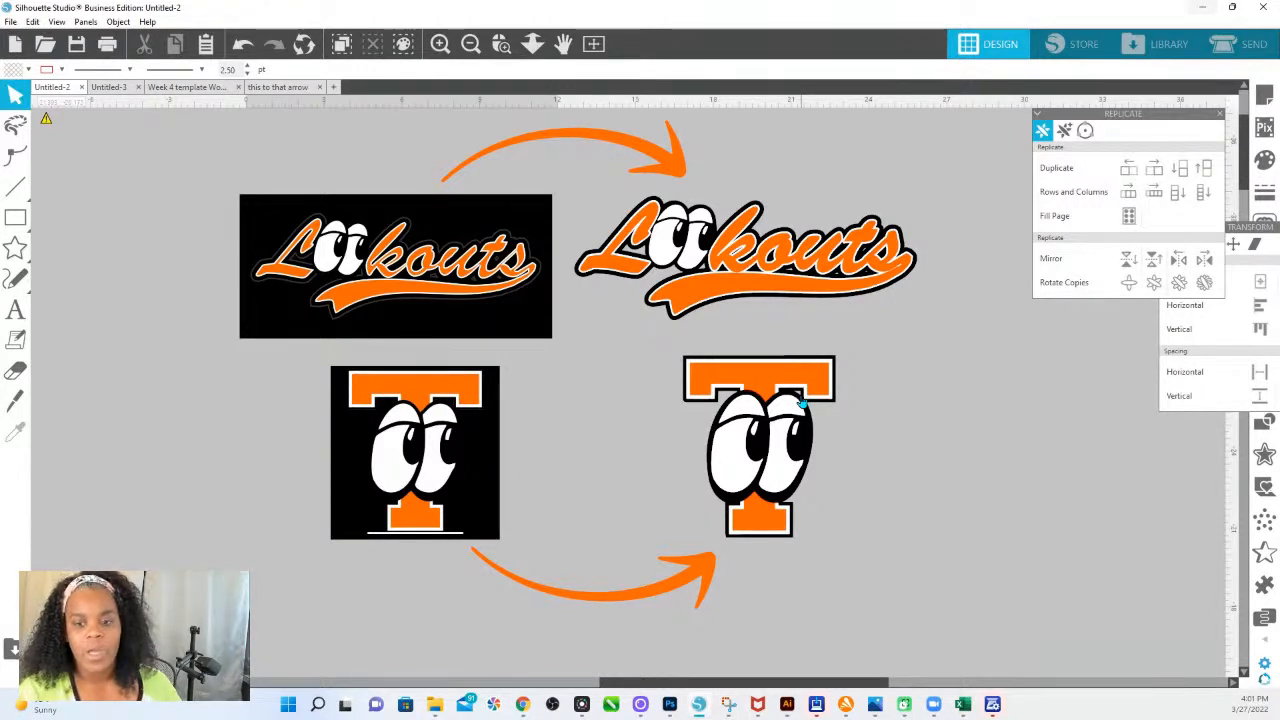
Step: Ungroup the artwork and move the two black-background logo images away from the arrows and finished logos
click(532, 43)
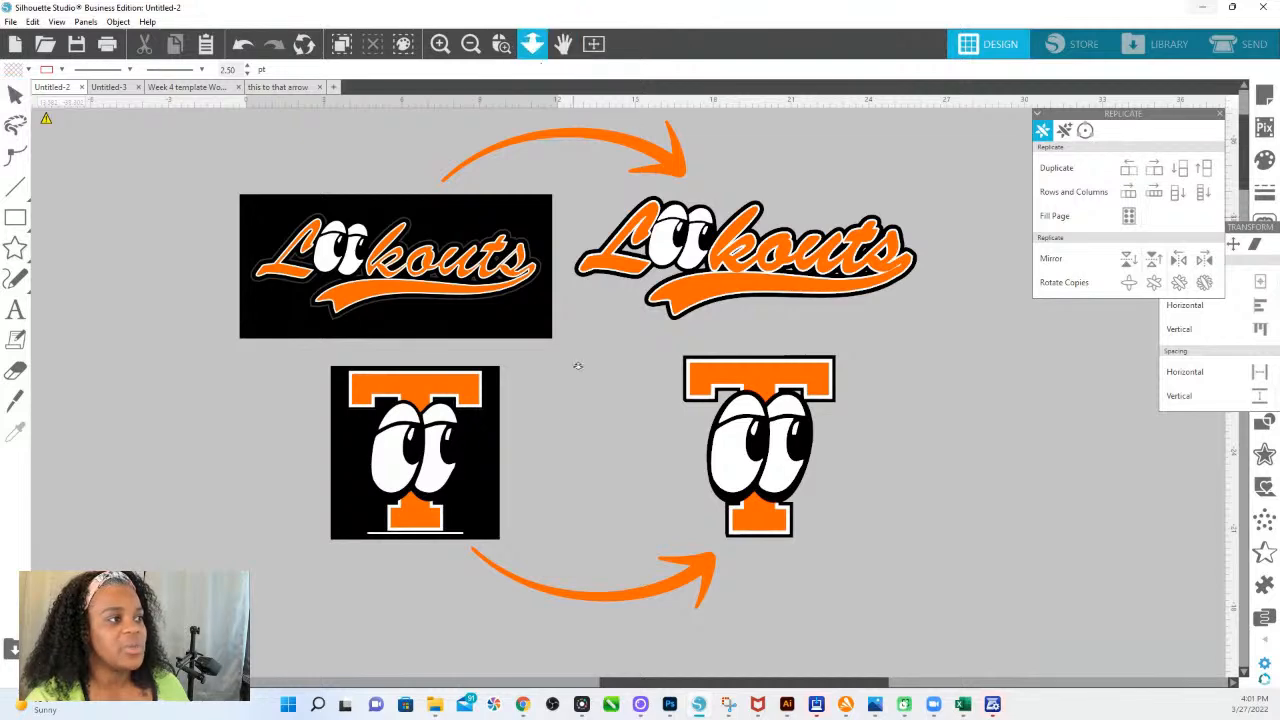
drag(577, 366, 570, 355)
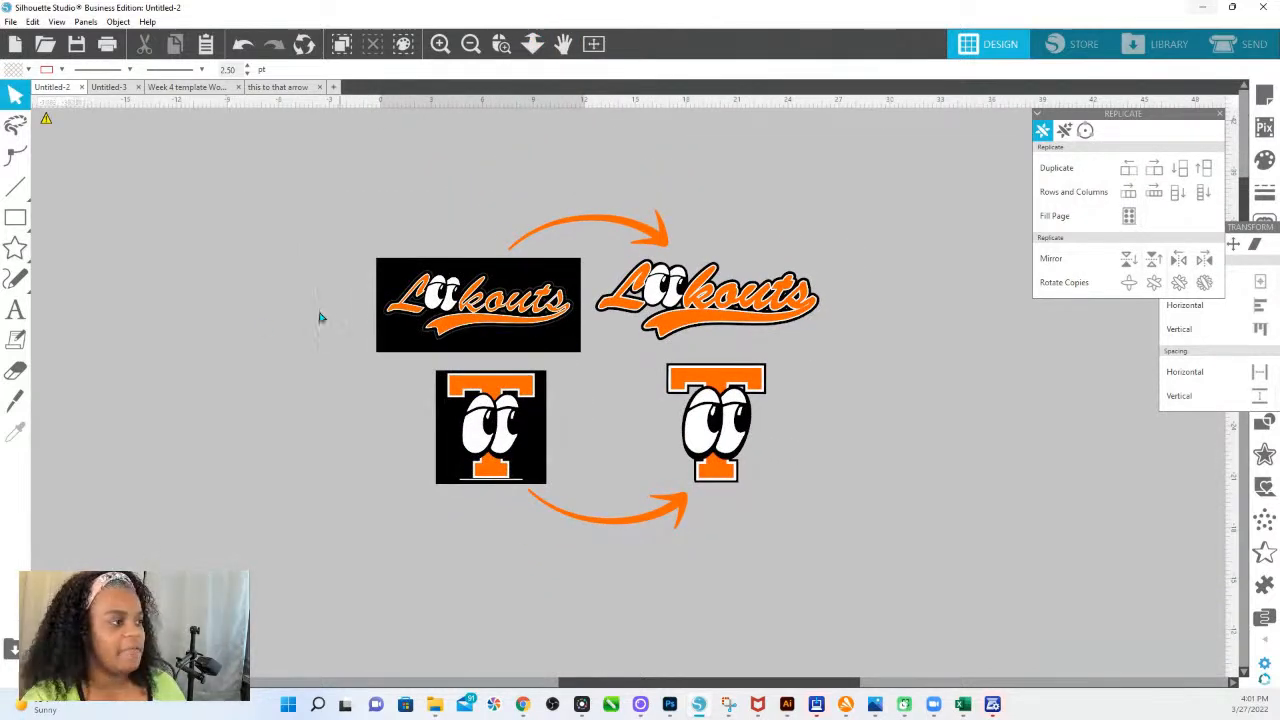
key(ctrl+a)
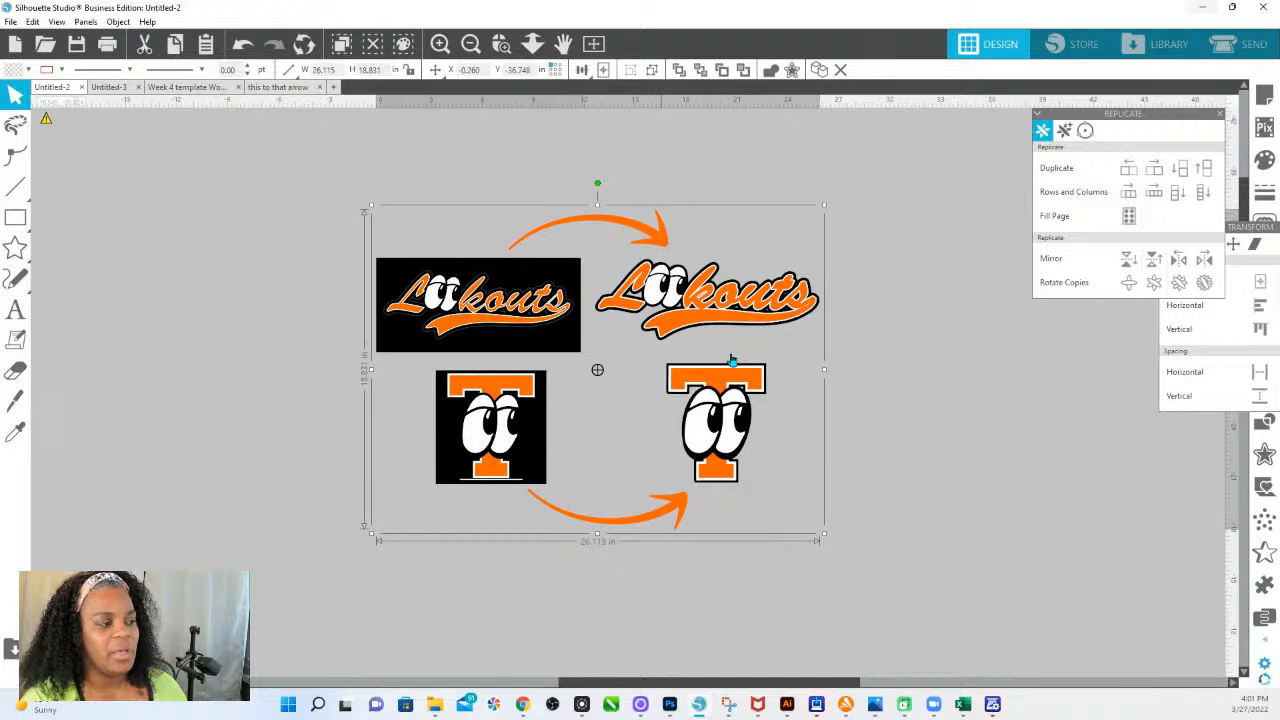
right_click(557, 415)
click(628, 537)
click(397, 291)
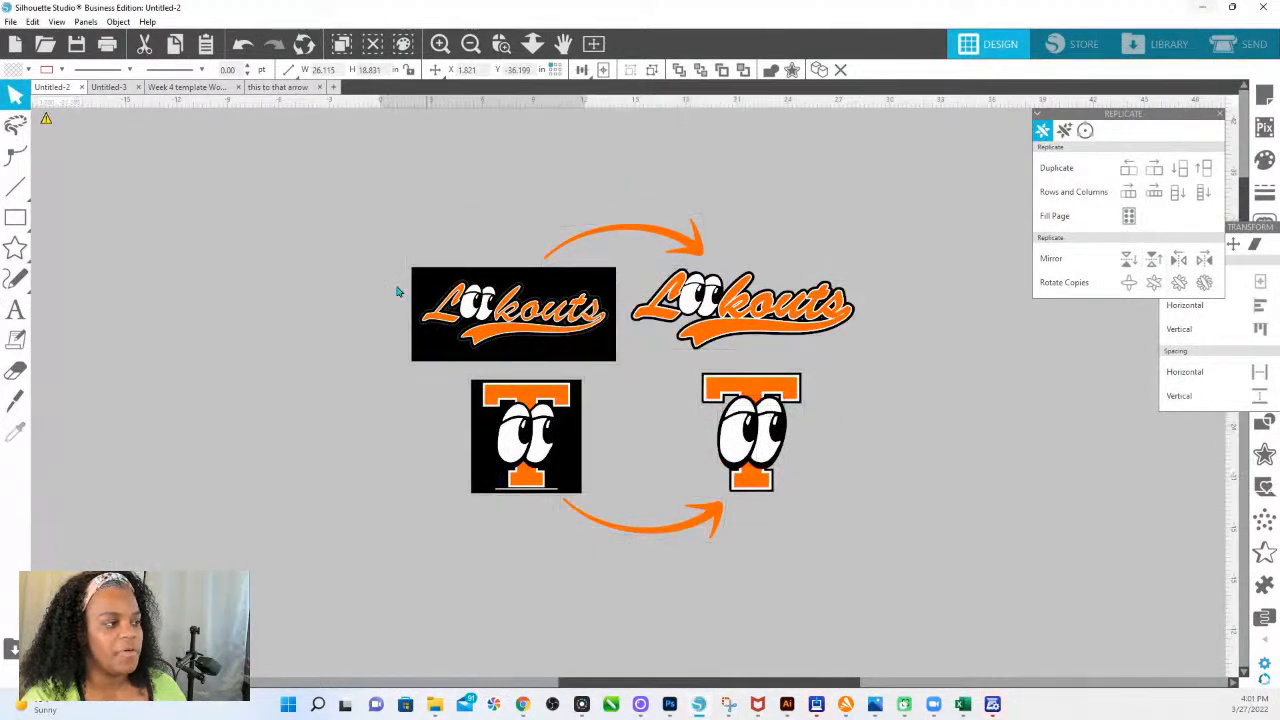
drag(397, 291, 329, 359)
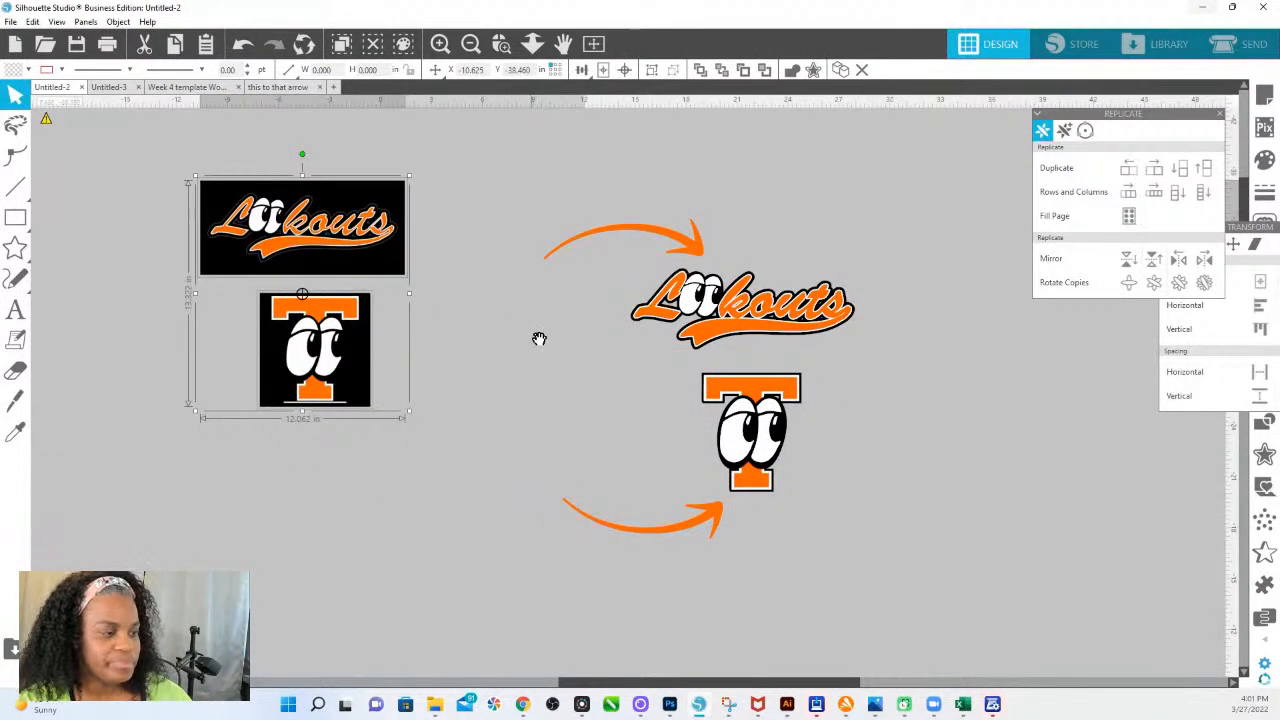
Step: Select both black-background logo images and place a duplicate of them to the left of the originals
drag(539, 339, 1140, 520)
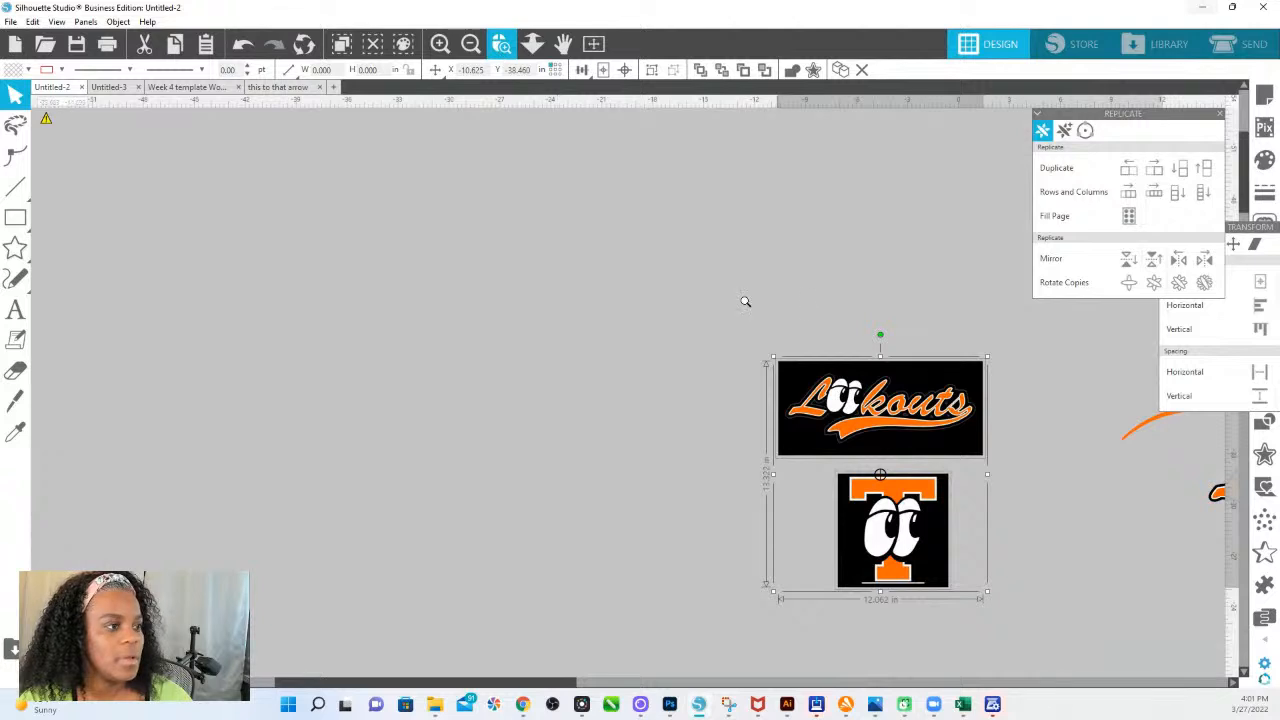
drag(737, 304, 1057, 674)
click(888, 380)
click(766, 269)
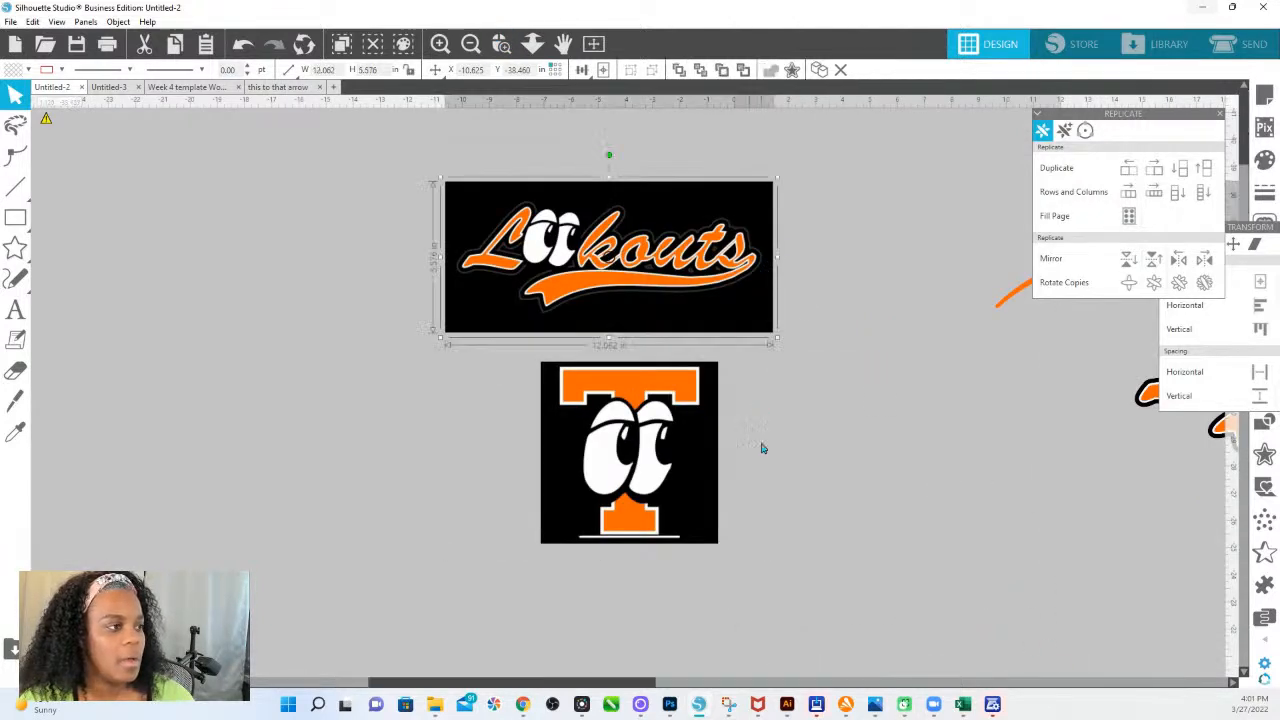
shift+click(700, 446)
drag(706, 306, 14, 273)
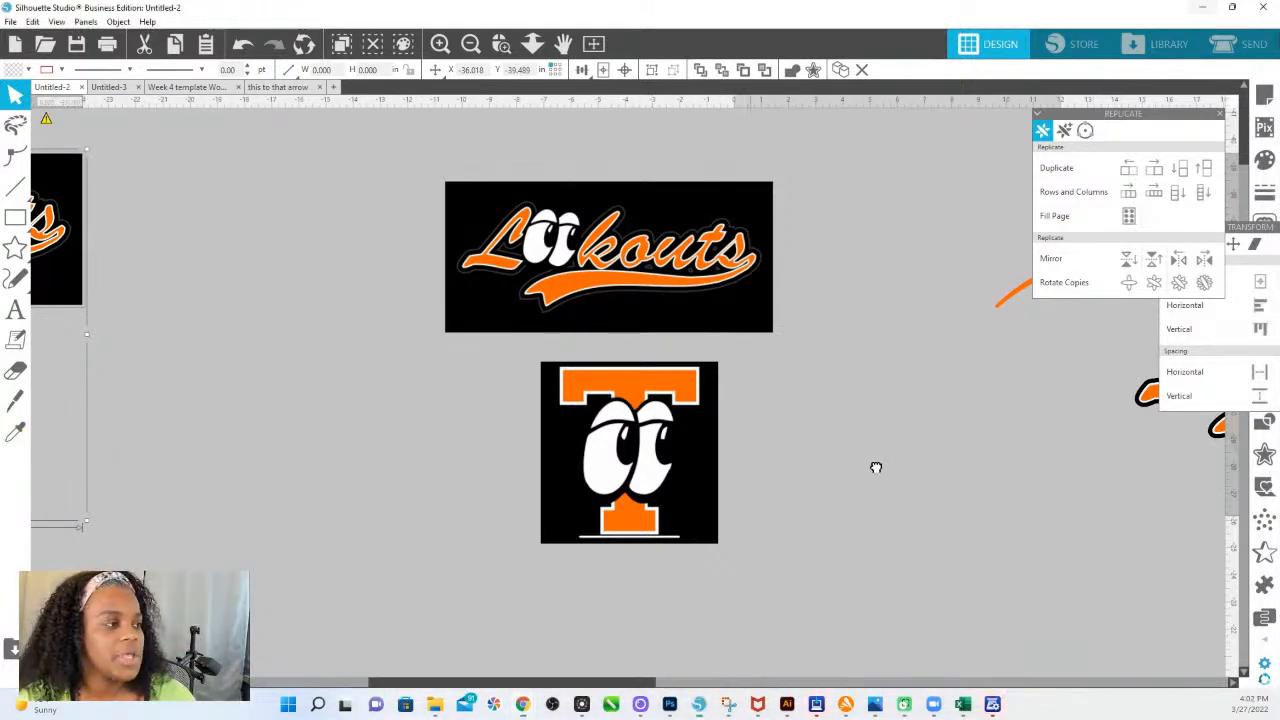
Step: Trace the black-background Lookouts image with a trace area around the lettering and the threshold set to 47%
drag(877, 466, 1048, 596)
click(501, 43)
drag(605, 306, 951, 597)
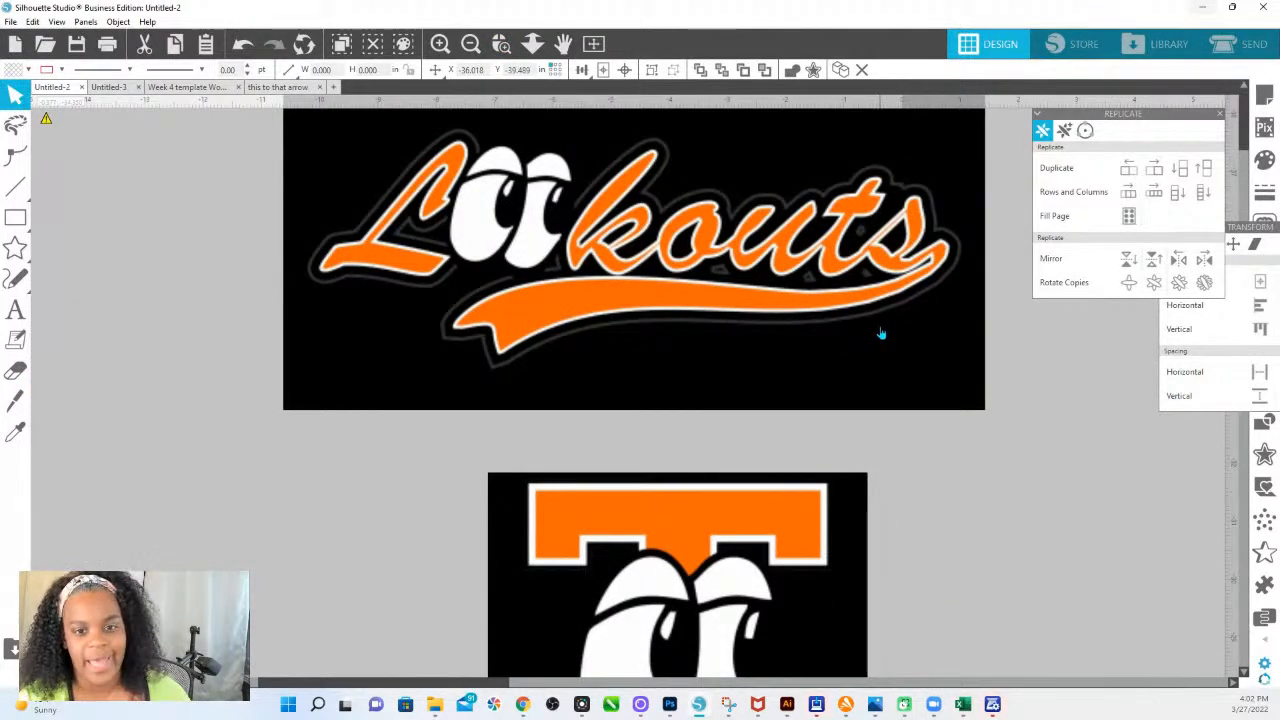
click(265, 407)
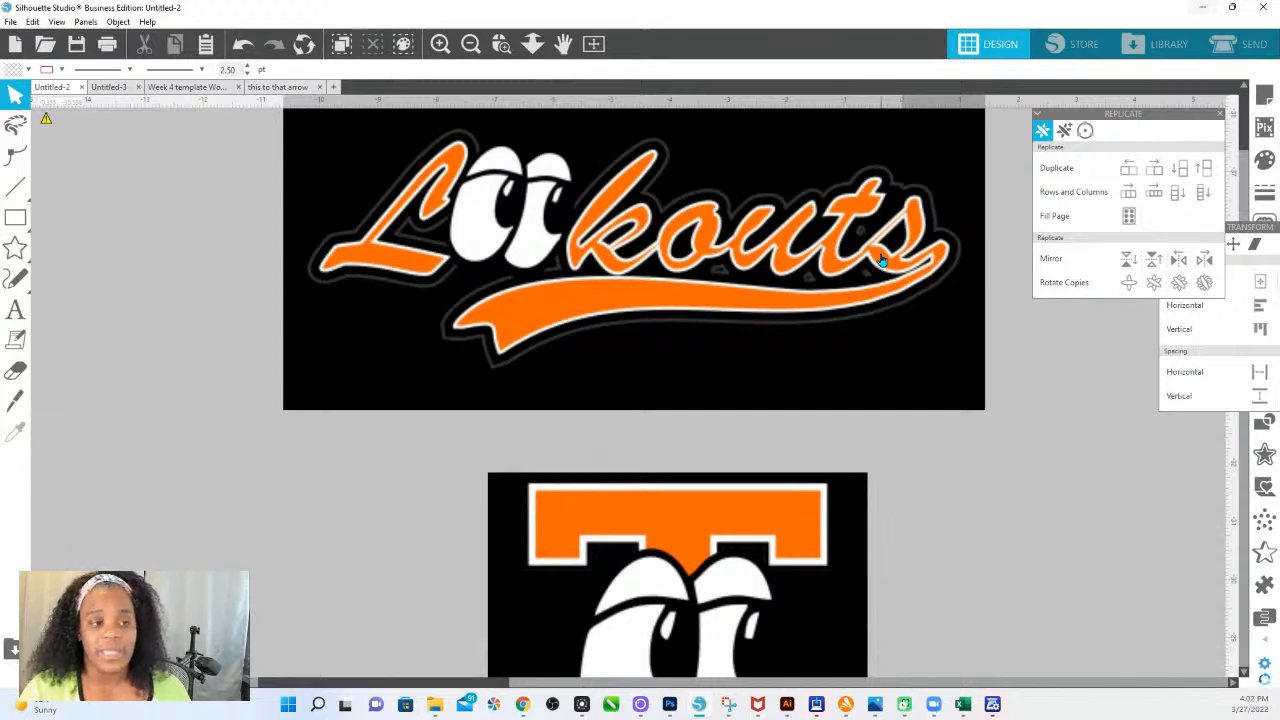
click(1256, 242)
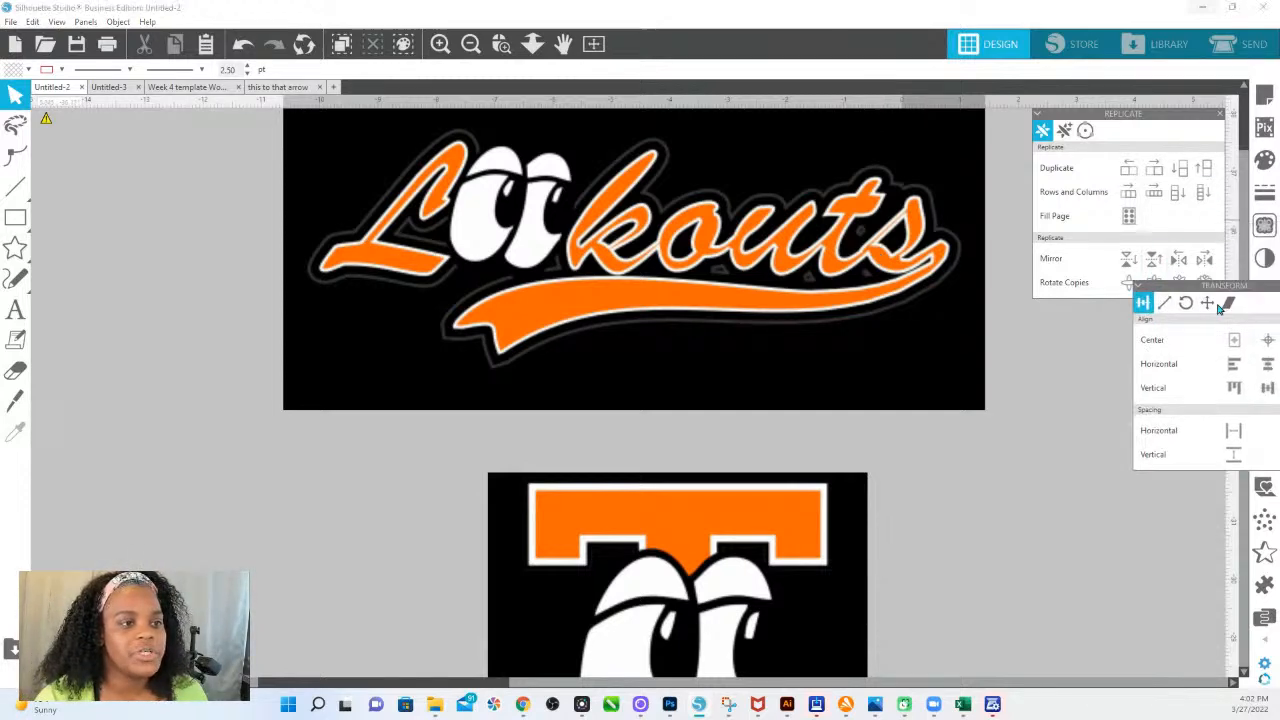
click(1264, 226)
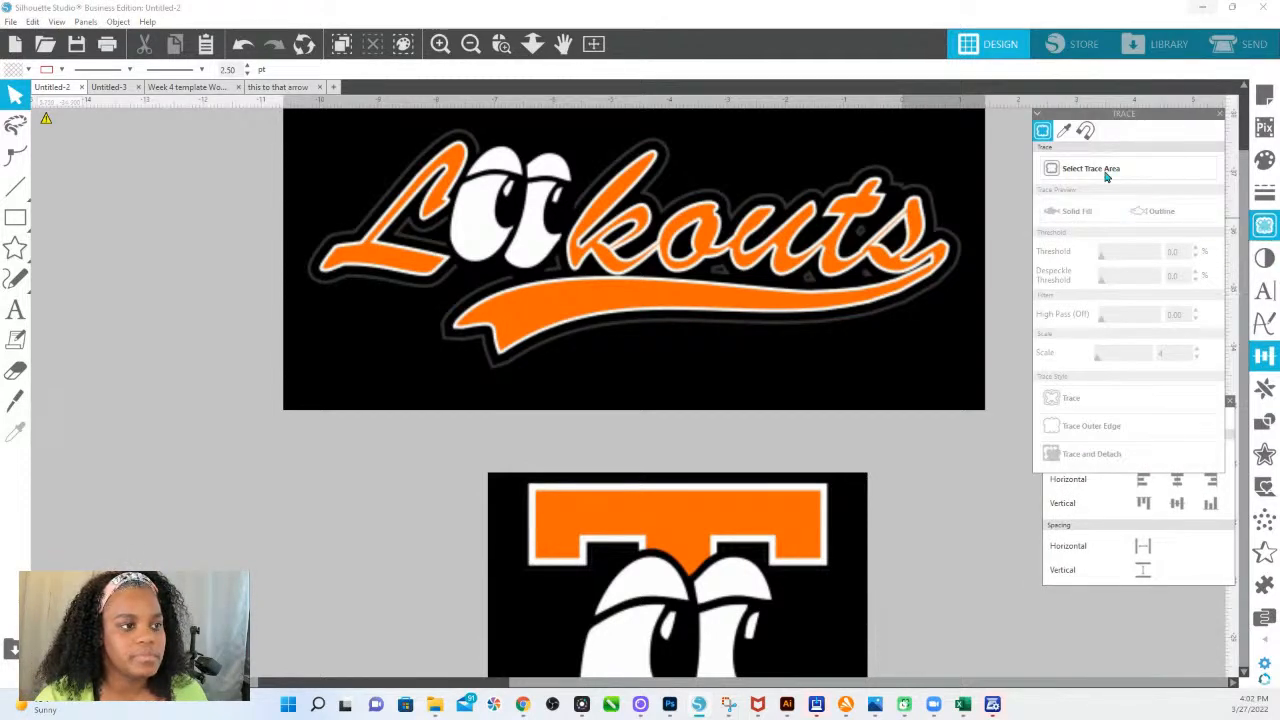
click(1107, 175)
mouse_move(264, 120)
mouse_down()
mouse_move(952, 403)
mouse_move(989, 397)
mouse_up()
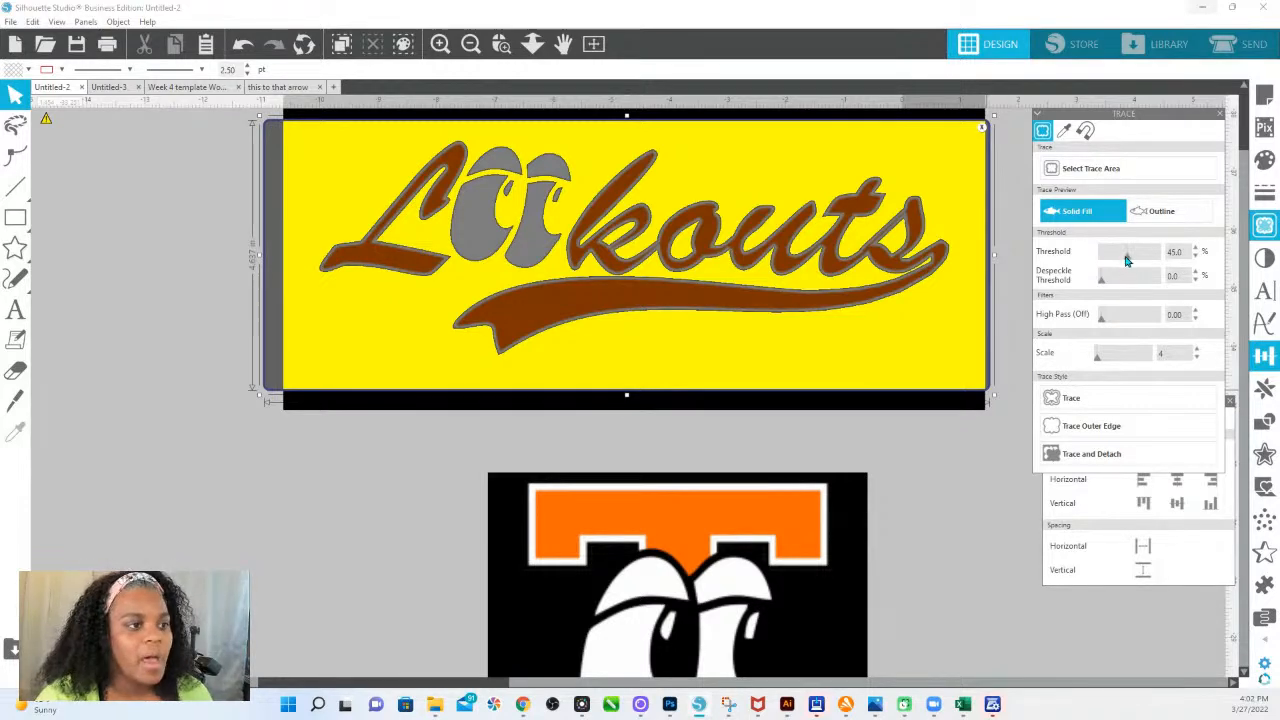
drag(1129, 261, 1128, 264)
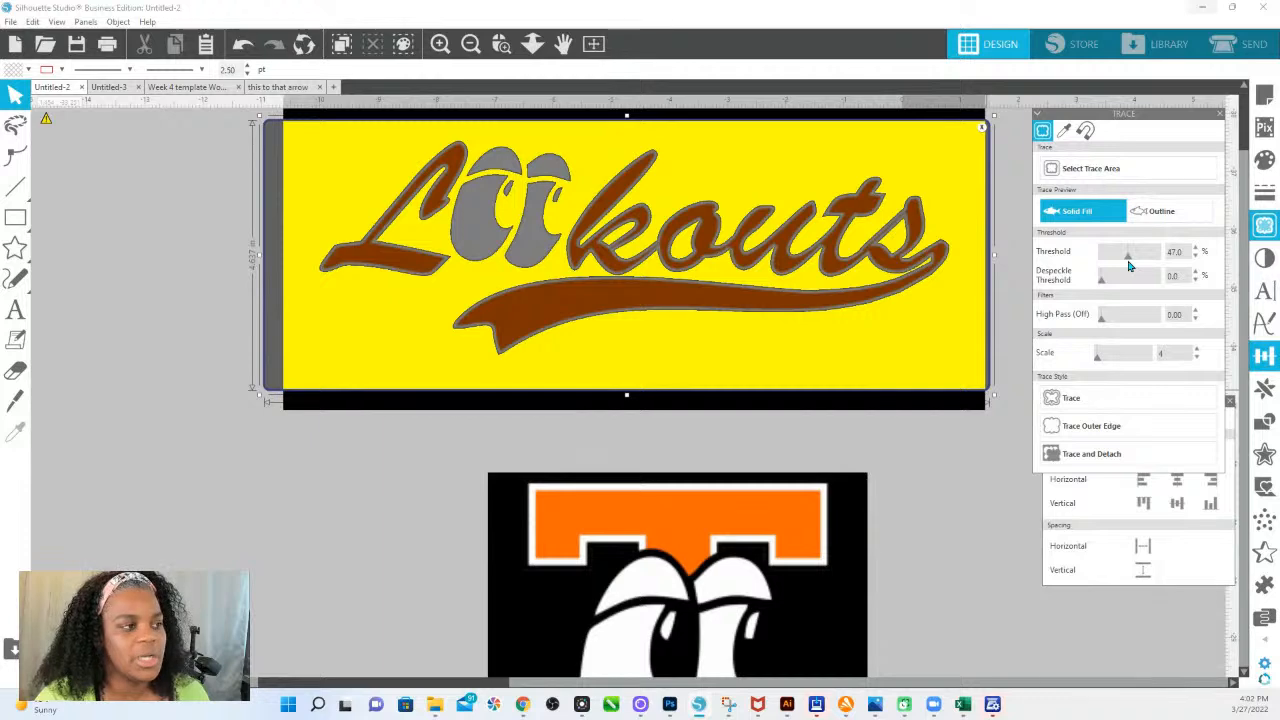
click(1071, 398)
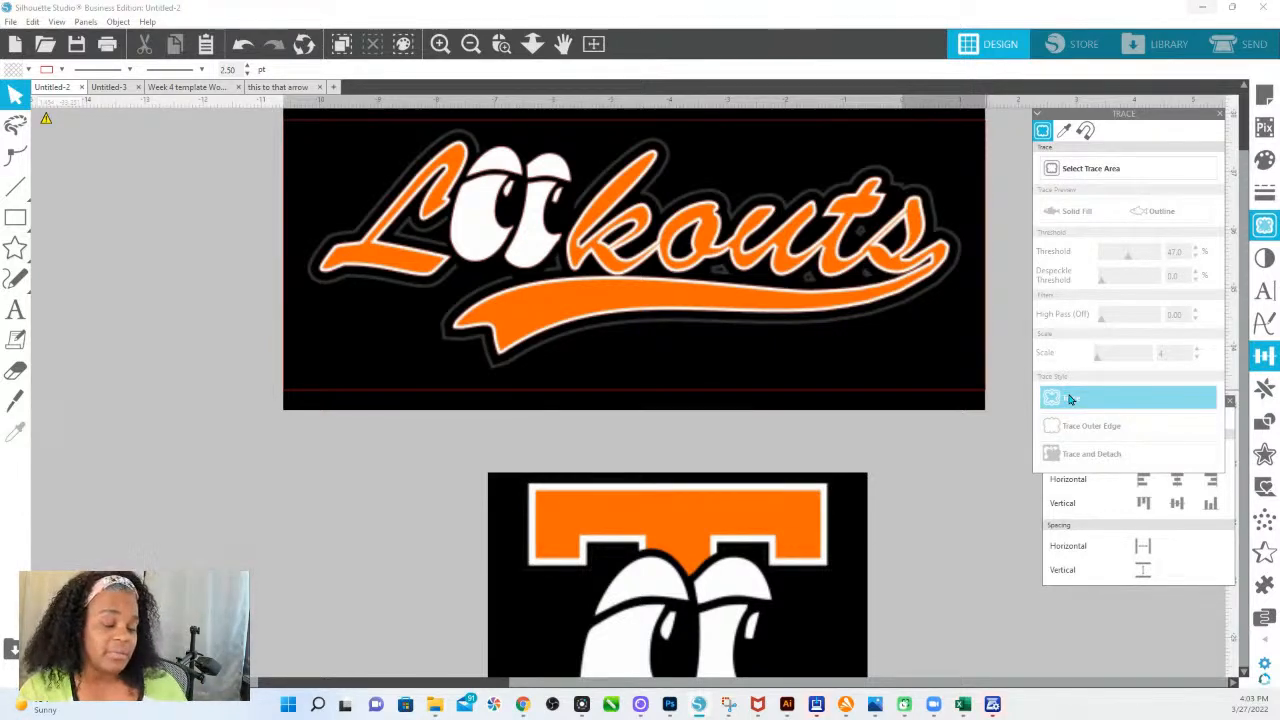
Step: Place a copy of the Lookouts image above the original and invert its colors with an inversion of 100
click(782, 183)
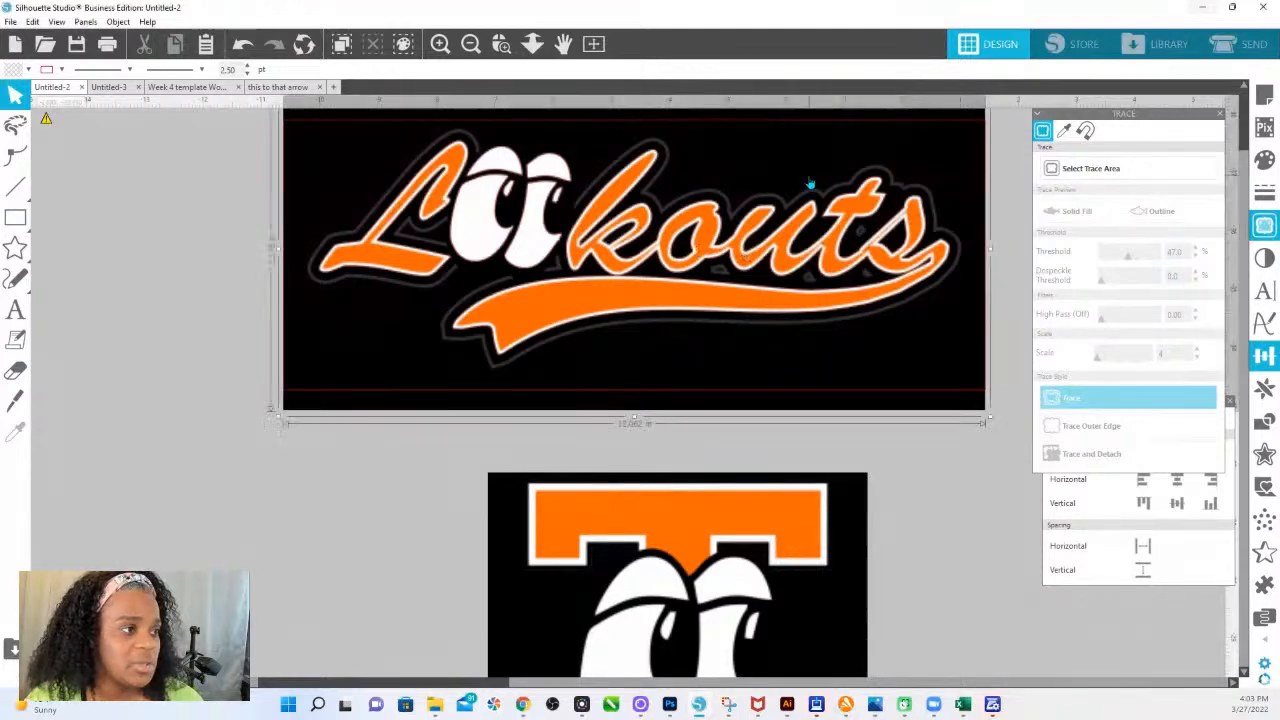
scroll(785, 200, up, 4)
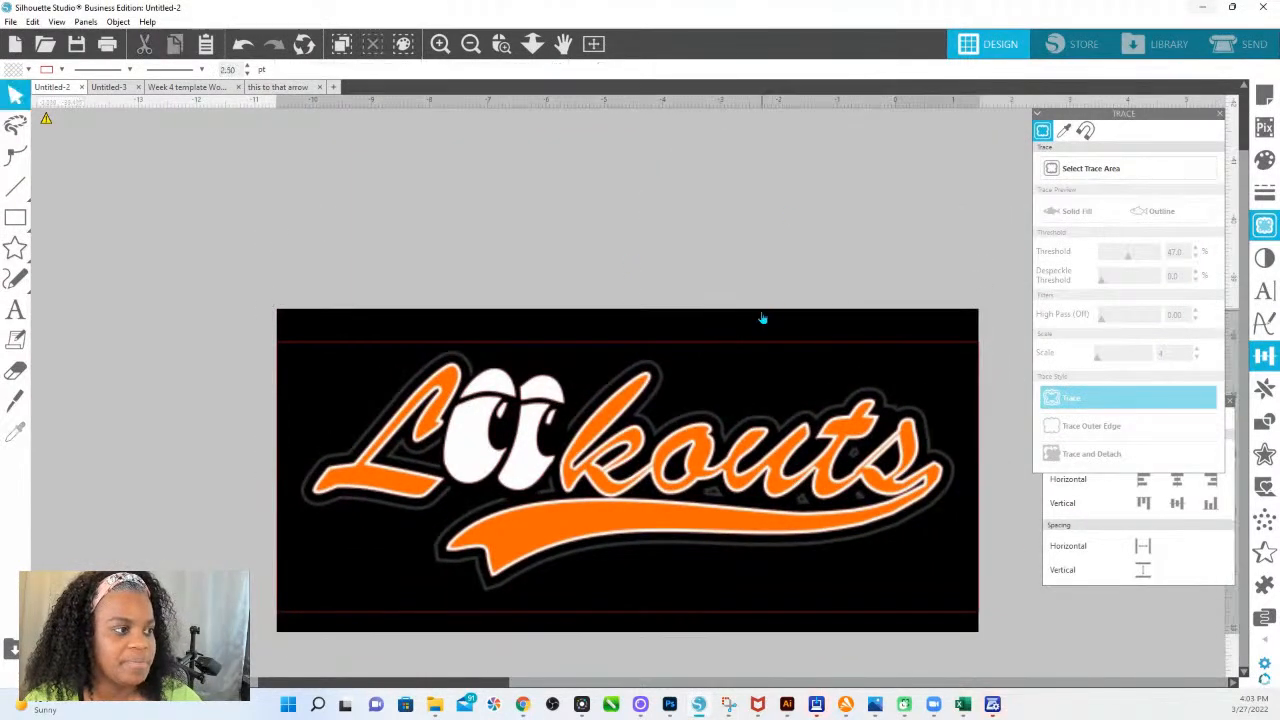
mouse_move(755, 326)
mouse_down()
mouse_move(786, 122)
mouse_move(786, 16)
mouse_up()
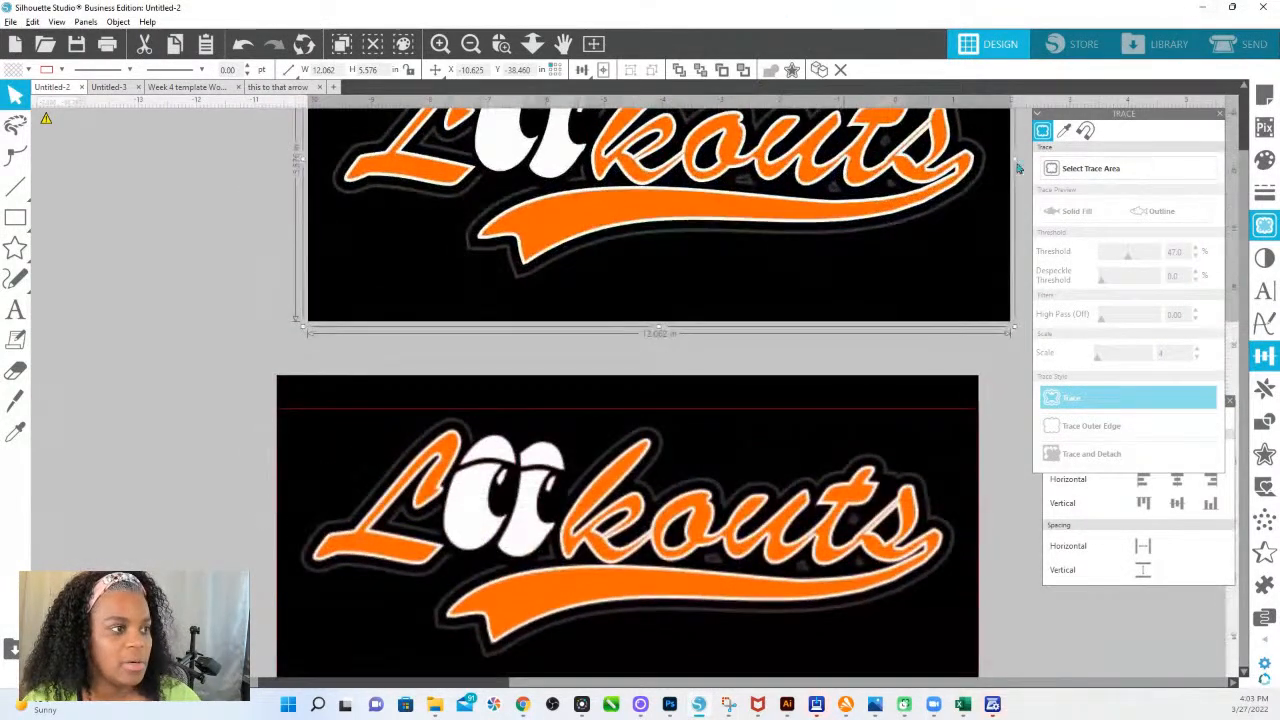
click(1260, 261)
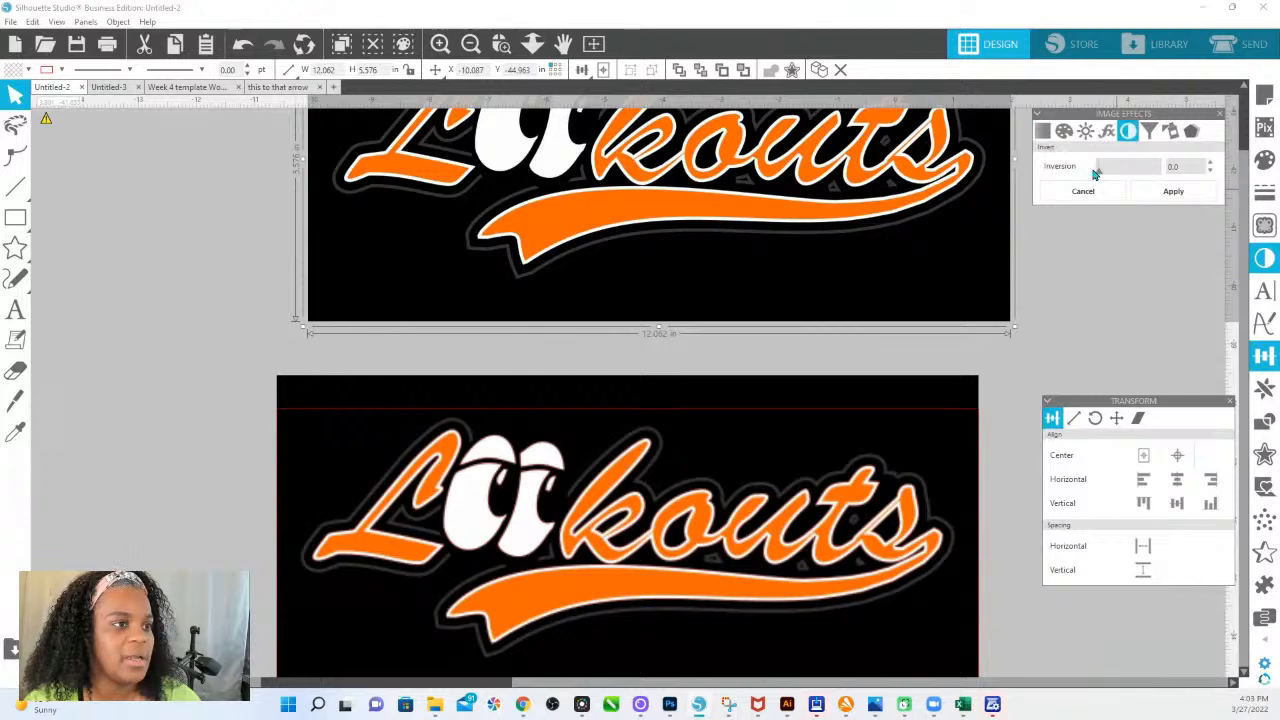
drag(1119, 181, 1215, 184)
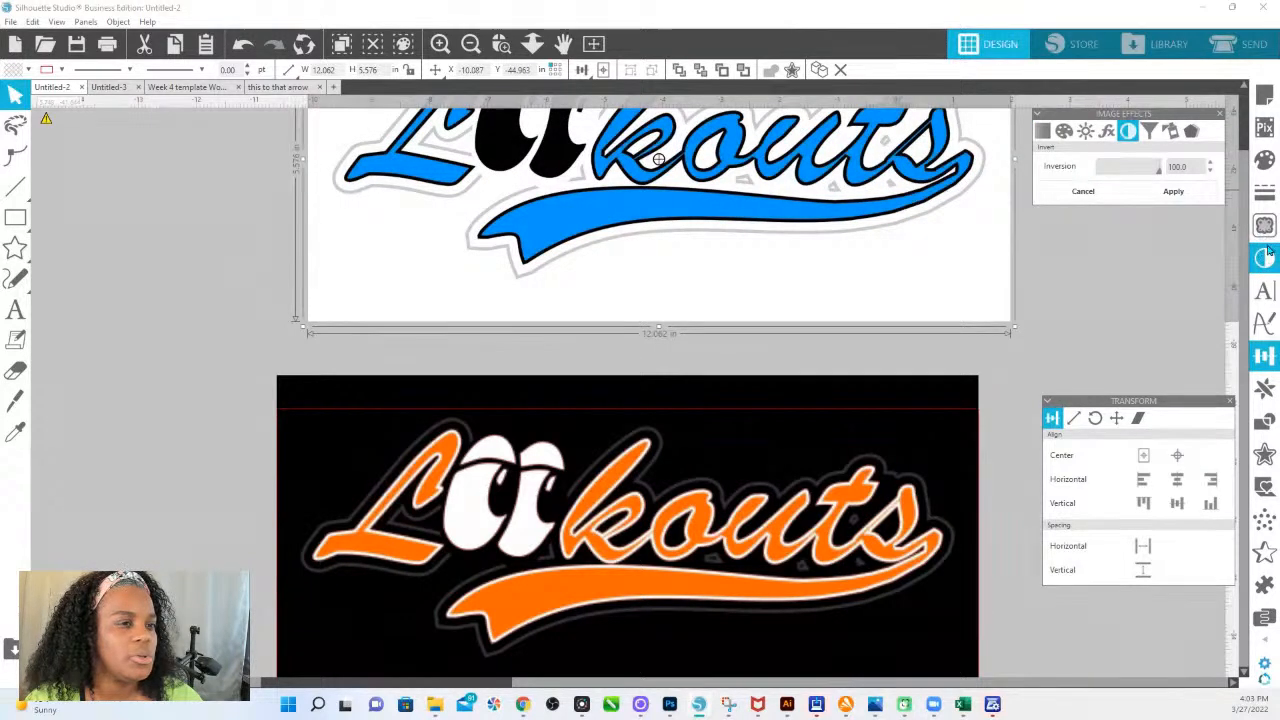
Step: Try to trace the inverted Lookouts image with a trace area about 12.13 in wide reaching its side edges
click(1266, 228)
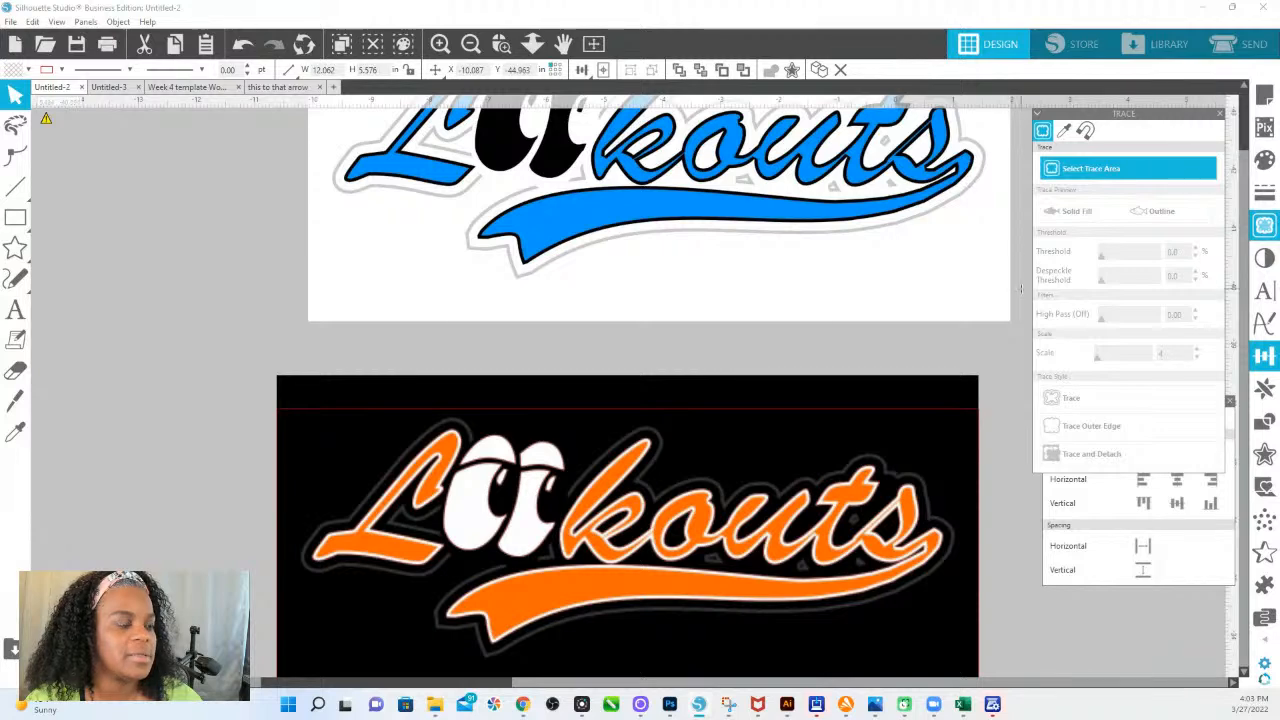
click(1093, 167)
drag(1012, 287, 336, 6)
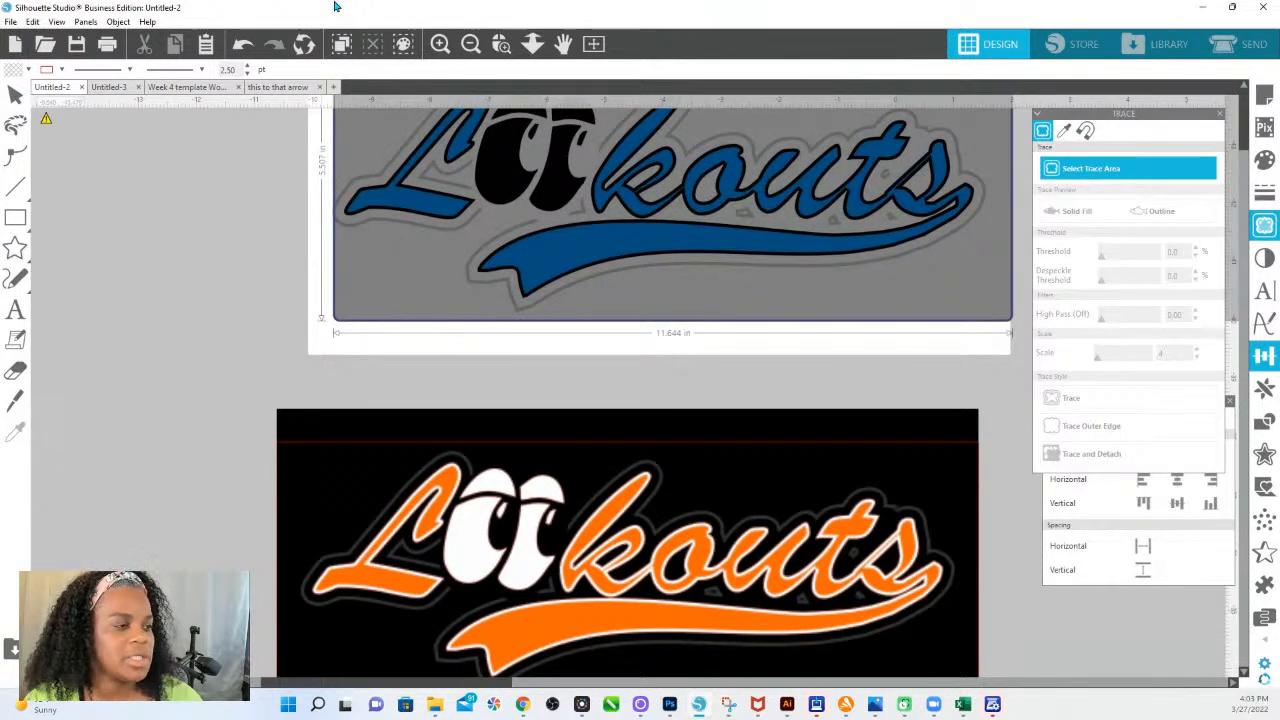
drag(336, 6, 308, 6)
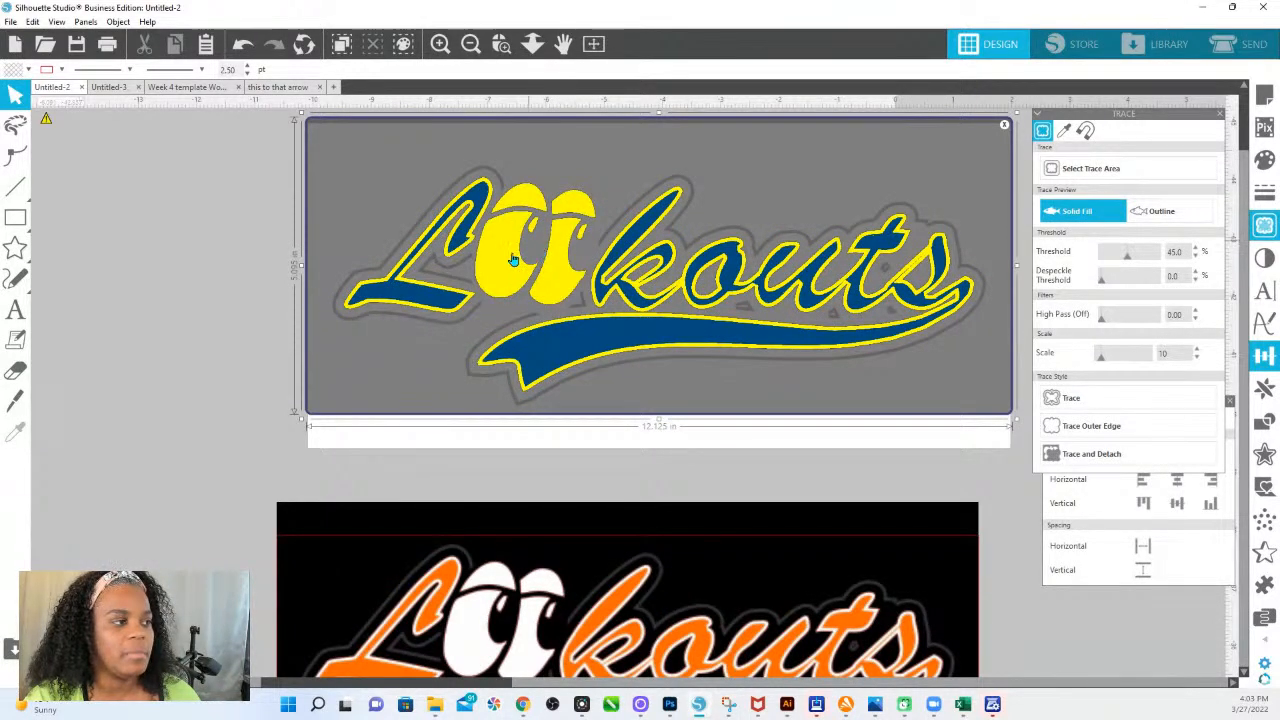
click(1075, 404)
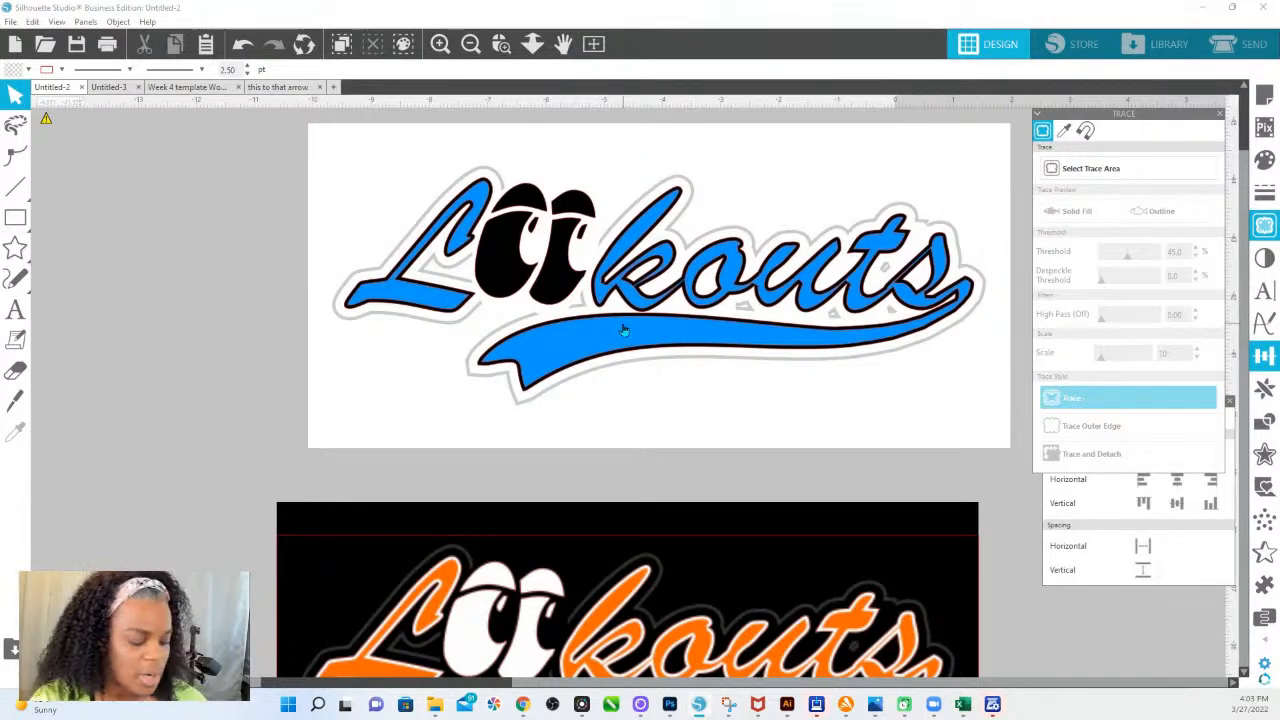
click(613, 358)
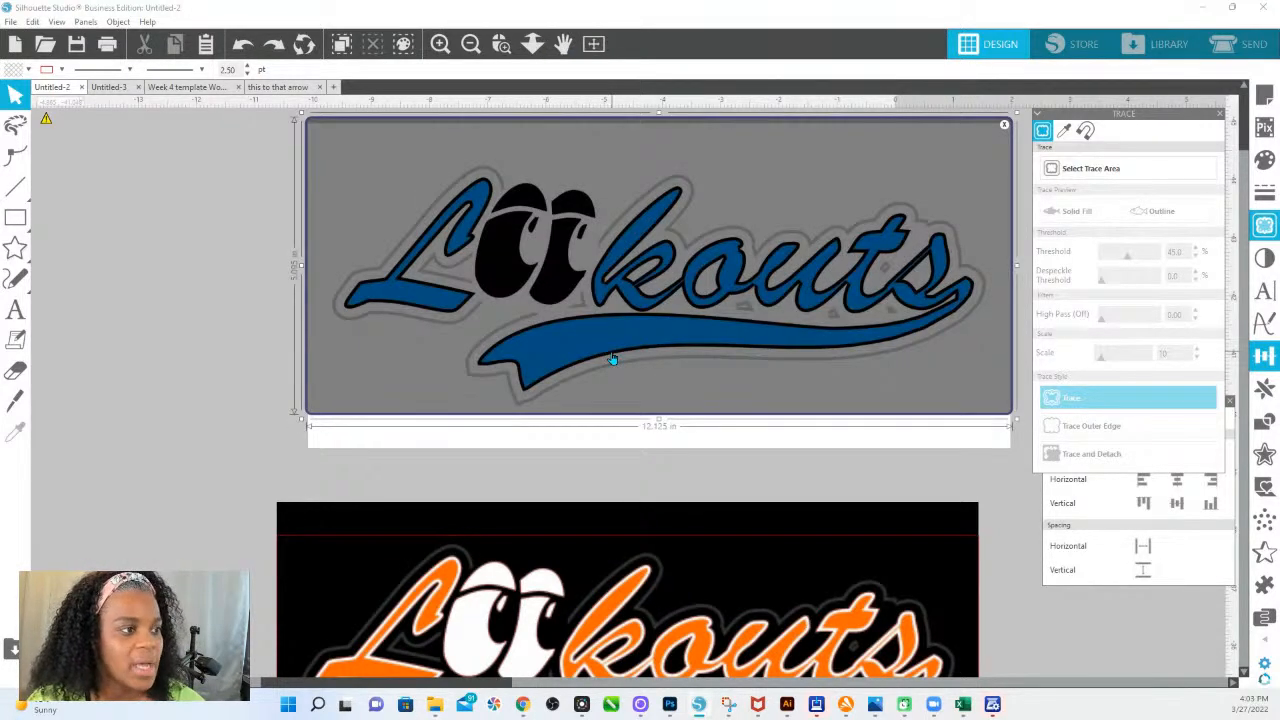
click(774, 416)
Step: Trace the inverted Lookouts image using a trace area about 11.38 in wide, kept inside the image's edges
scroll(774, 414, down, 3)
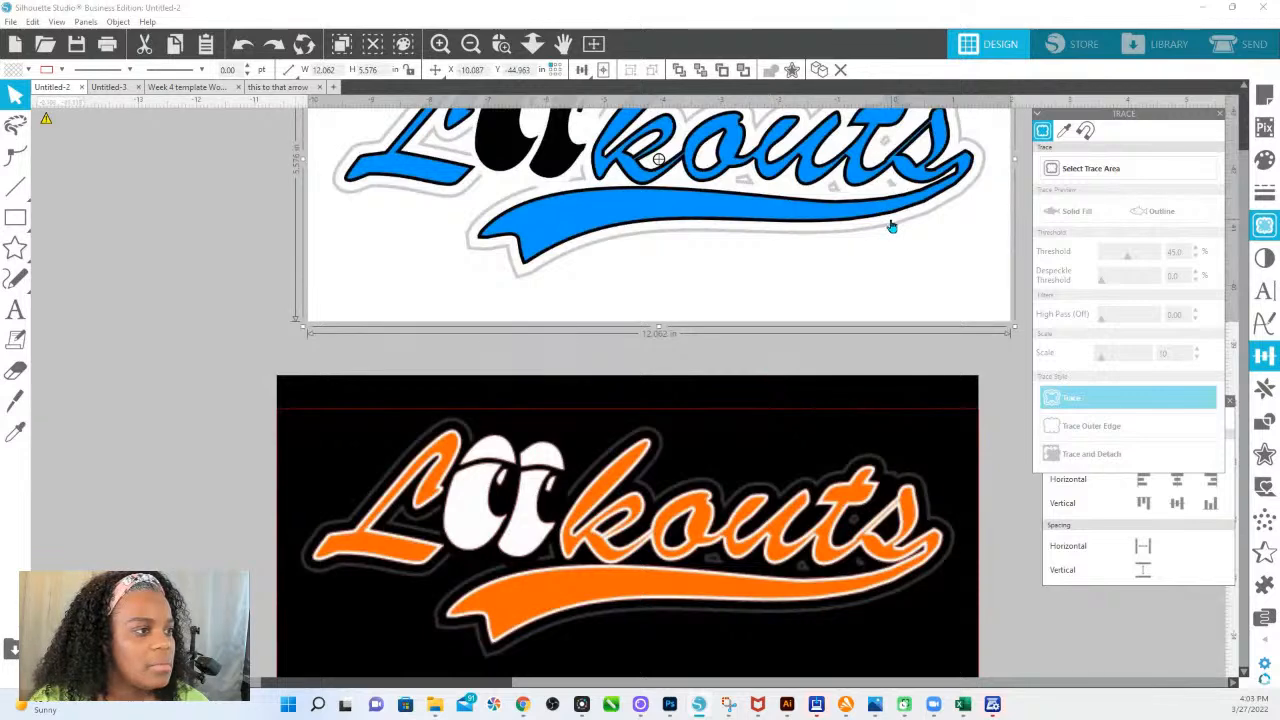
scroll(938, 238, up, 1)
click(1068, 172)
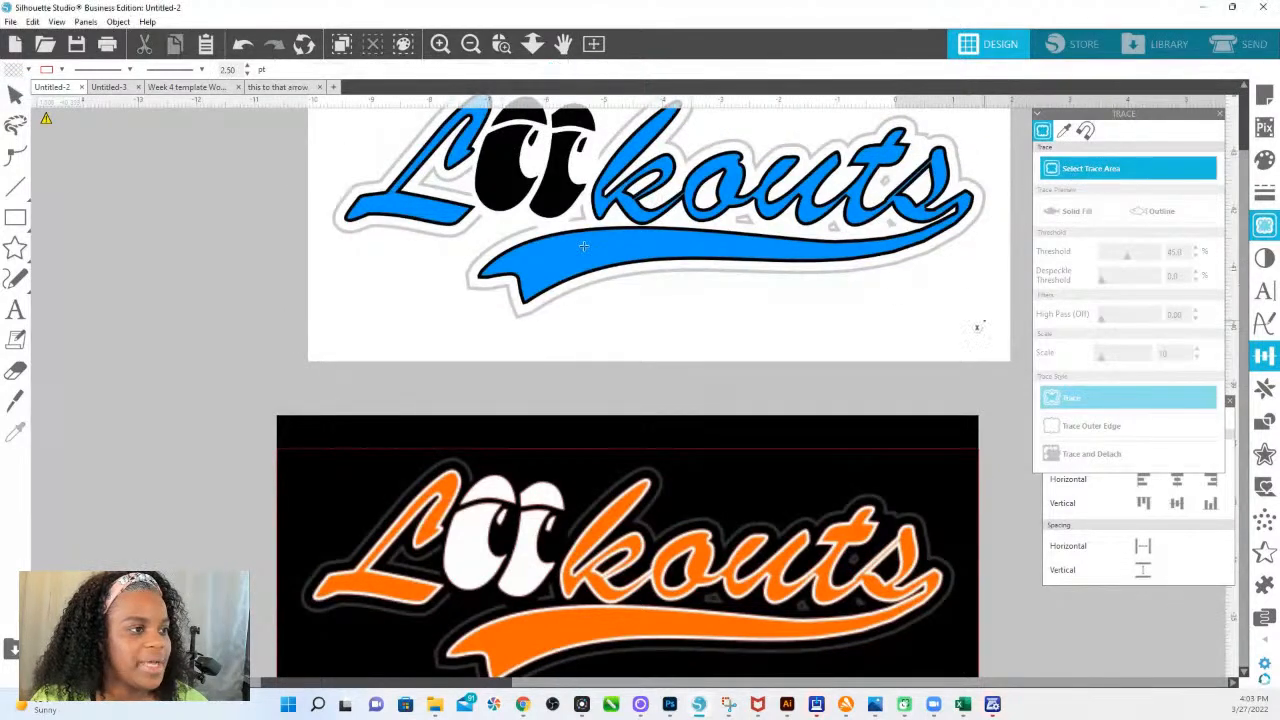
mouse_move(980, 322)
mouse_down()
mouse_move(303, 78)
mouse_move(323, 100)
mouse_up()
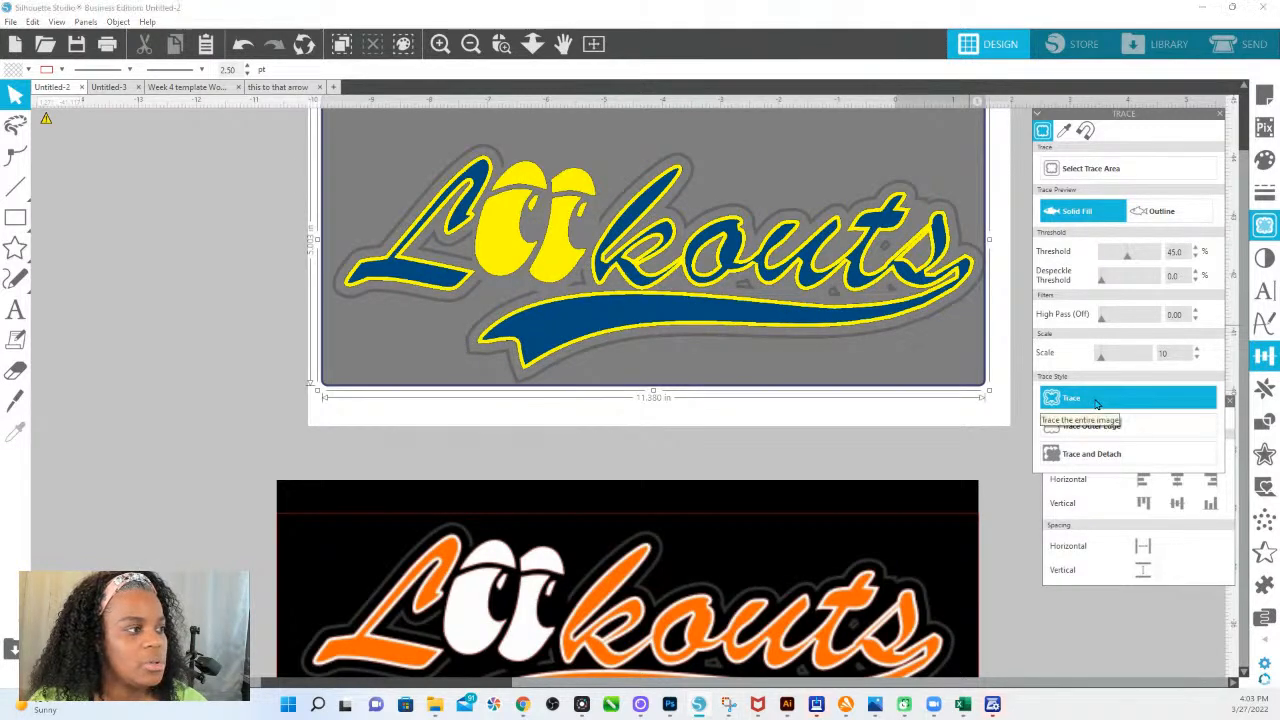
click(1096, 402)
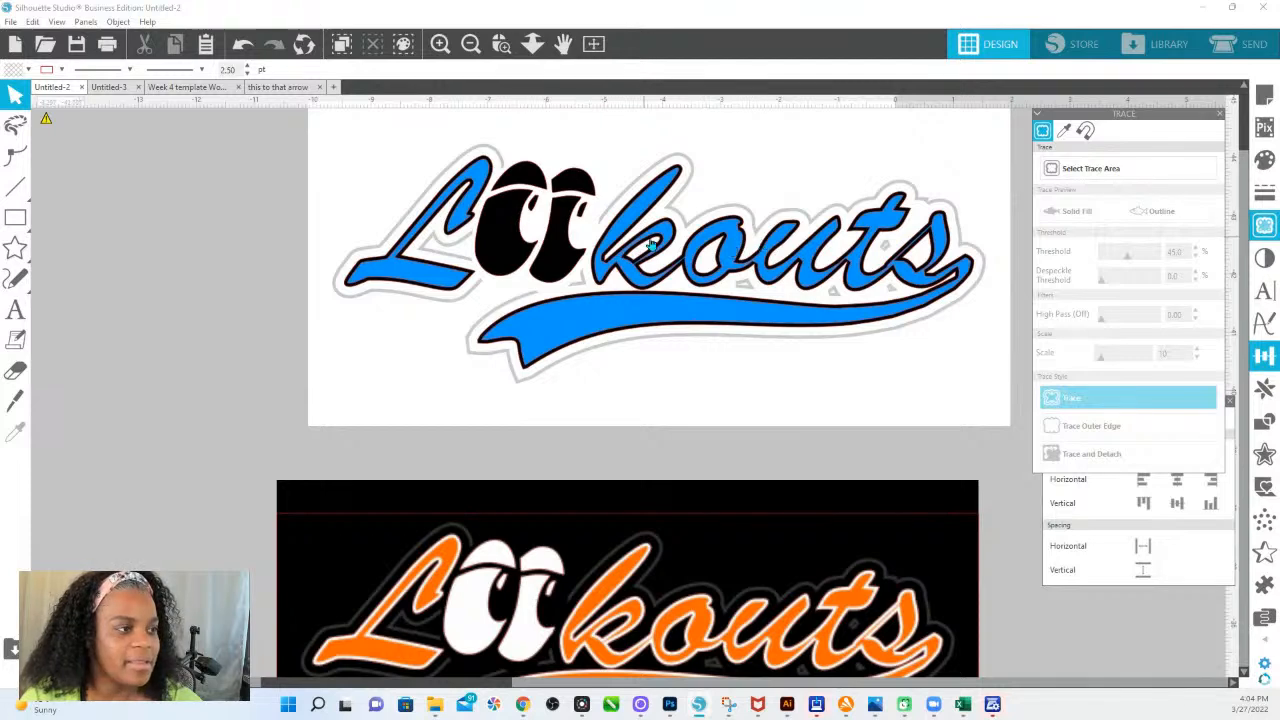
Step: Fill the traced Lookouts shape on the inverted image with orange
click(763, 331)
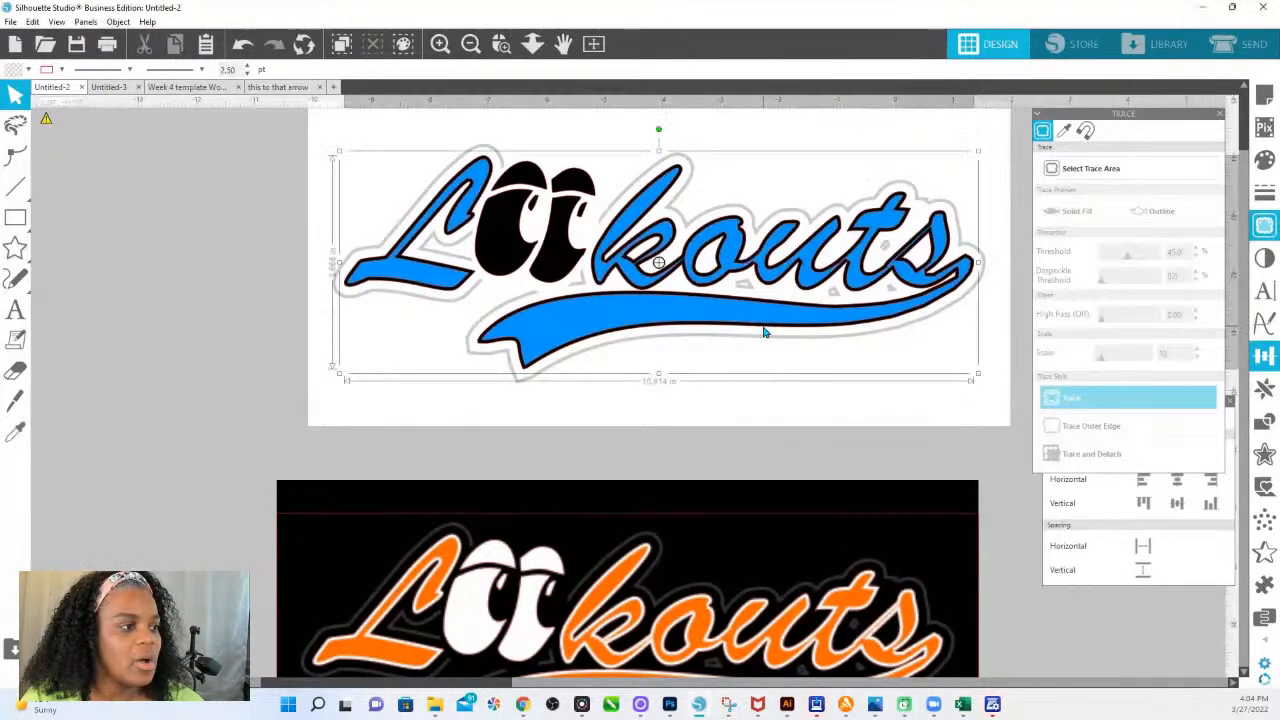
click(1264, 160)
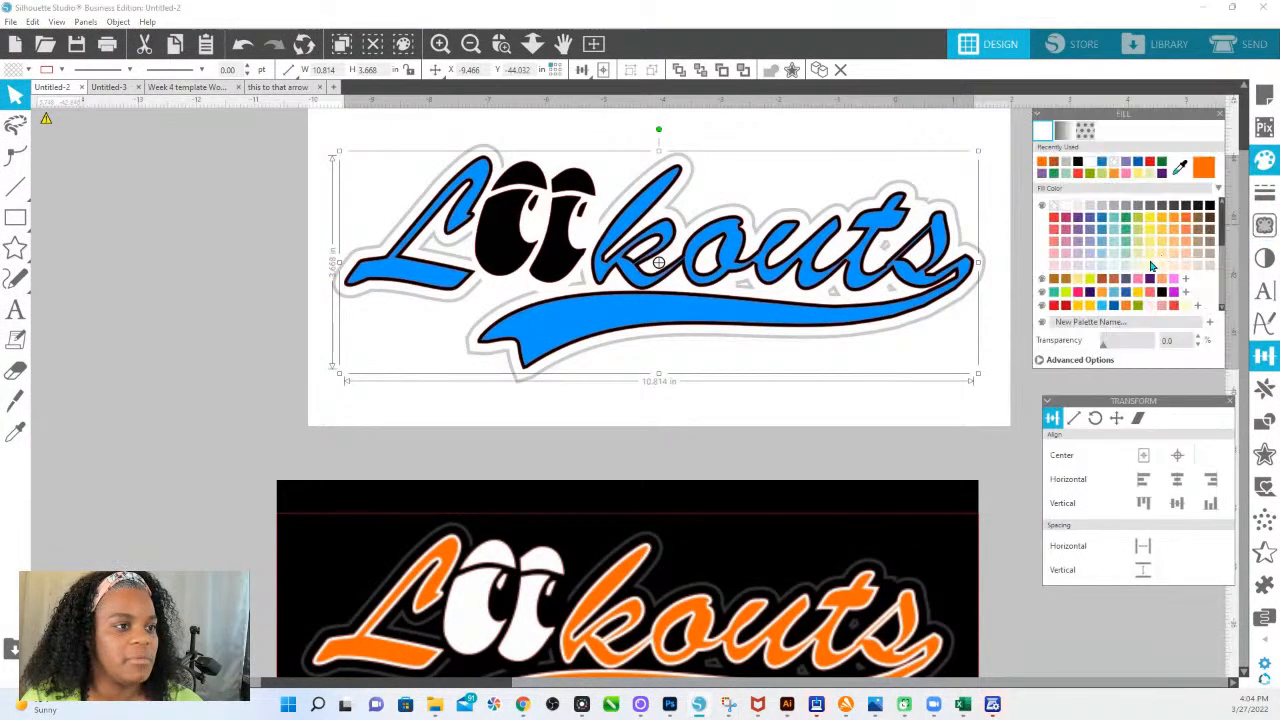
click(1173, 218)
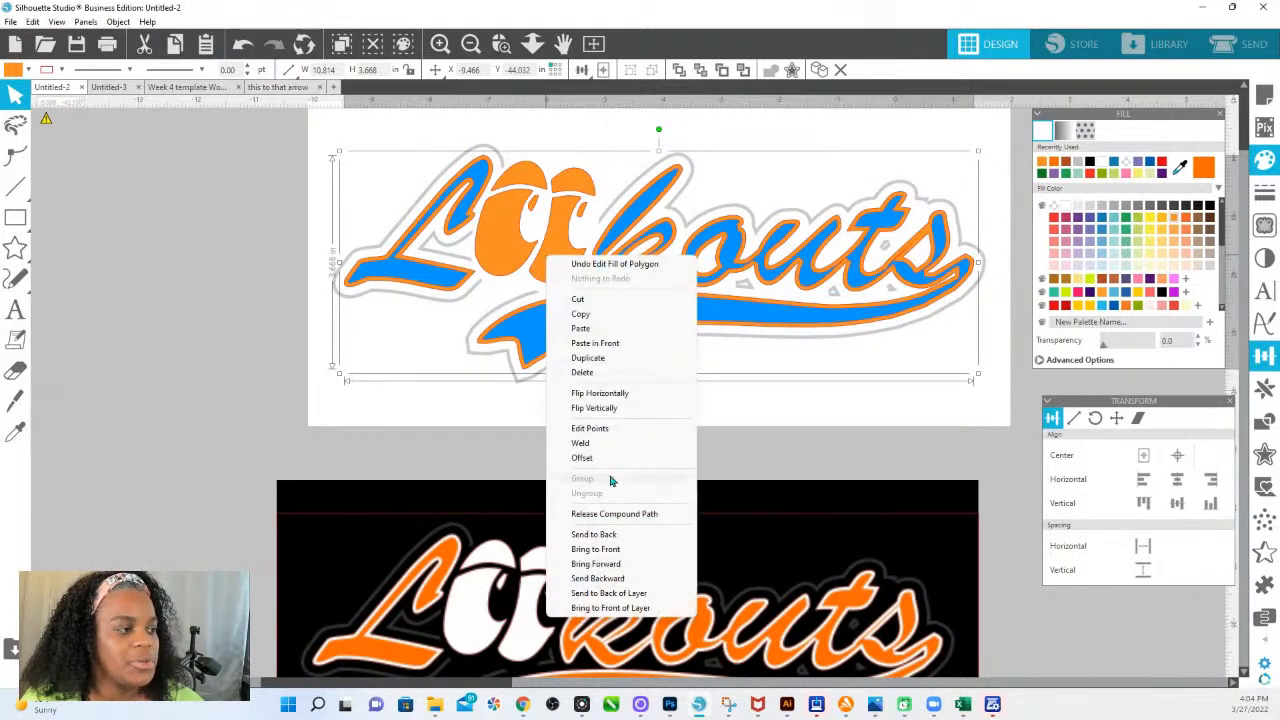
Step: Release the compound path of the orange Lookouts trace and weld its separate pieces together
click(618, 514)
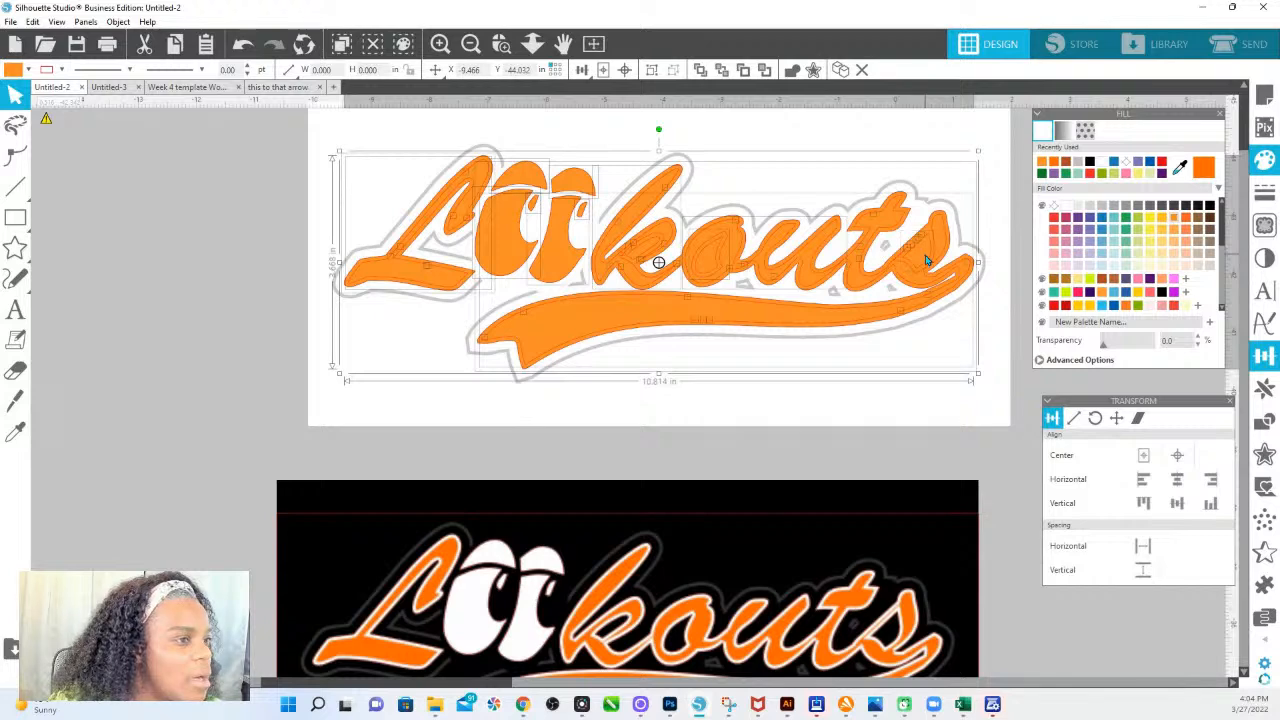
right_click(943, 226)
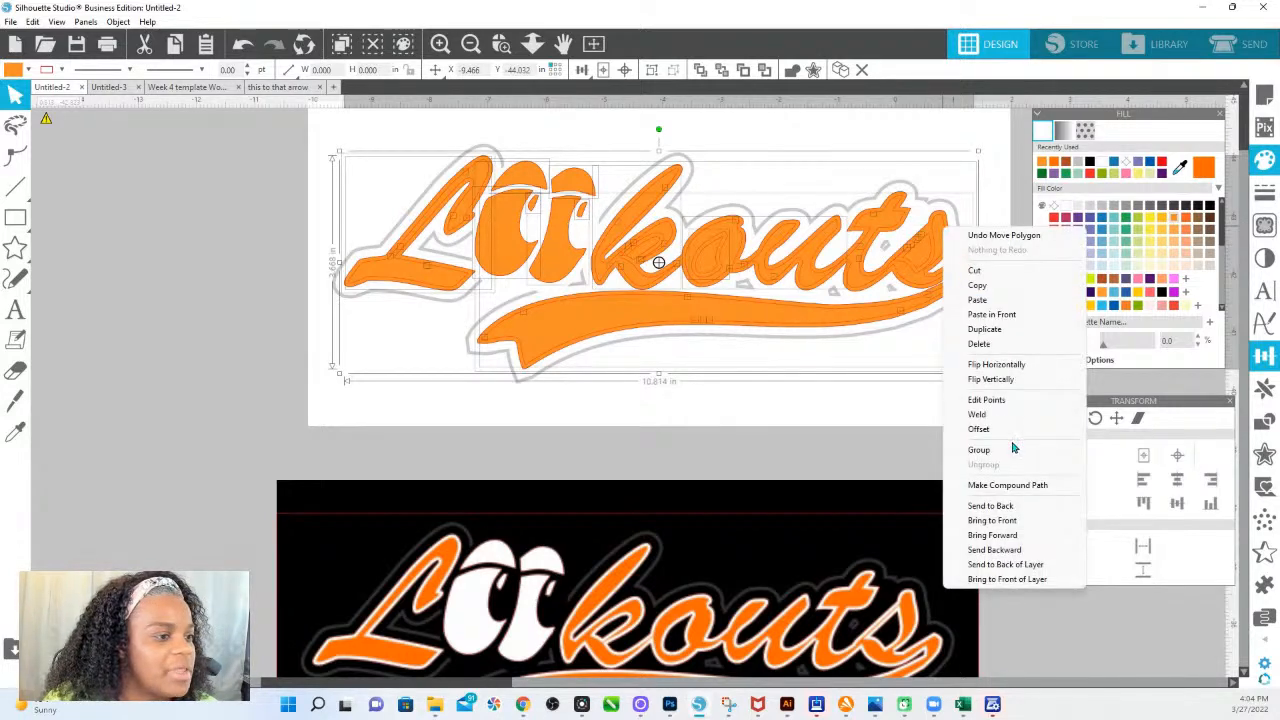
click(984, 414)
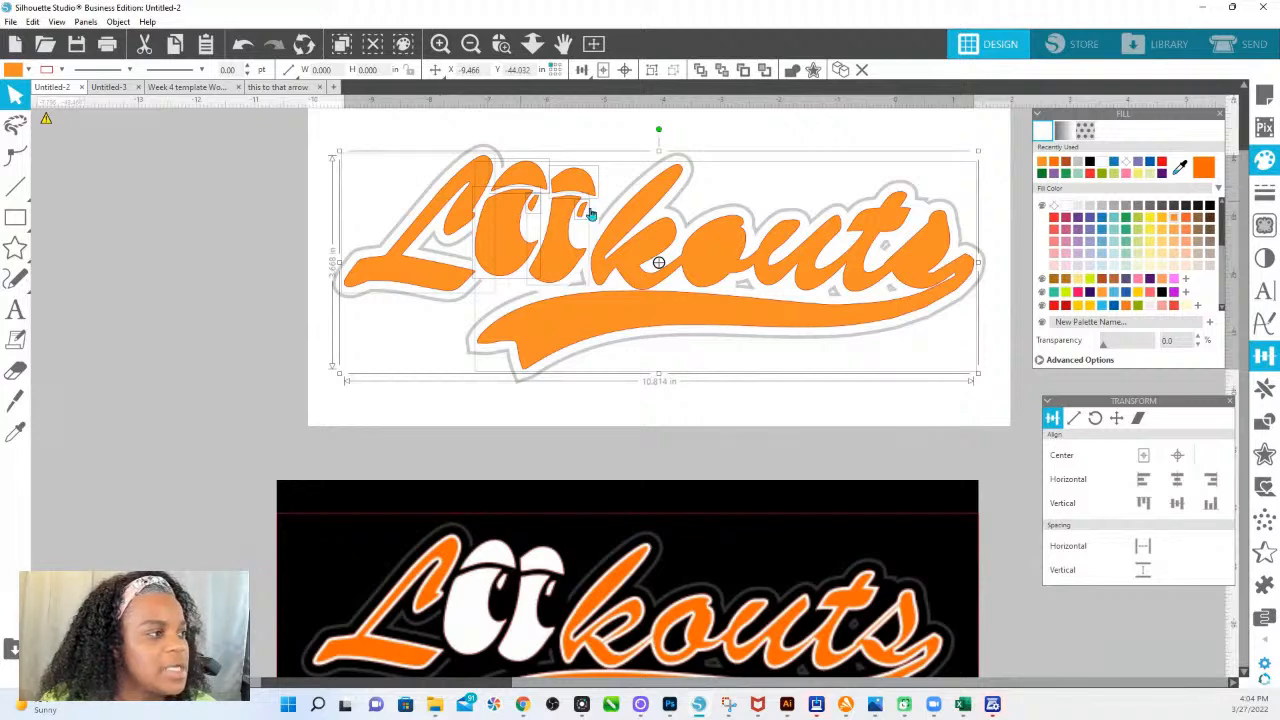
Step: Group the welded orange Lookouts pieces and send the inverted image behind them to the back
right_click(835, 316)
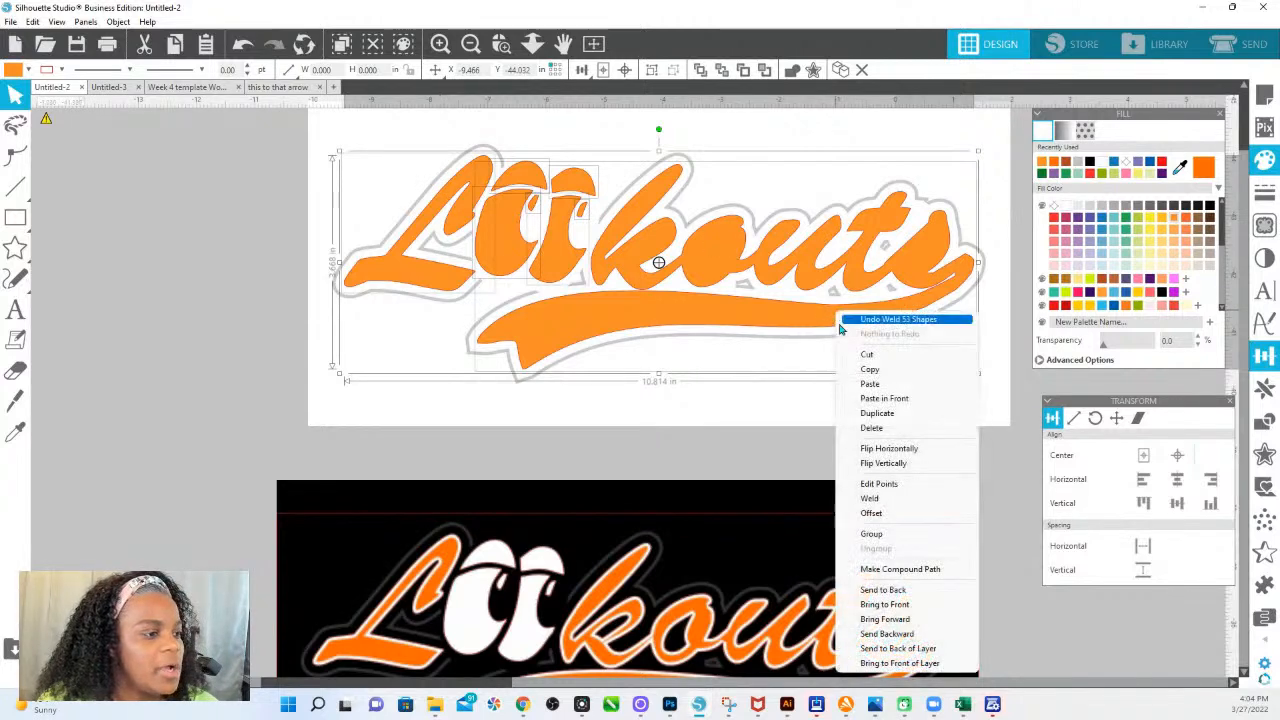
click(878, 538)
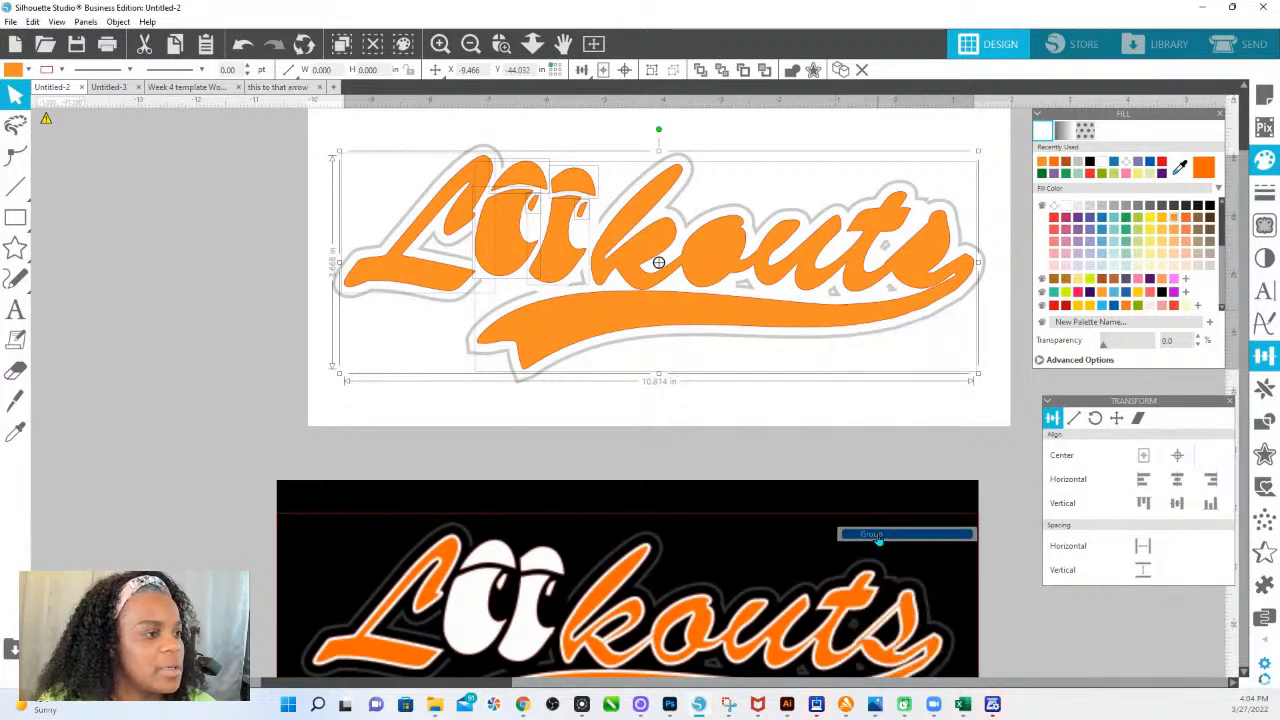
right_click(966, 206)
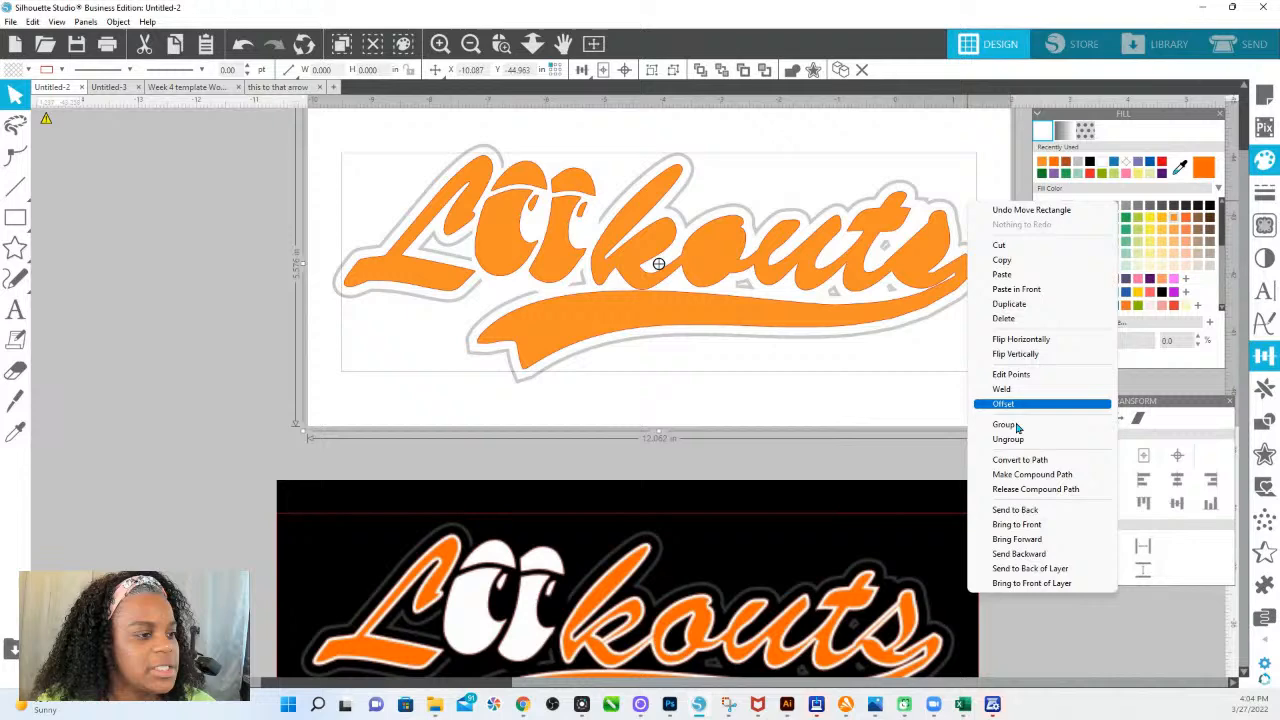
click(1035, 512)
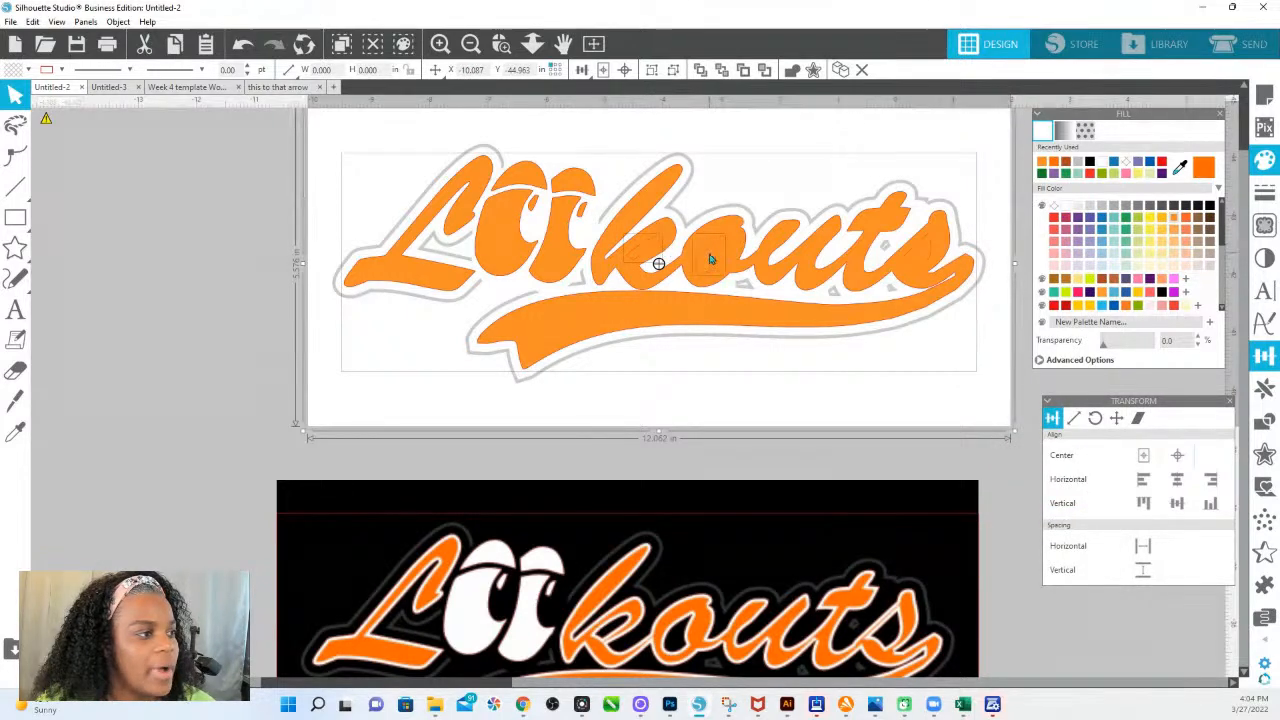
Step: Make the grouped orange Lookouts trace a compound path and clear its fill
click(941, 240)
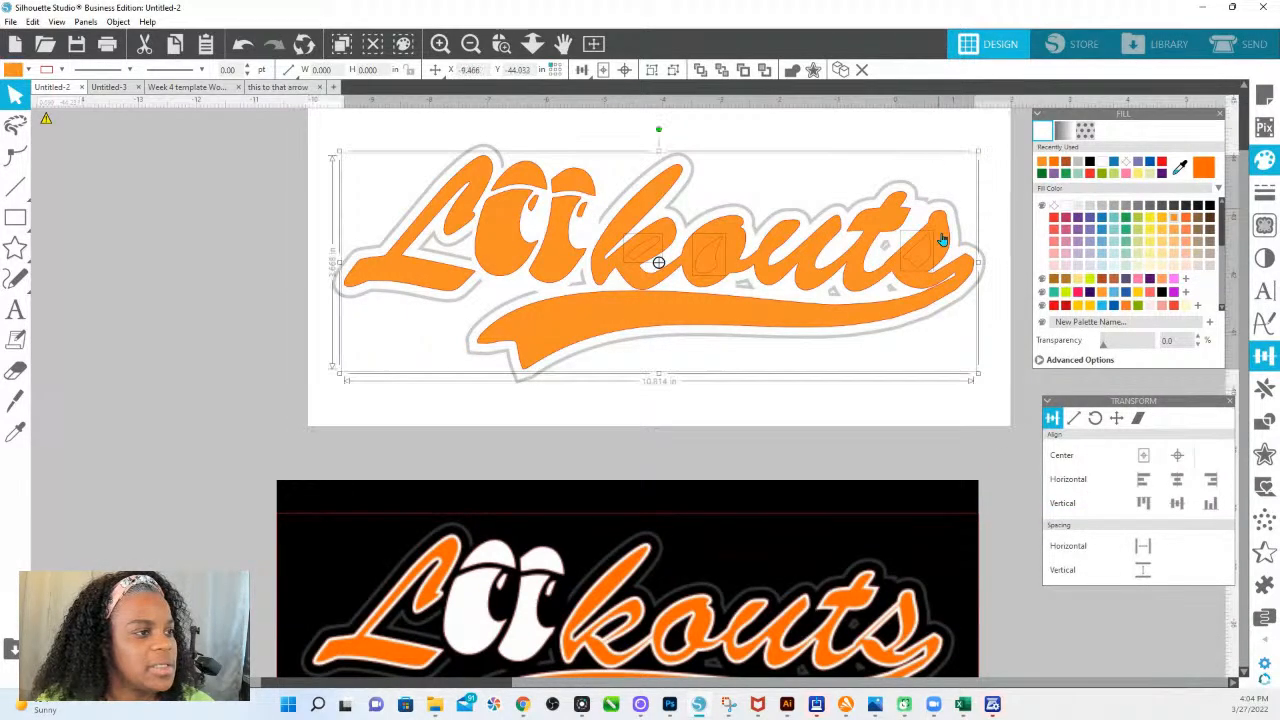
right_click(940, 252)
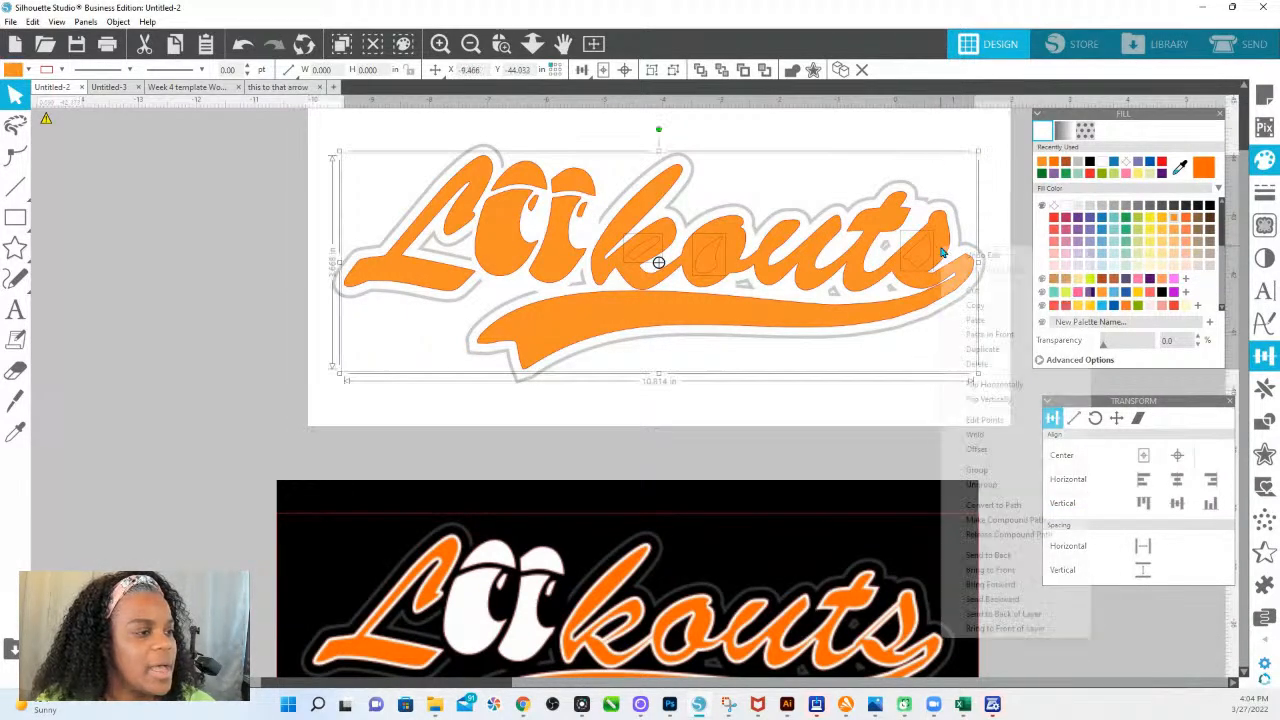
click(1010, 520)
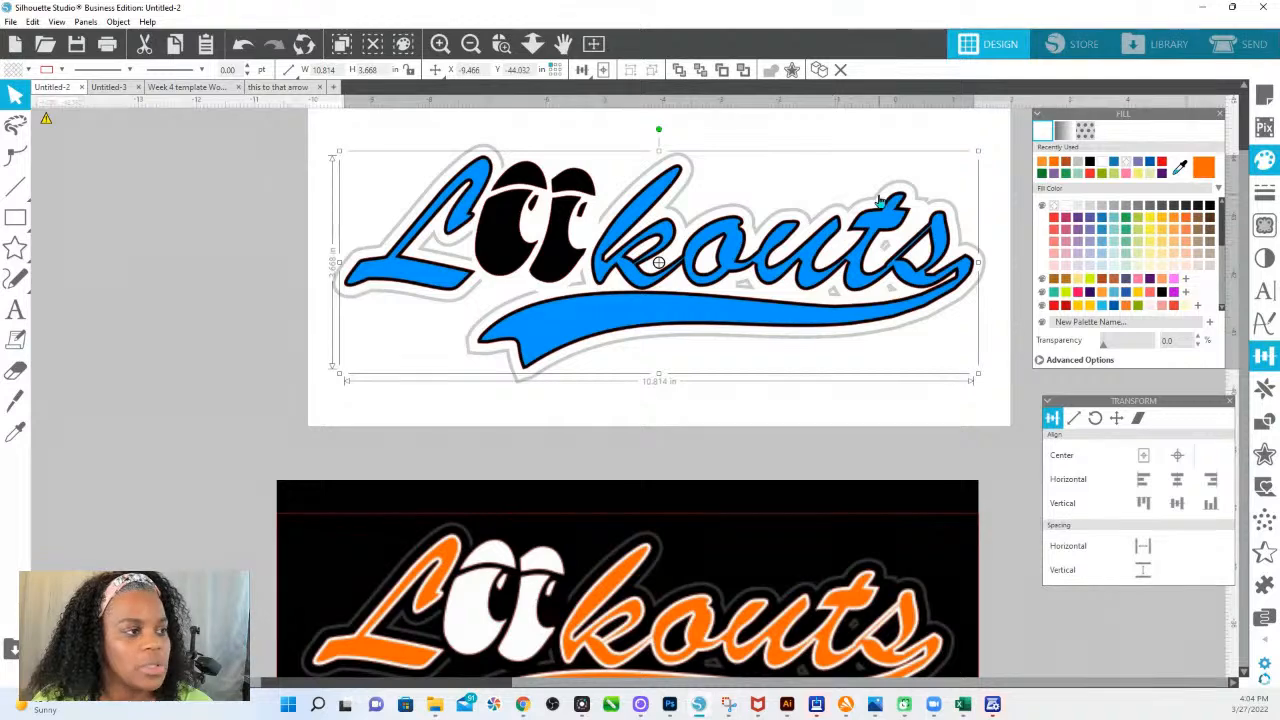
Step: Crop the inverted Lookouts image to the shape of its compound-path trace
click(814, 145)
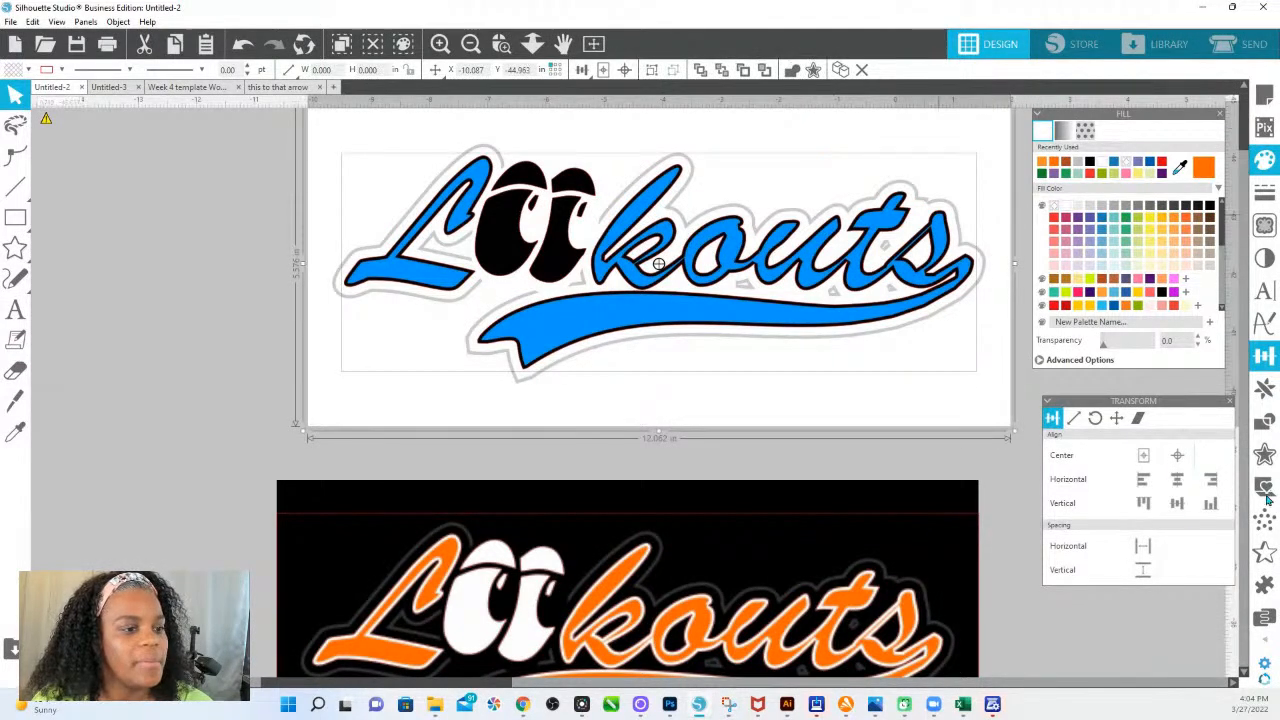
click(1264, 421)
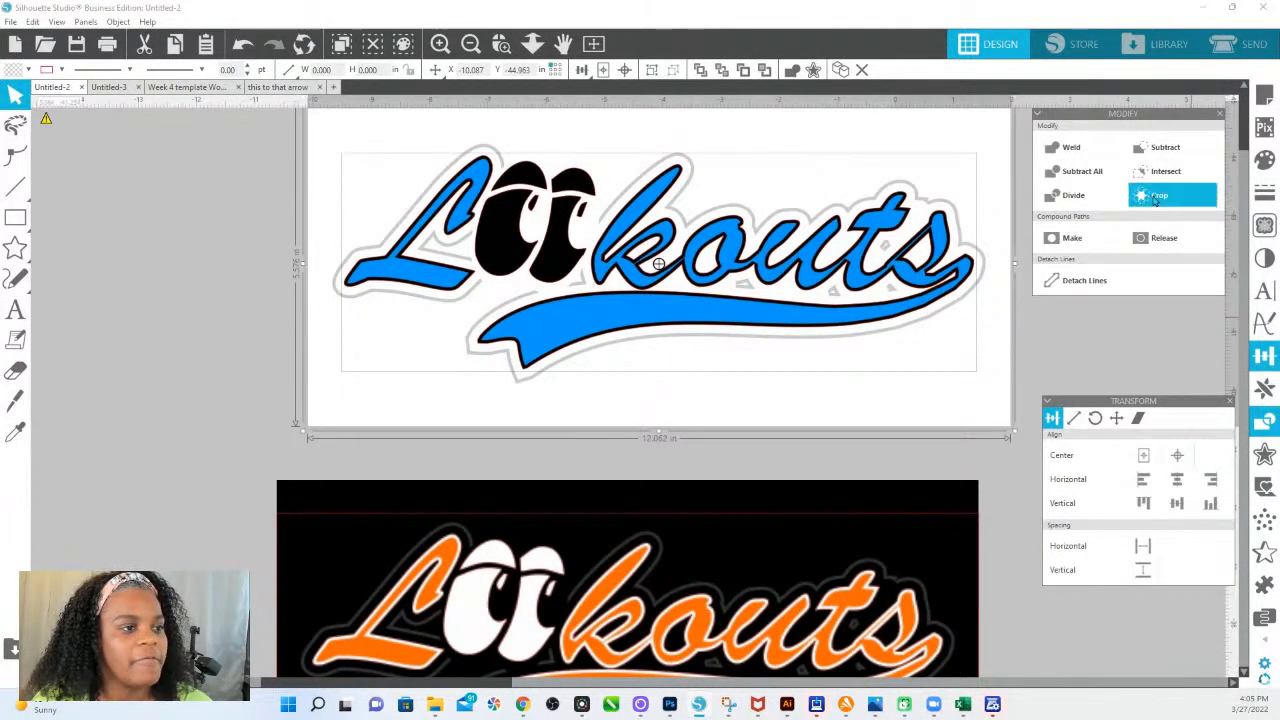
click(1155, 197)
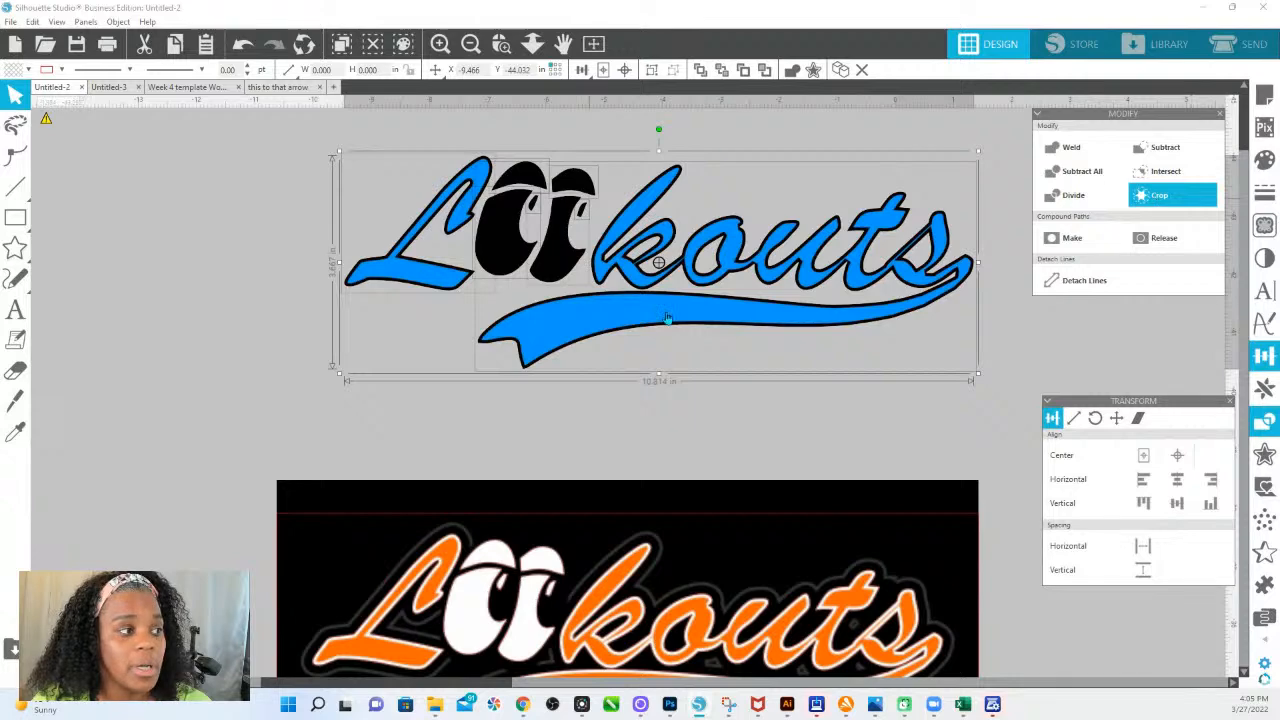
Step: Set the cropped Lookouts pieces' inversion to 0 to restore the orange and white colors, and group them
click(1264, 258)
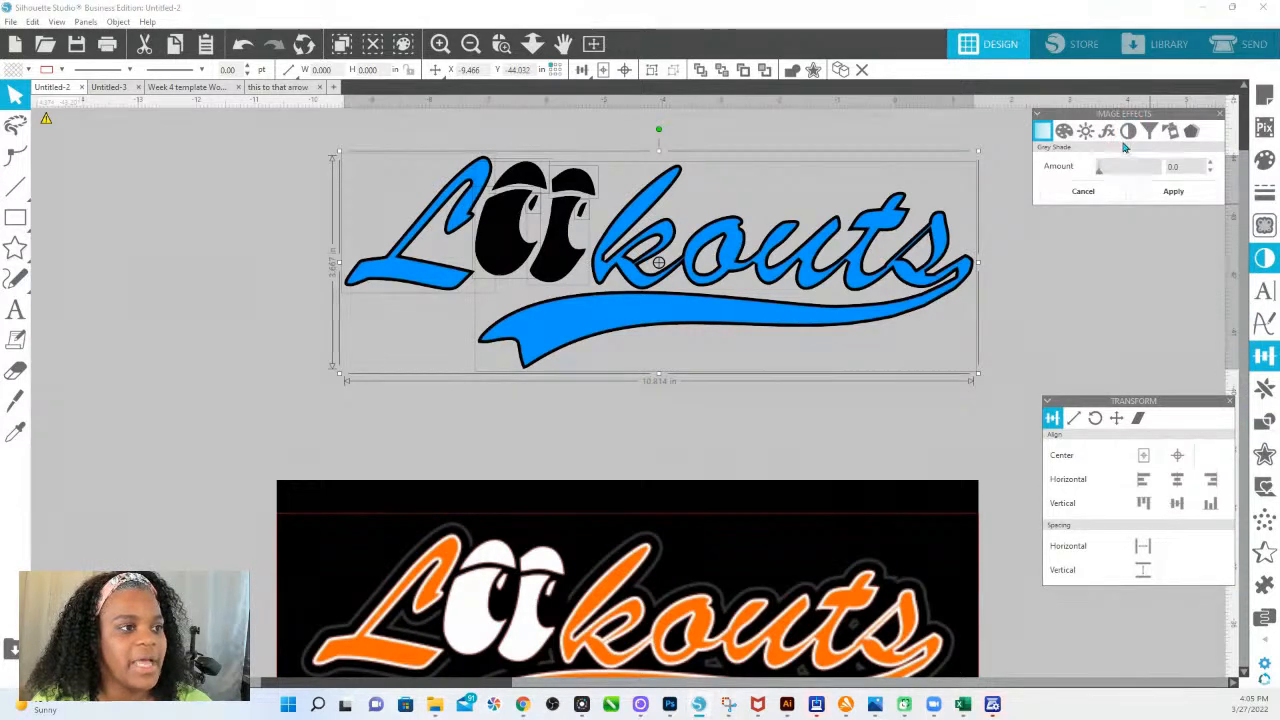
click(1128, 131)
drag(1161, 174, 929, 186)
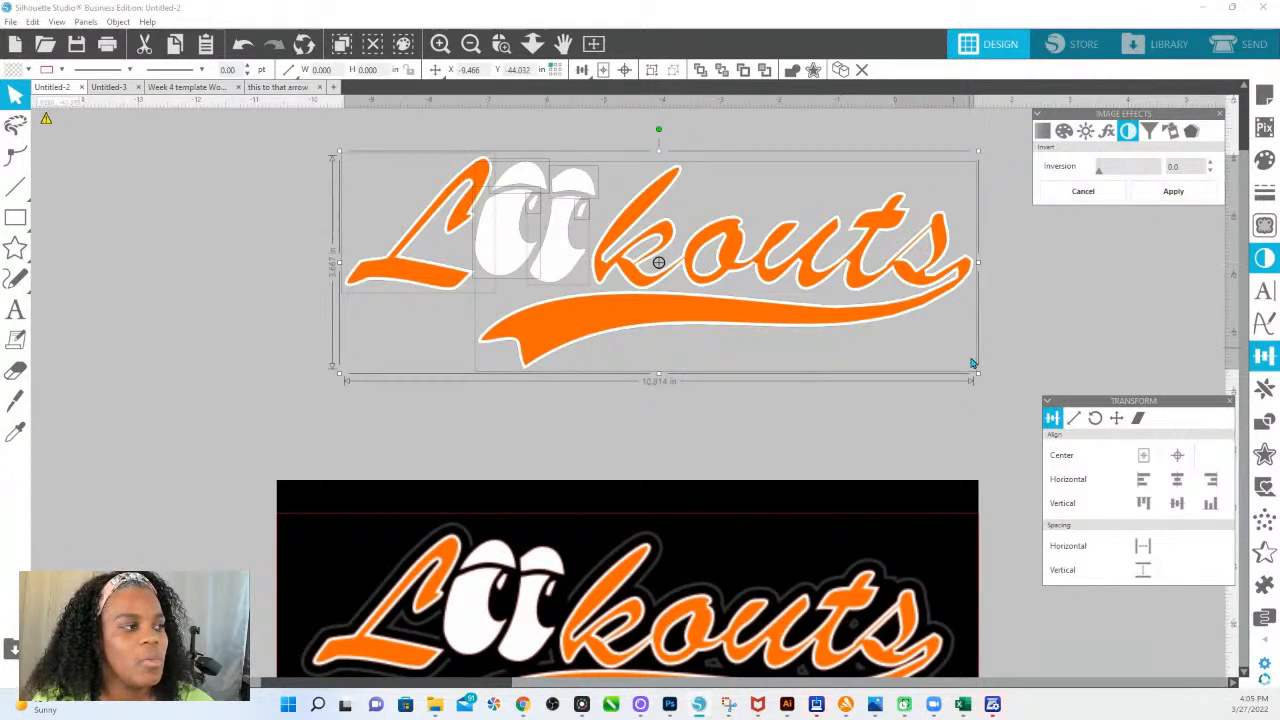
right_click(705, 259)
click(742, 484)
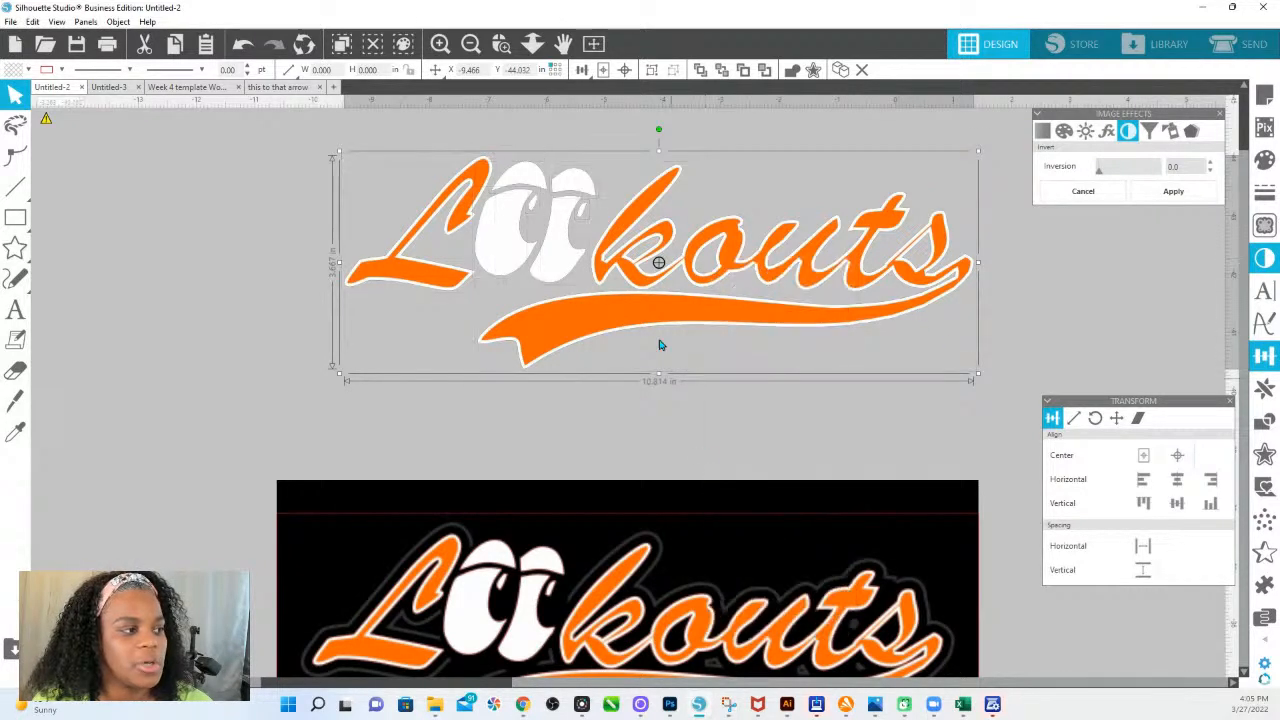
Step: Add a rounded external offset of about 0.06 in around the cropped Lookouts lettering and fill it with black
click(1264, 455)
click(1068, 150)
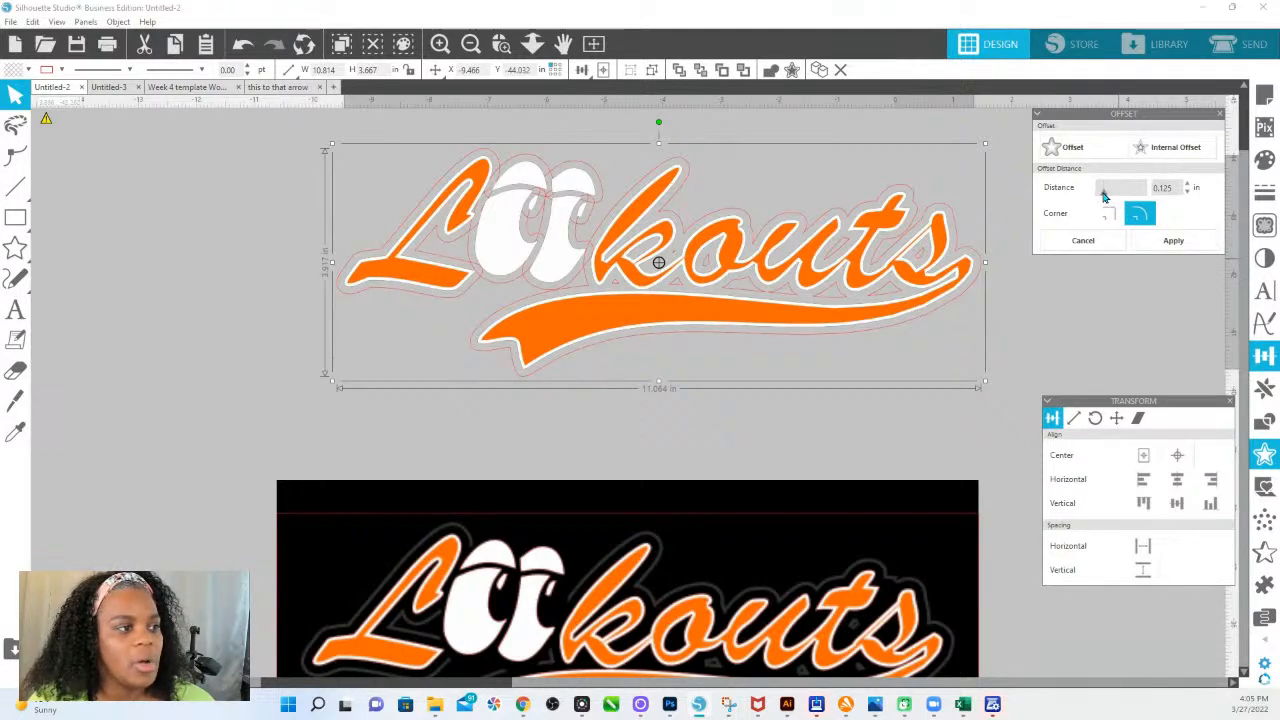
drag(1102, 196, 1101, 196)
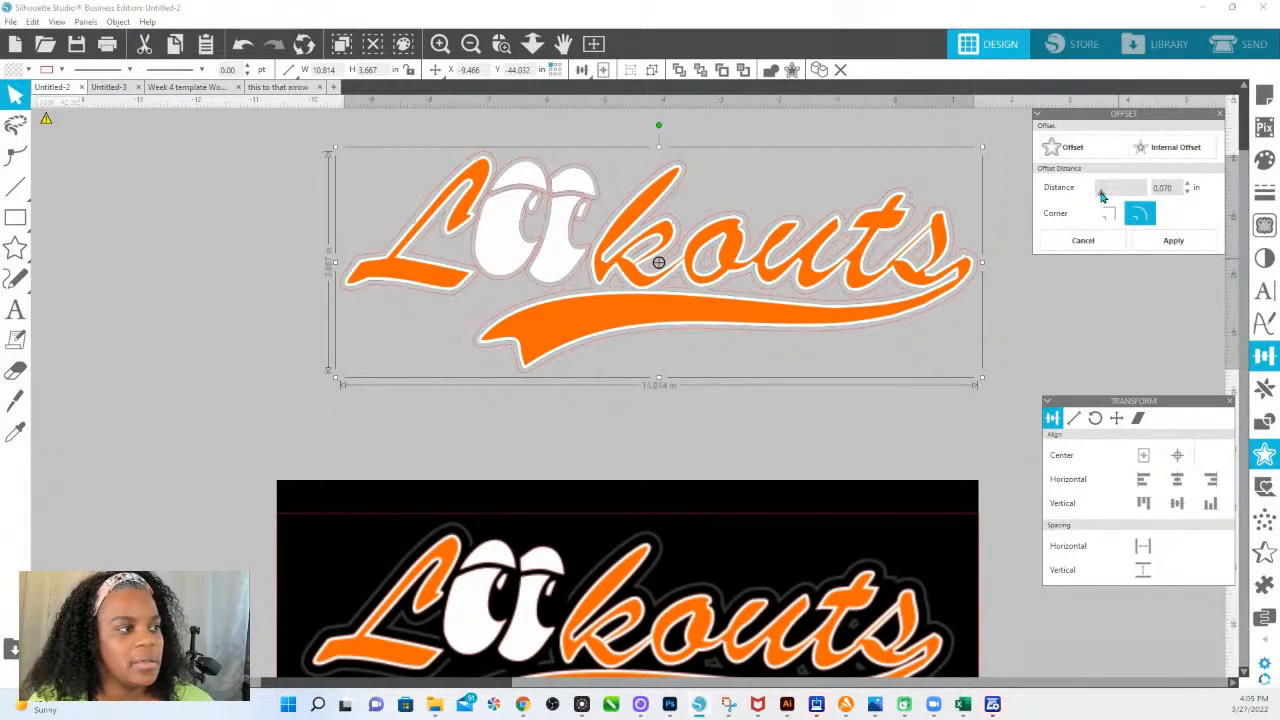
click(1188, 191)
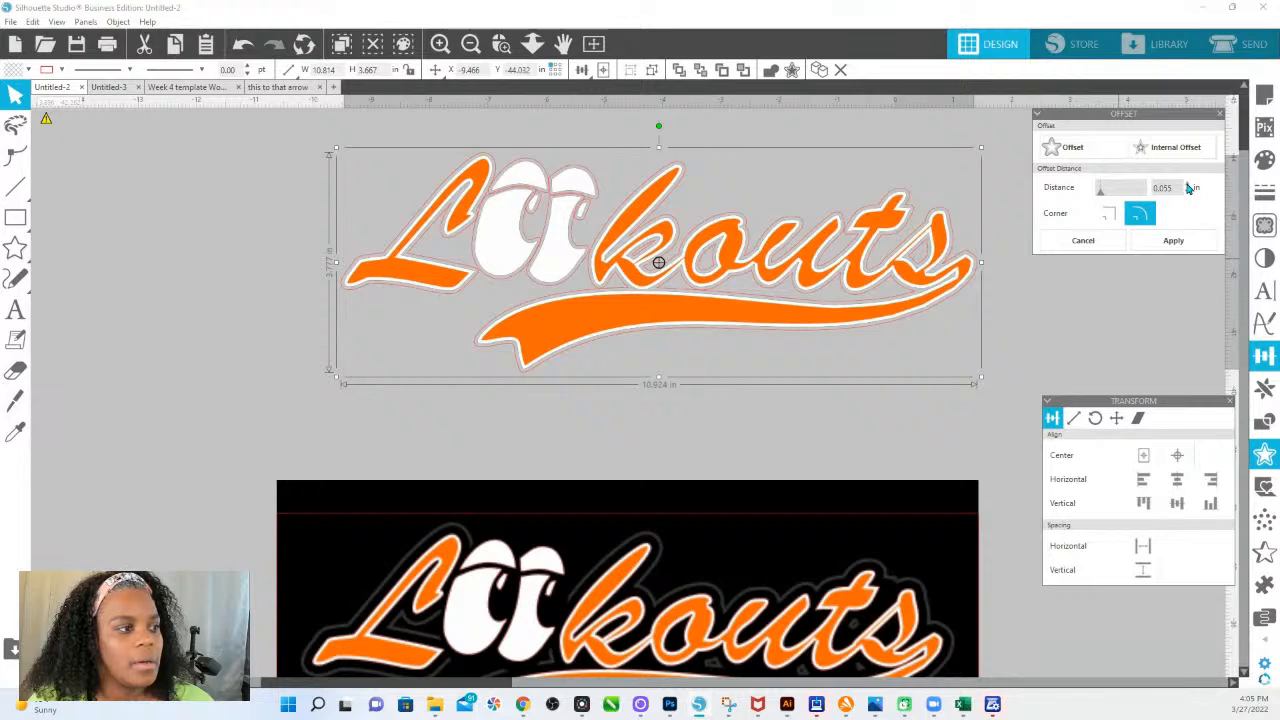
click(1188, 184)
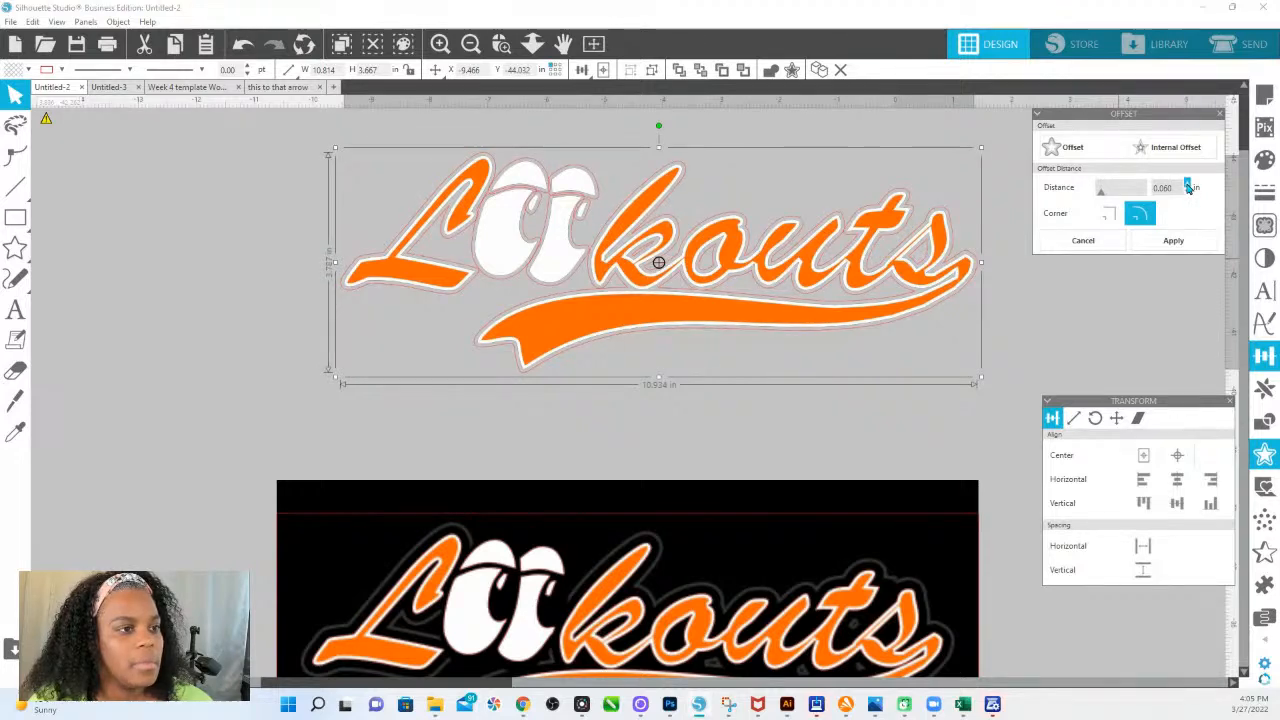
click(1172, 242)
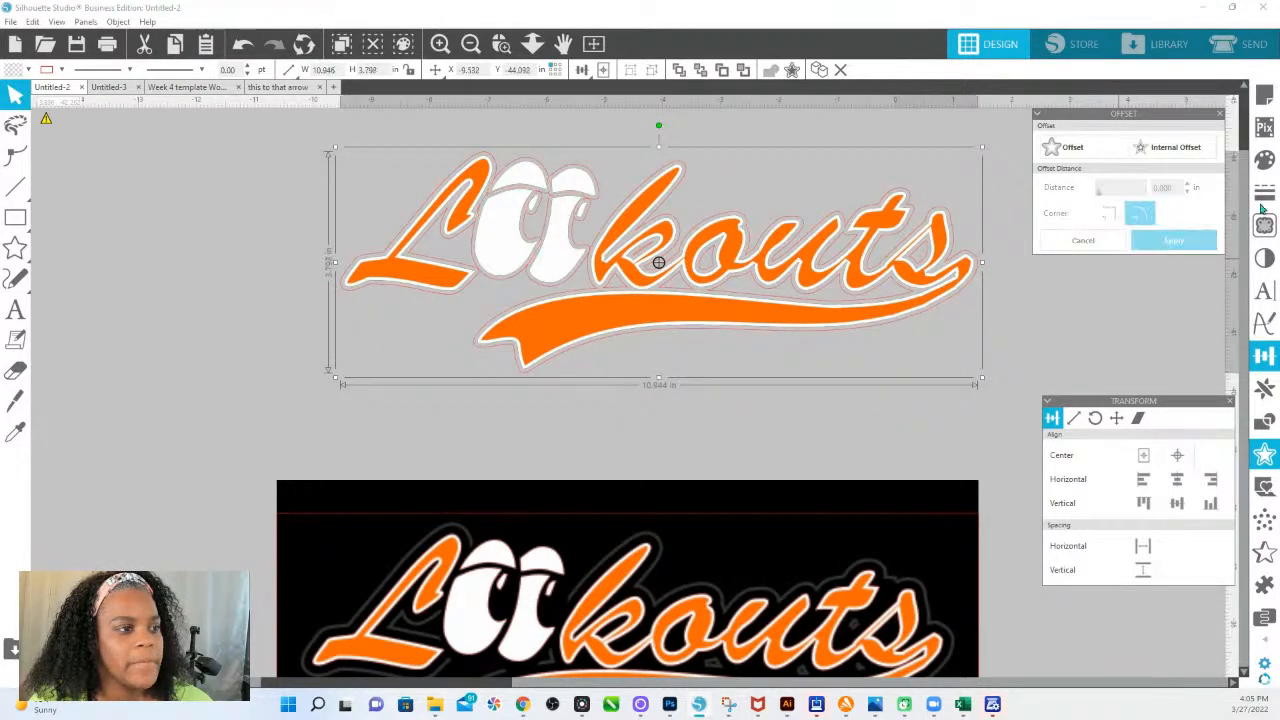
click(1266, 161)
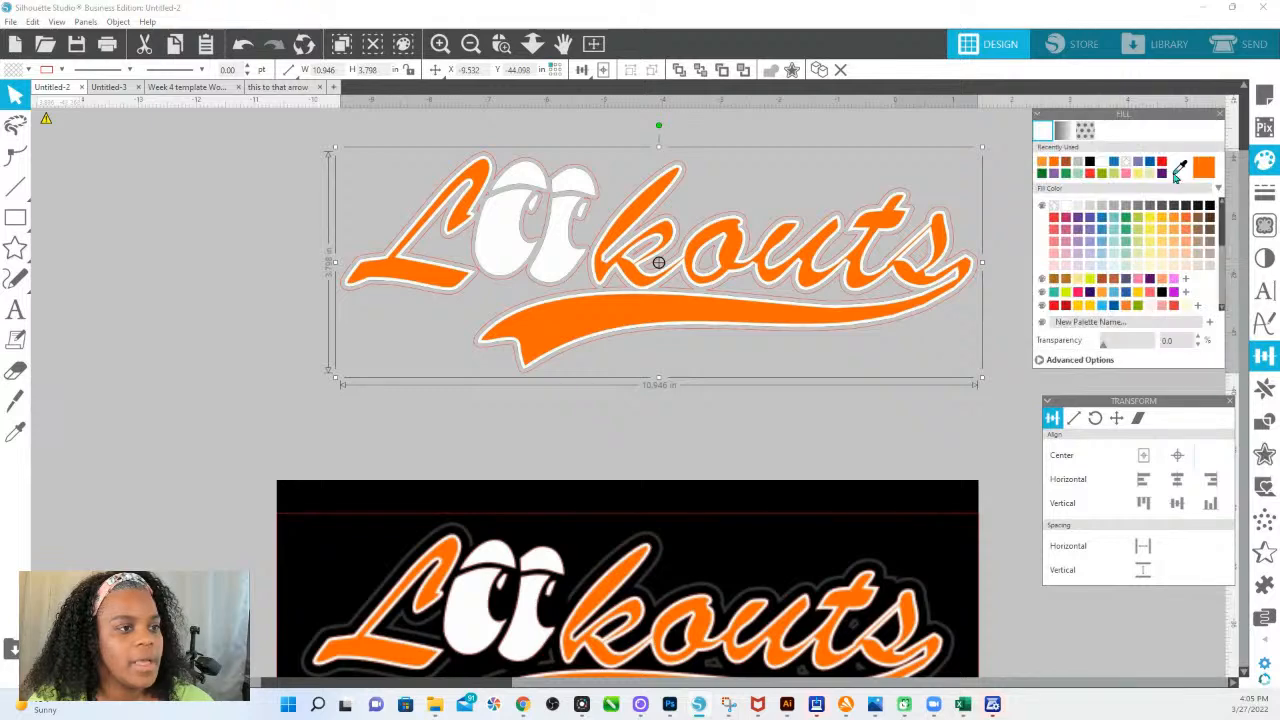
click(1209, 205)
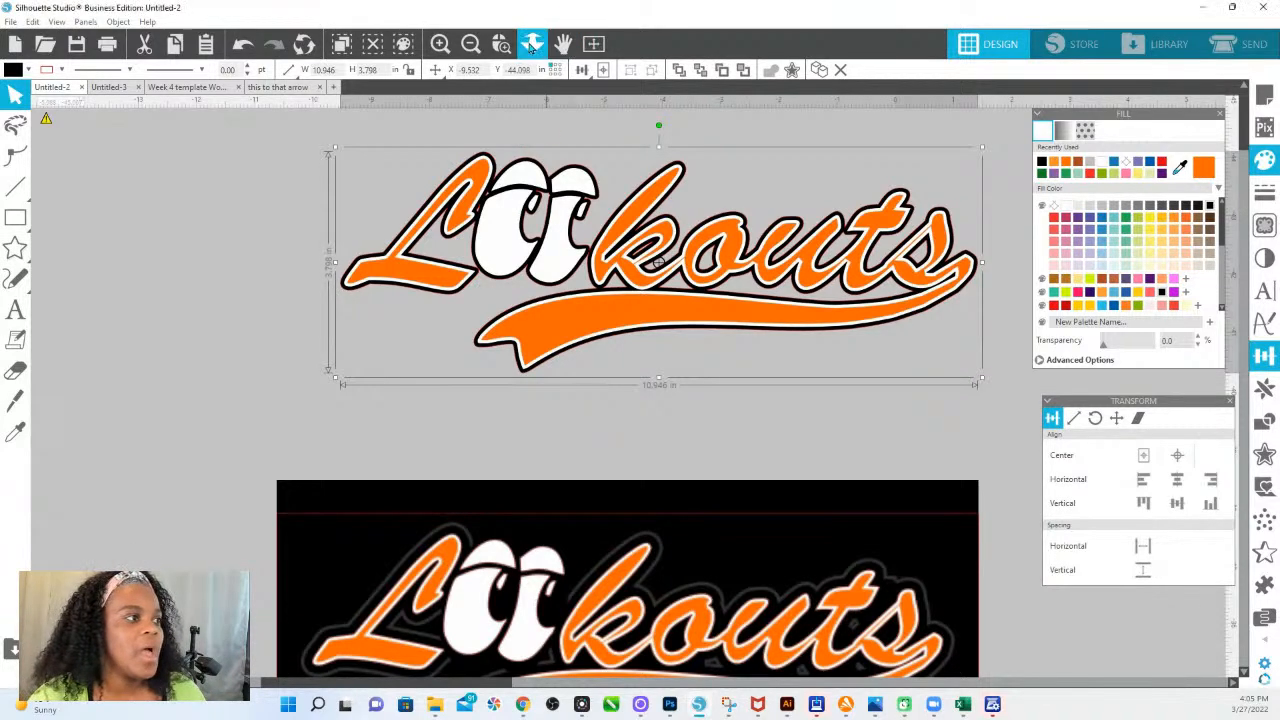
Step: Delete the black offset's inner points around the left eye's pupil opening so the pupil is solid black
scroll(494, 169, up, 3)
scroll(493, 185, up, 2)
scroll(493, 200, up, 2)
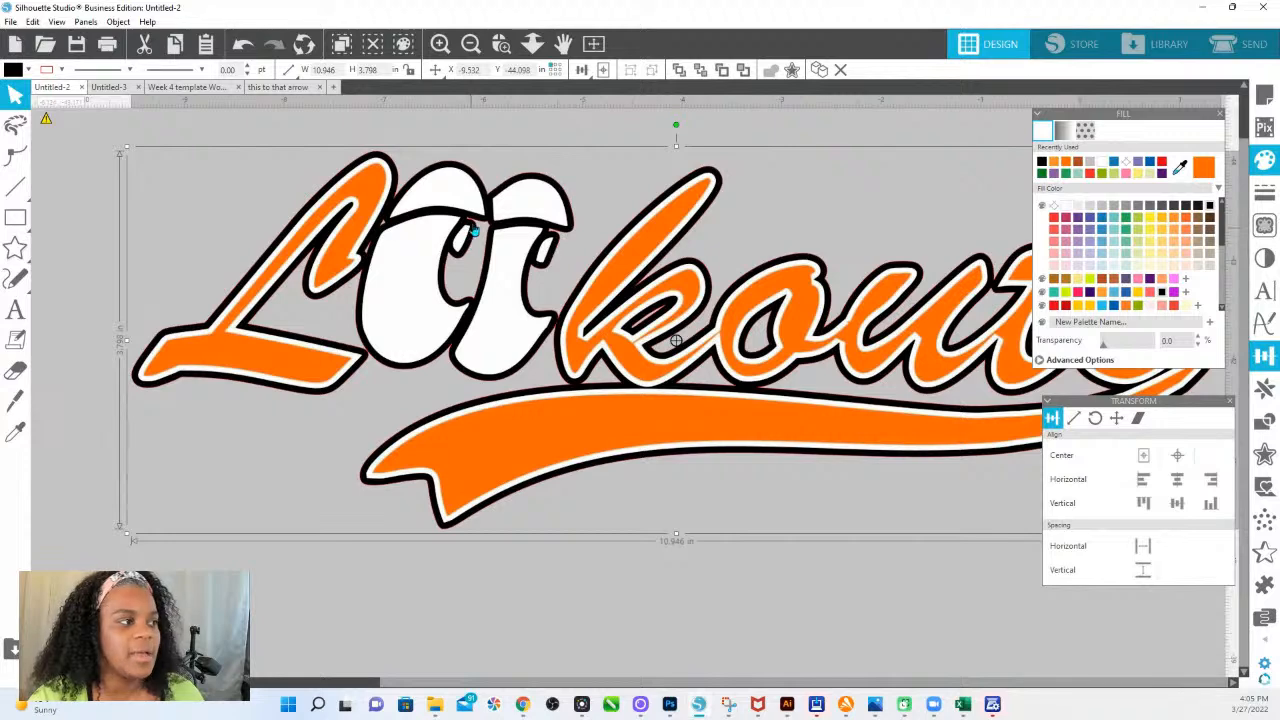
double_click(478, 225)
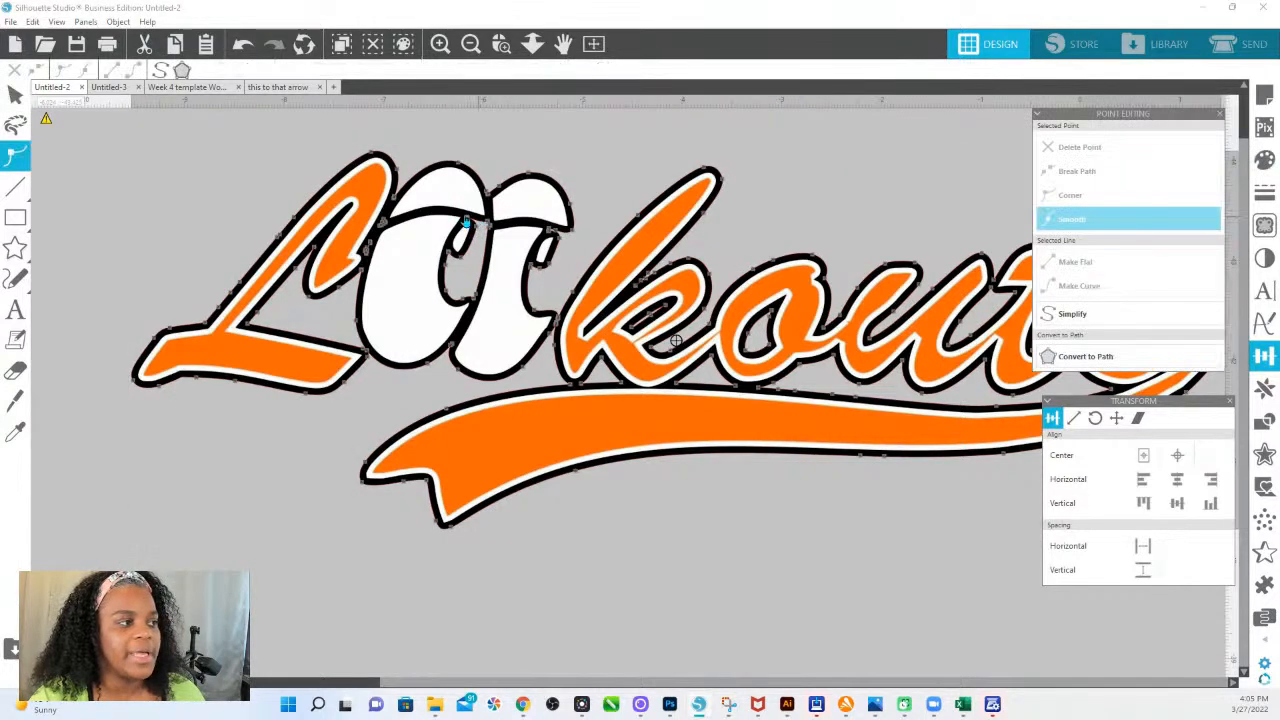
click(470, 219)
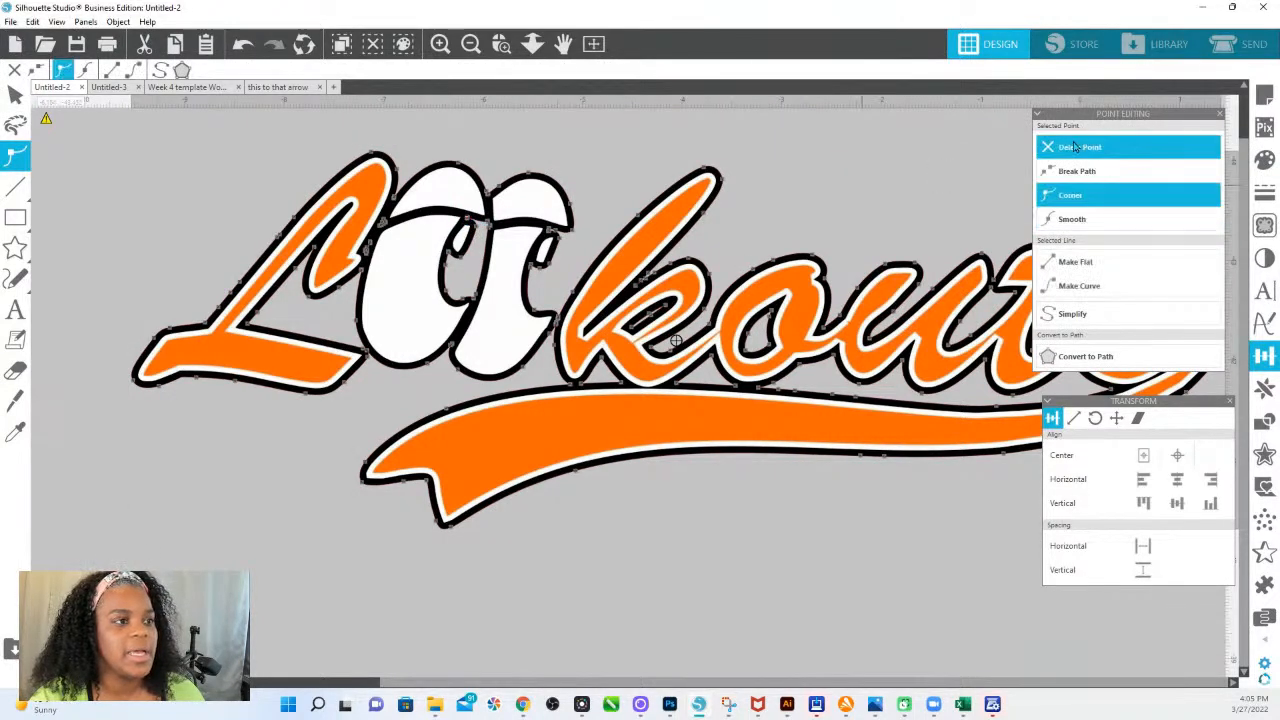
click(1075, 147)
click(1075, 147)
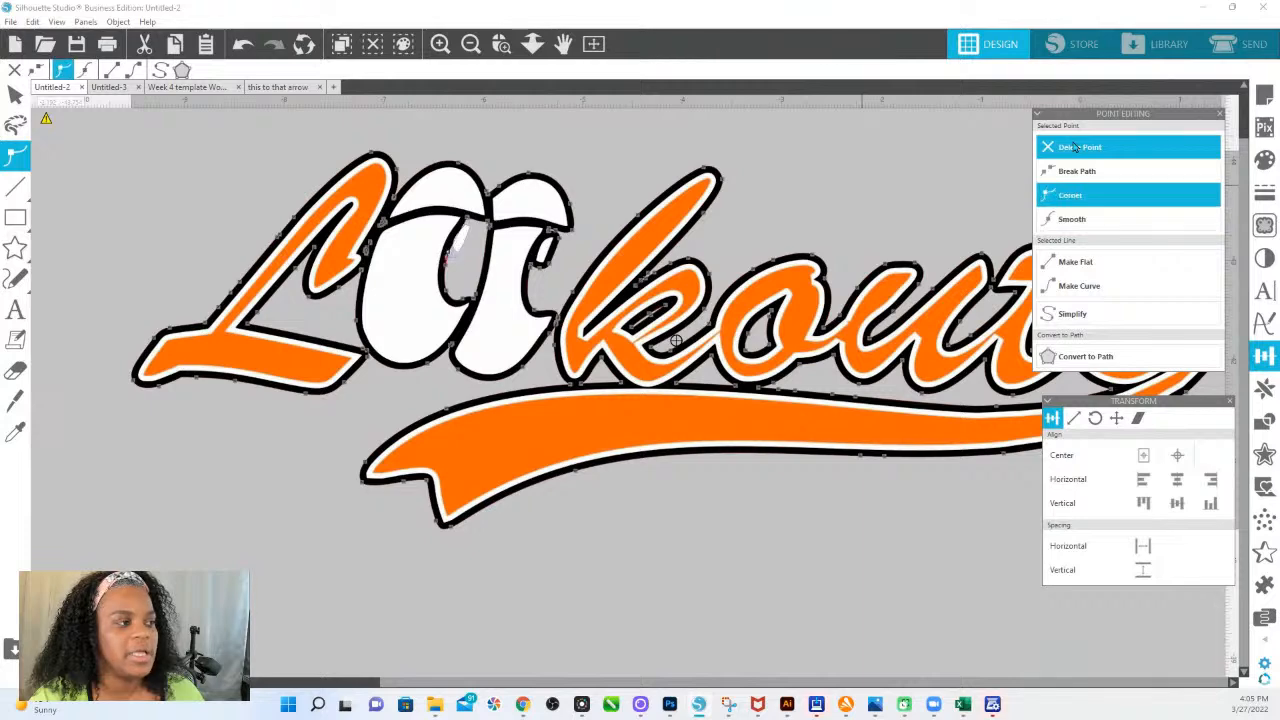
click(1075, 147)
click(1075, 147)
click(1075, 147)
click(1075, 147)
click(1075, 147)
click(1075, 147)
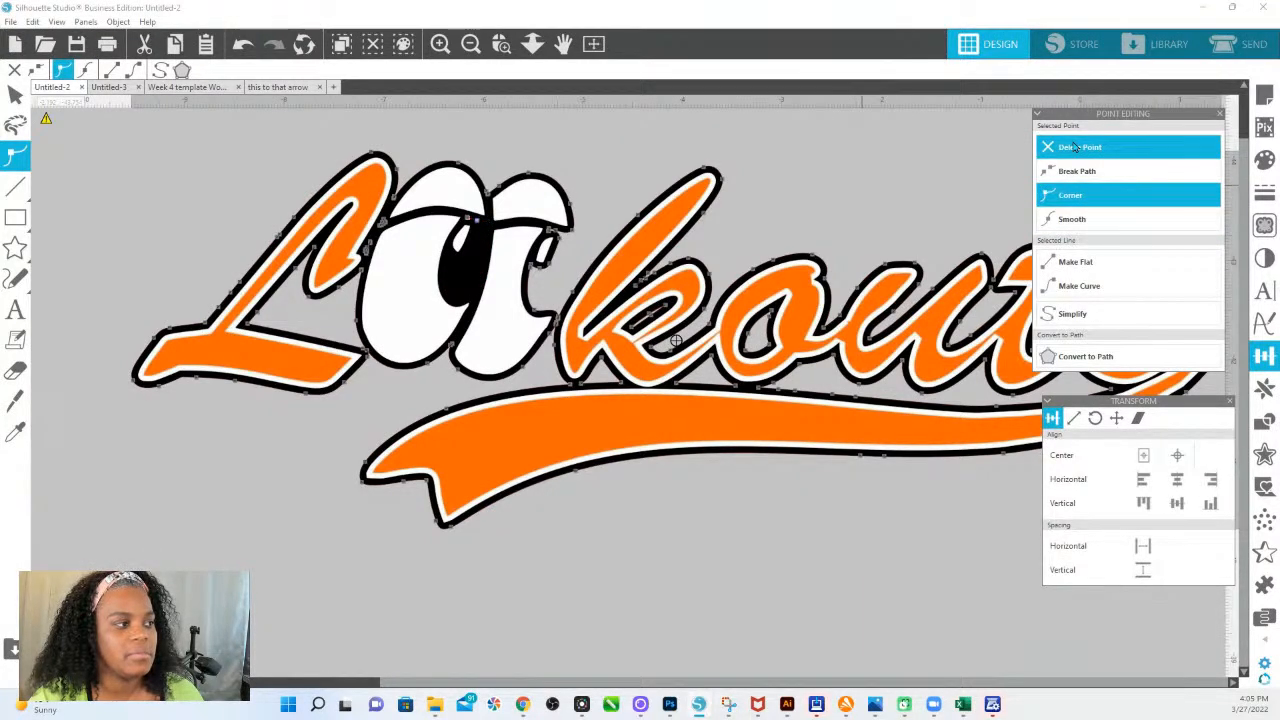
click(1075, 147)
click(612, 581)
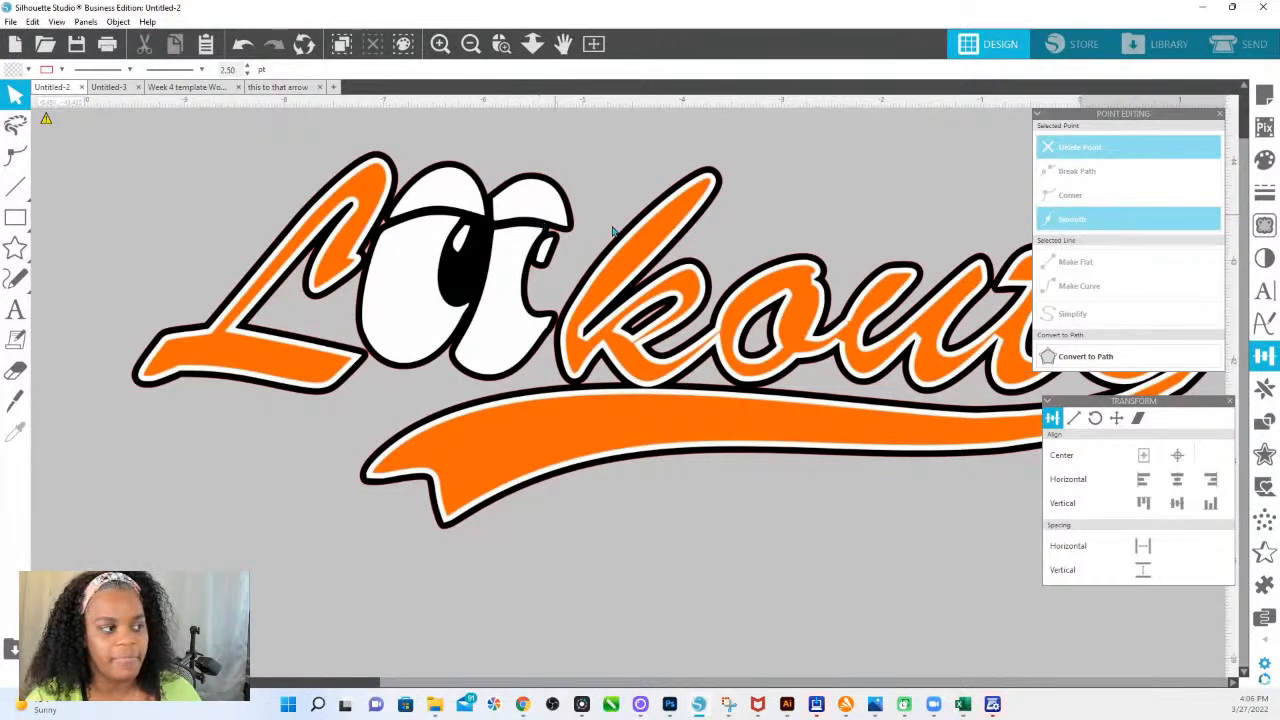
Step: Draw an upright ellipse about 0.86 in wide and 1.79 in high over the right eye
mouse_move(15, 217)
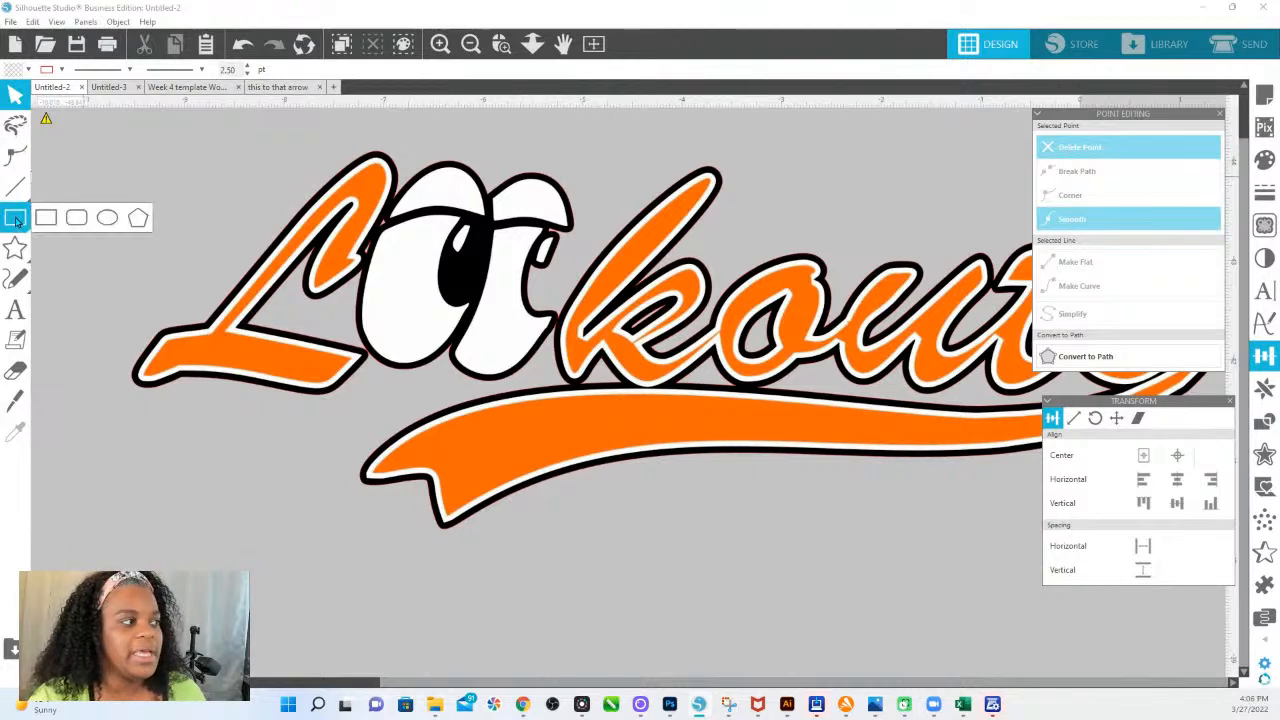
click(107, 218)
drag(460, 192, 557, 380)
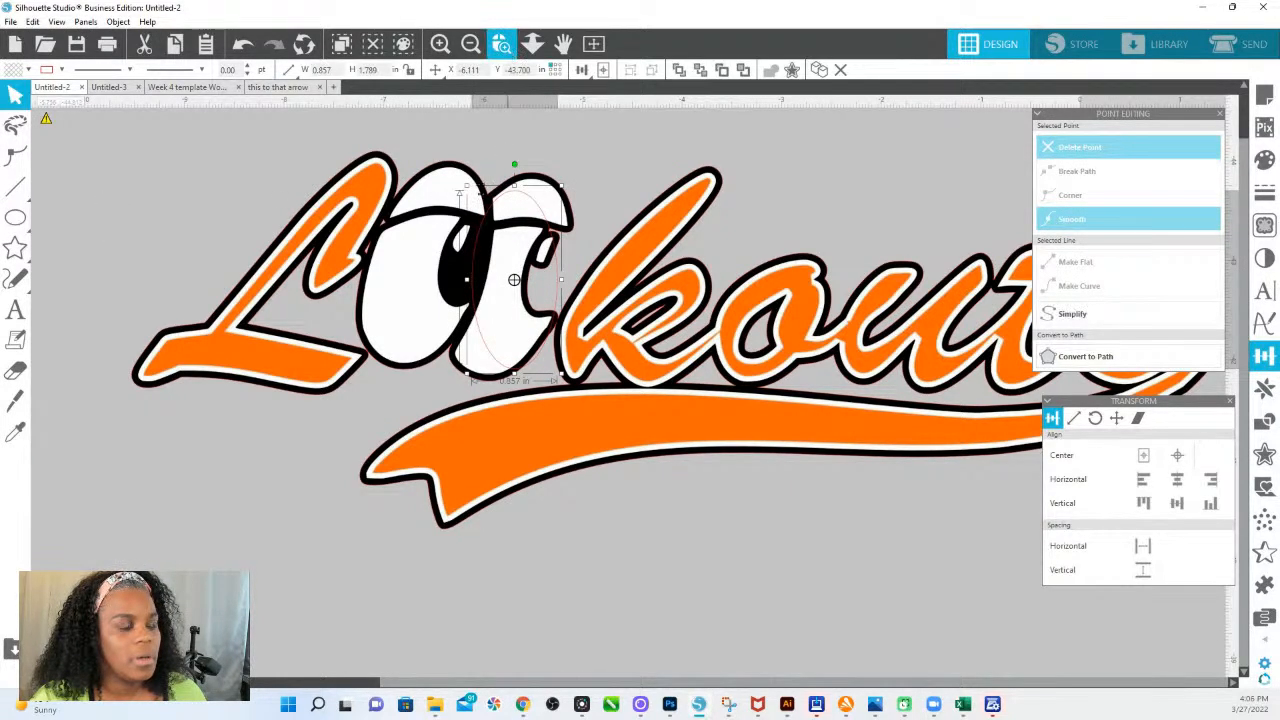
Step: Tilt the ellipse clockwise to follow the right eye's slant, move it up, and widen it to about 0.94 in
scroll(657, 157, up, 5)
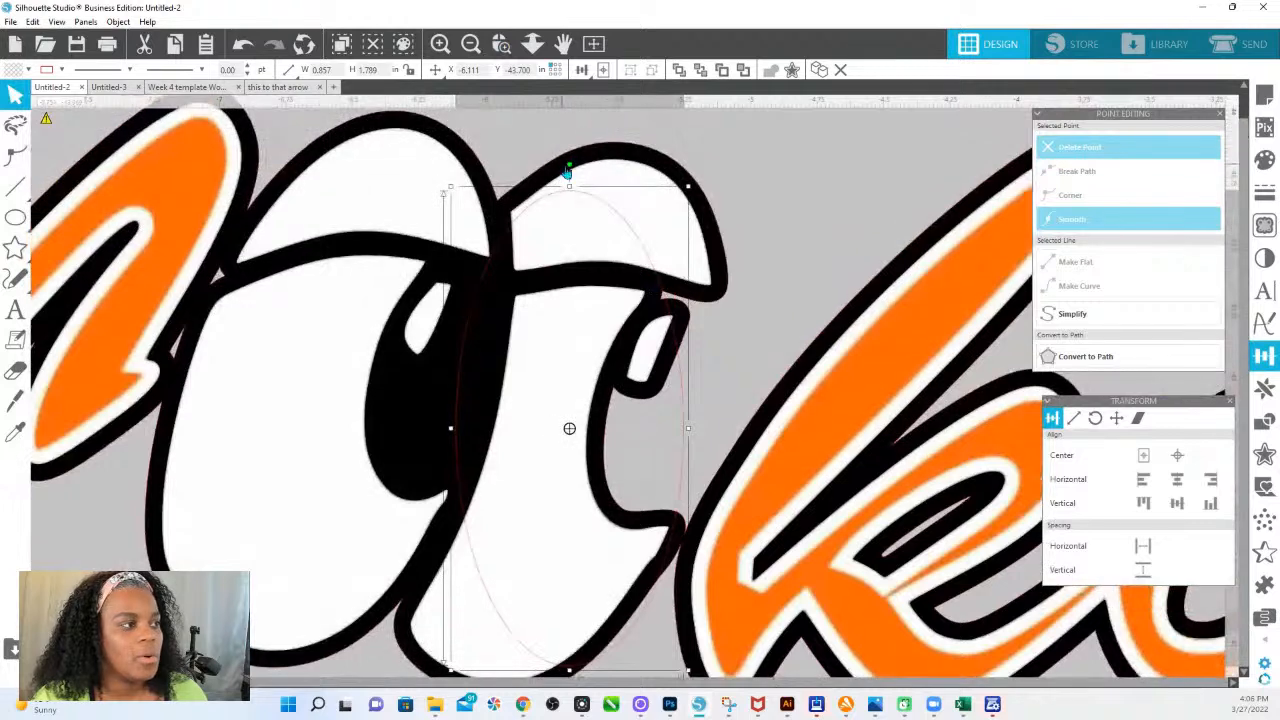
drag(568, 163, 670, 184)
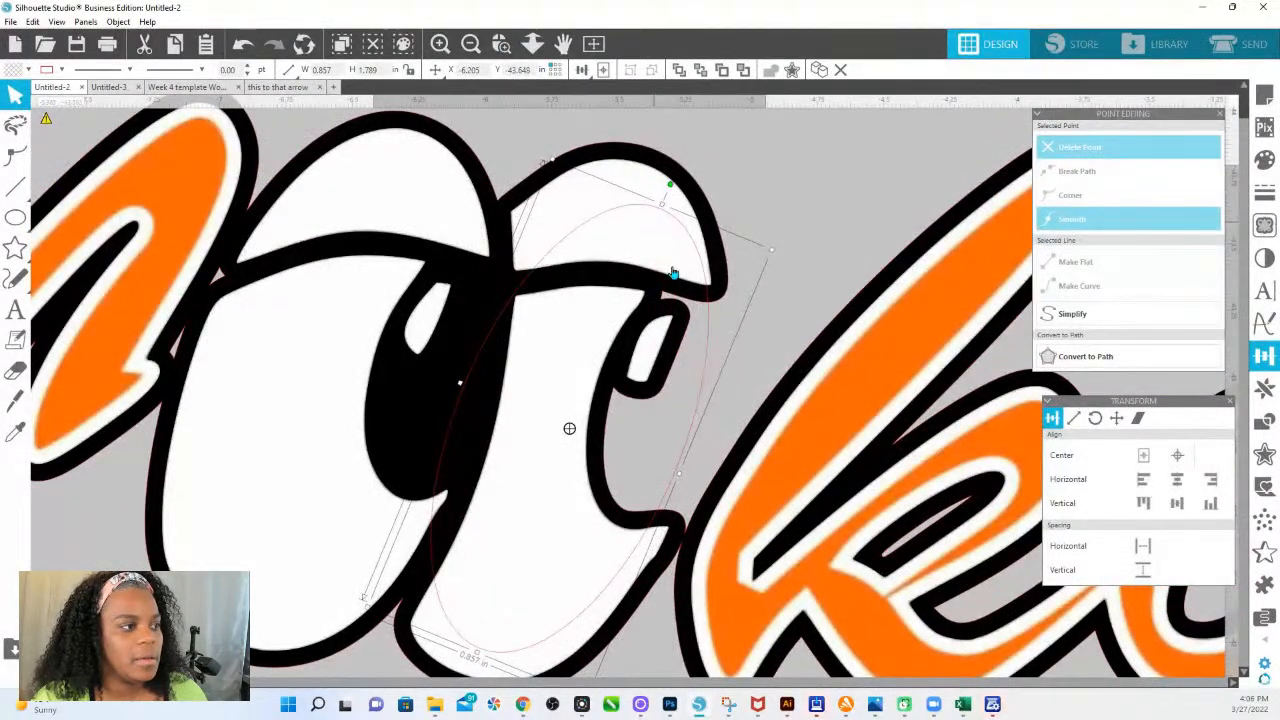
drag(704, 364, 708, 319)
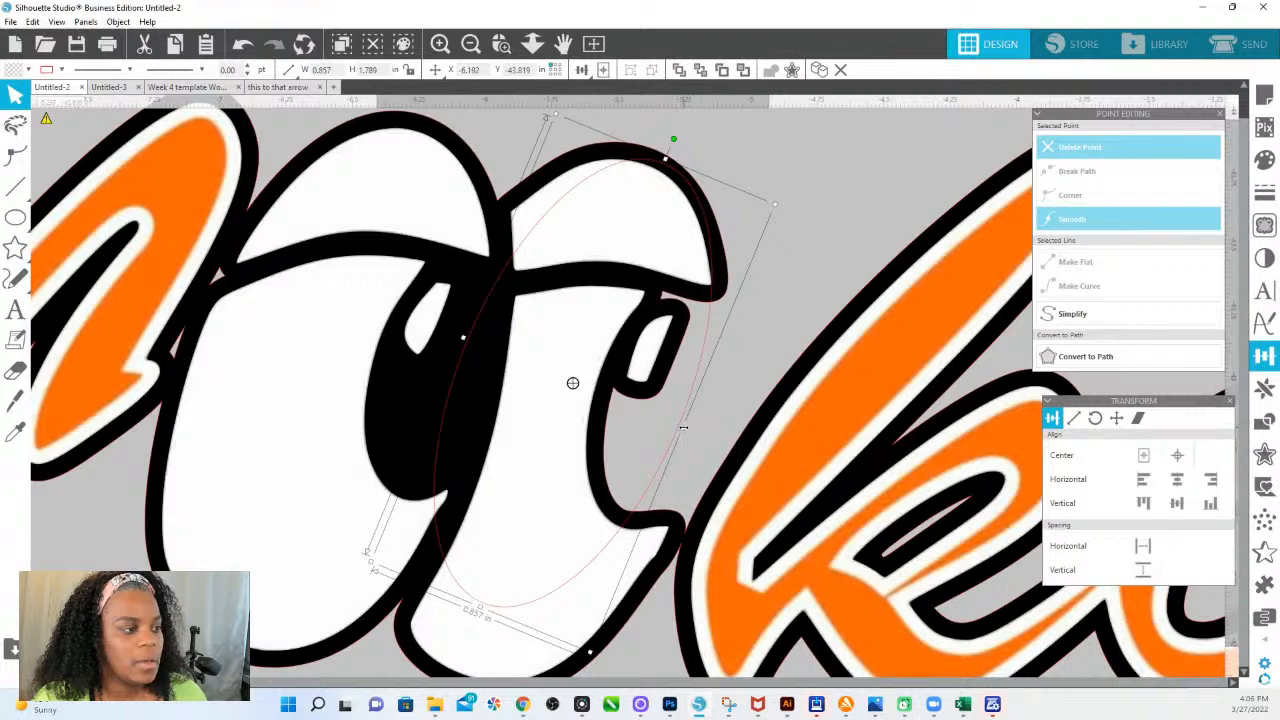
drag(683, 427, 703, 437)
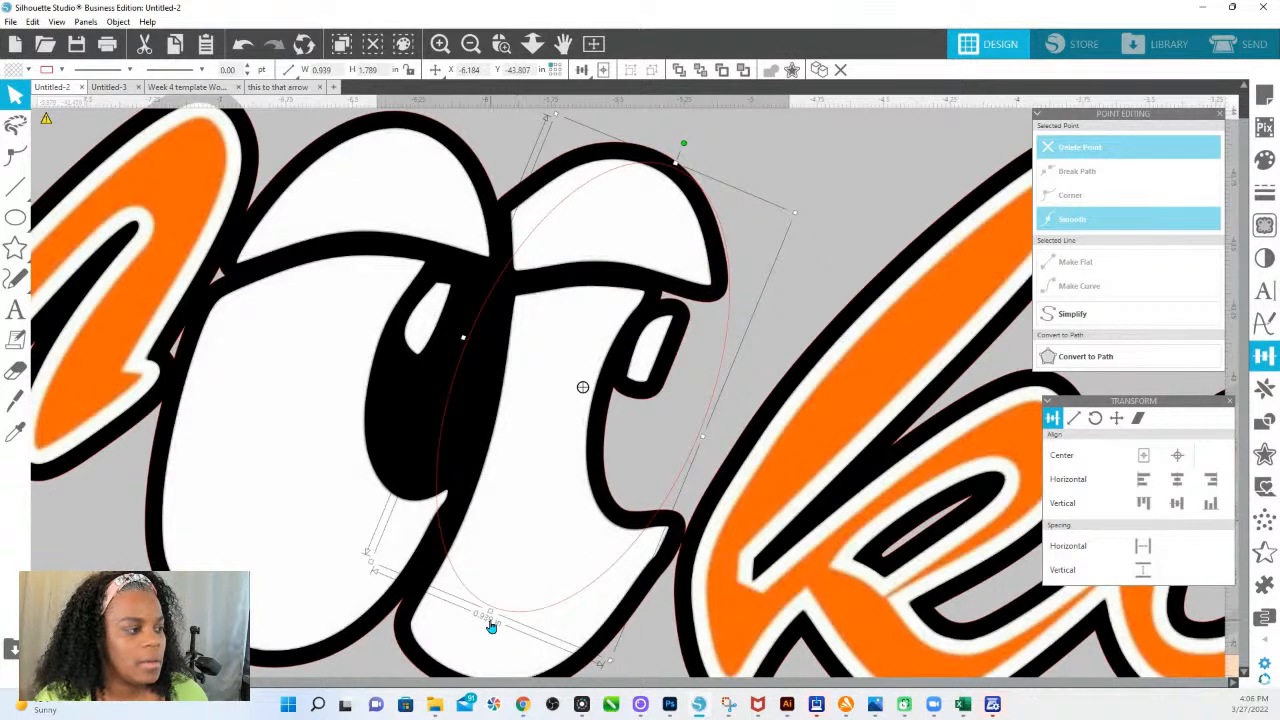
Step: Enlarge the tilted ellipse to about 1.08 in by 2.15 in and reposition it to match the right eye's outer outline
drag(489, 614, 555, 602)
drag(686, 418, 716, 437)
scroll(713, 280, up, 1)
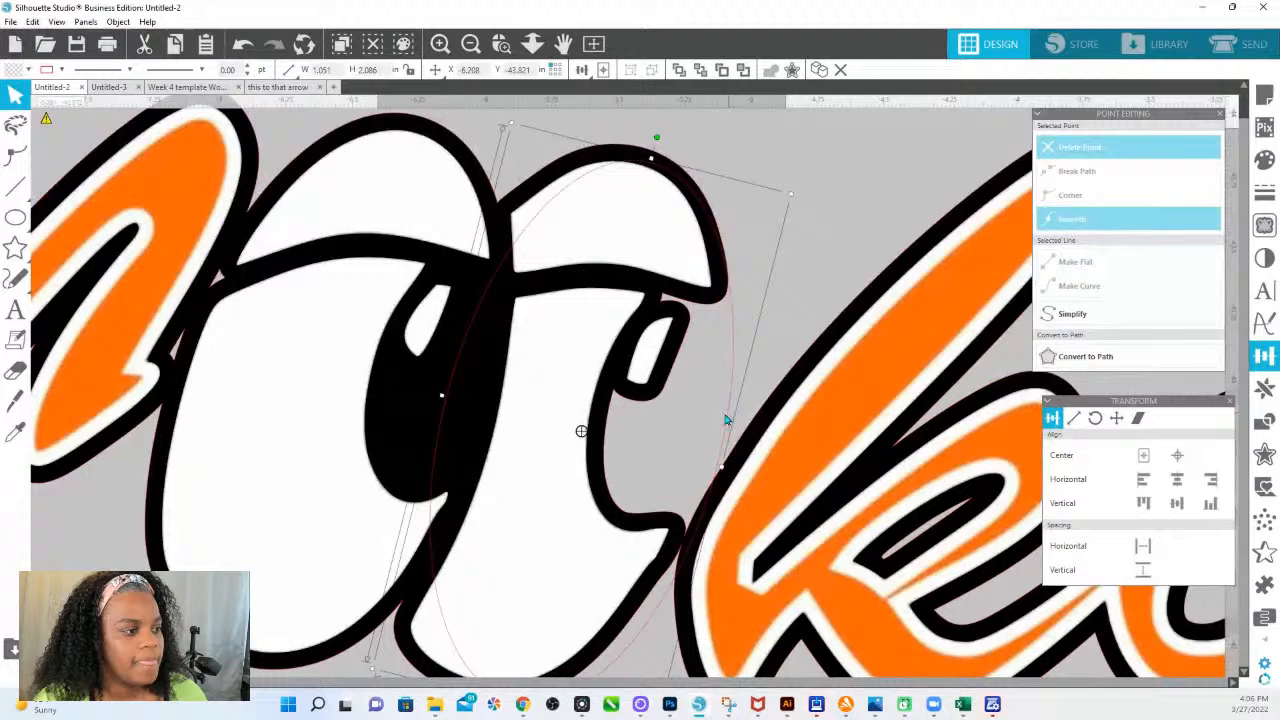
drag(727, 416, 715, 415)
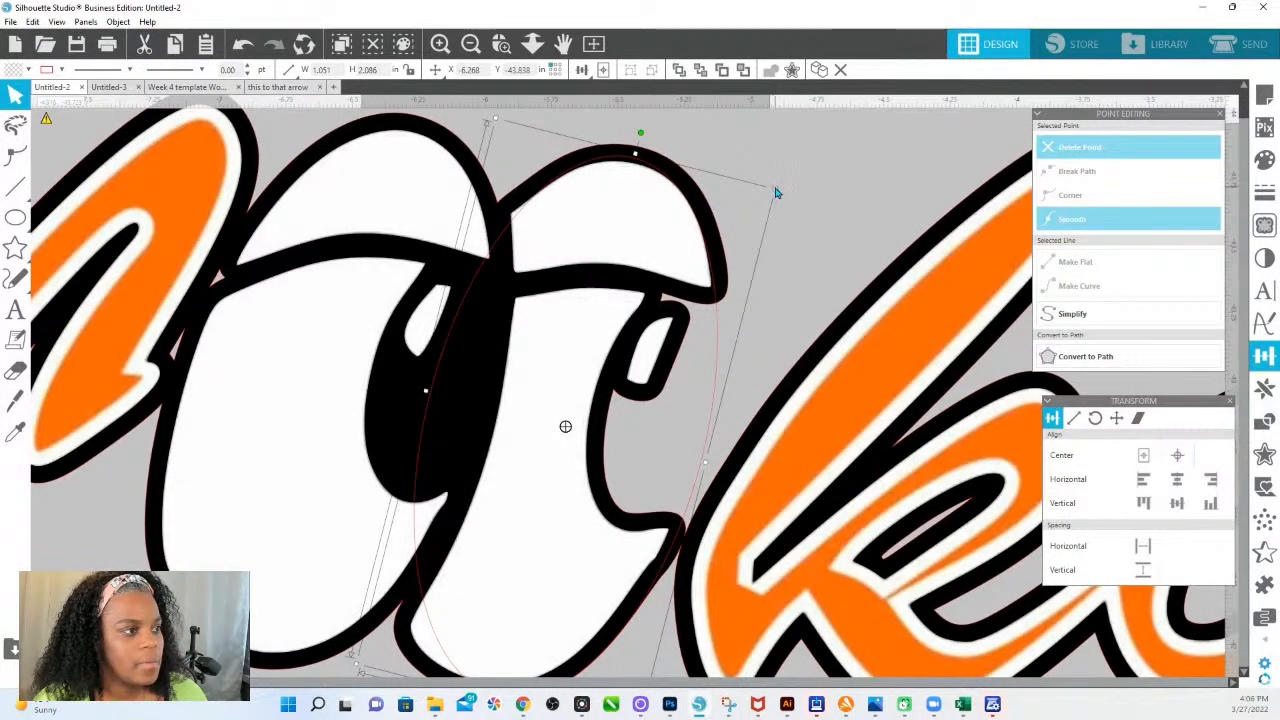
drag(779, 193, 789, 180)
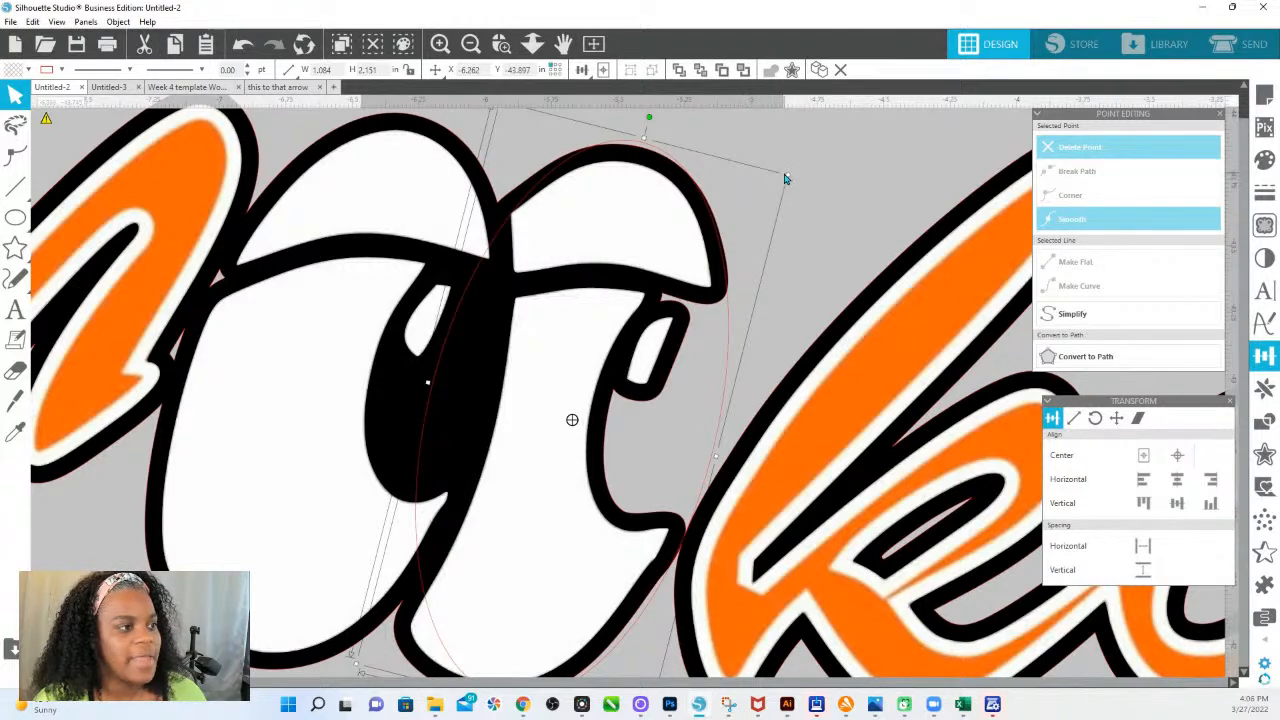
Step: Weld the tilted ellipse to the black offset and send the welded shape to the back so the right pupil is filled
scroll(654, 383, down, 2)
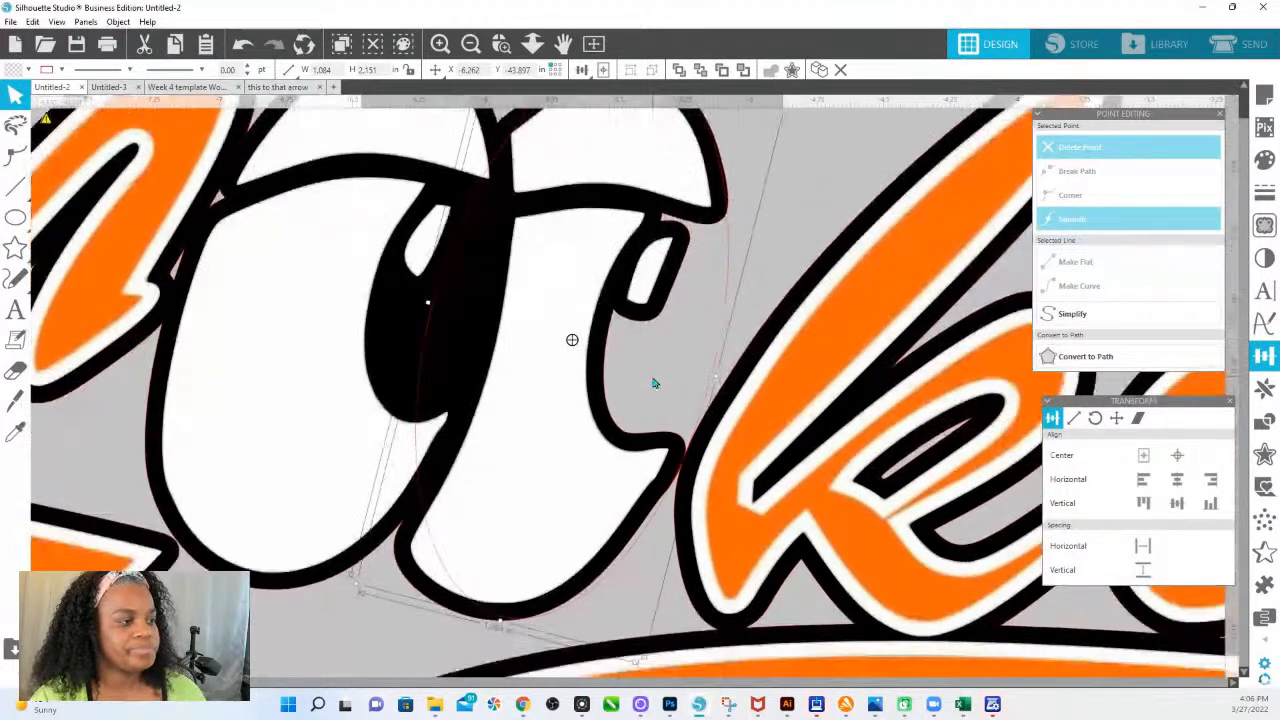
shift+click(687, 599)
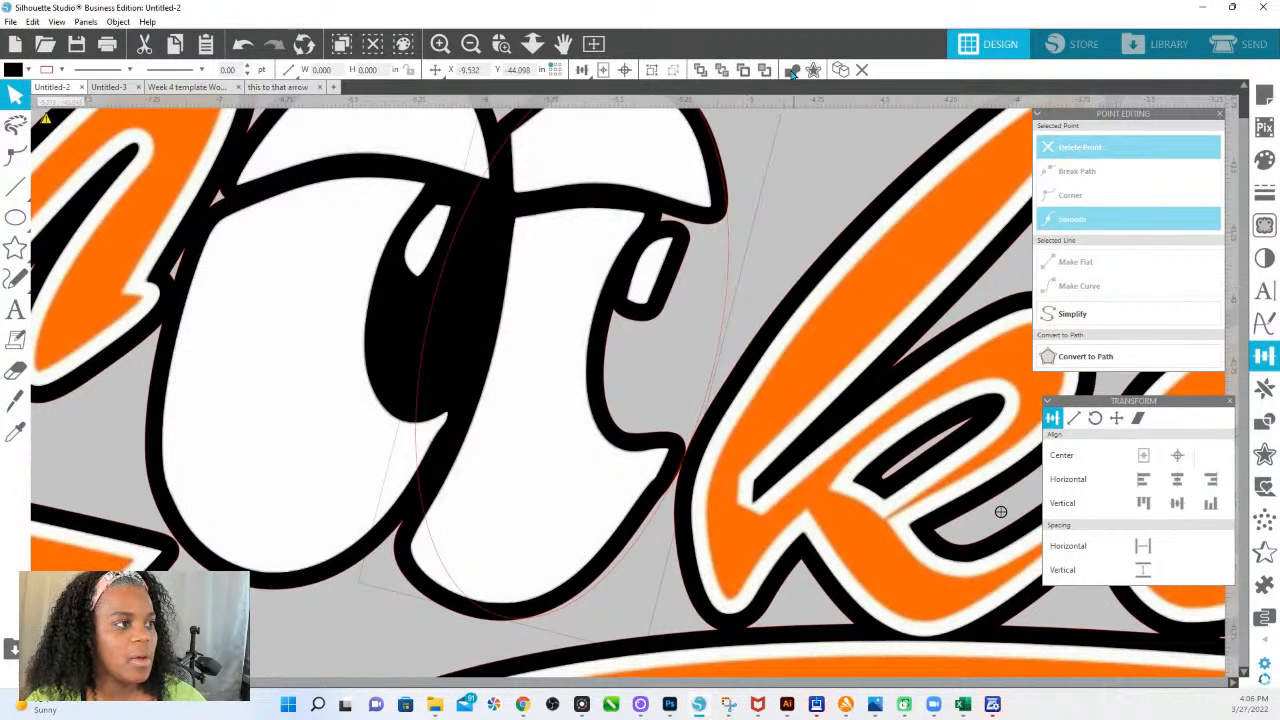
click(792, 70)
right_click(615, 377)
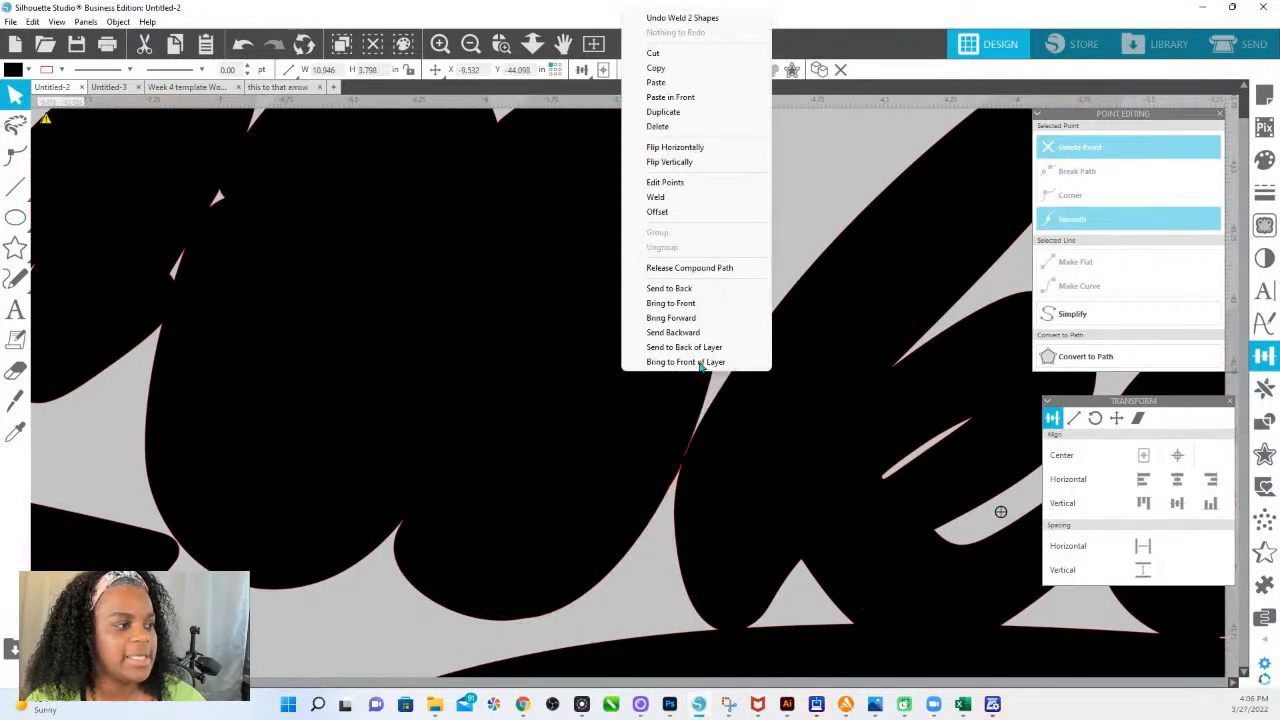
click(690, 288)
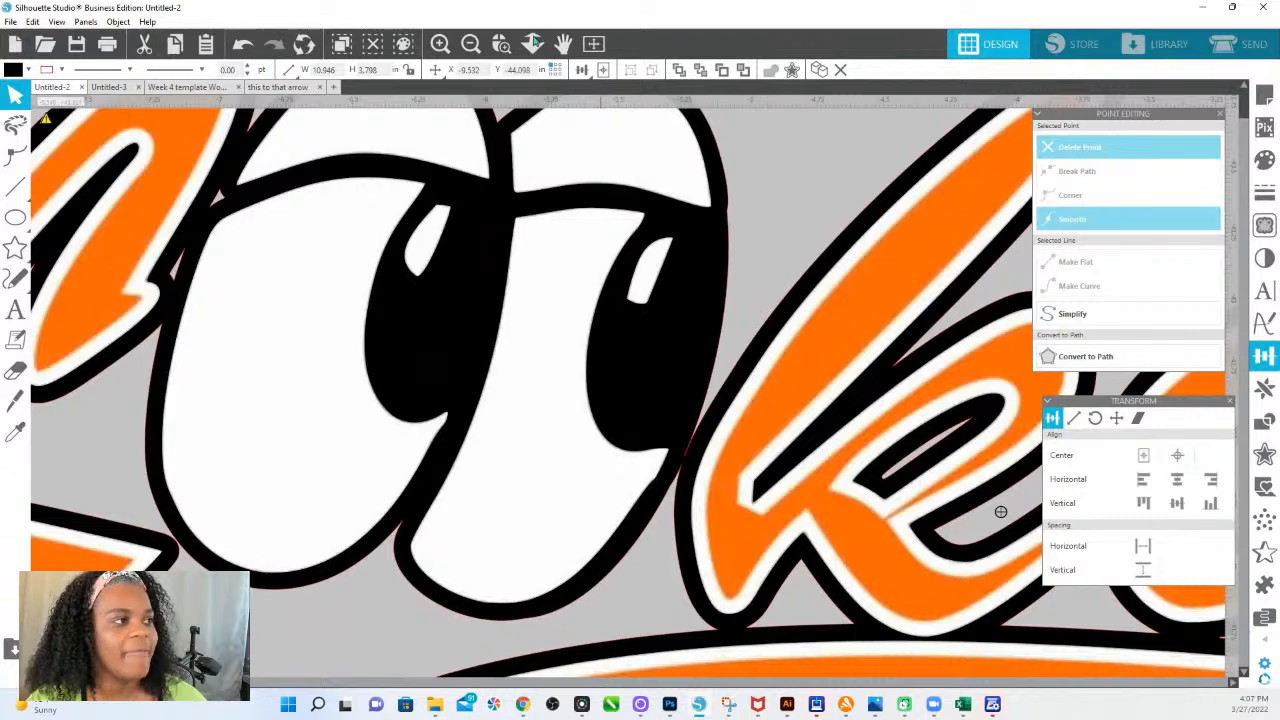
Step: Set the line color of all the Lookouts design pieces to transparent
click(532, 43)
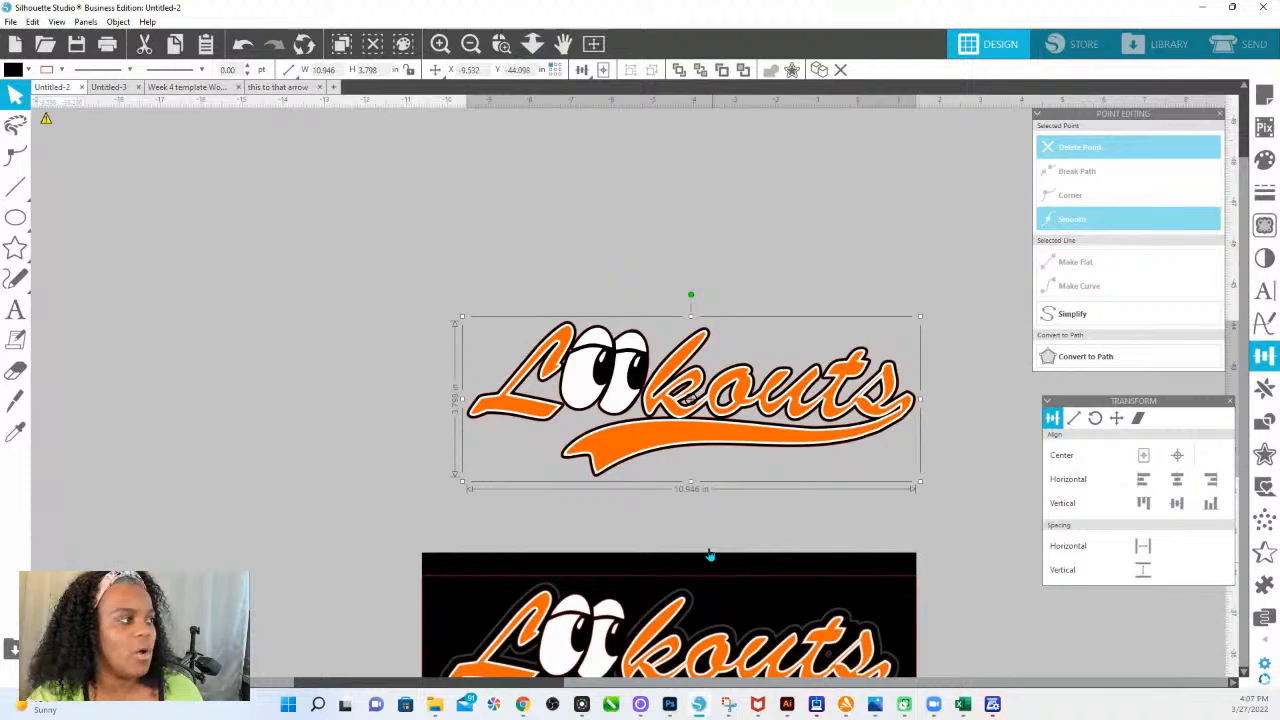
click(61, 70)
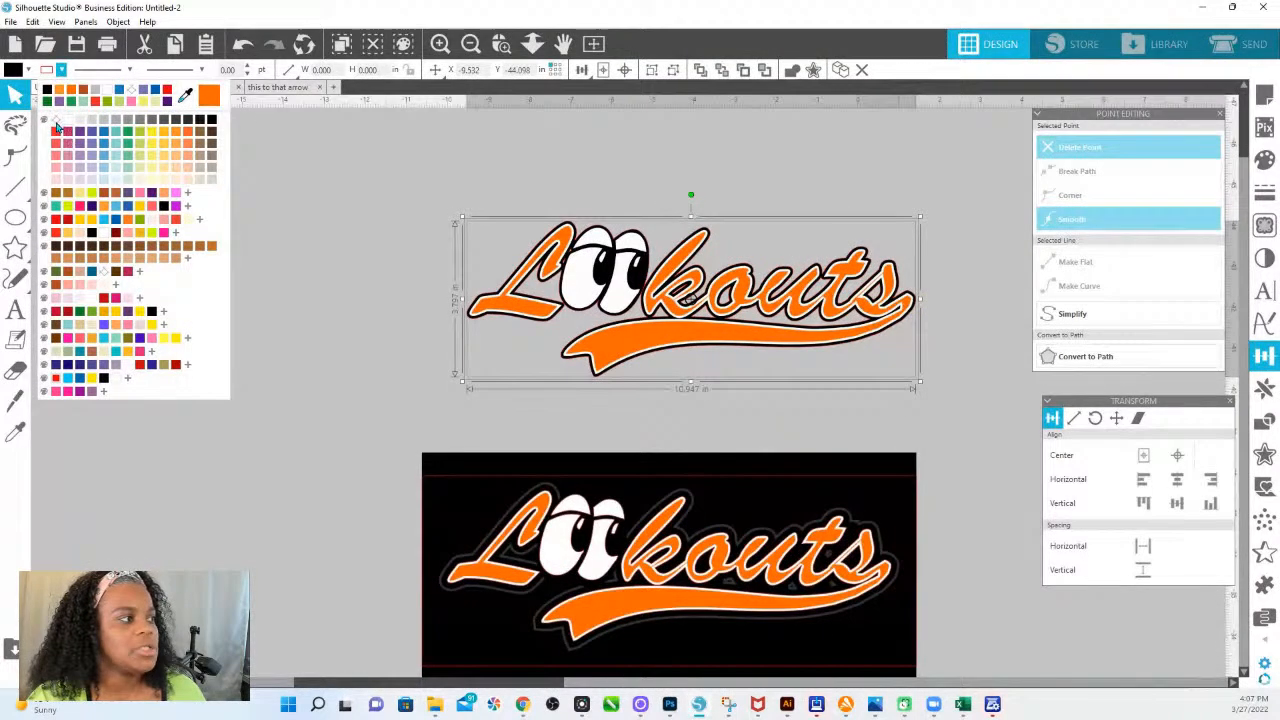
click(59, 123)
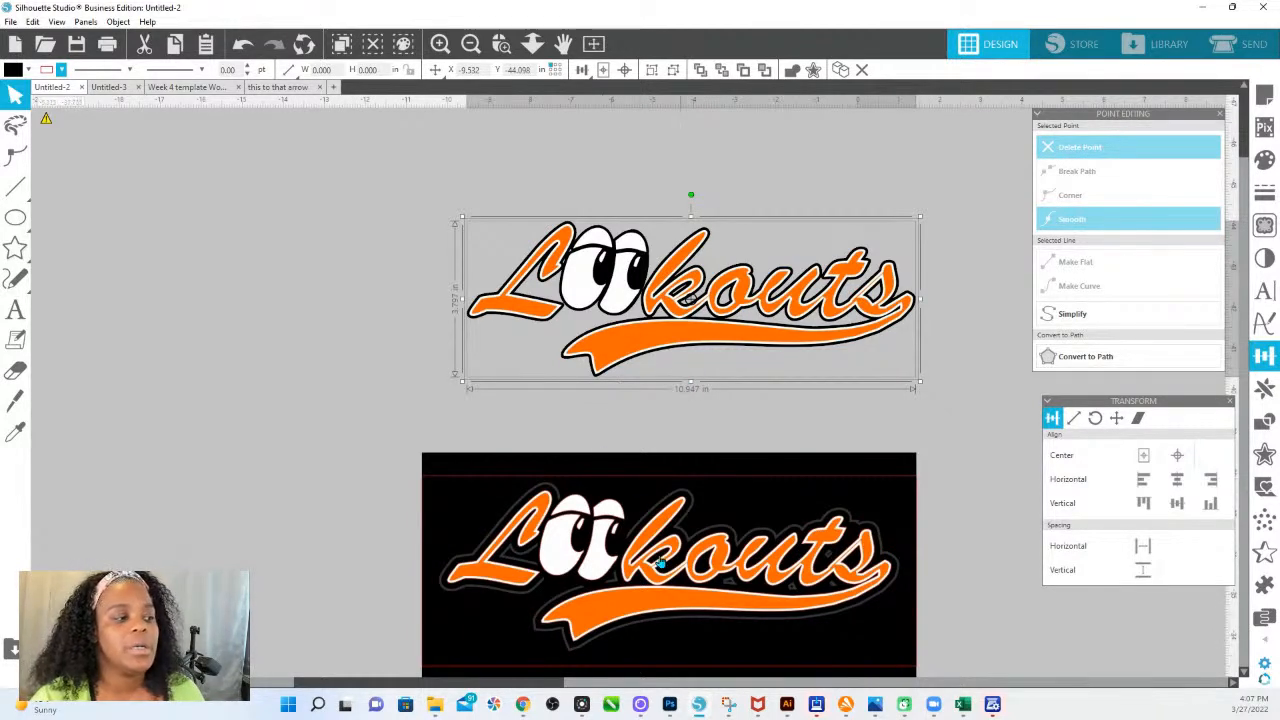
Step: Try an orange fill on the traced Lookouts lettering shape, and undo that fill
click(620, 397)
click(613, 358)
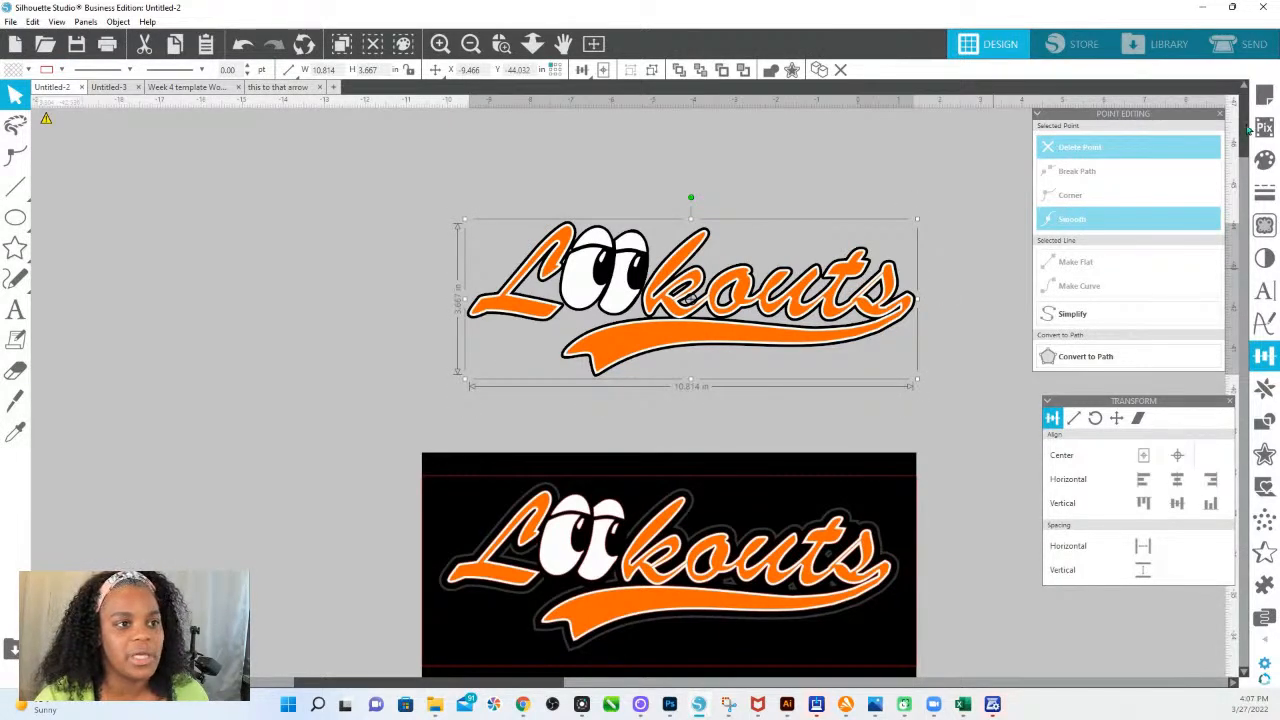
click(1265, 160)
click(1190, 238)
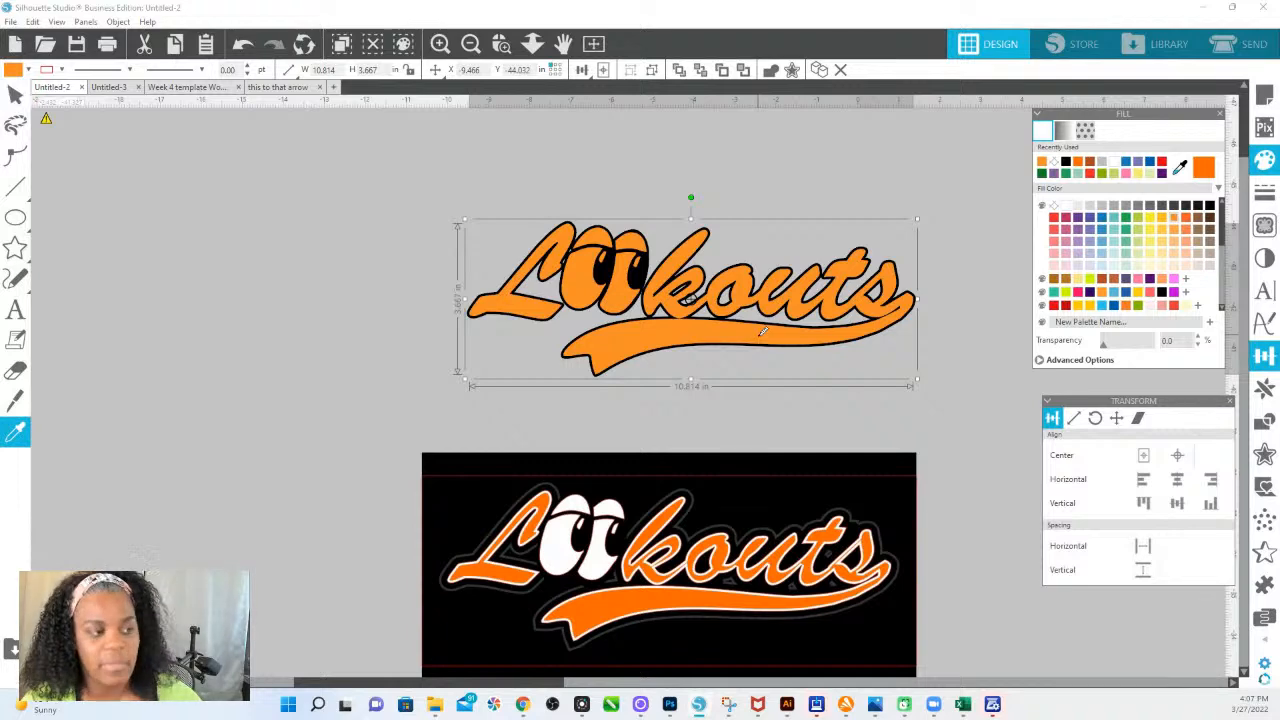
key(ctrl+z)
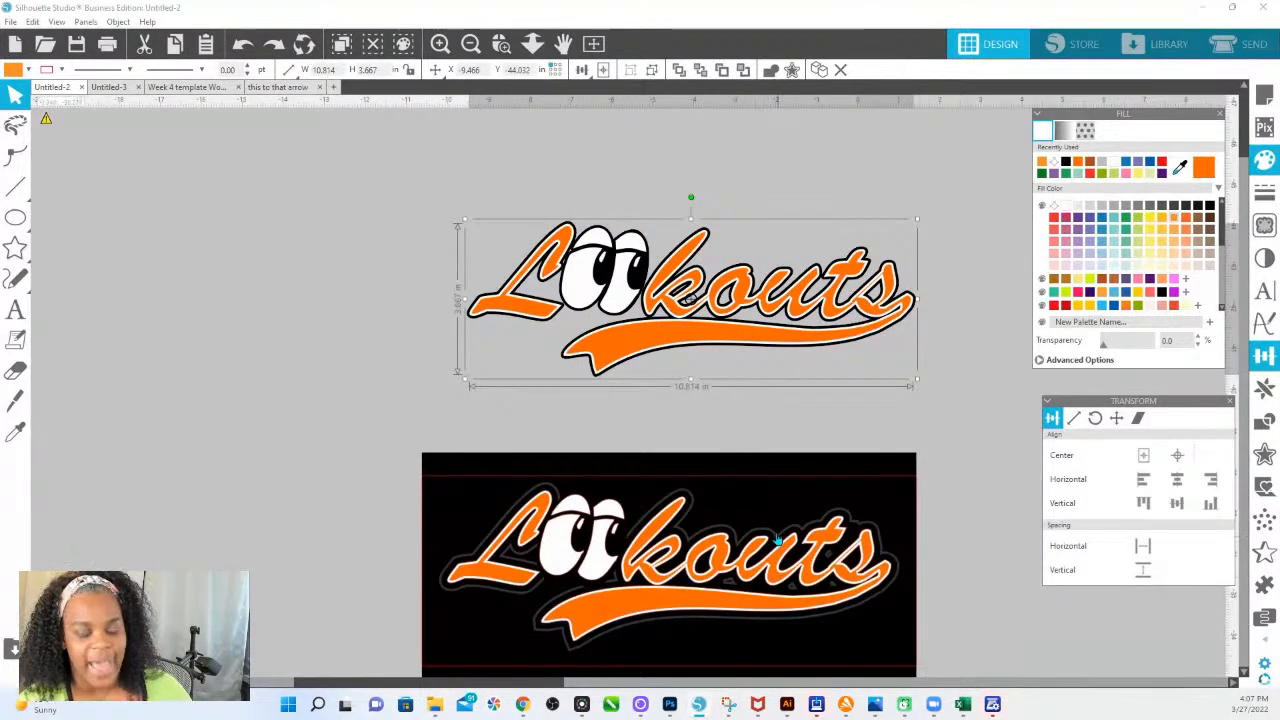
Step: Trace the black-background T logo image with a trace area drawn around the artwork
scroll(700, 493, down, 2)
scroll(699, 495, down, 8)
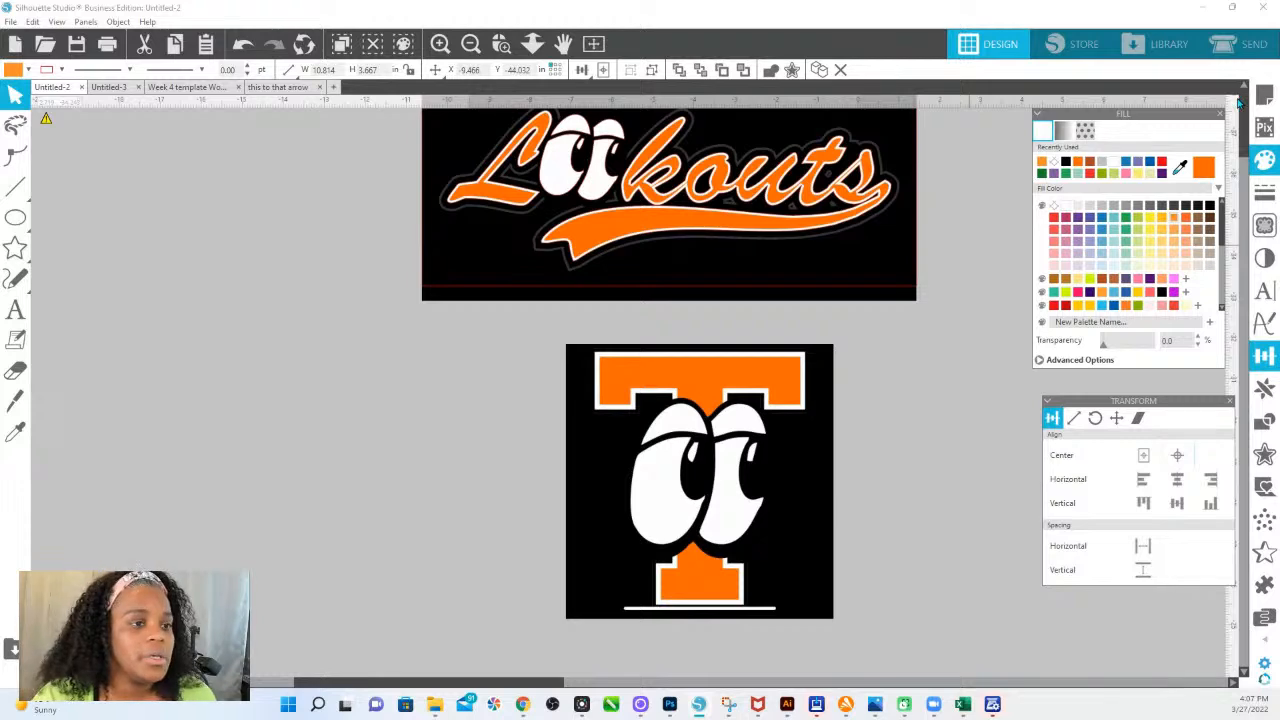
click(1264, 224)
click(1128, 168)
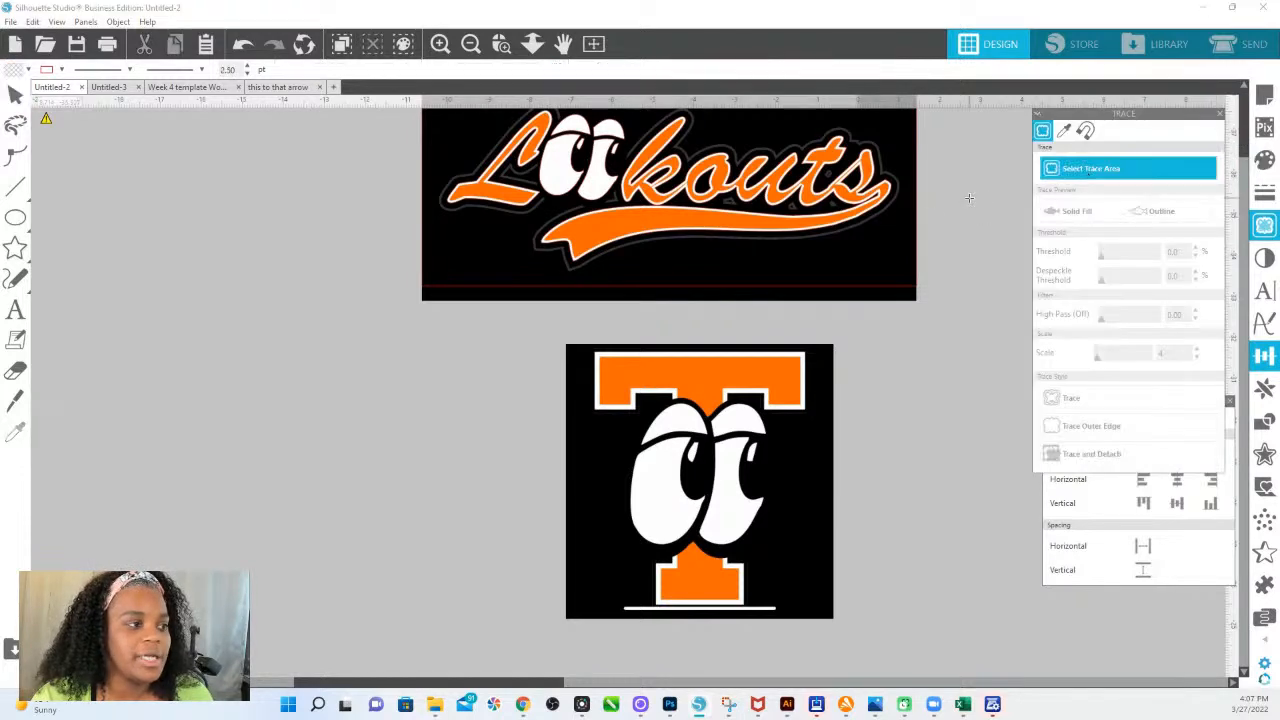
mouse_move(530, 320)
mouse_down()
mouse_move(837, 451)
mouse_move(894, 616)
mouse_up()
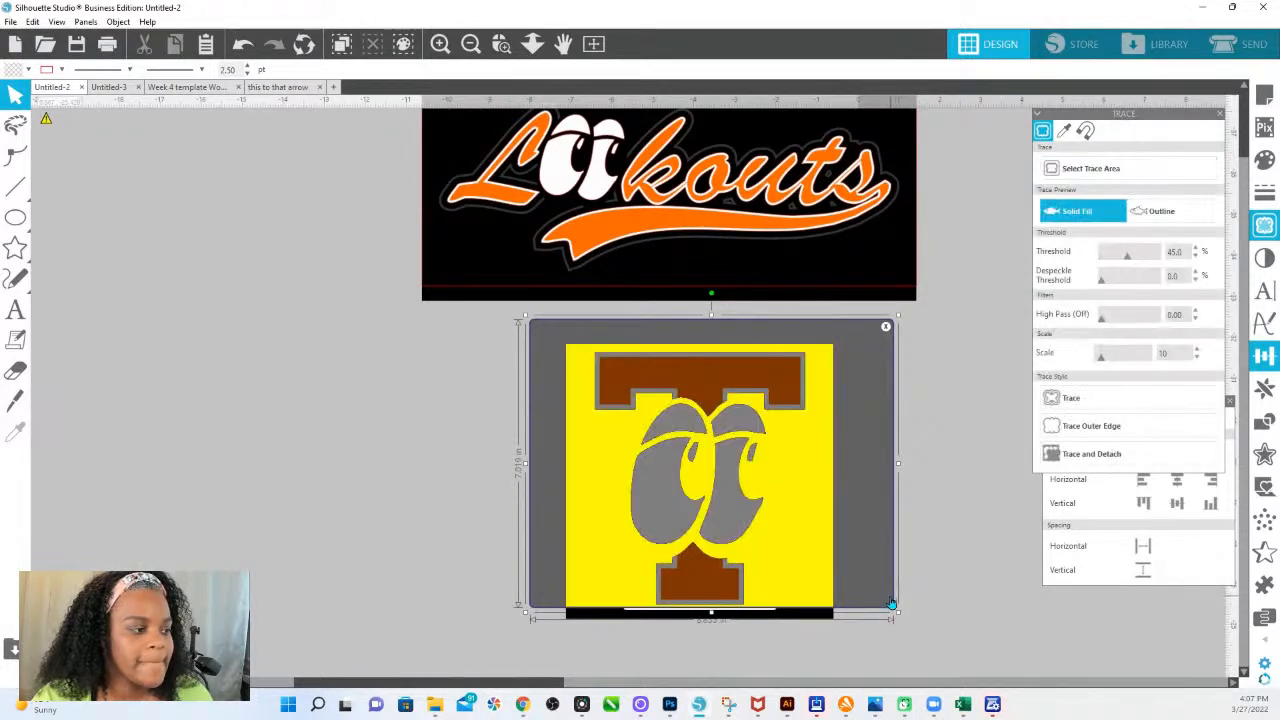
click(1072, 399)
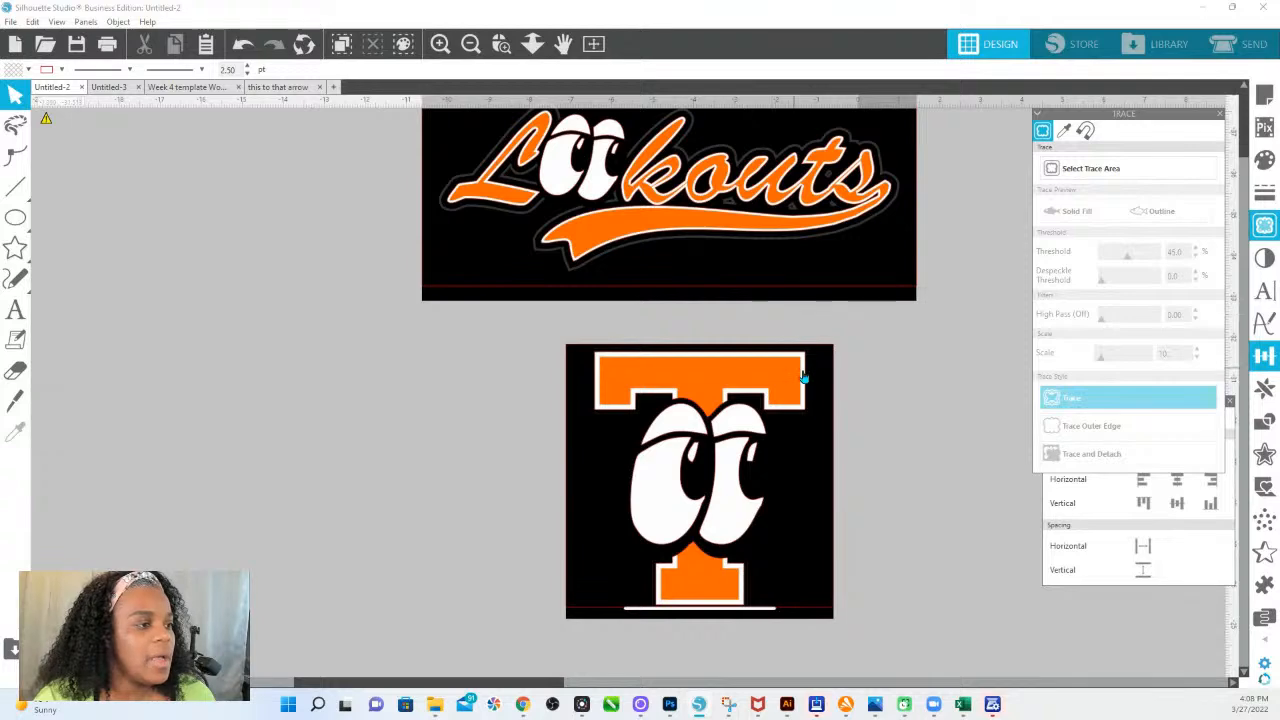
Step: Fill the T logo trace with orange and release its compound path
click(831, 351)
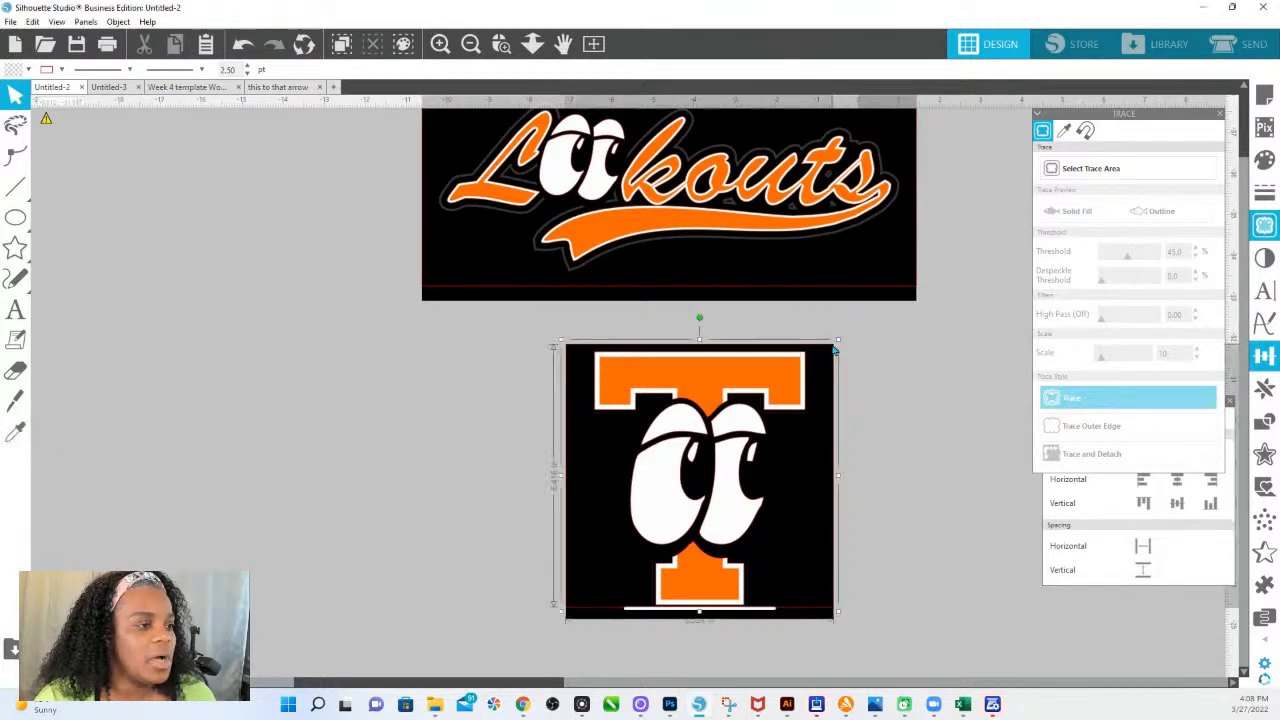
click(1263, 161)
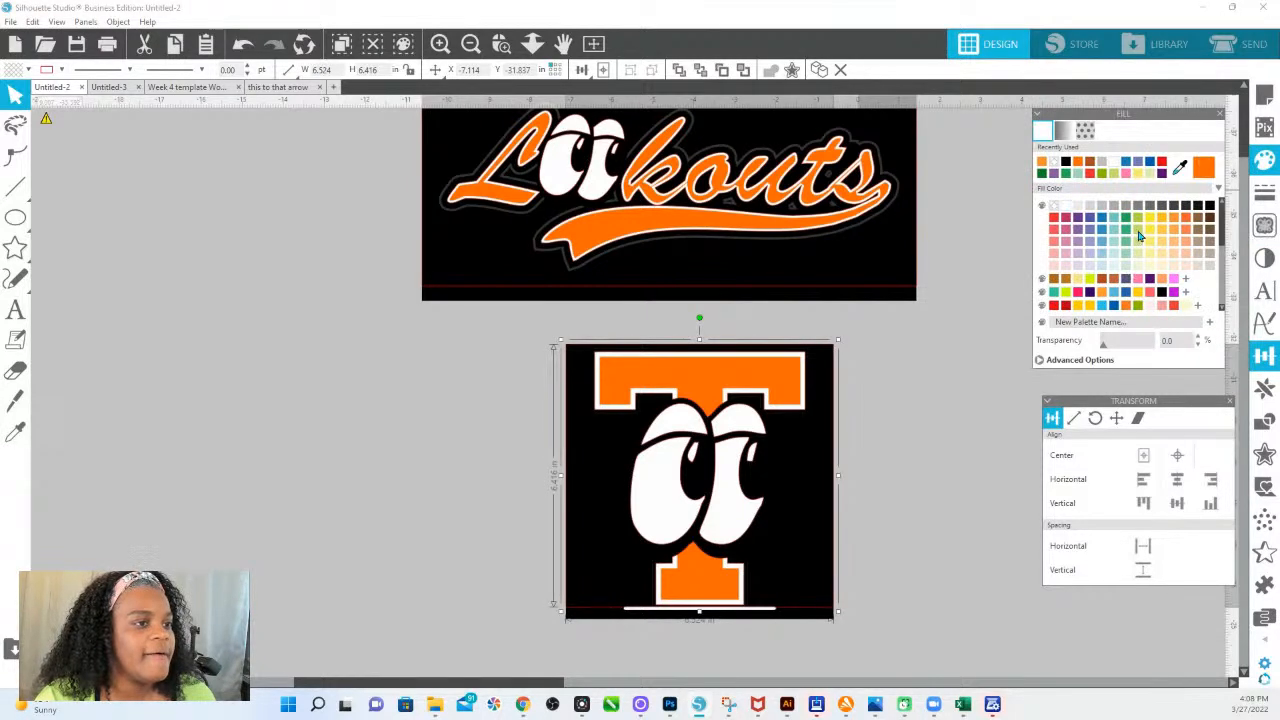
click(1175, 222)
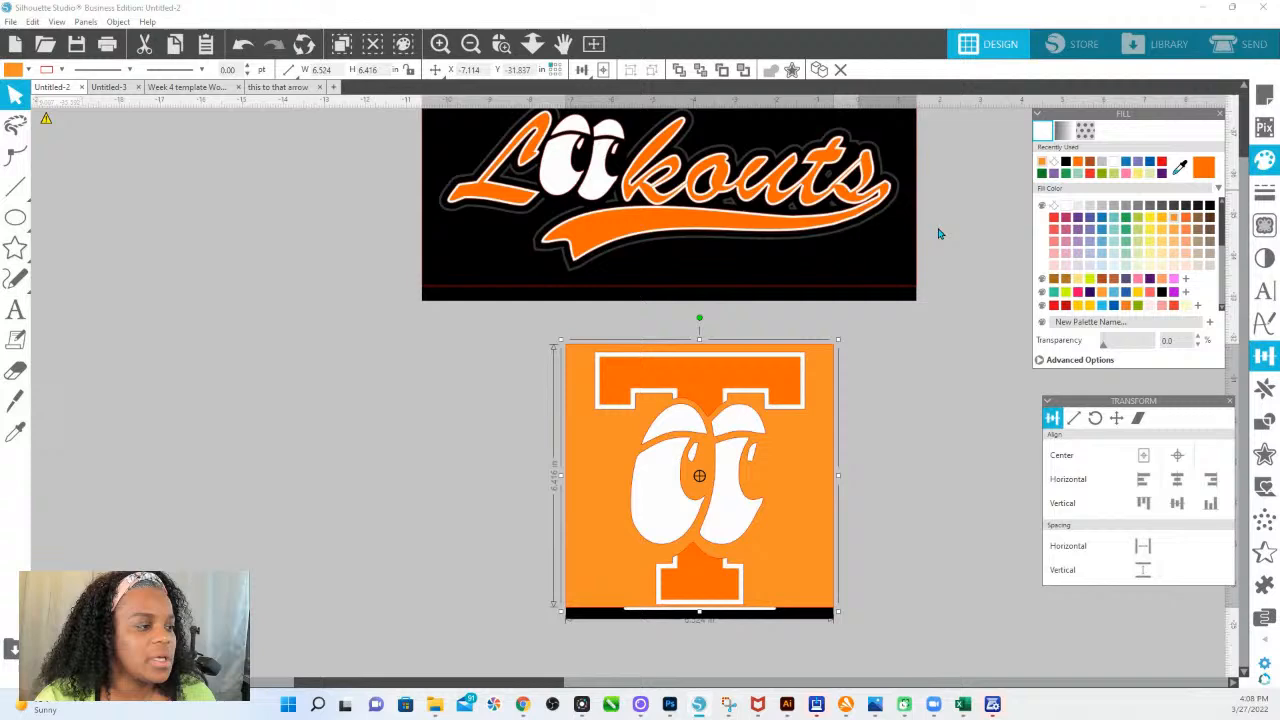
right_click(806, 455)
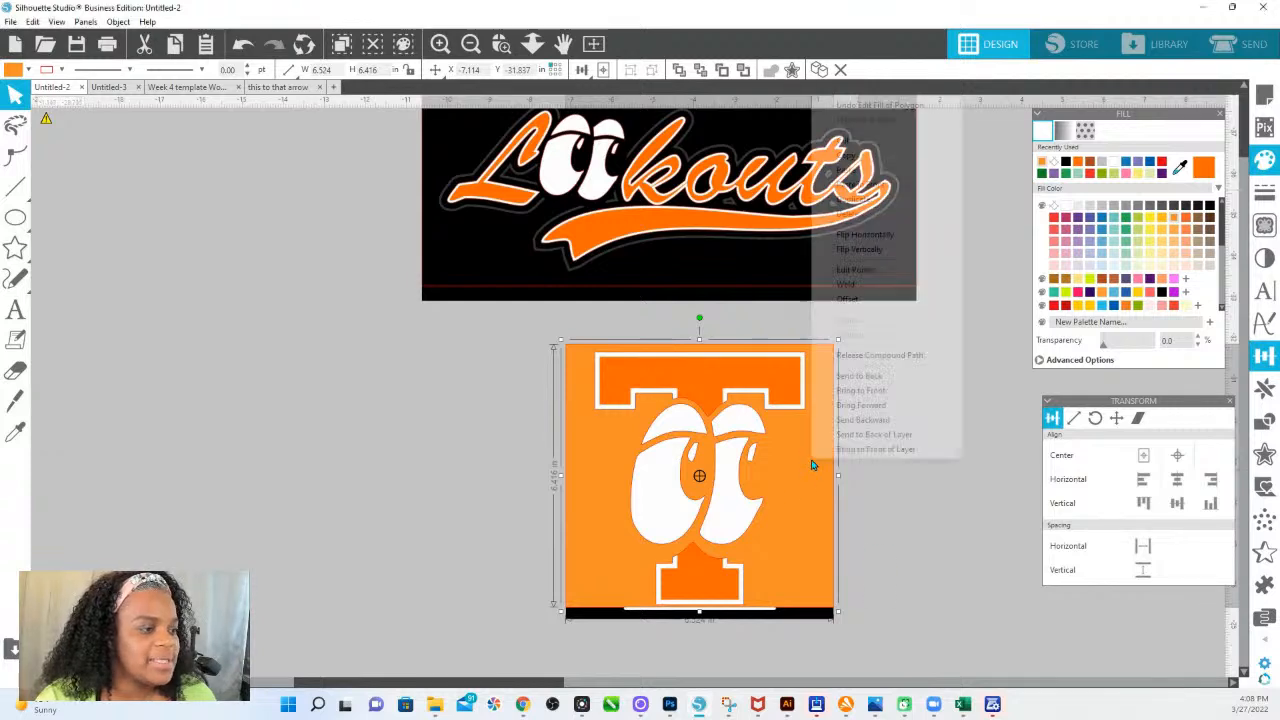
click(872, 360)
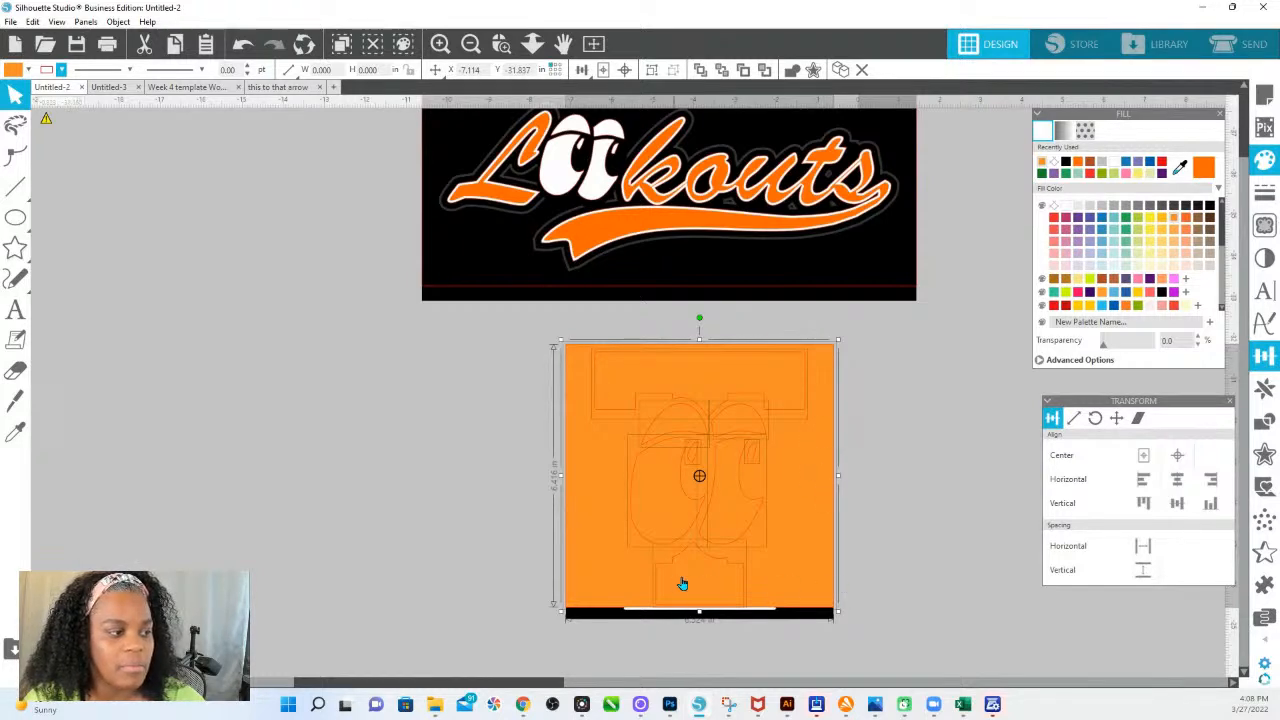
Step: Fill the released T and eye shapes with teal and group them, leaving out the orange background rectangle
click(807, 494)
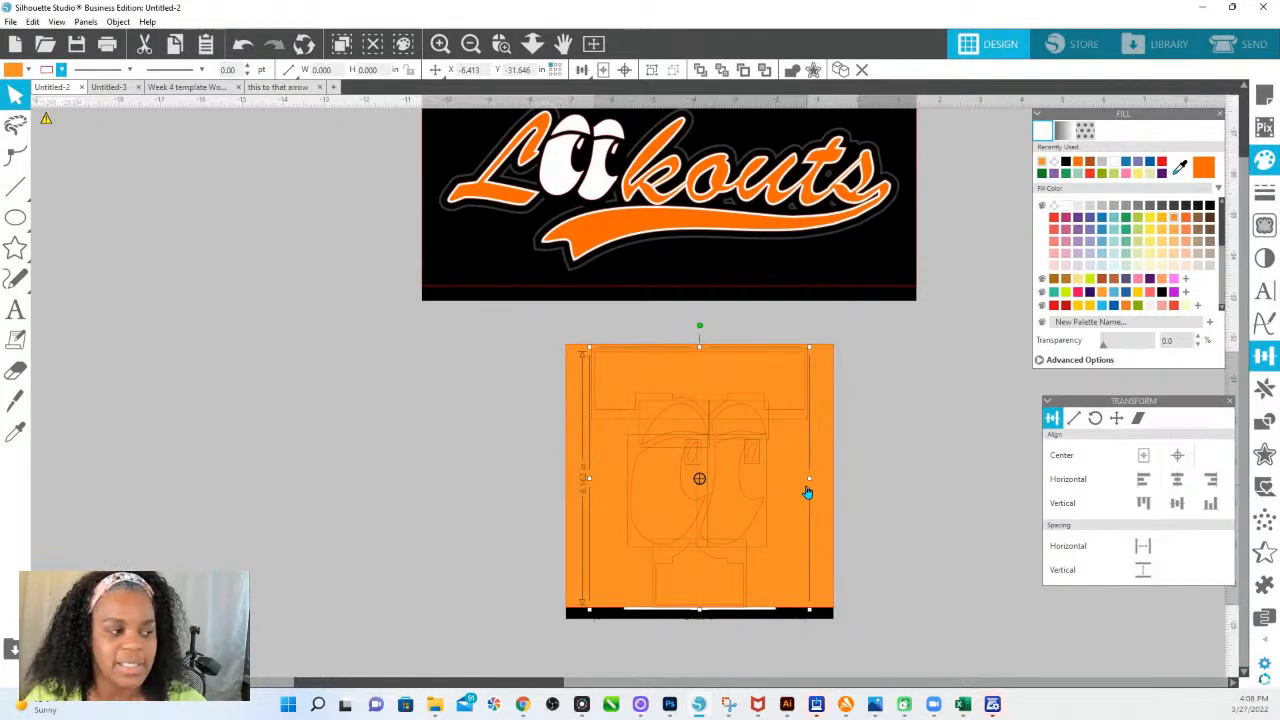
click(1054, 292)
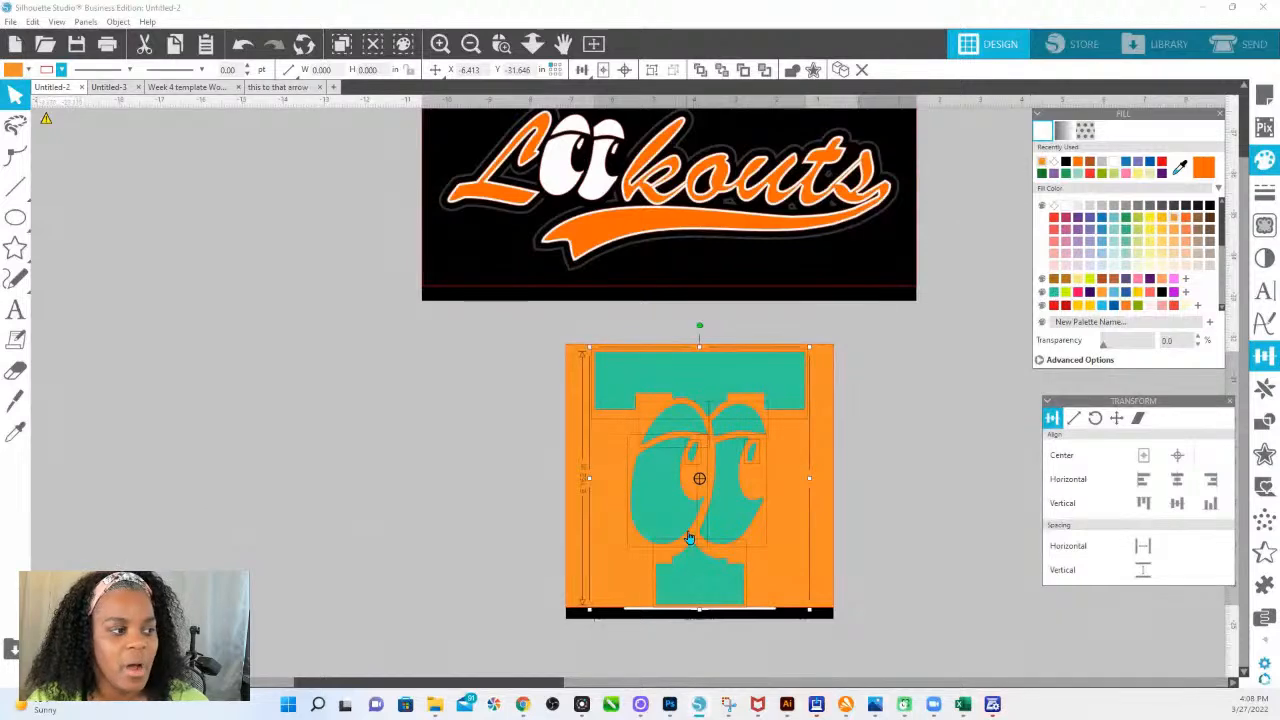
right_click(778, 402)
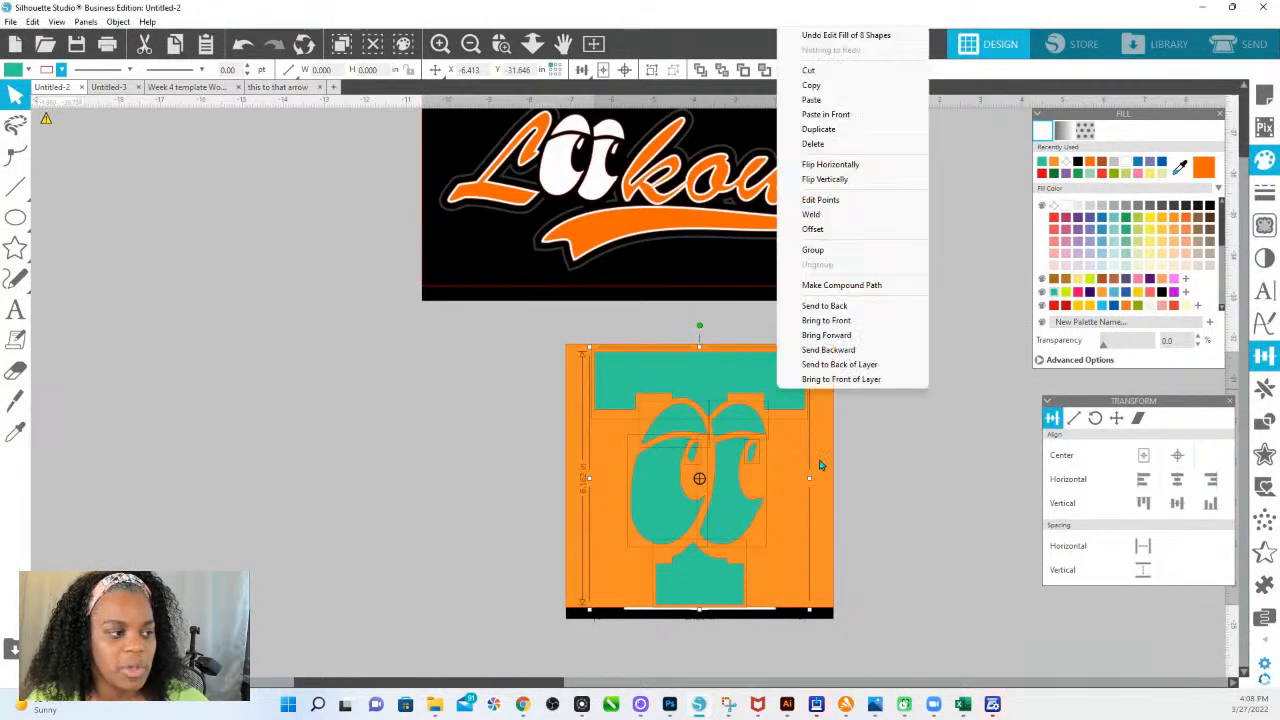
click(812, 250)
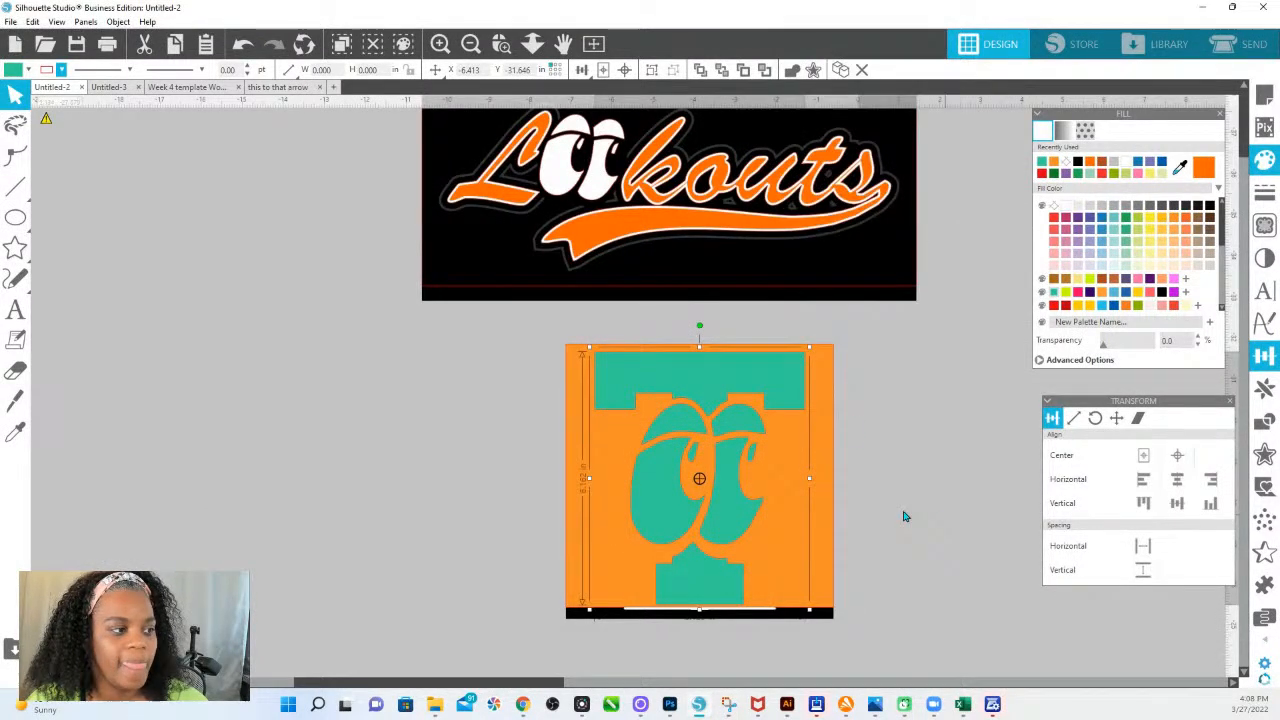
Step: Delete the orange background rectangle and set the grouped T and eye shapes' fill to transparent
click(813, 497)
key(Delete)
click(790, 390)
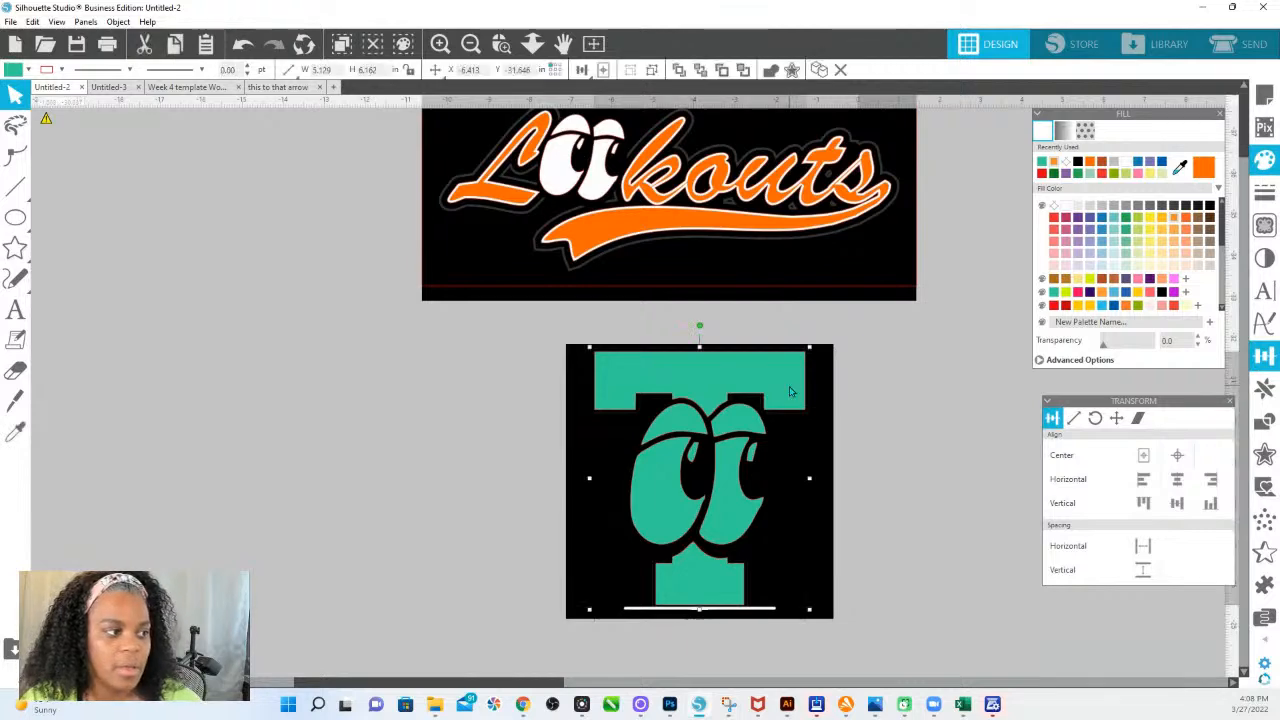
click(1054, 206)
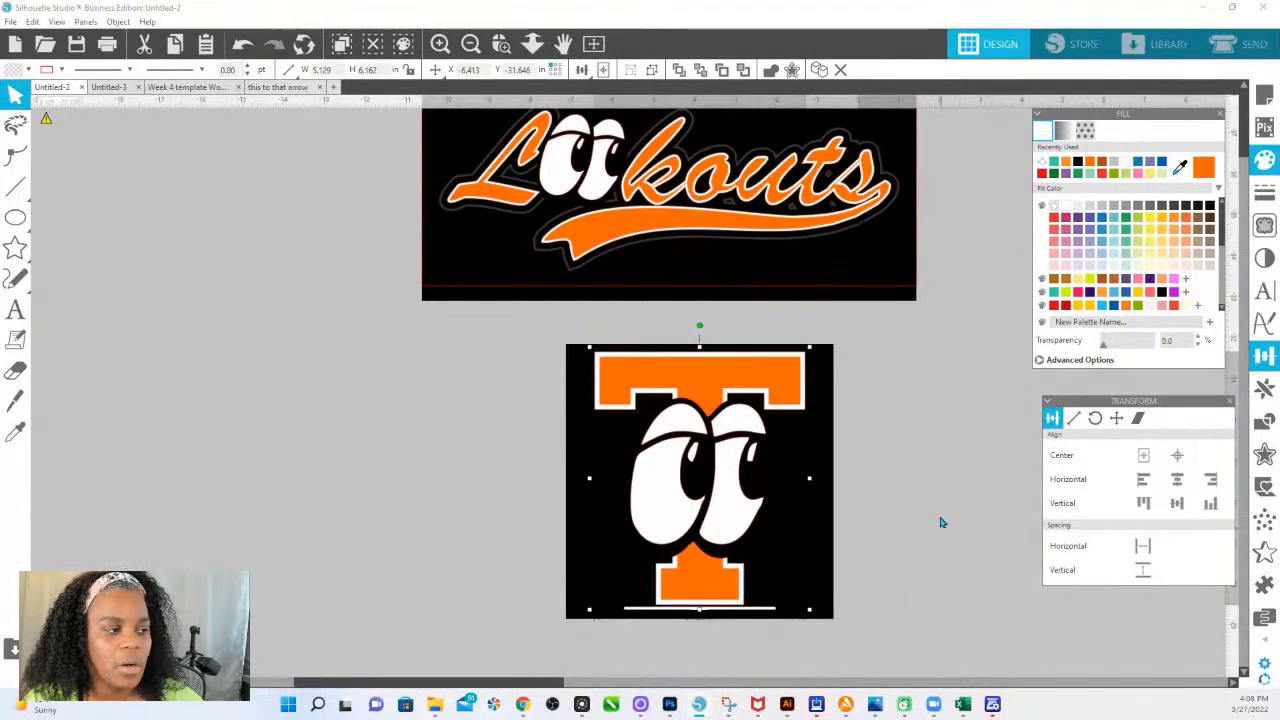
Step: Crop the T logo image to the grouped trace shapes to remove its black background
click(829, 381)
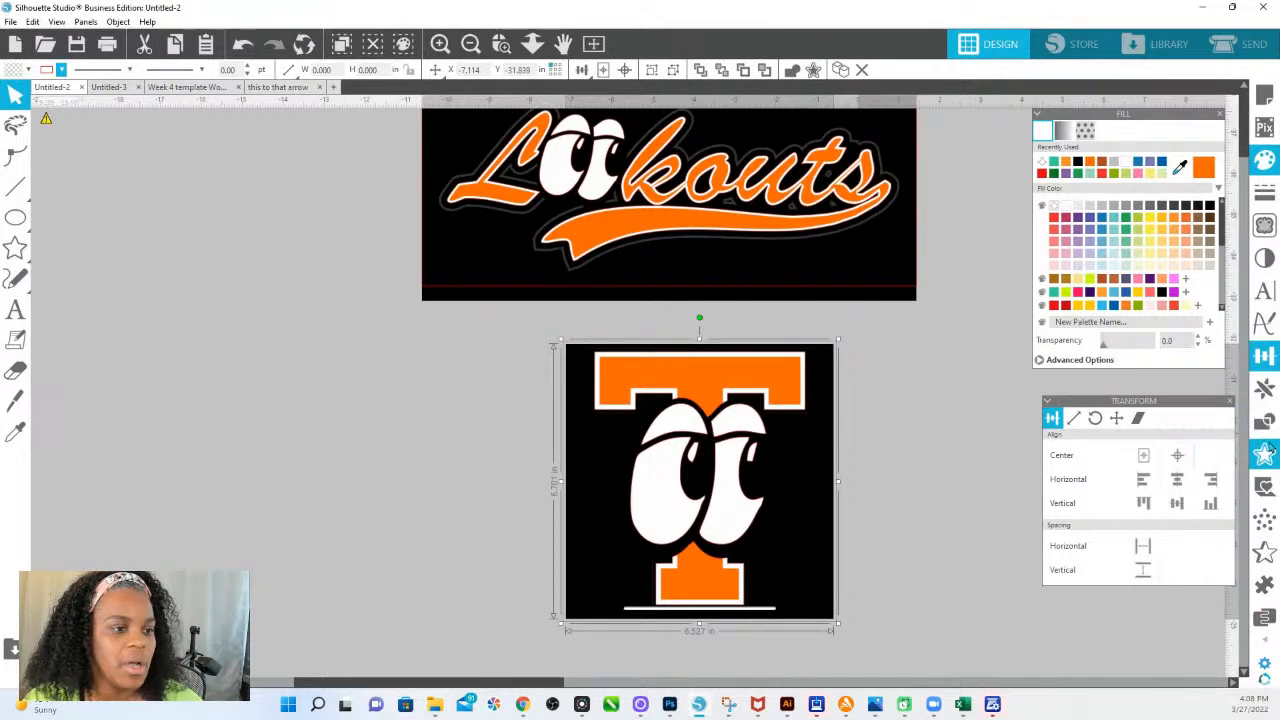
click(1263, 423)
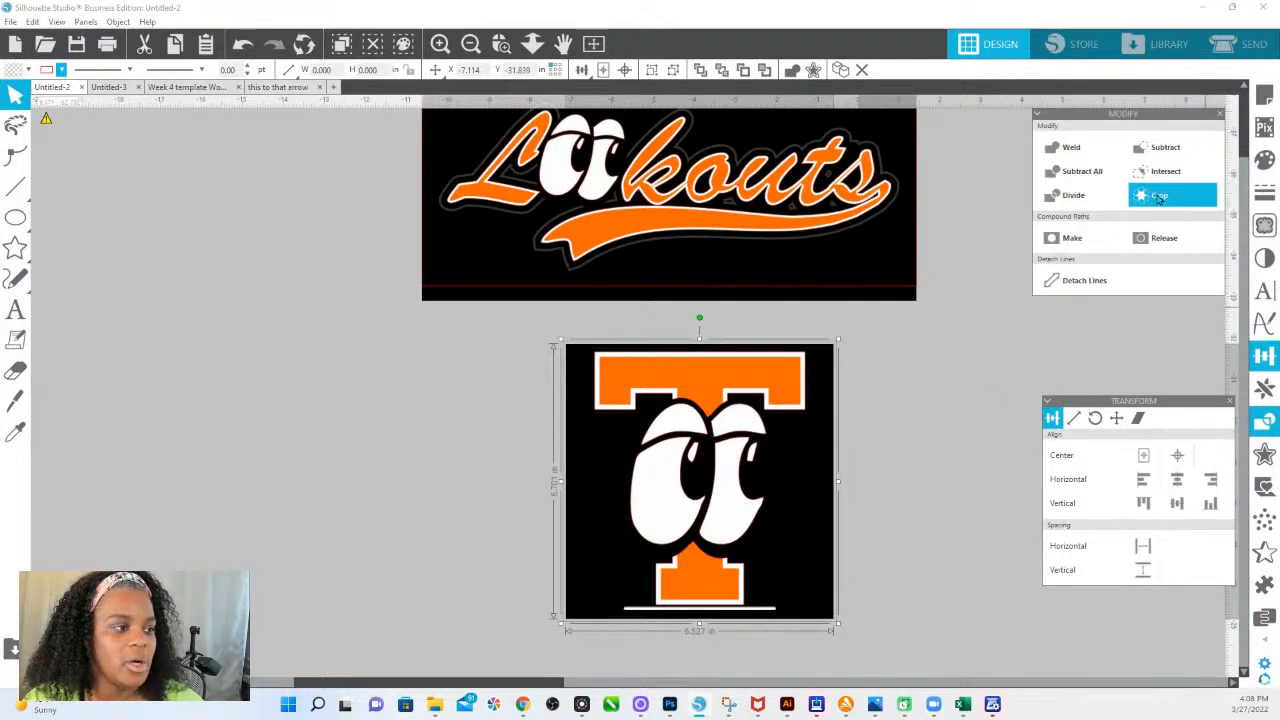
click(1158, 197)
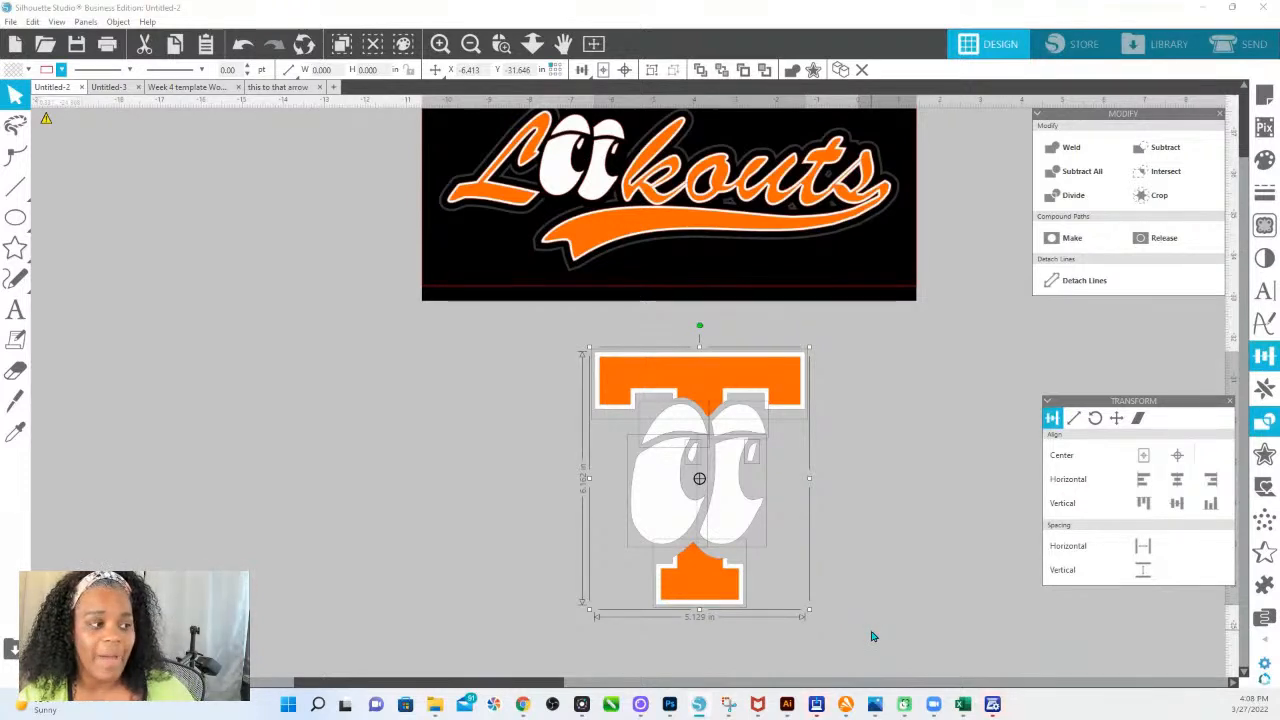
Step: Add a 0.125 in offset with square corners around the cropped T logo and fill it with black
click(1262, 458)
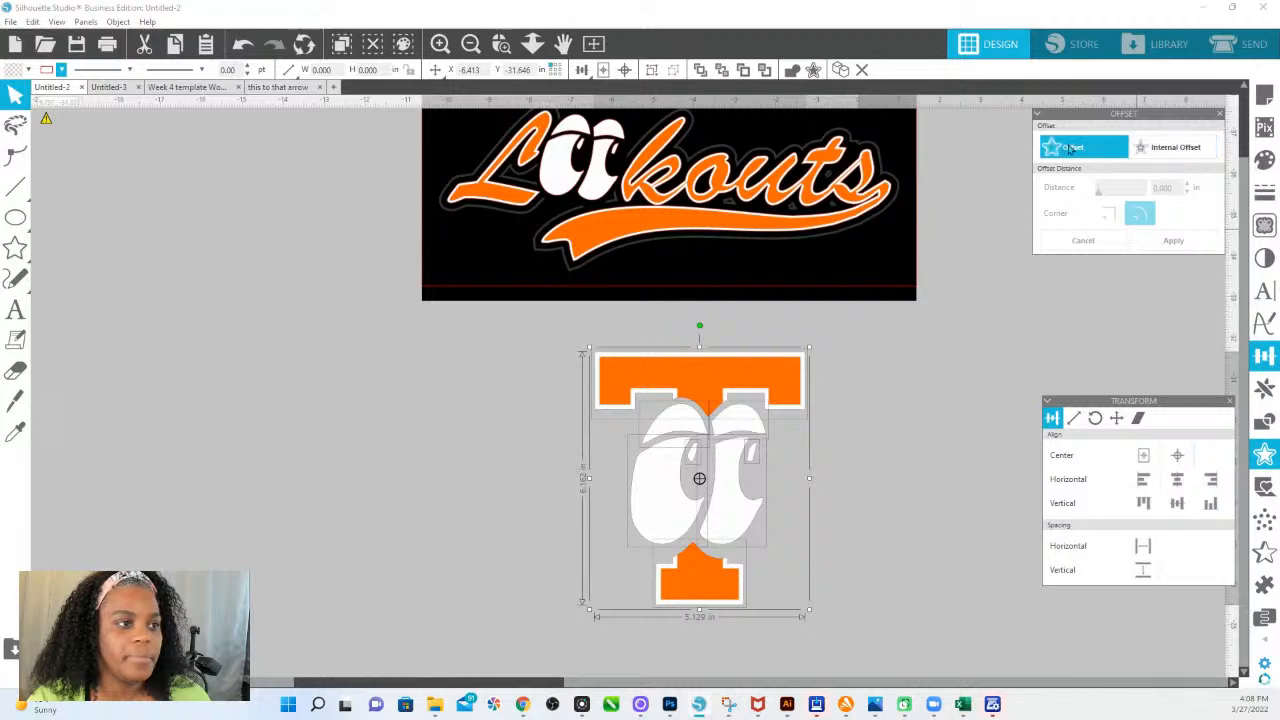
click(1072, 148)
click(1108, 212)
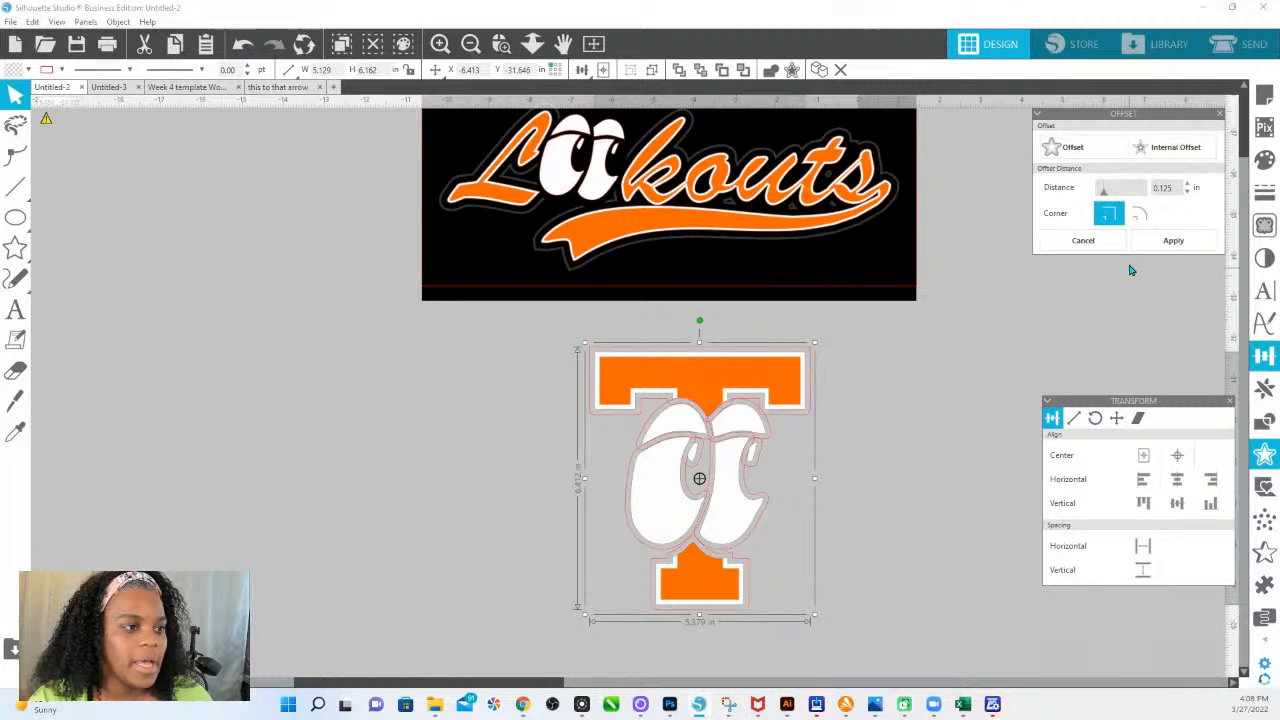
click(1178, 241)
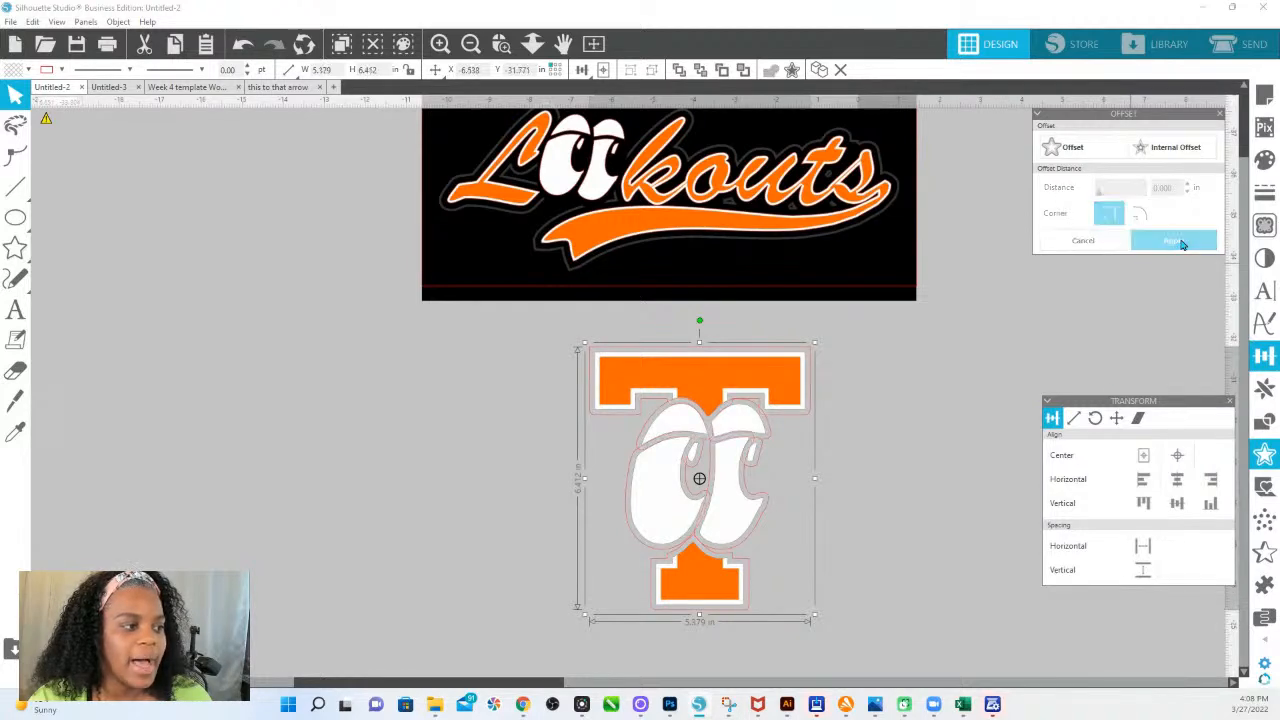
click(1265, 160)
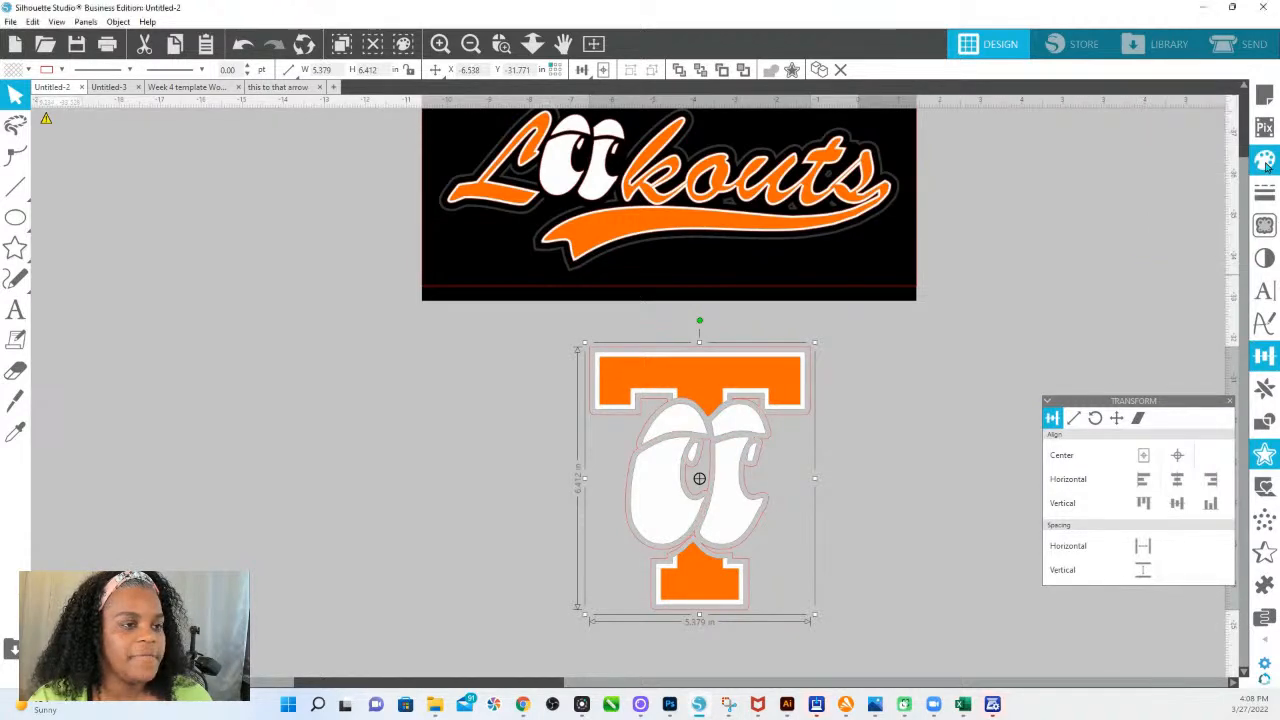
click(1208, 206)
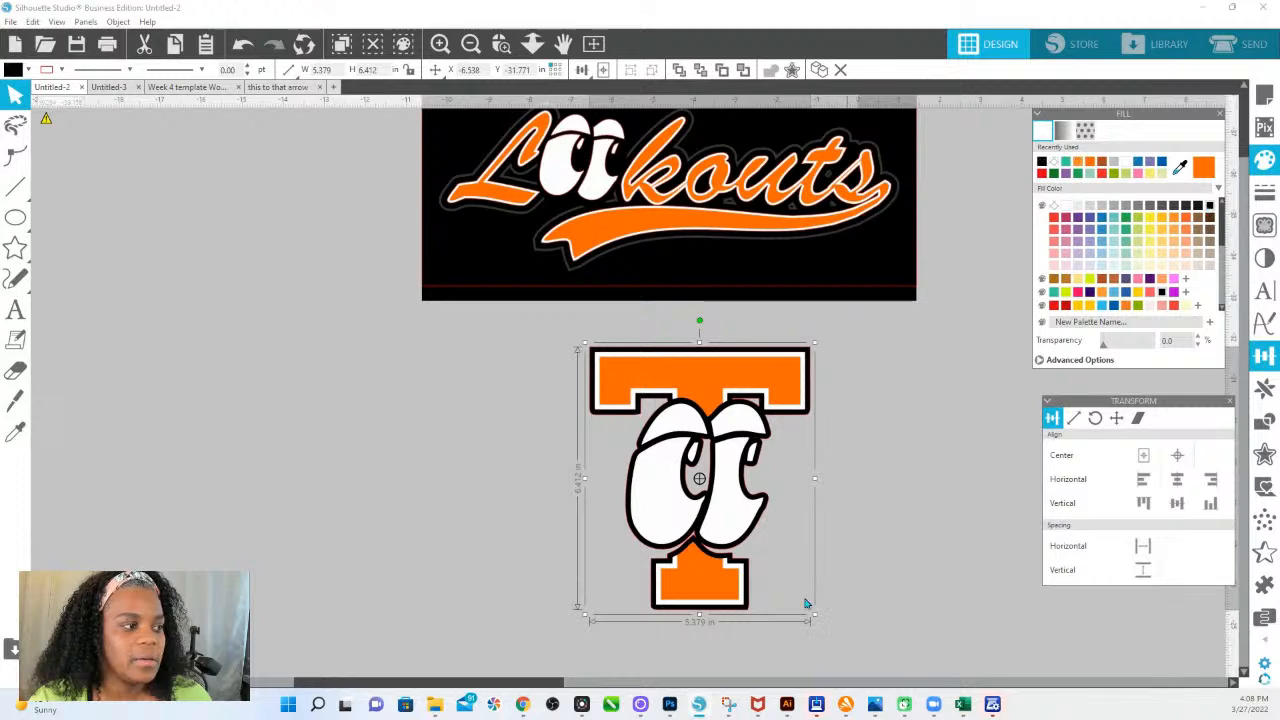
click(851, 572)
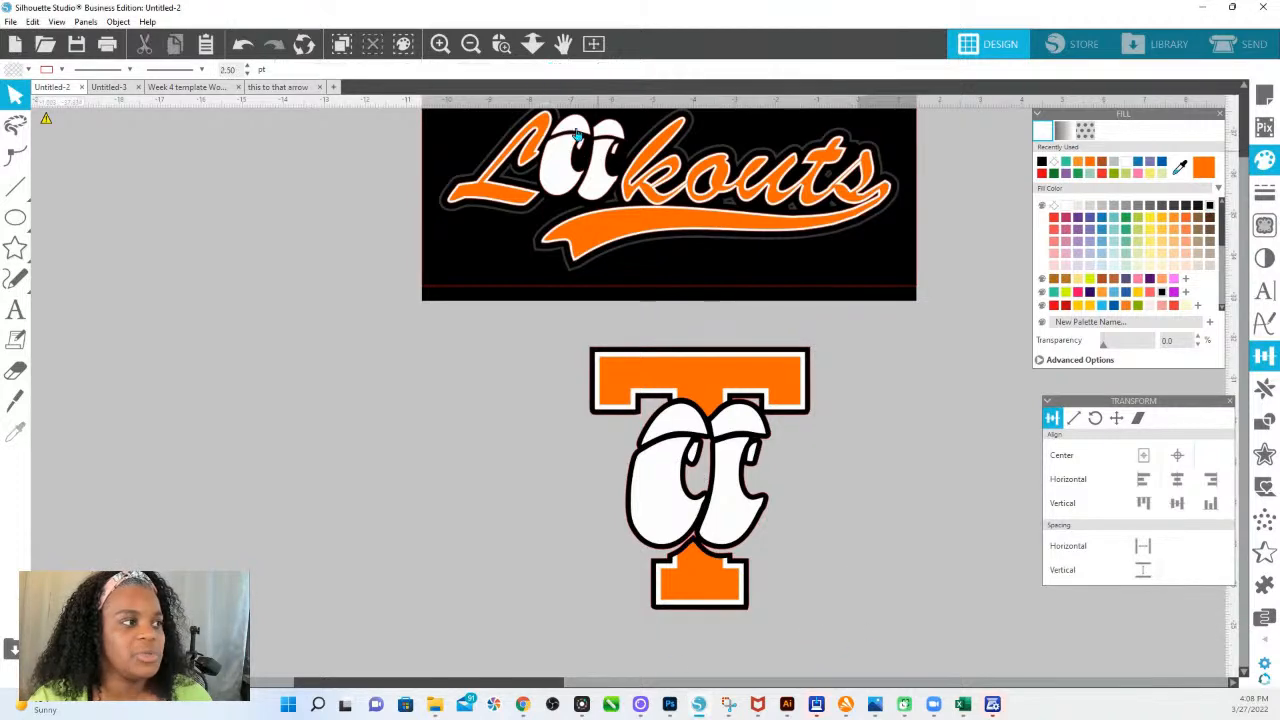
Step: Draw an ellipse about 1.64 by 2.95 in beside the T logo and fill it with light pink at about 79% transparency
click(503, 47)
drag(748, 543, 792, 583)
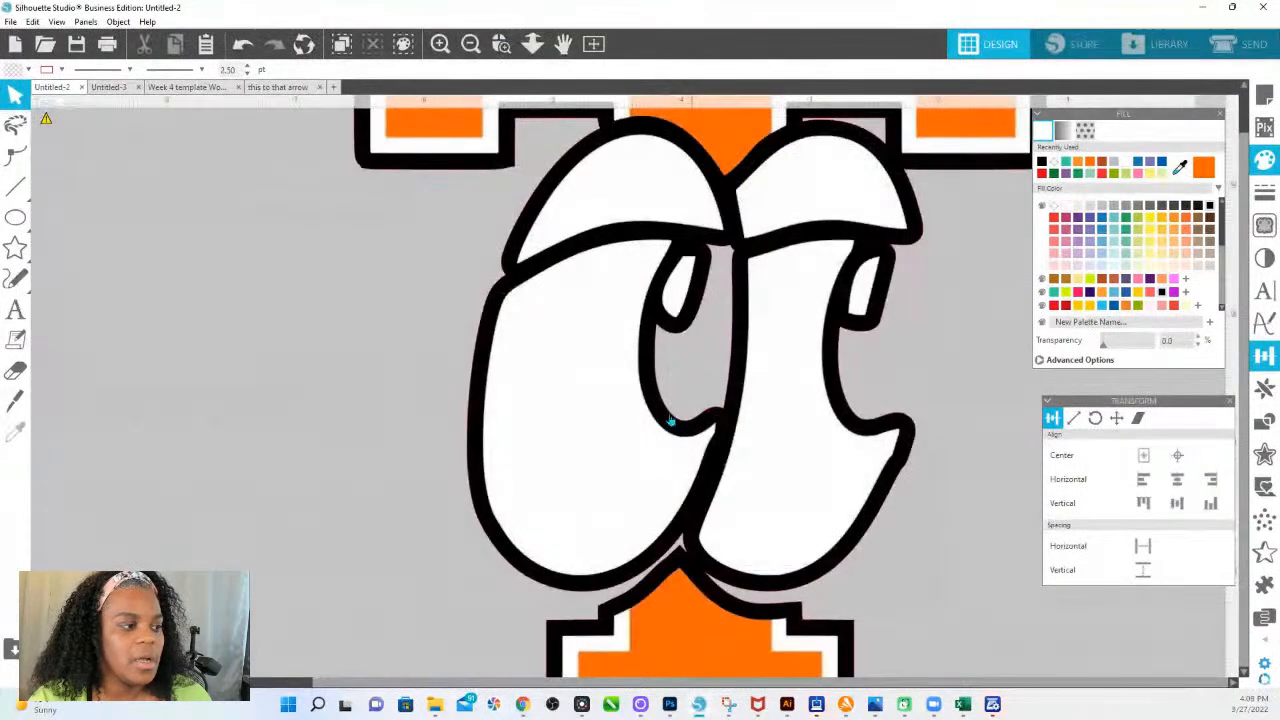
click(535, 45)
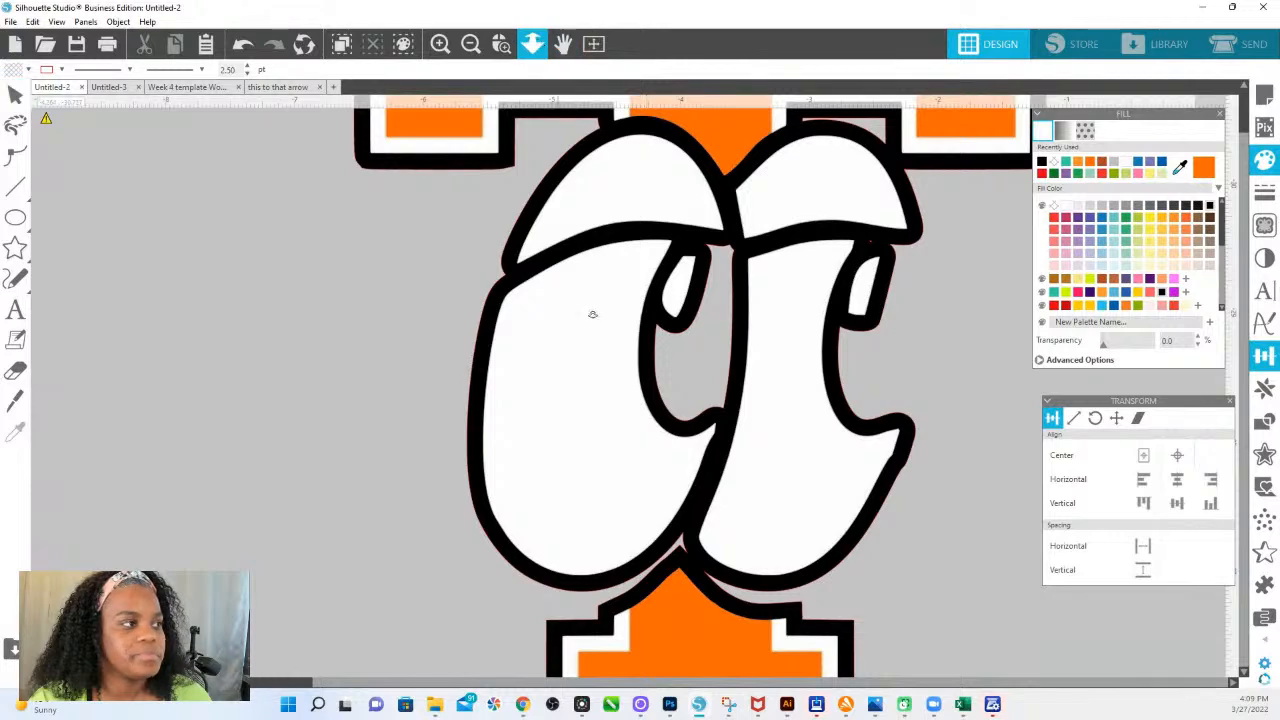
drag(591, 314, 571, 198)
click(15, 217)
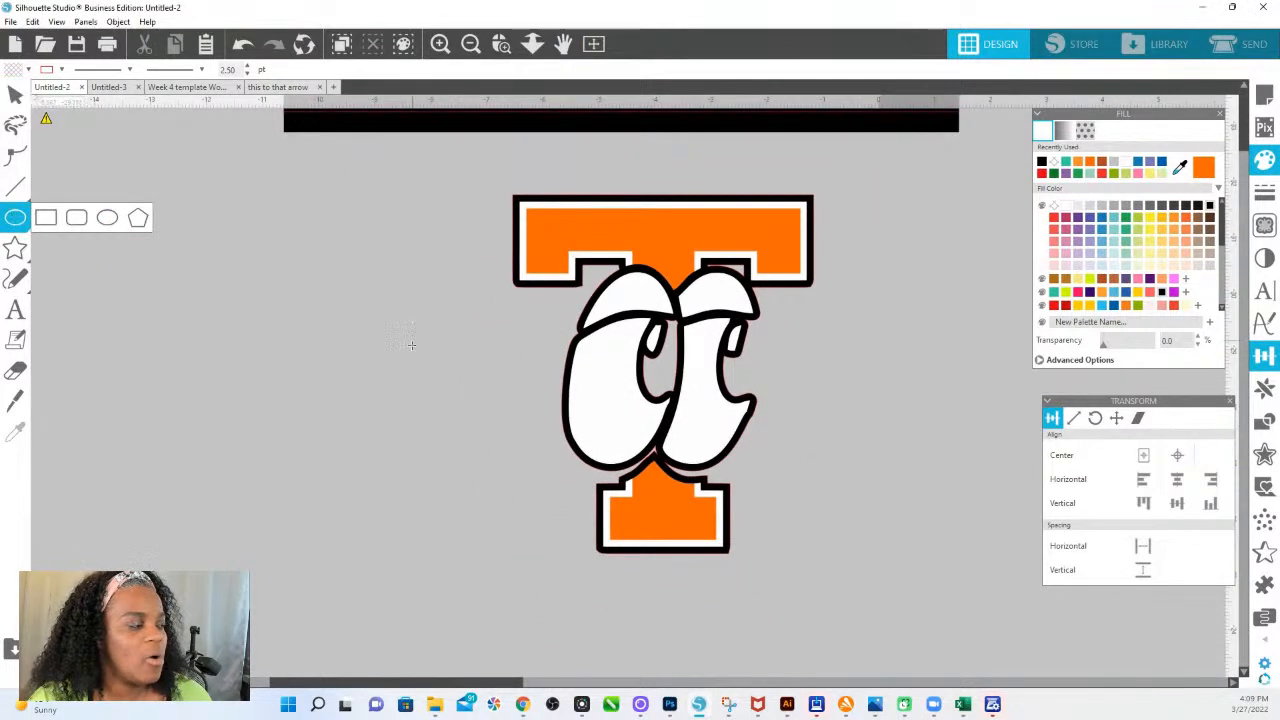
drag(410, 343, 505, 514)
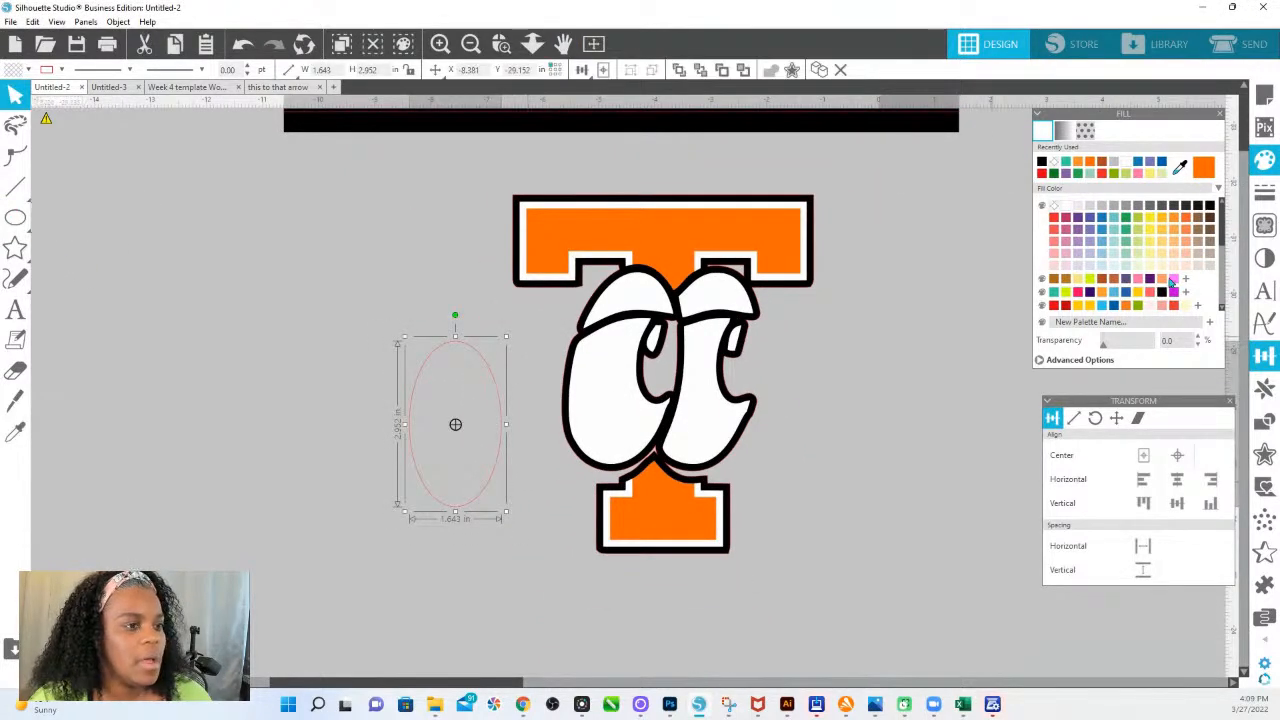
click(1161, 305)
drag(1104, 343, 1142, 345)
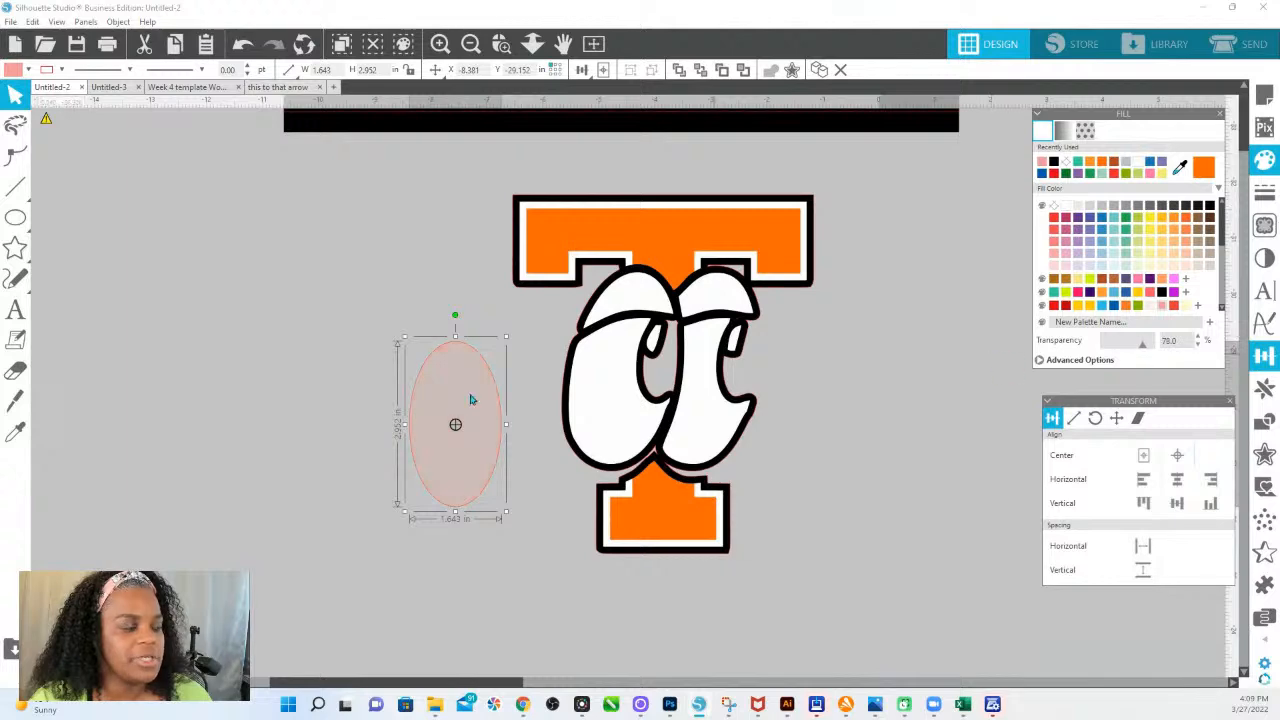
Step: Place the pink ellipse over the T logo's left eye, then rotate and stretch it to about 1.93 by 3.54 in to match the eye outline
drag(467, 400, 623, 352)
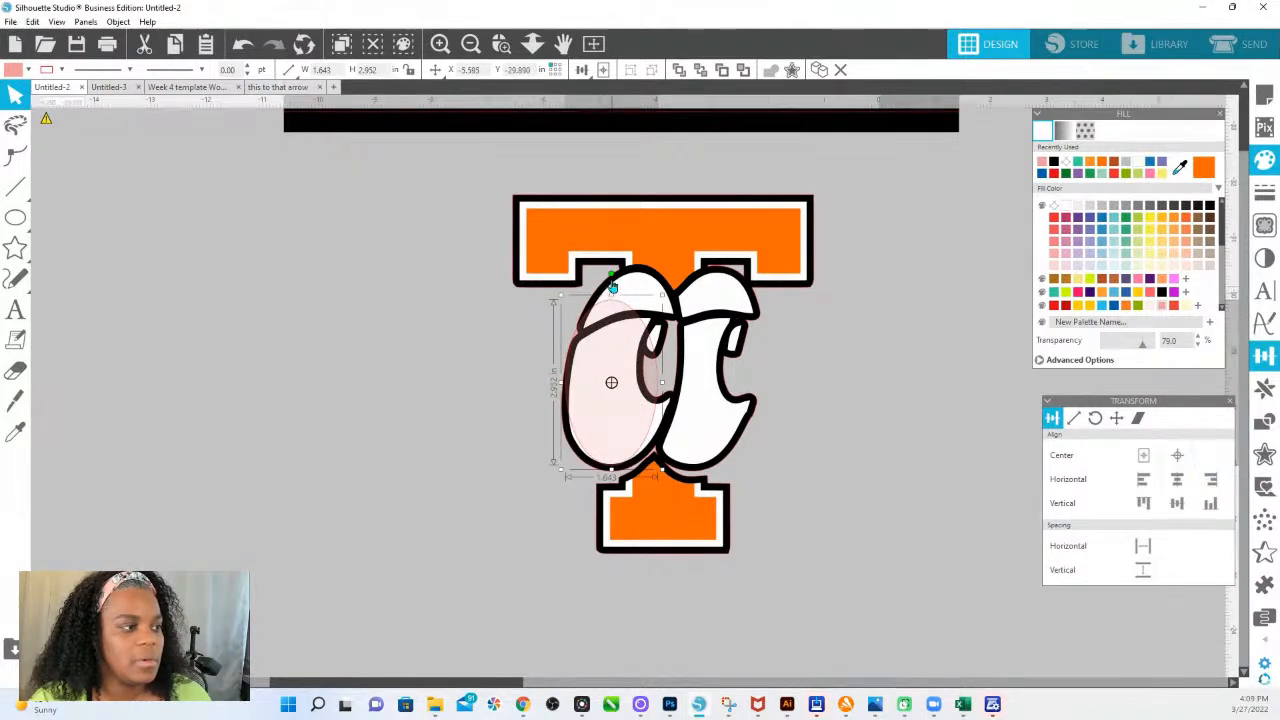
drag(612, 271, 631, 305)
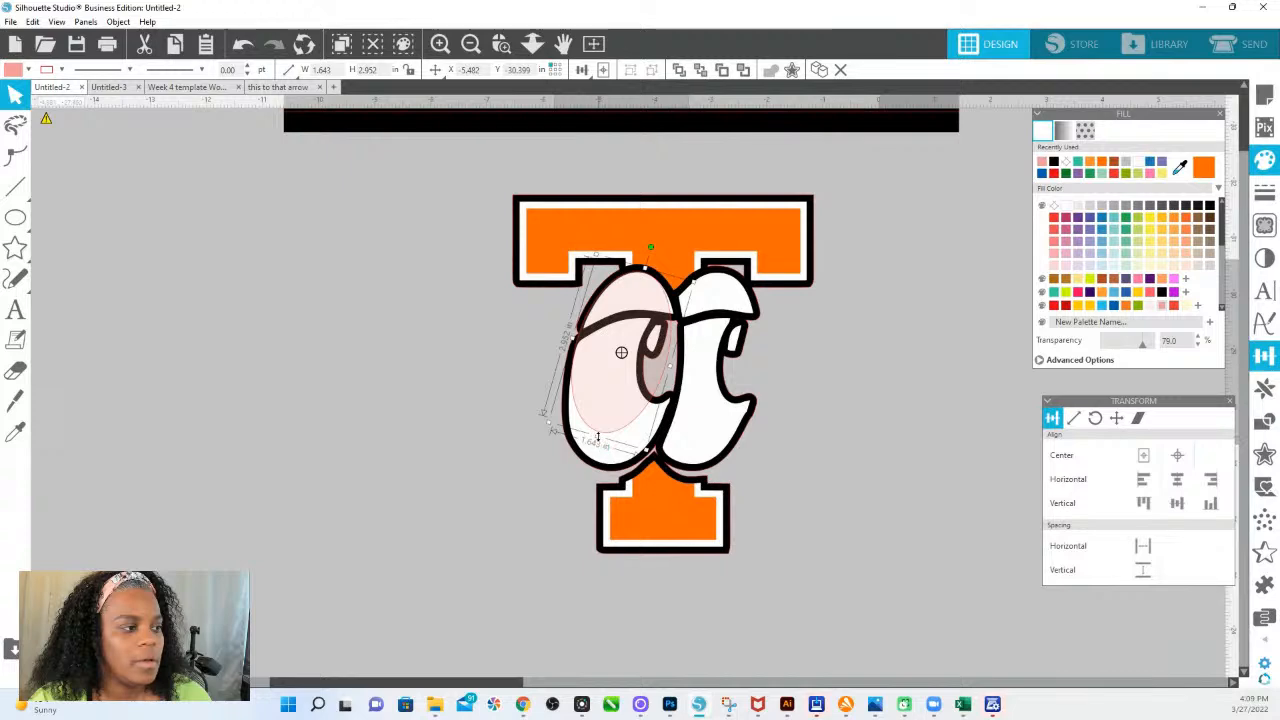
drag(601, 446, 602, 472)
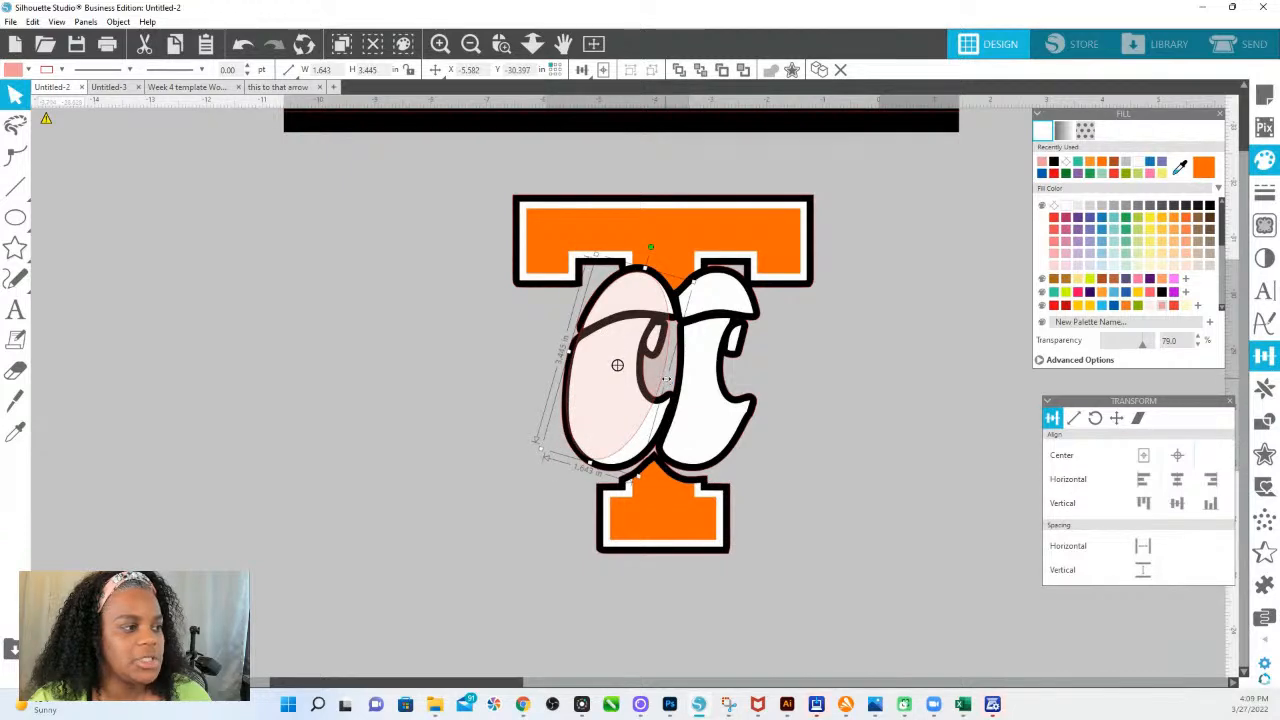
drag(668, 380, 678, 385)
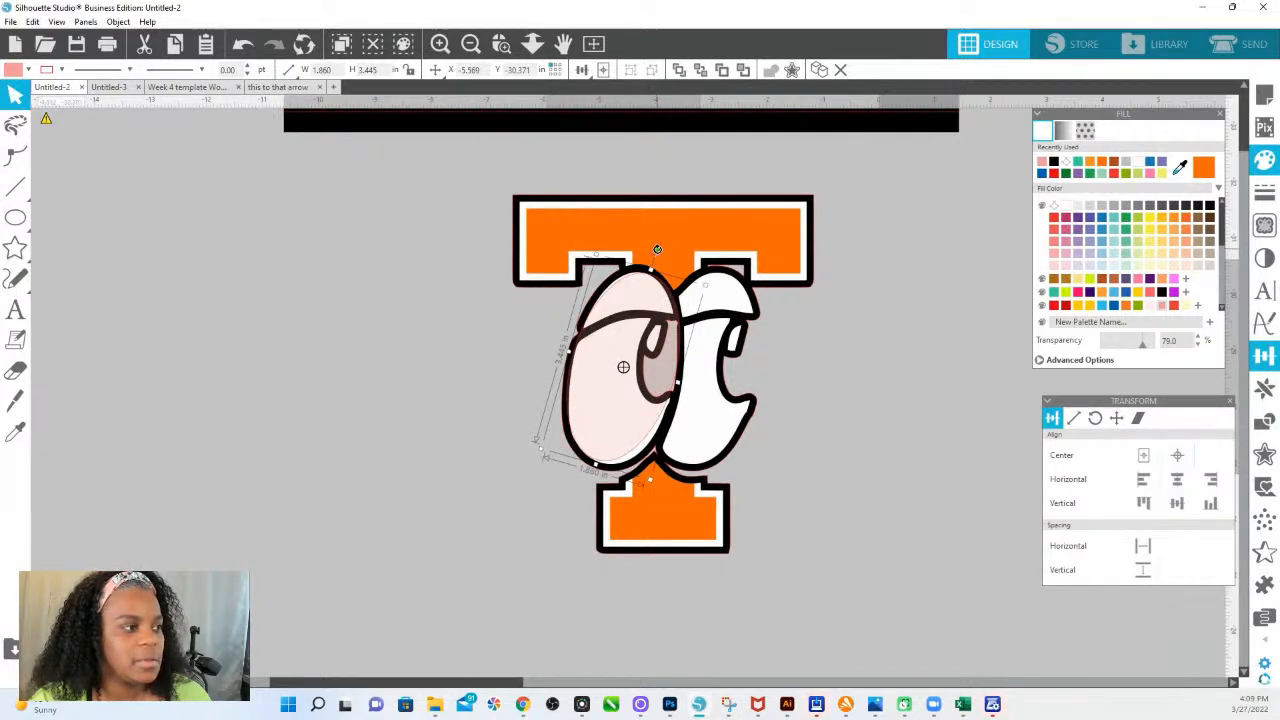
drag(655, 249, 651, 243)
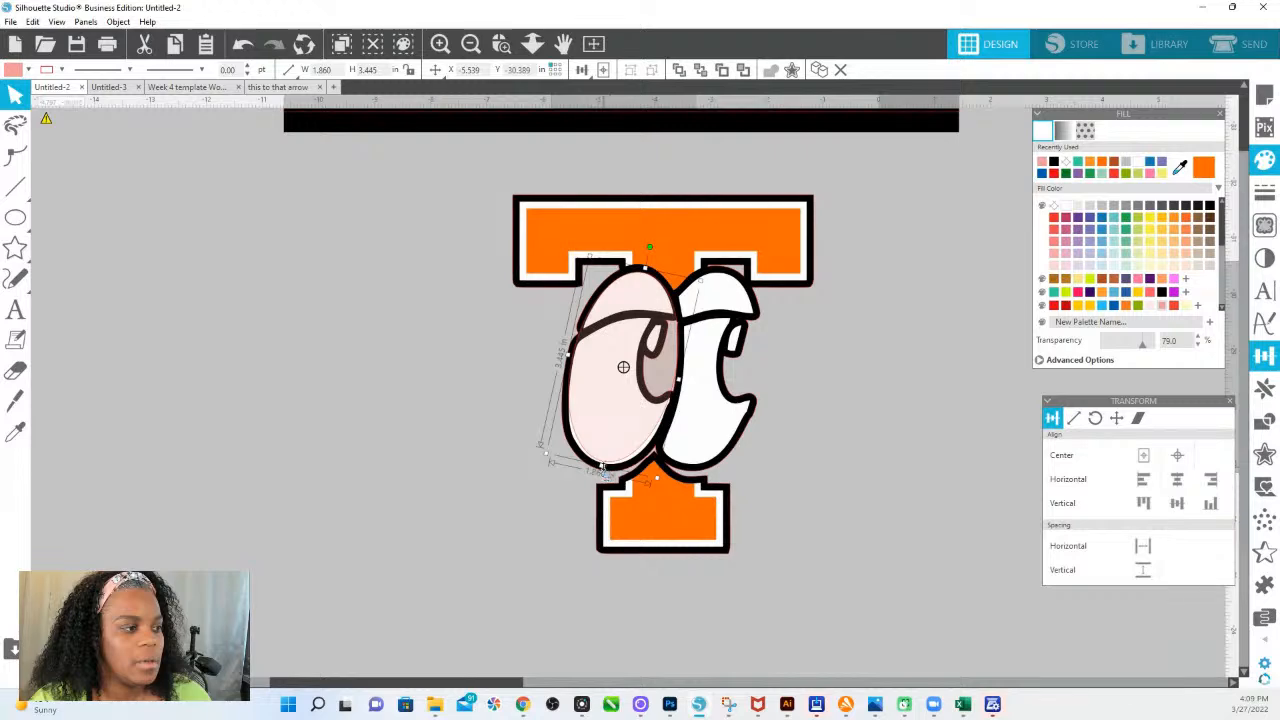
drag(607, 466, 608, 471)
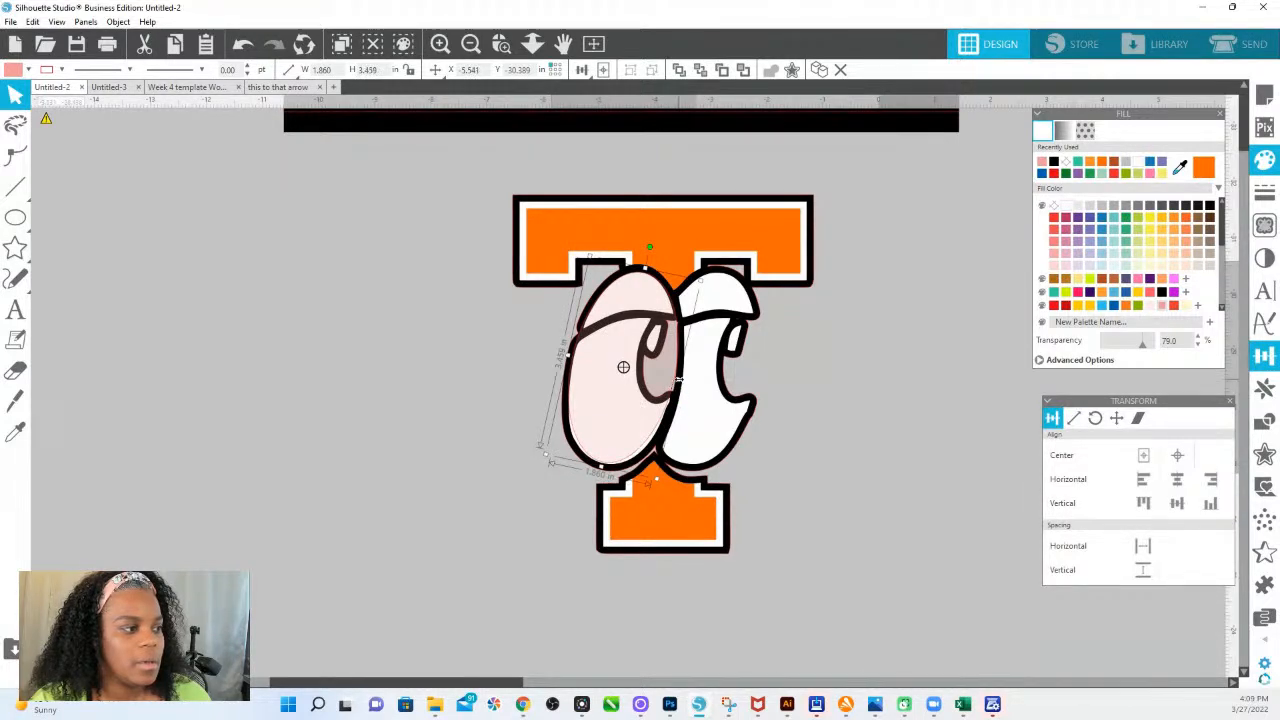
drag(678, 384, 684, 386)
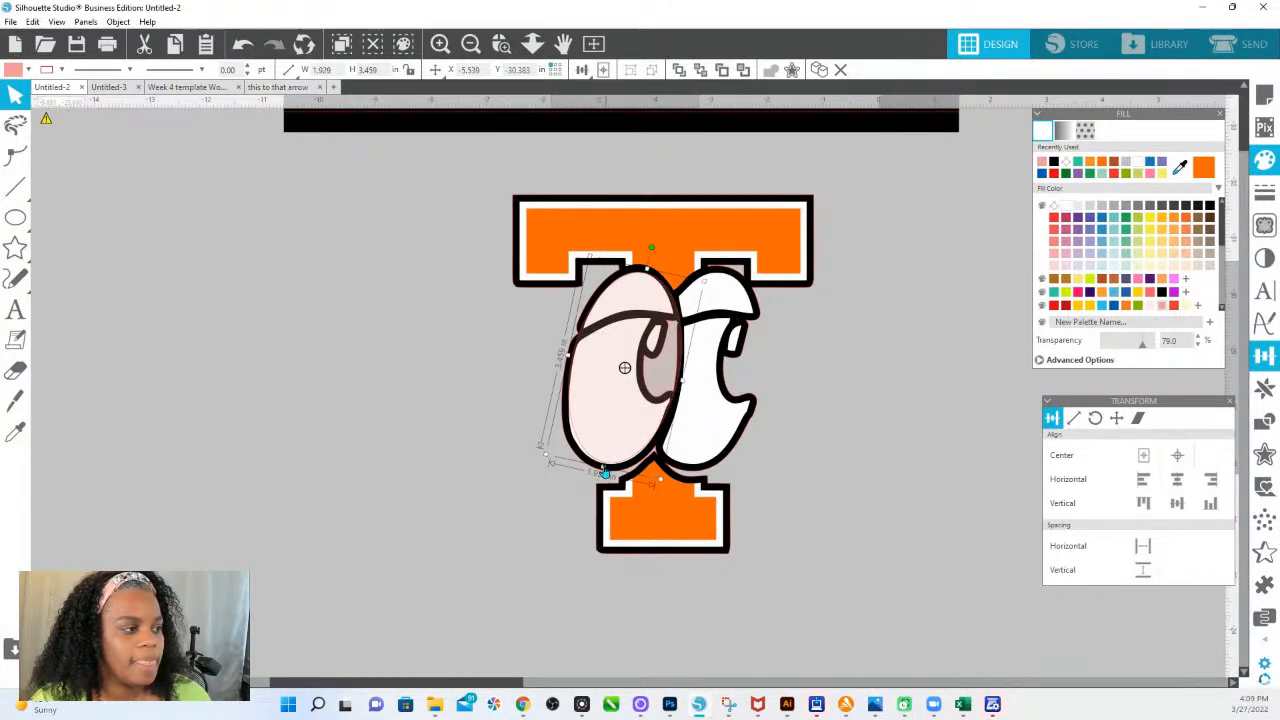
drag(604, 475, 600, 478)
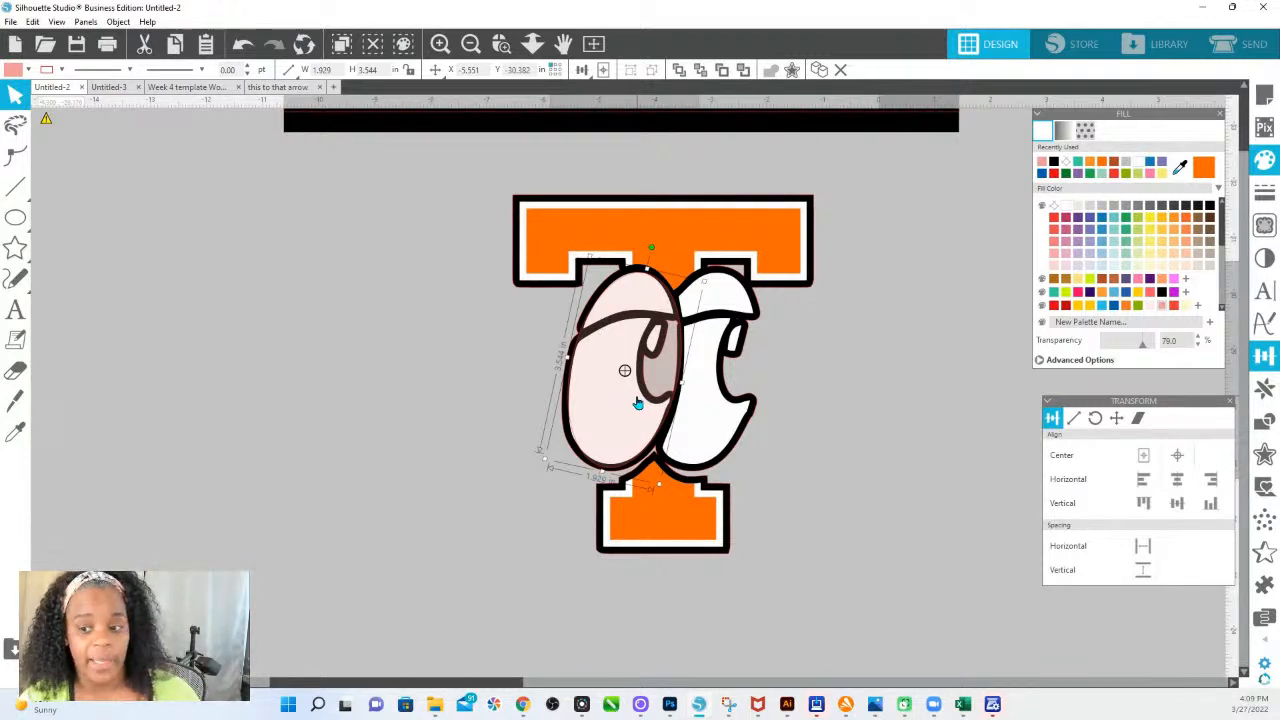
Step: Duplicate the fitted ellipse onto the right eye and set both ellipses' fill transparency to 0%
right_click(620, 406)
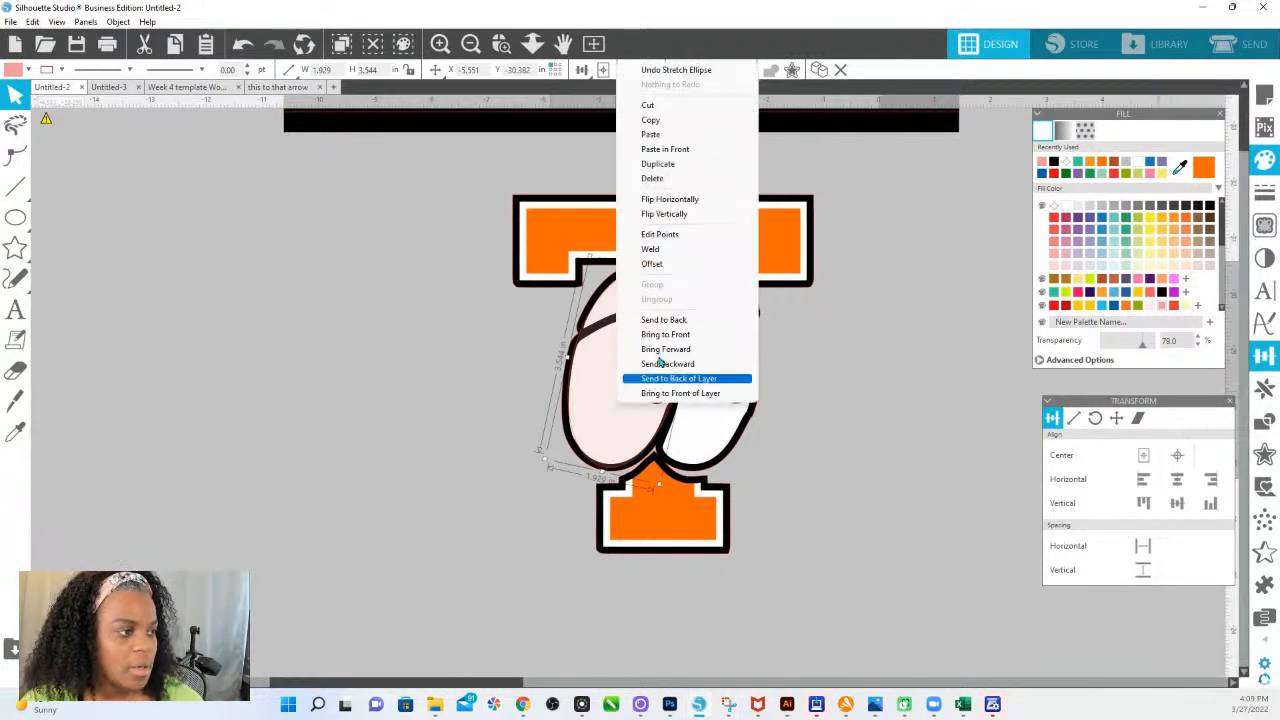
click(680, 165)
drag(645, 378, 709, 377)
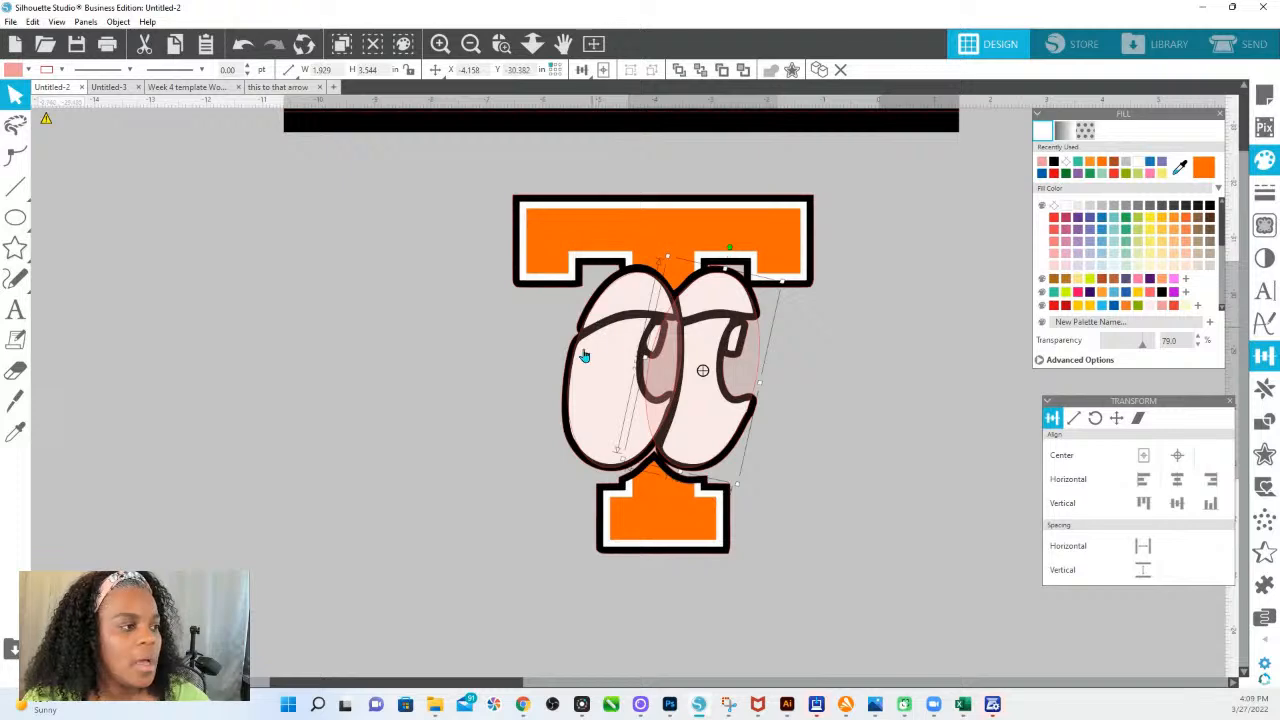
shift+click(627, 327)
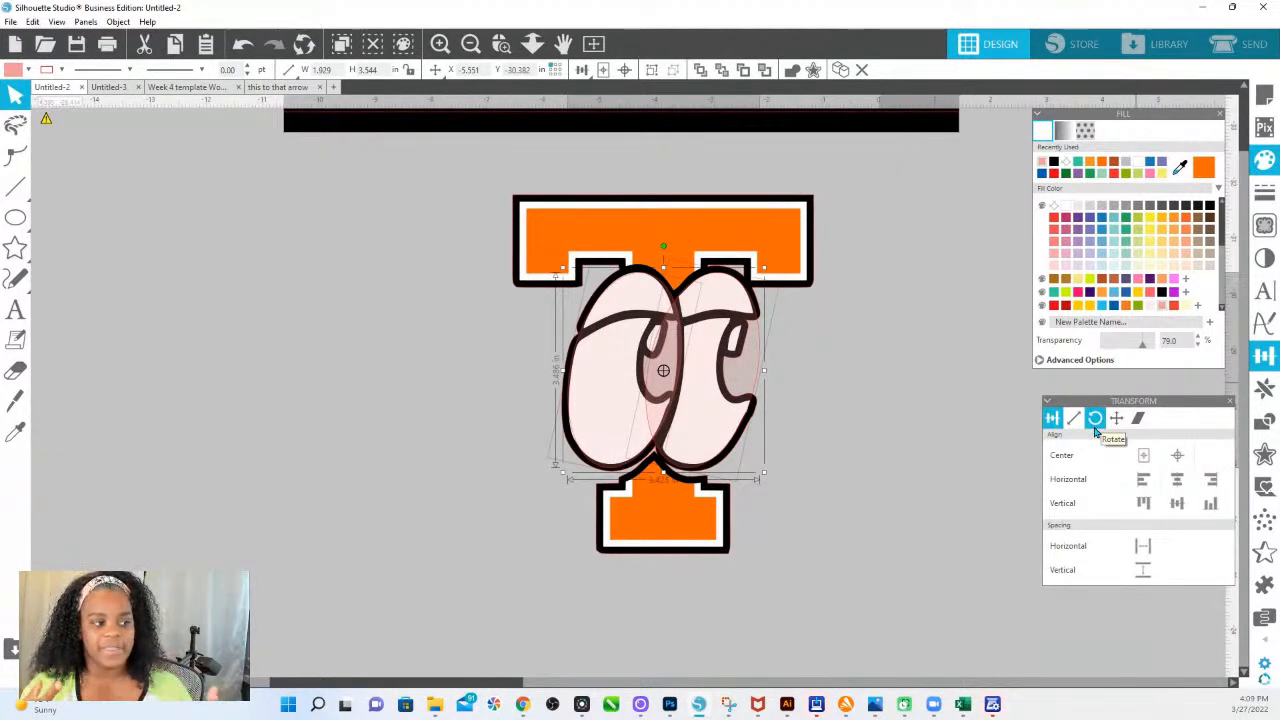
right_click(799, 491)
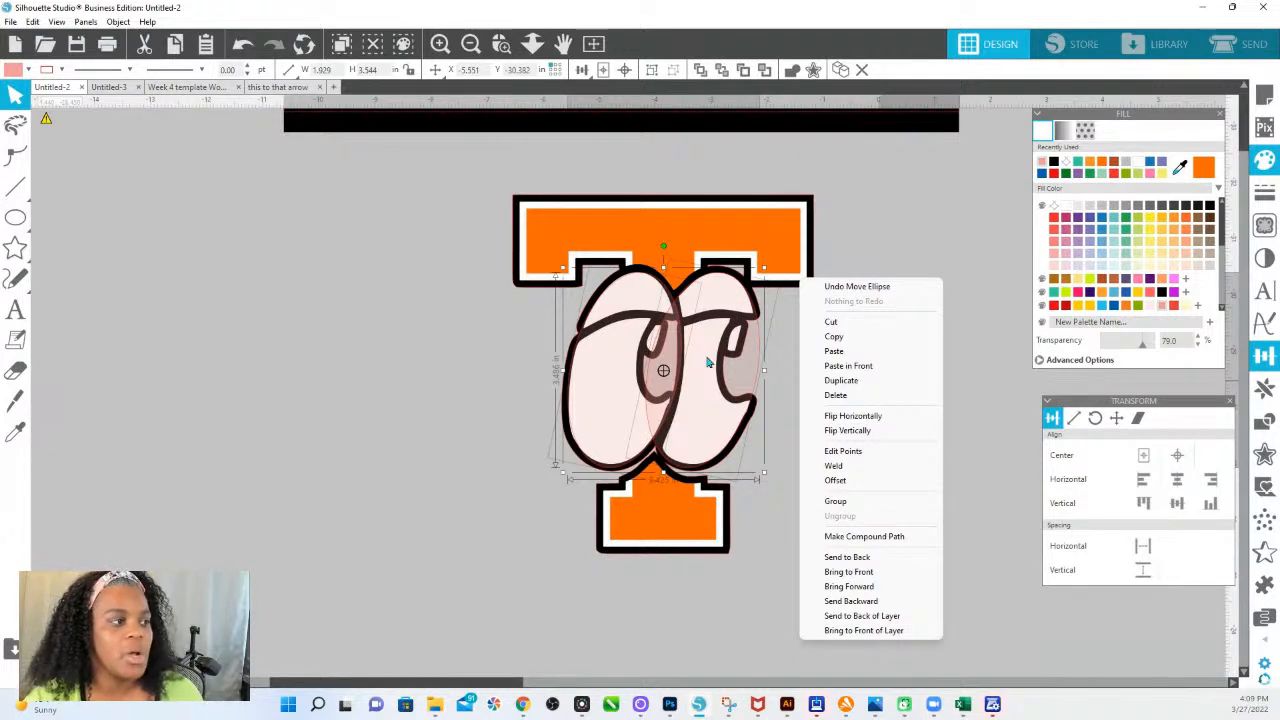
drag(1143, 350, 1035, 352)
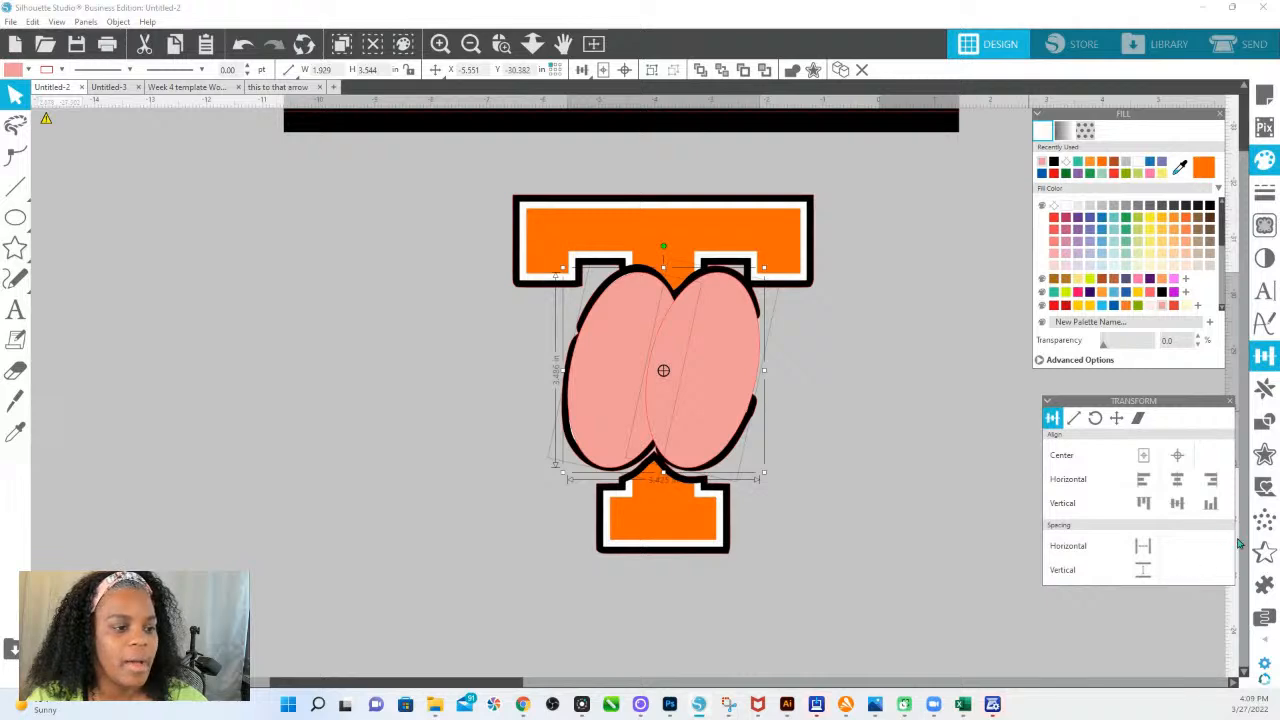
Step: Create a 0.170 in rounded-corner offset around both ellipses and weld it to the black T offset
click(1265, 453)
click(1072, 148)
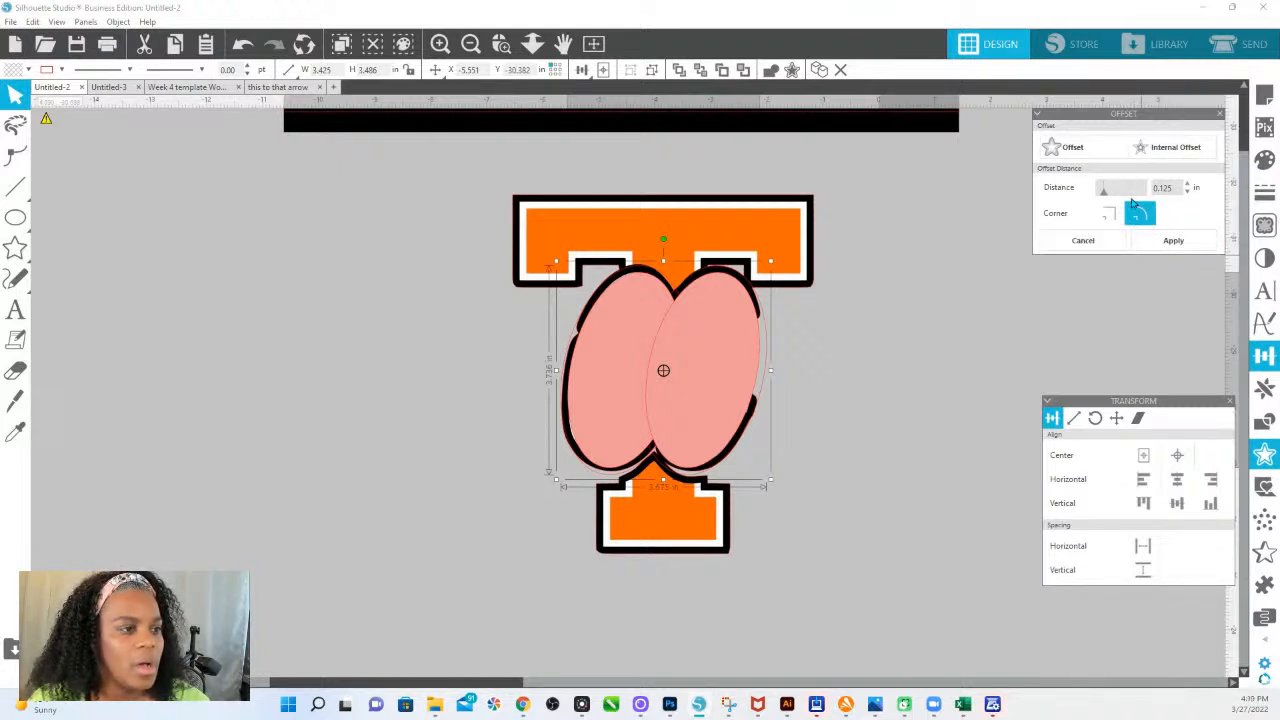
drag(1104, 194, 1106, 199)
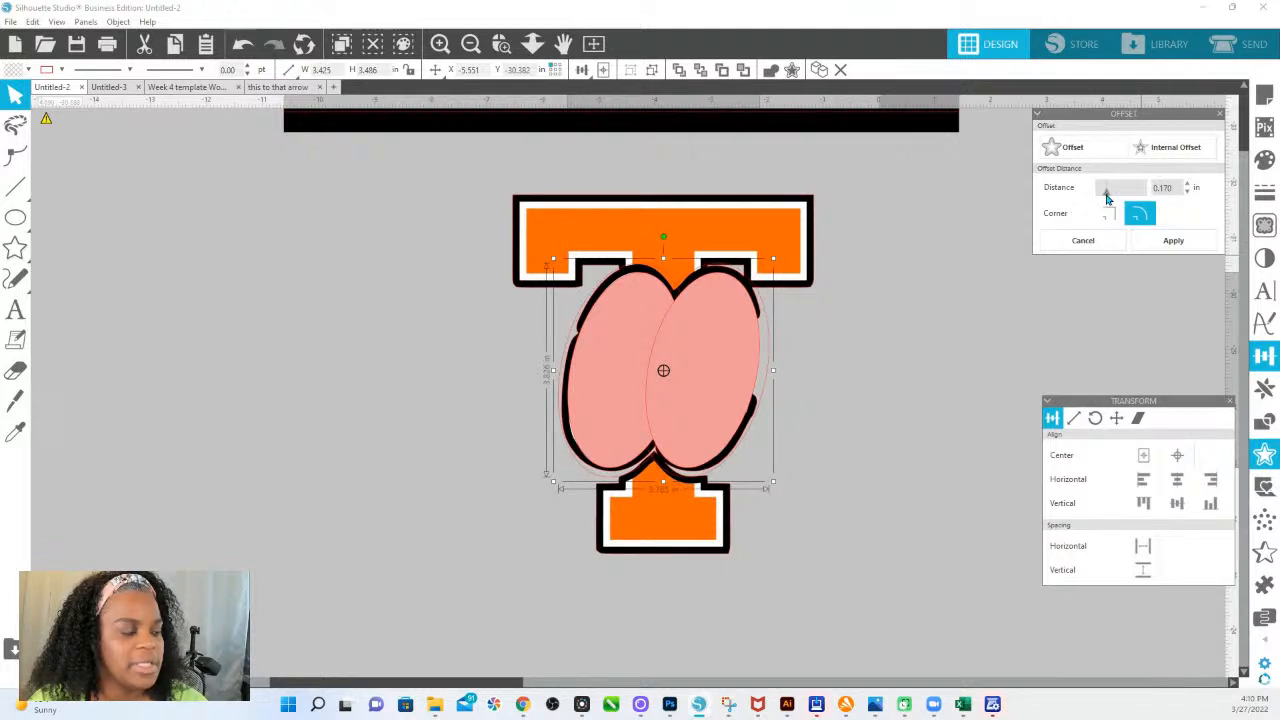
click(1170, 240)
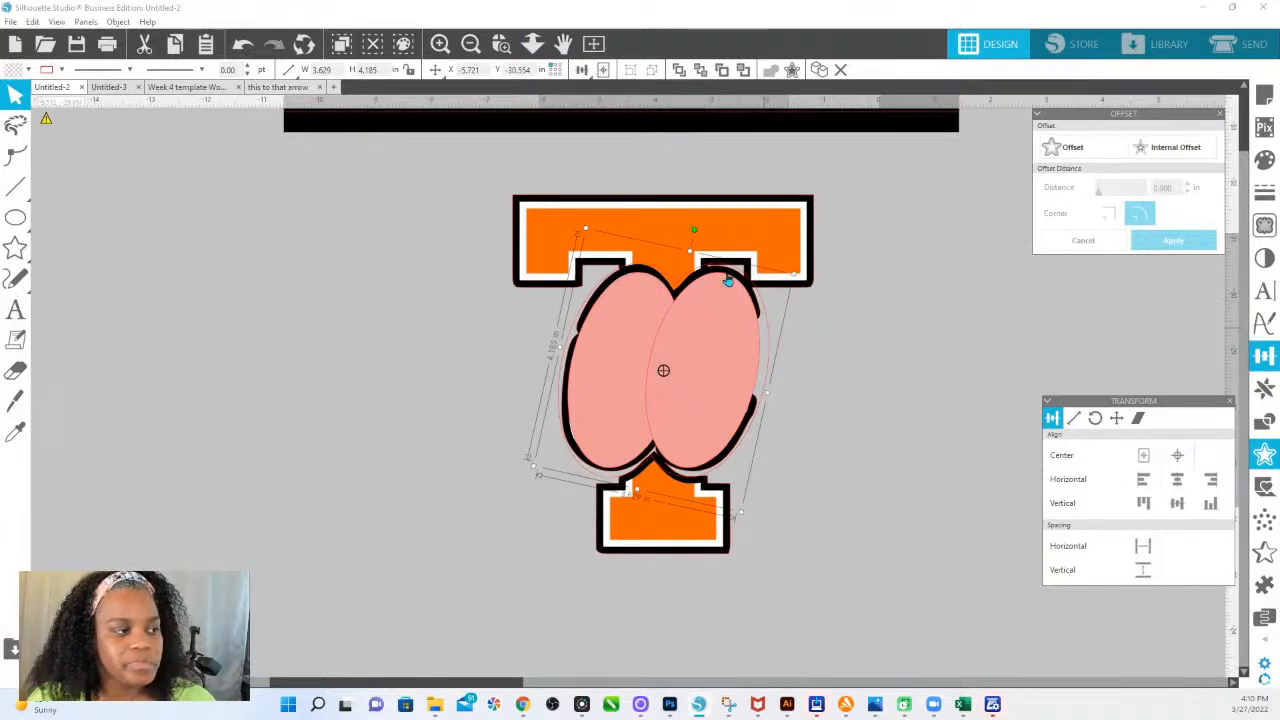
click(813, 218)
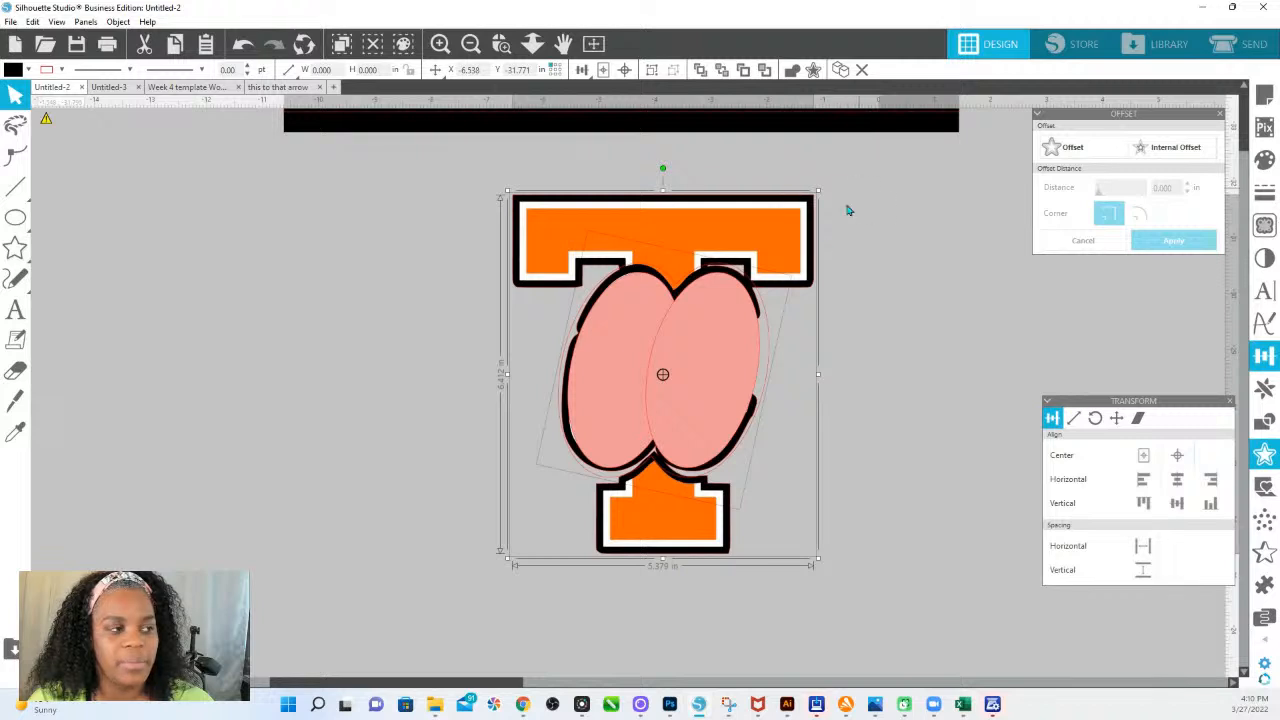
click(792, 70)
Step: Send the welded black shape to the back and move both pink ellipses off the logo to the empty area beside it
right_click(779, 234)
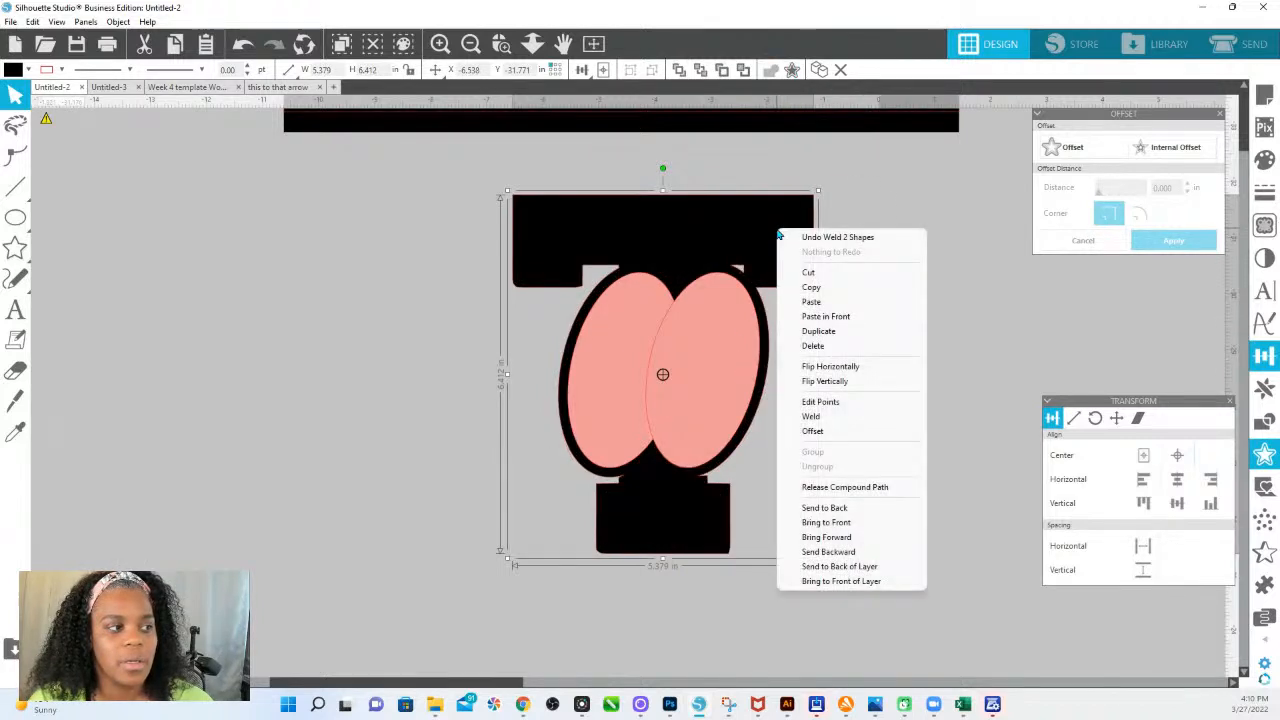
click(834, 508)
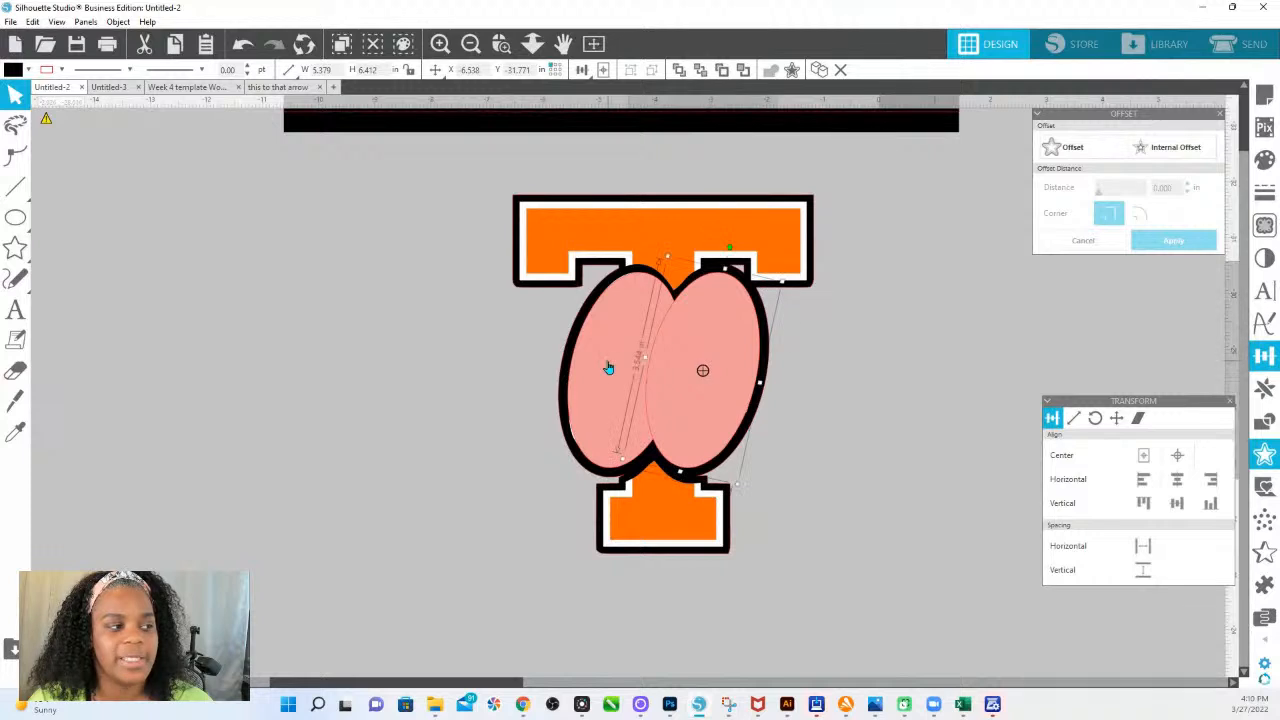
drag(606, 370, 297, 466)
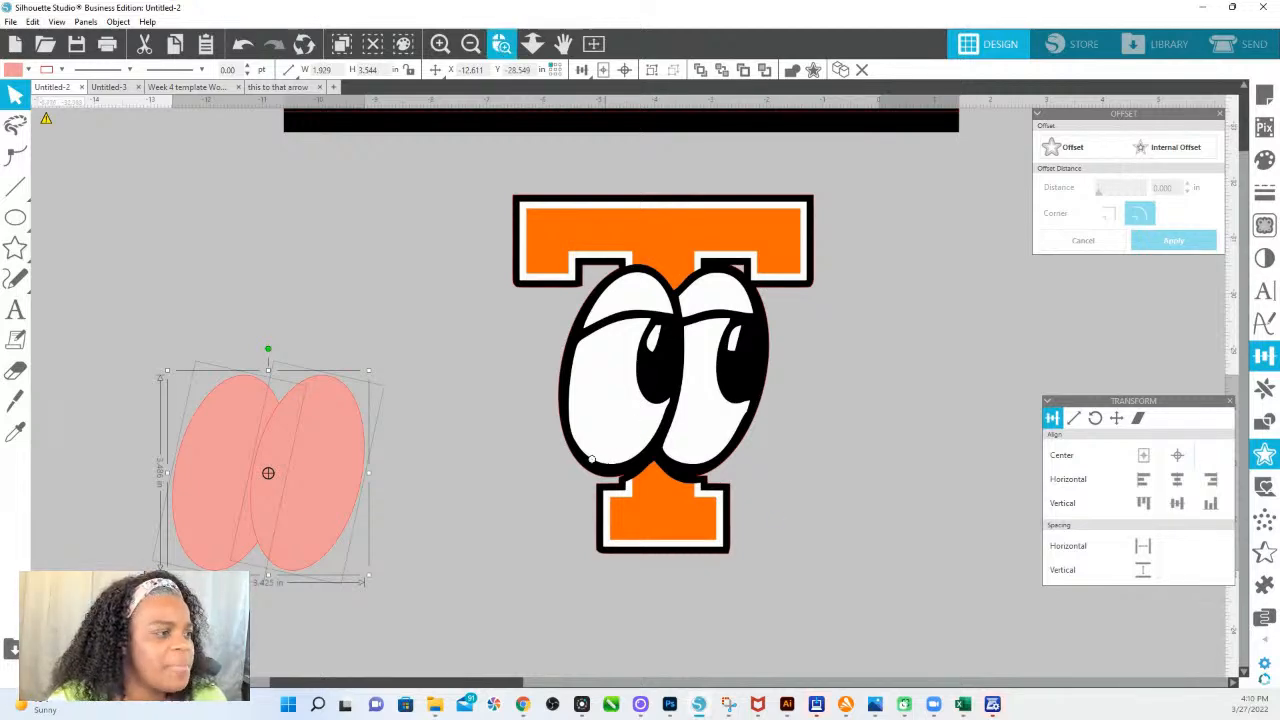
Step: Edit the black offset's points above the right side of the T's base, deleting the stray inner points and flattening the short line there
drag(592, 458, 786, 543)
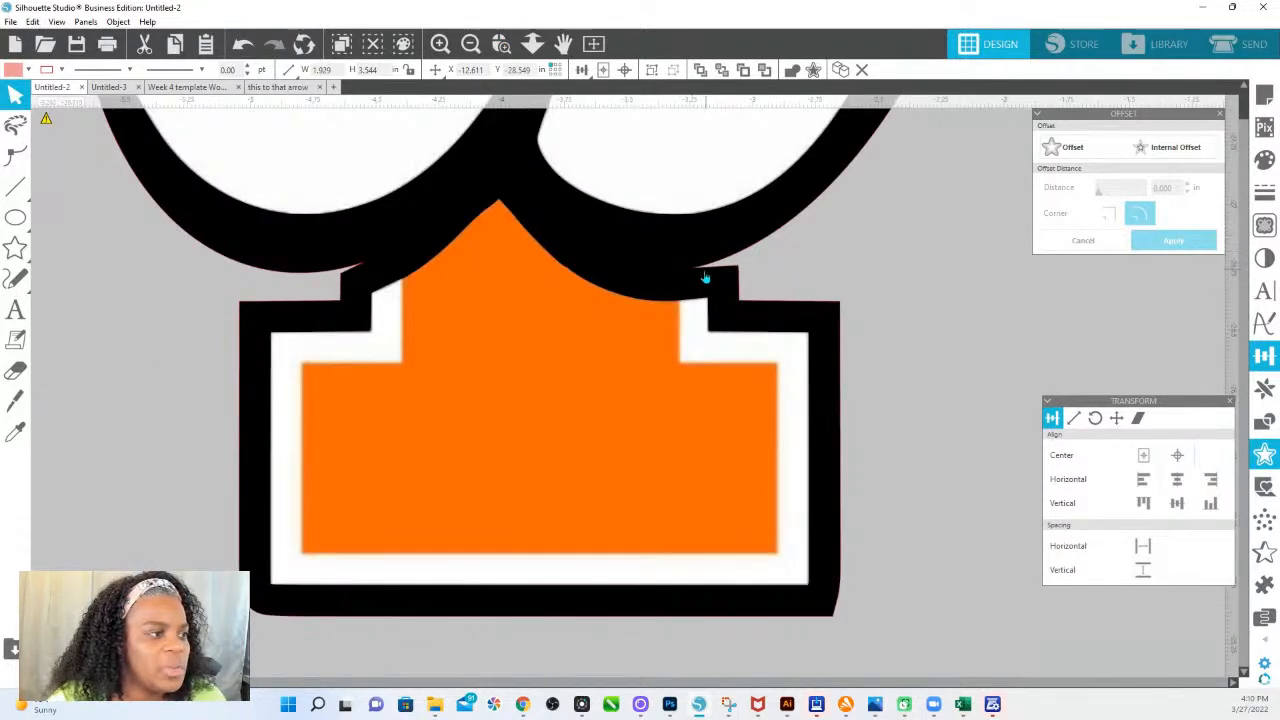
double_click(694, 267)
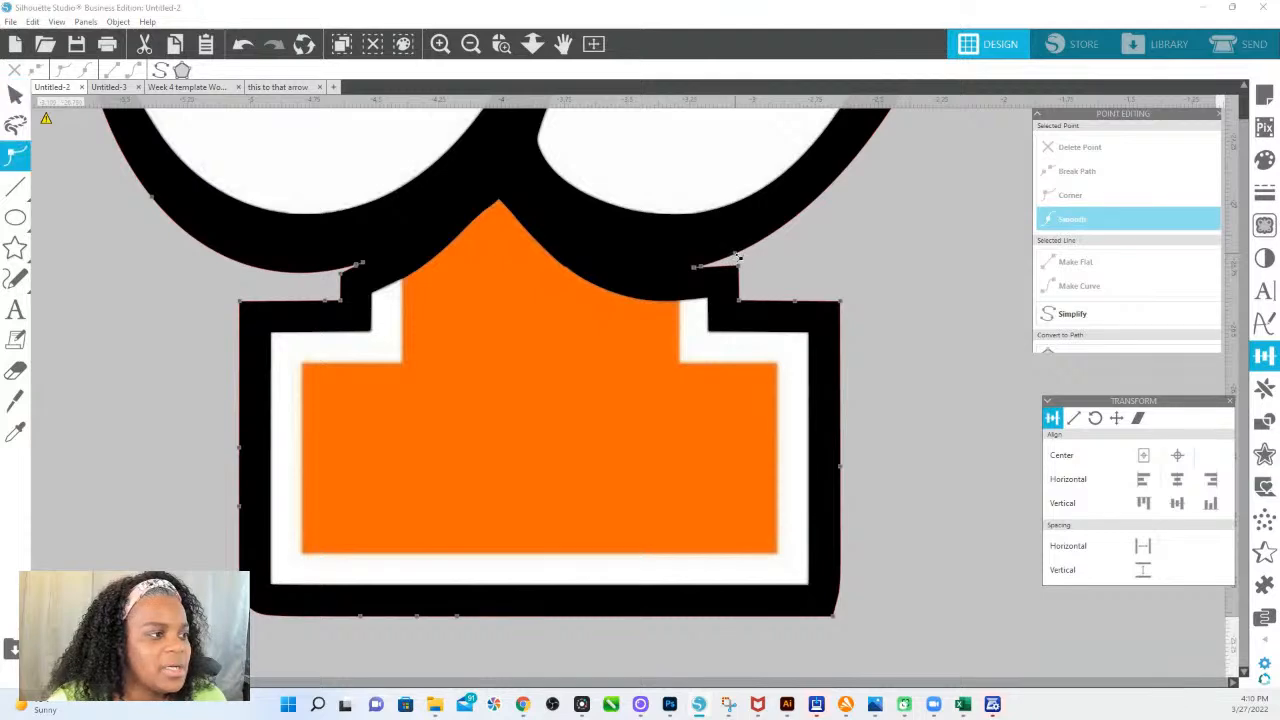
drag(680, 266, 741, 313)
key(i)
key(ctrl+z)
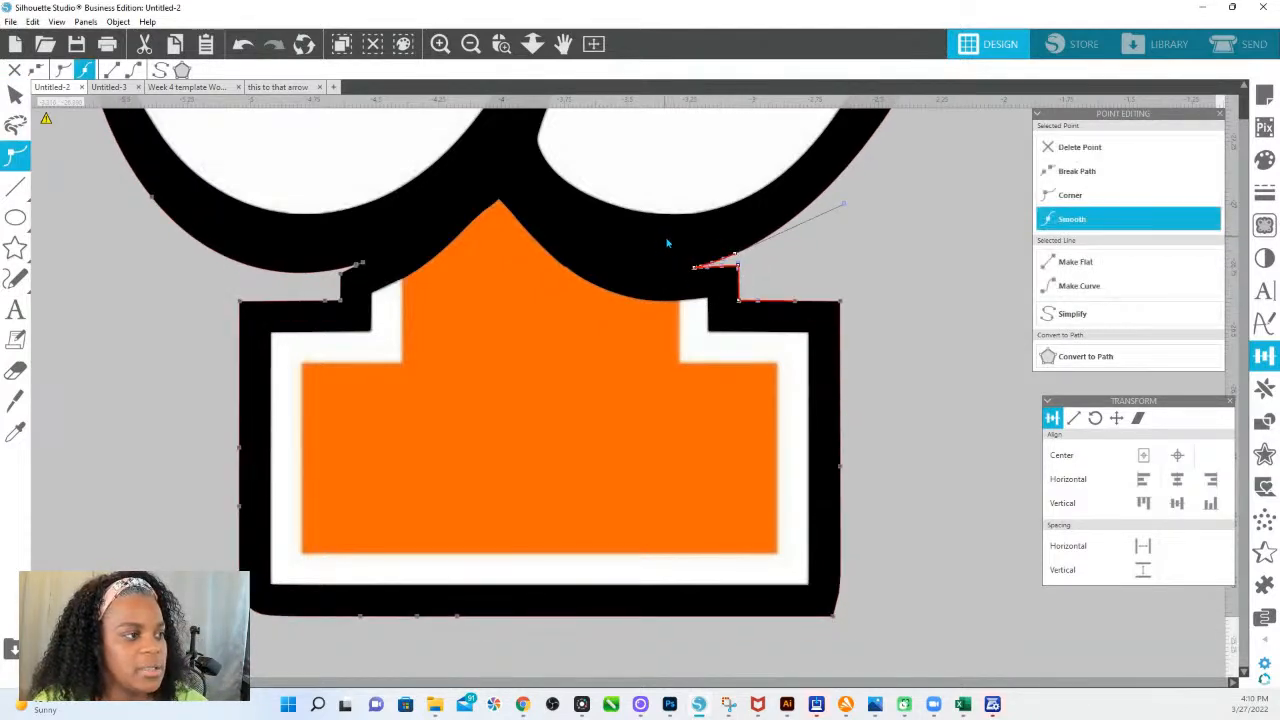
click(797, 302)
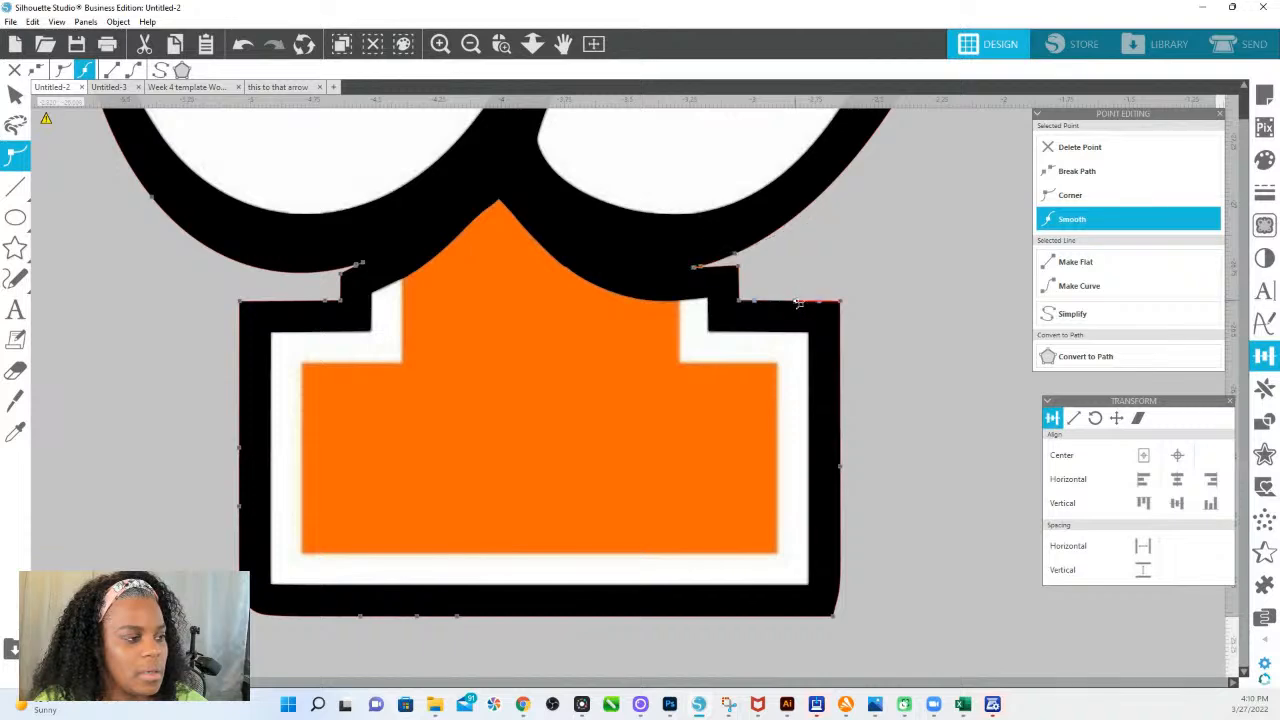
click(696, 262)
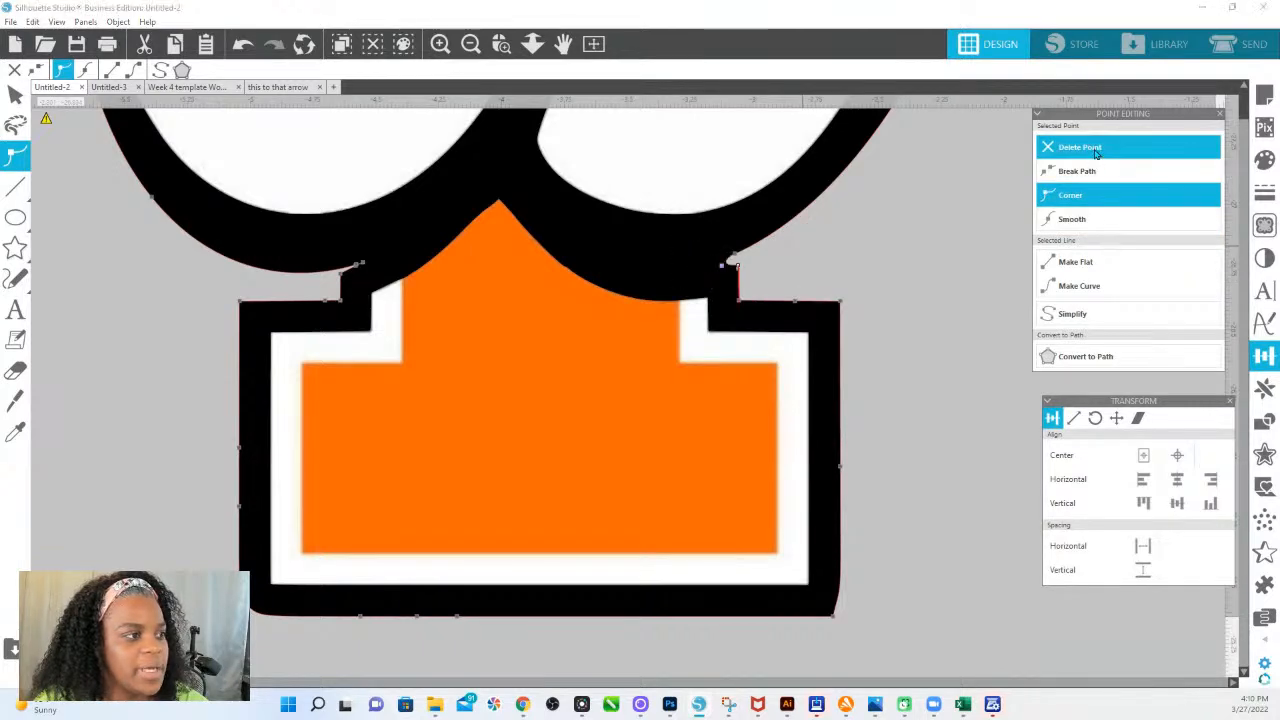
click(734, 260)
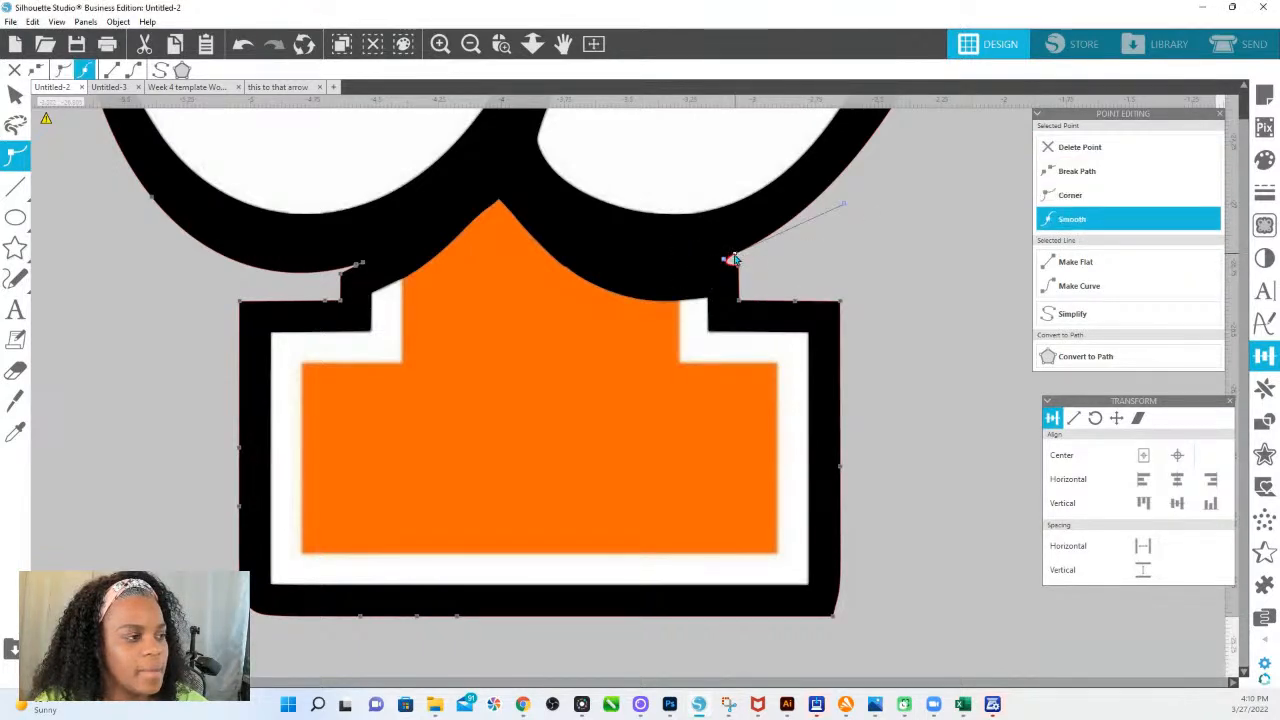
click(1080, 262)
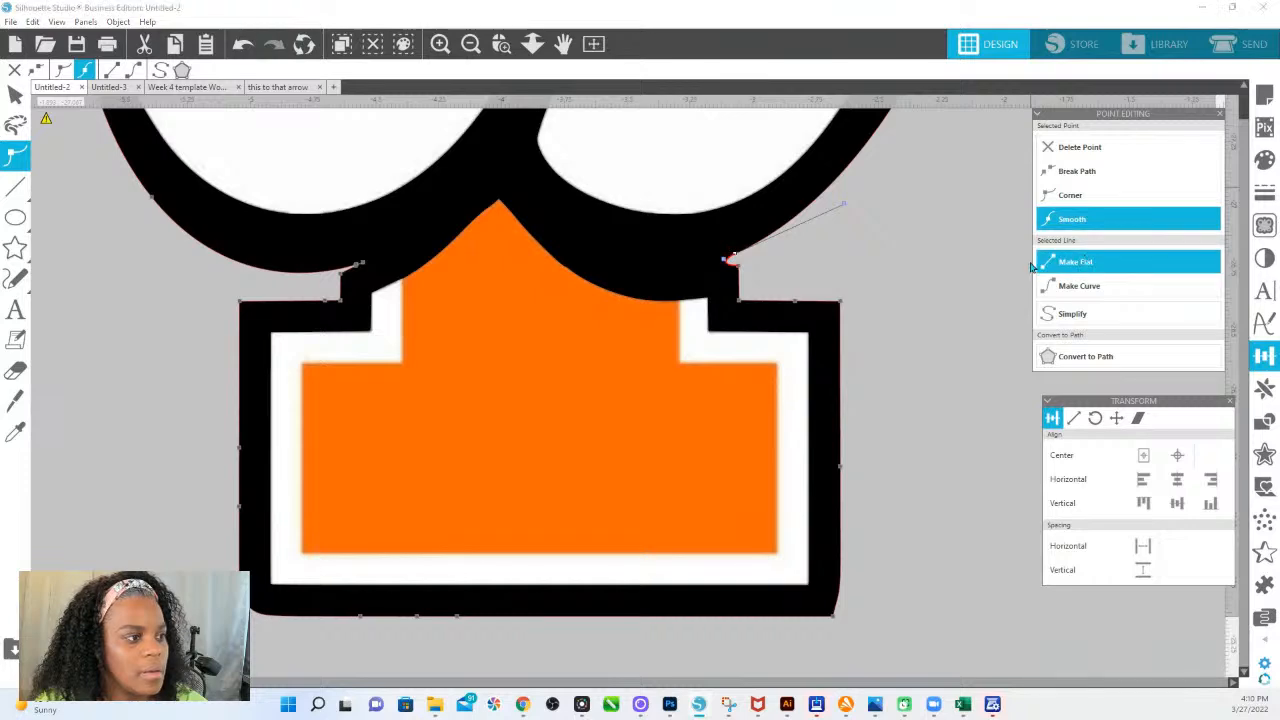
key(Escape)
Step: Edit the black offset's points above the left side of the T's base, deleting the stray inner points and flattening the short line there
double_click(350, 288)
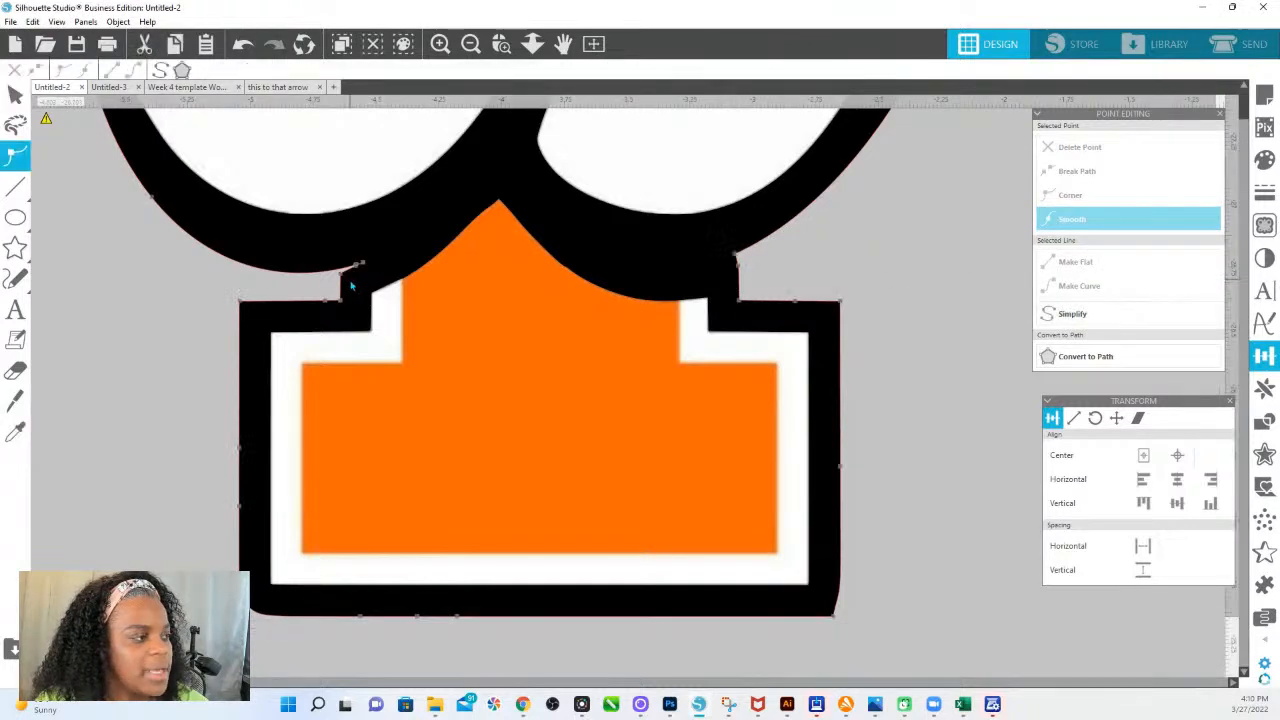
click(342, 270)
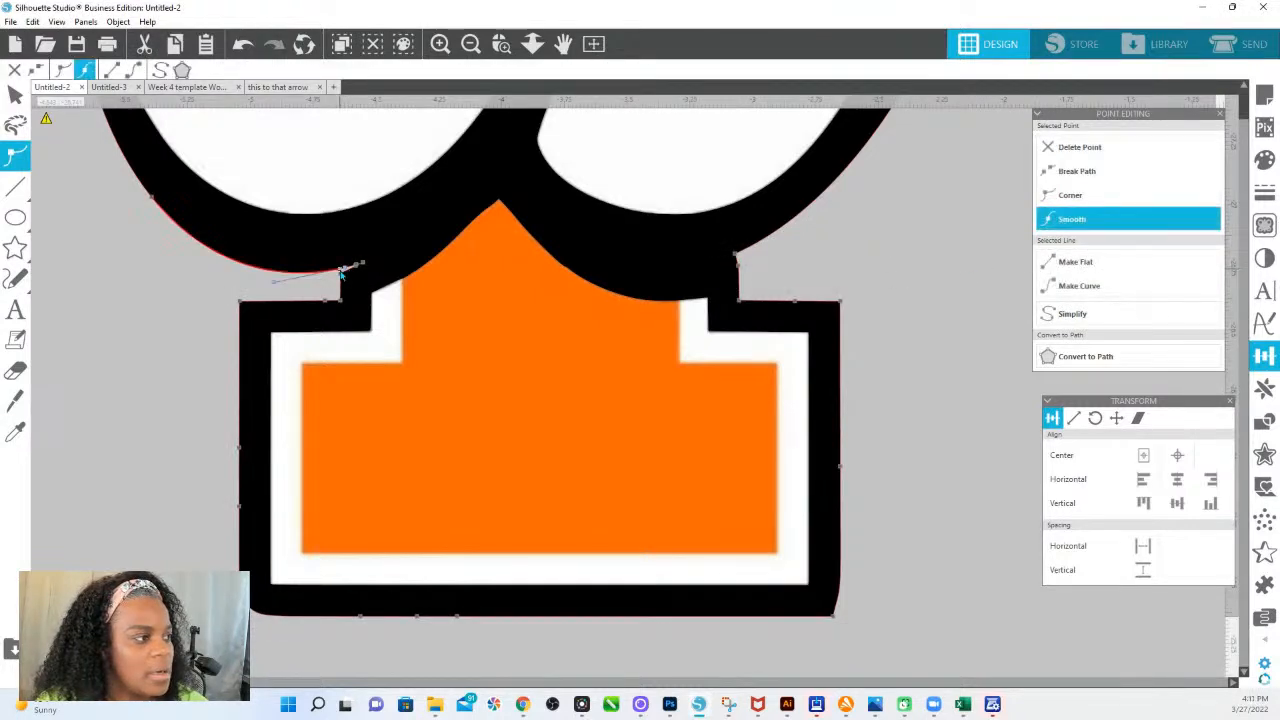
drag(378, 271, 354, 252)
click(1075, 147)
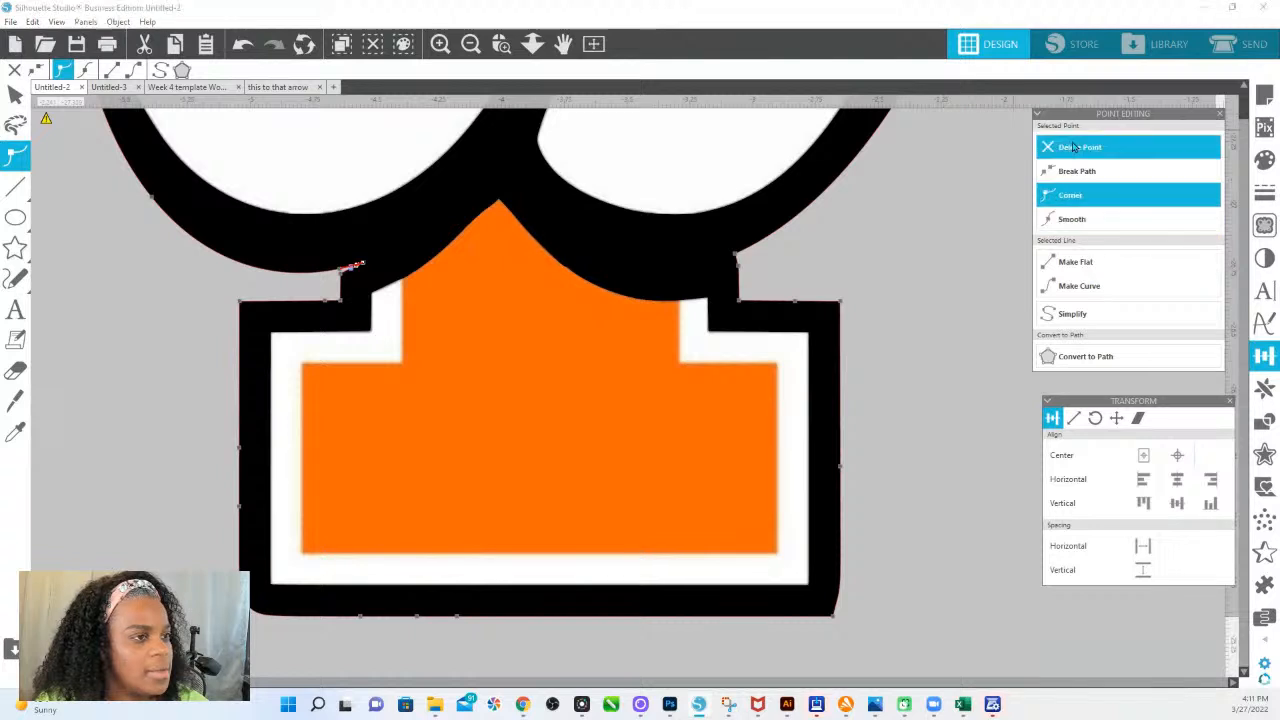
click(233, 273)
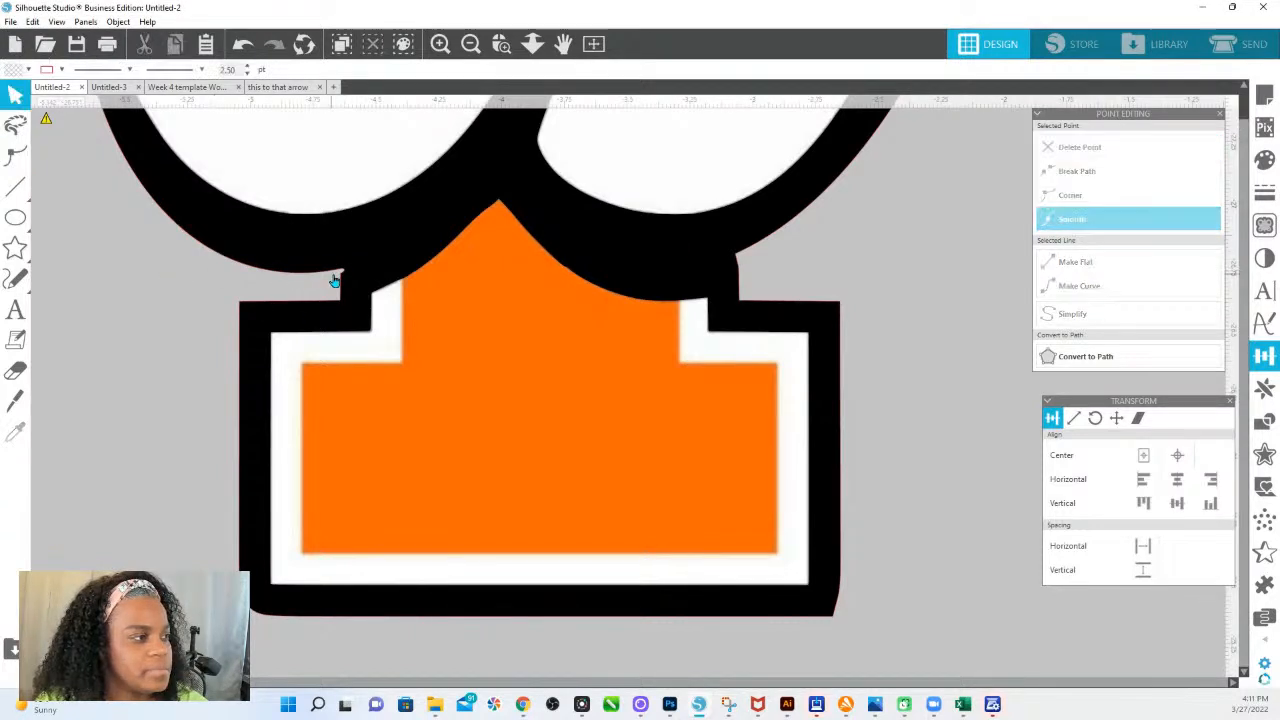
double_click(348, 276)
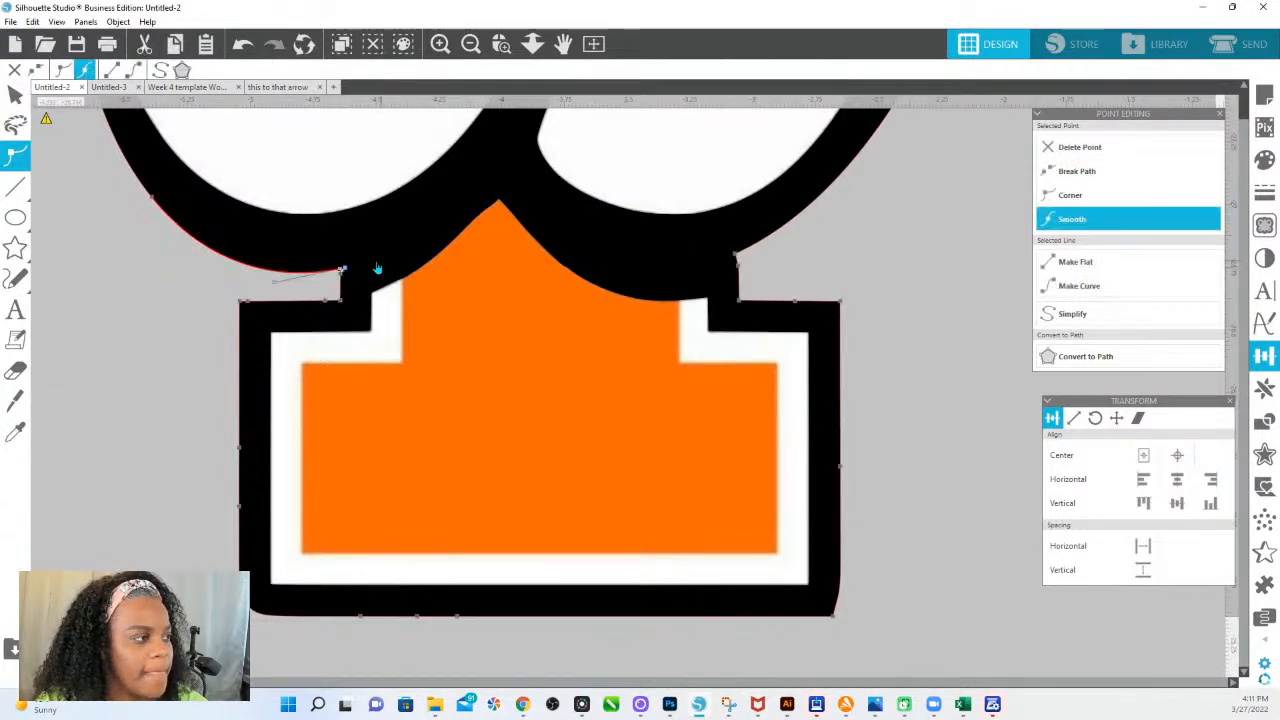
click(341, 272)
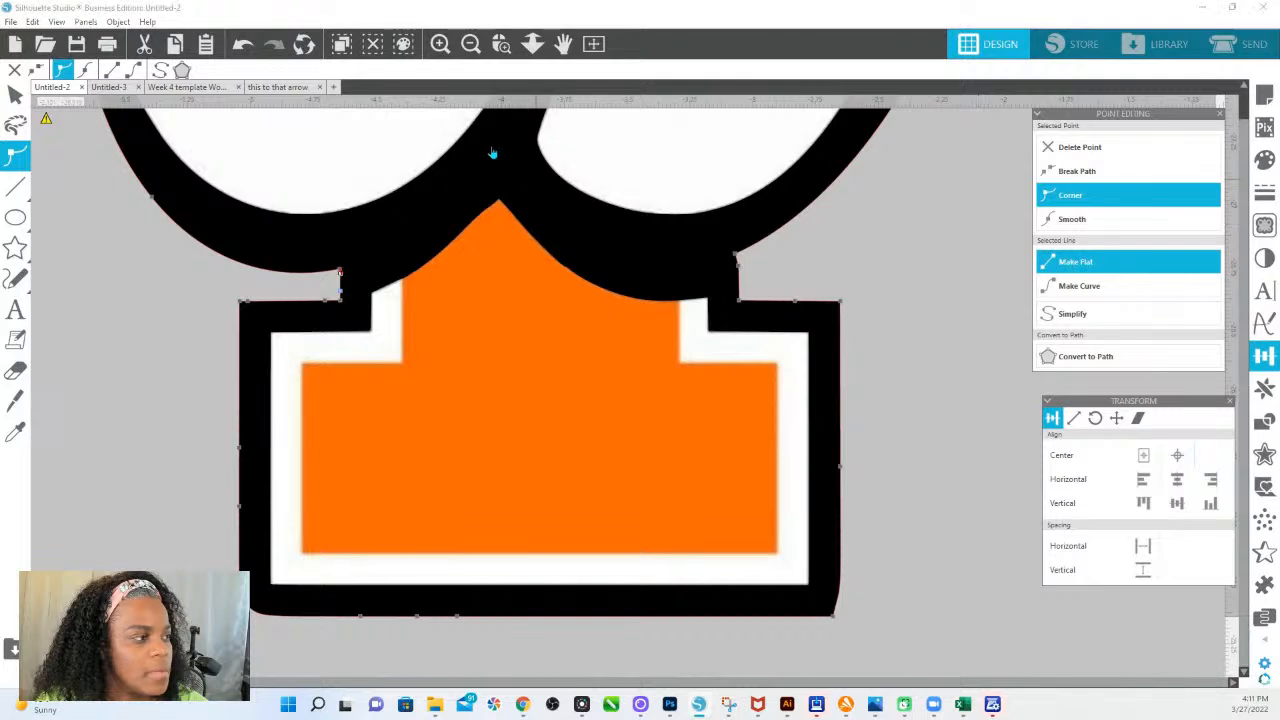
click(532, 47)
drag(660, 543, 628, 382)
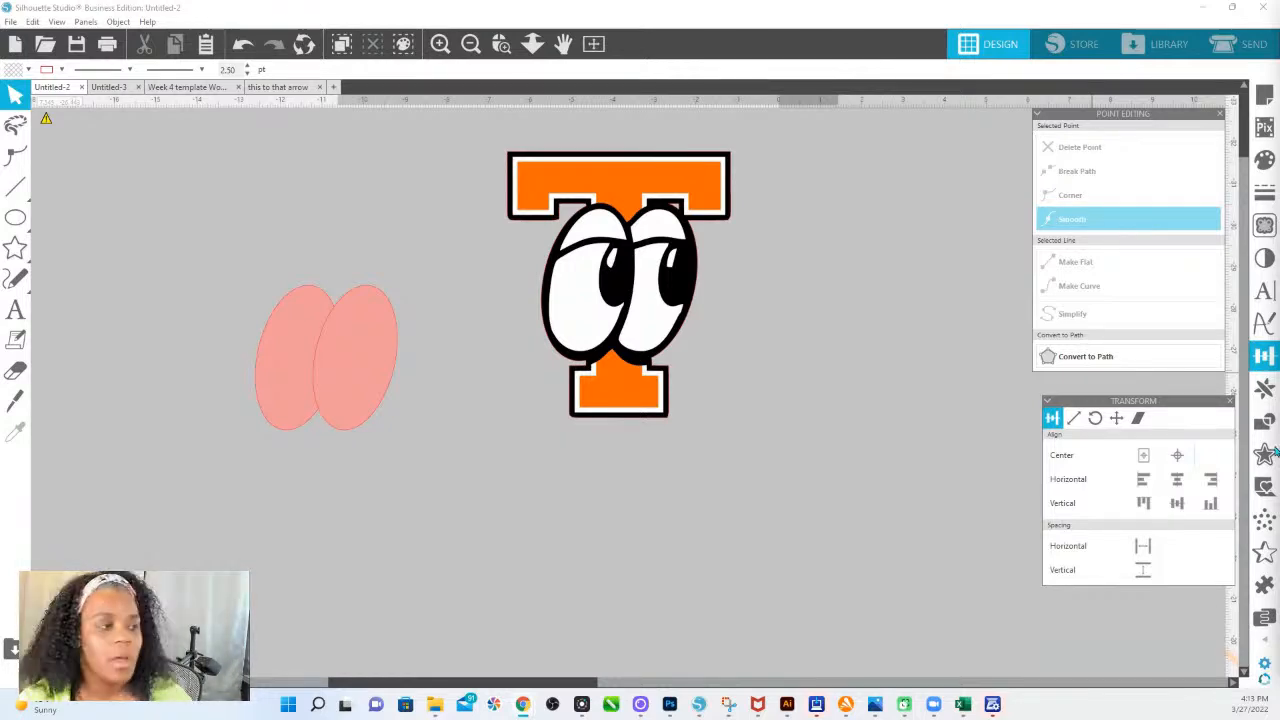
Step: Try moving the orange top and base pieces off the finished T logo, and undo both moves
click(938, 227)
drag(892, 217, 462, 470)
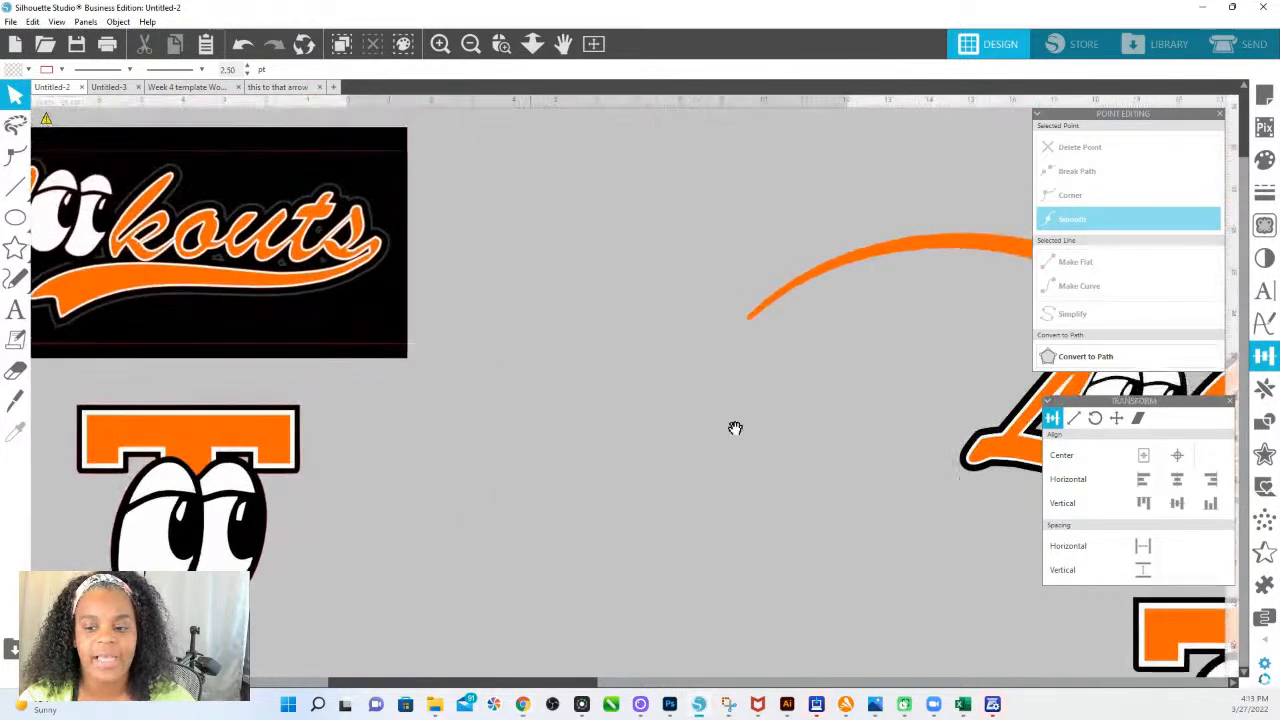
drag(784, 220, 480, 166)
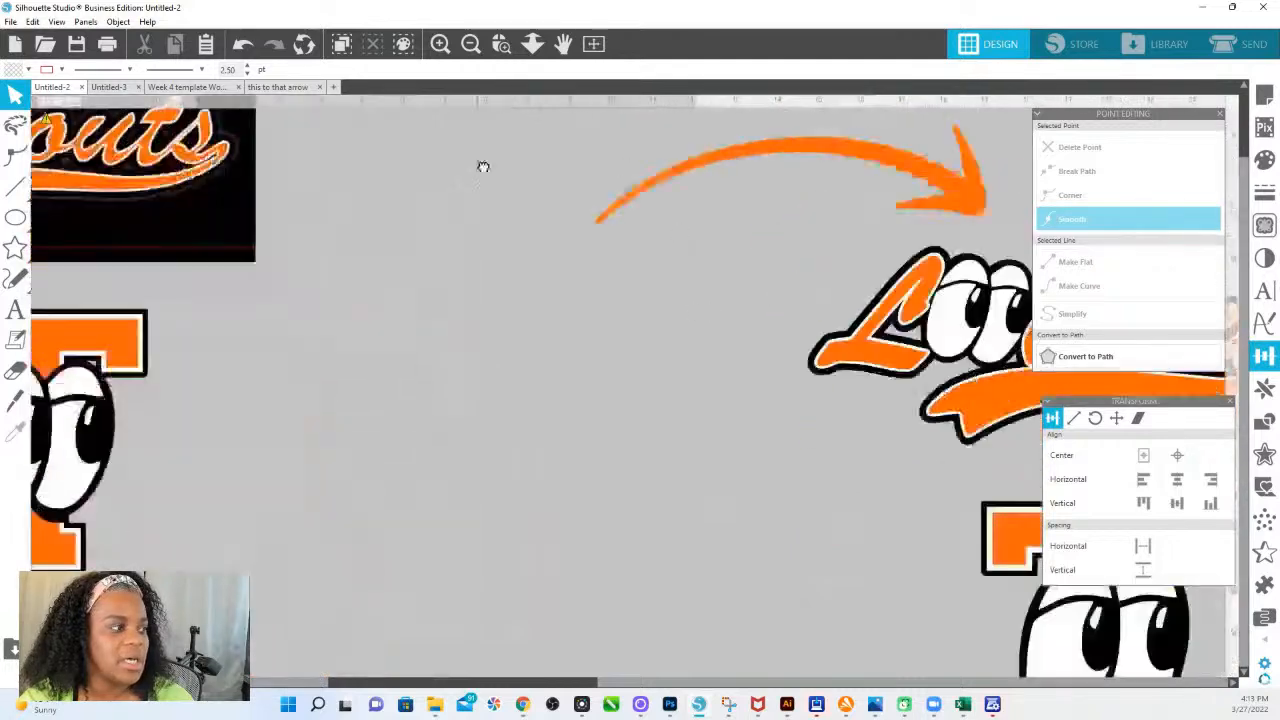
scroll(638, 300, down, 3)
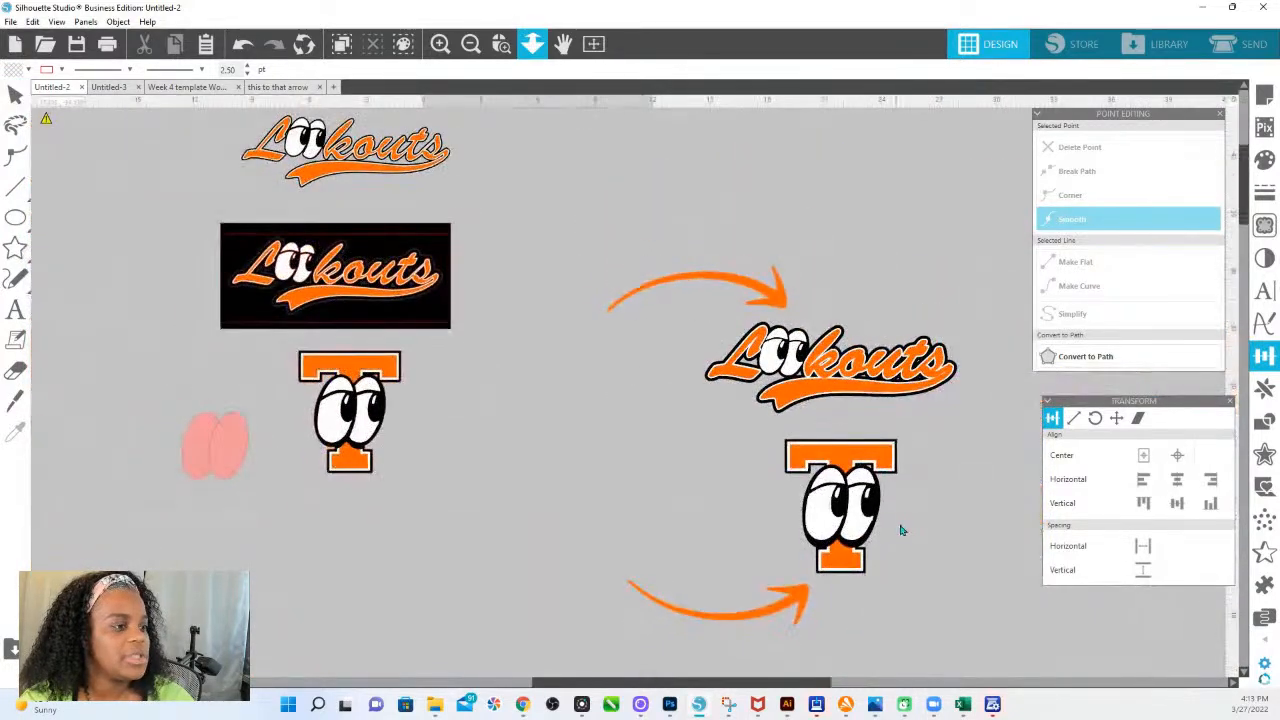
drag(862, 458, 955, 451)
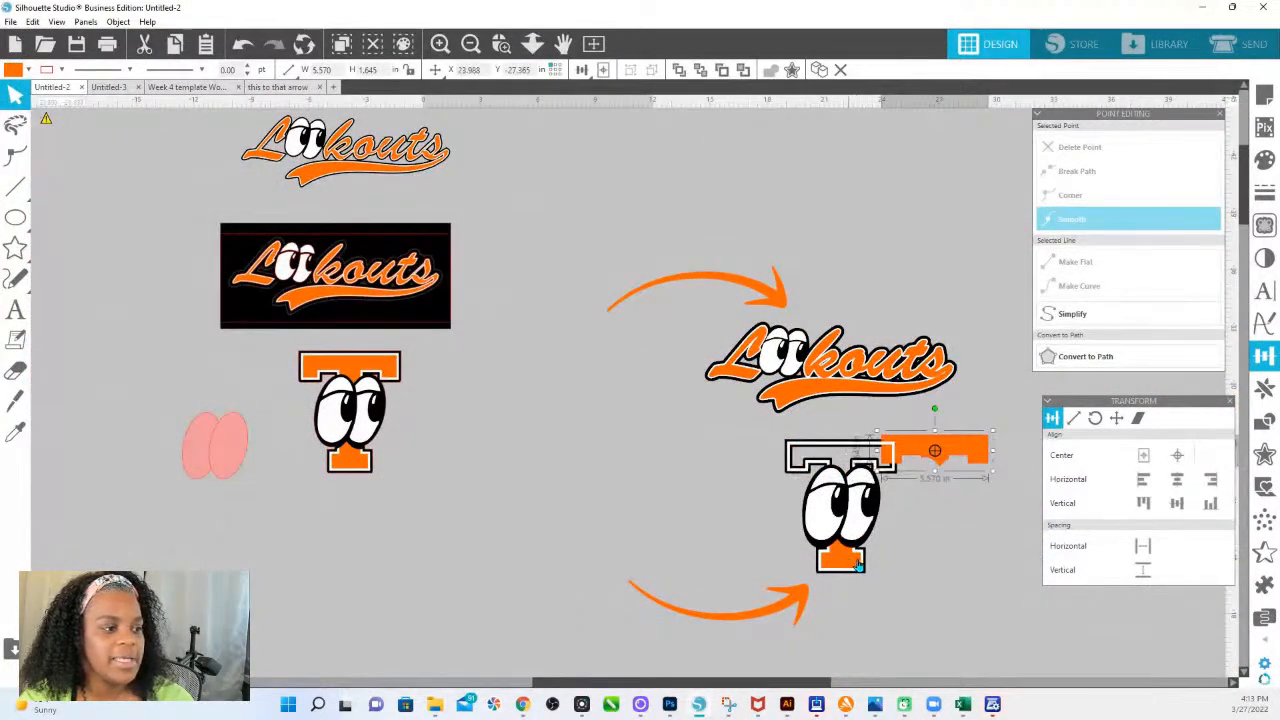
drag(857, 562, 949, 571)
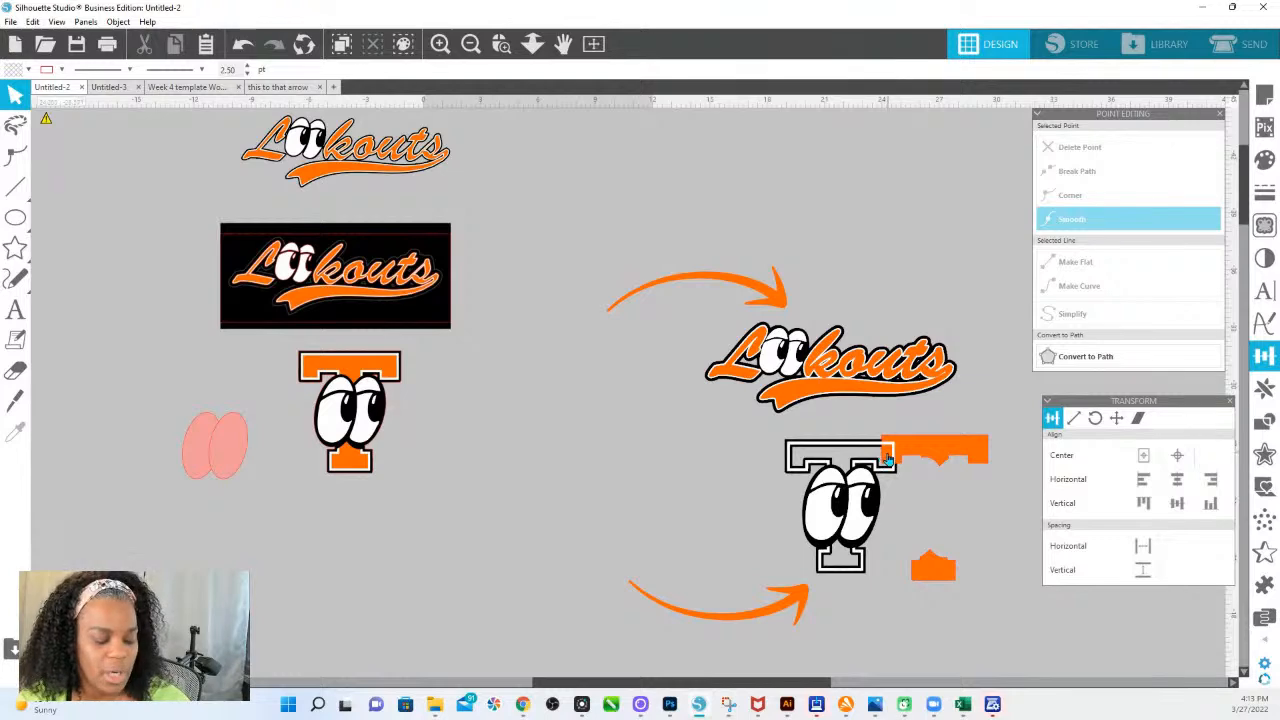
key(ctrl+z)
key(ctrl+z)
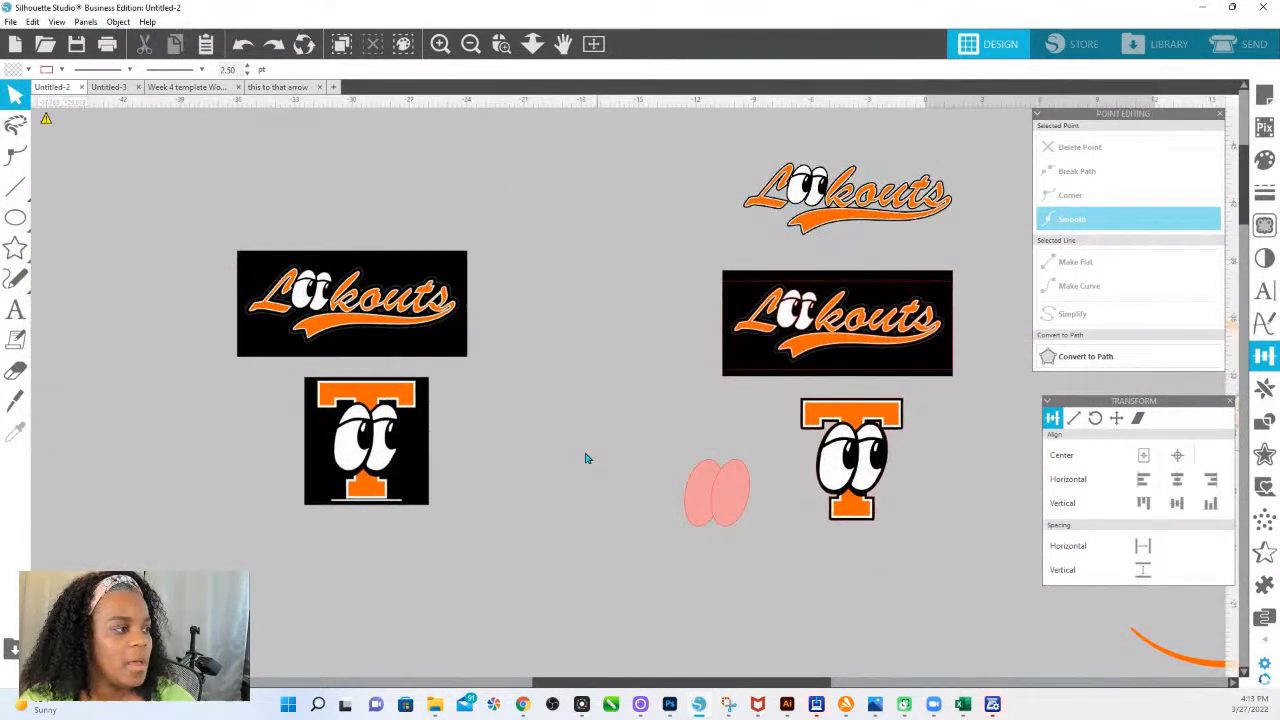
Step: Select a trace area about 7.7 by 6.7 in over the original black-background T image and trace it at a 45% threshold
scroll(390, 430, down, 2)
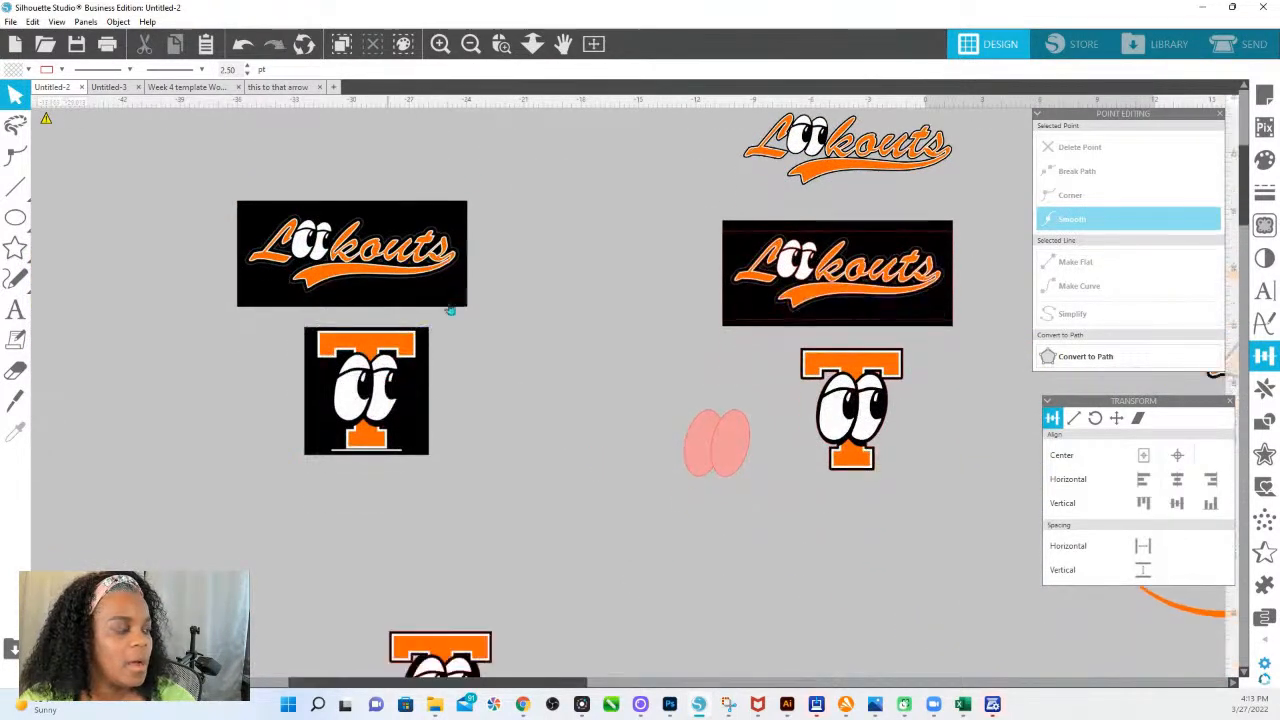
click(505, 44)
drag(288, 315, 533, 542)
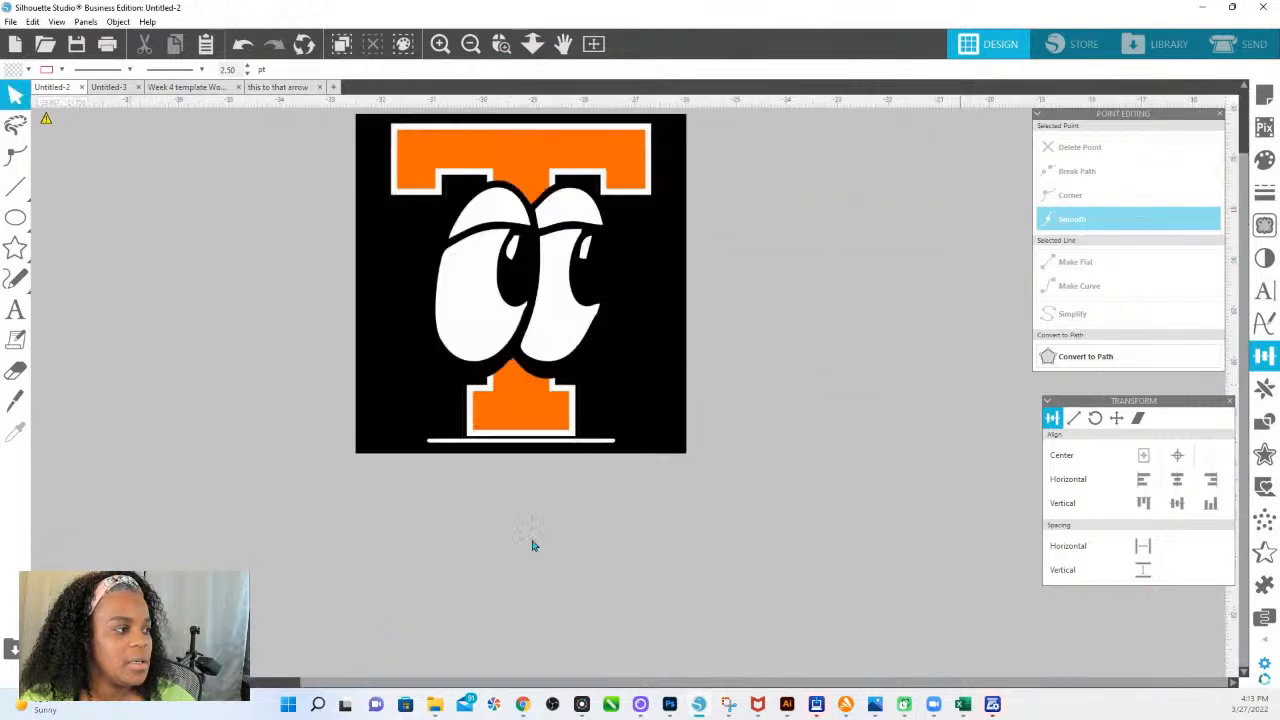
click(1268, 228)
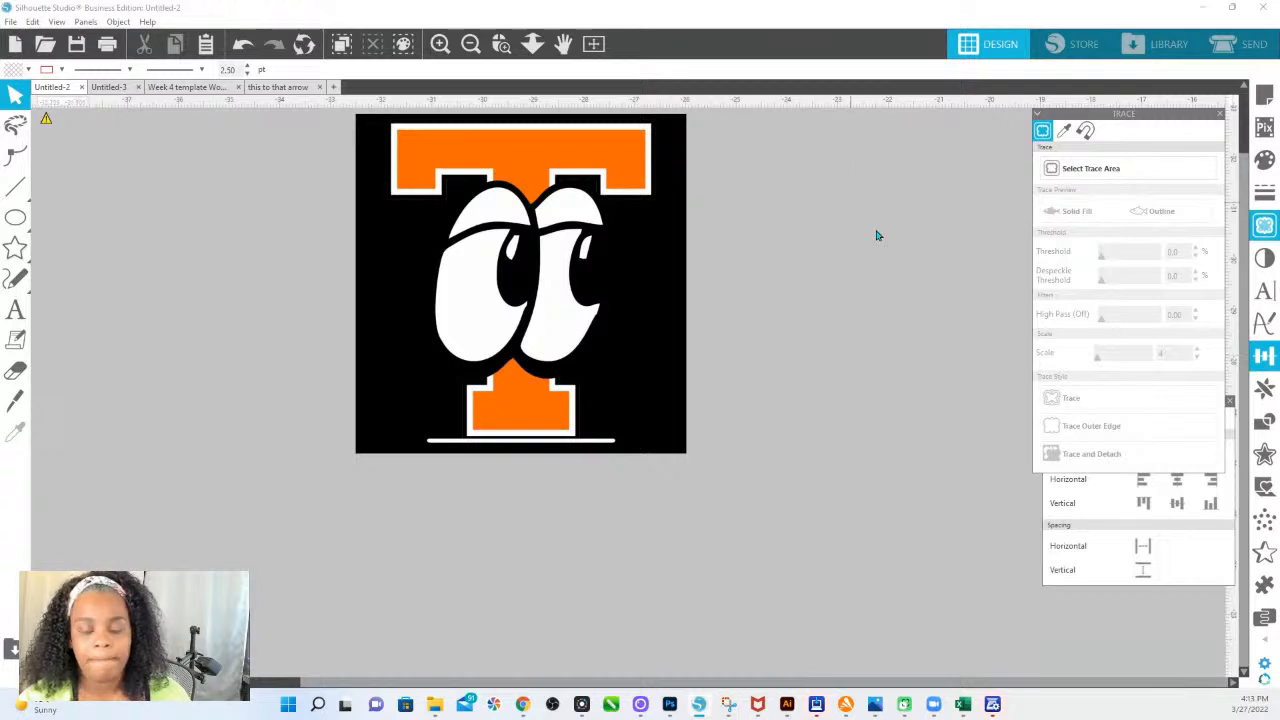
click(1090, 168)
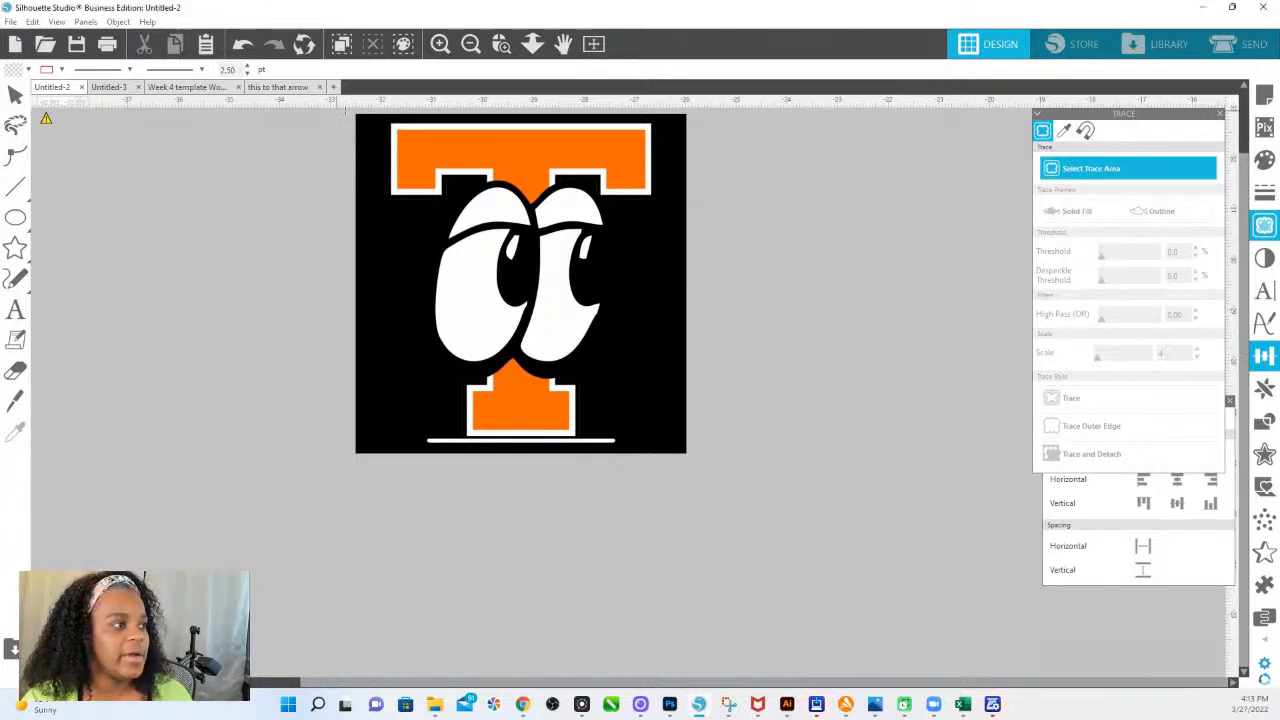
mouse_move(345, 113)
mouse_down()
mouse_move(668, 308)
mouse_move(724, 448)
mouse_up()
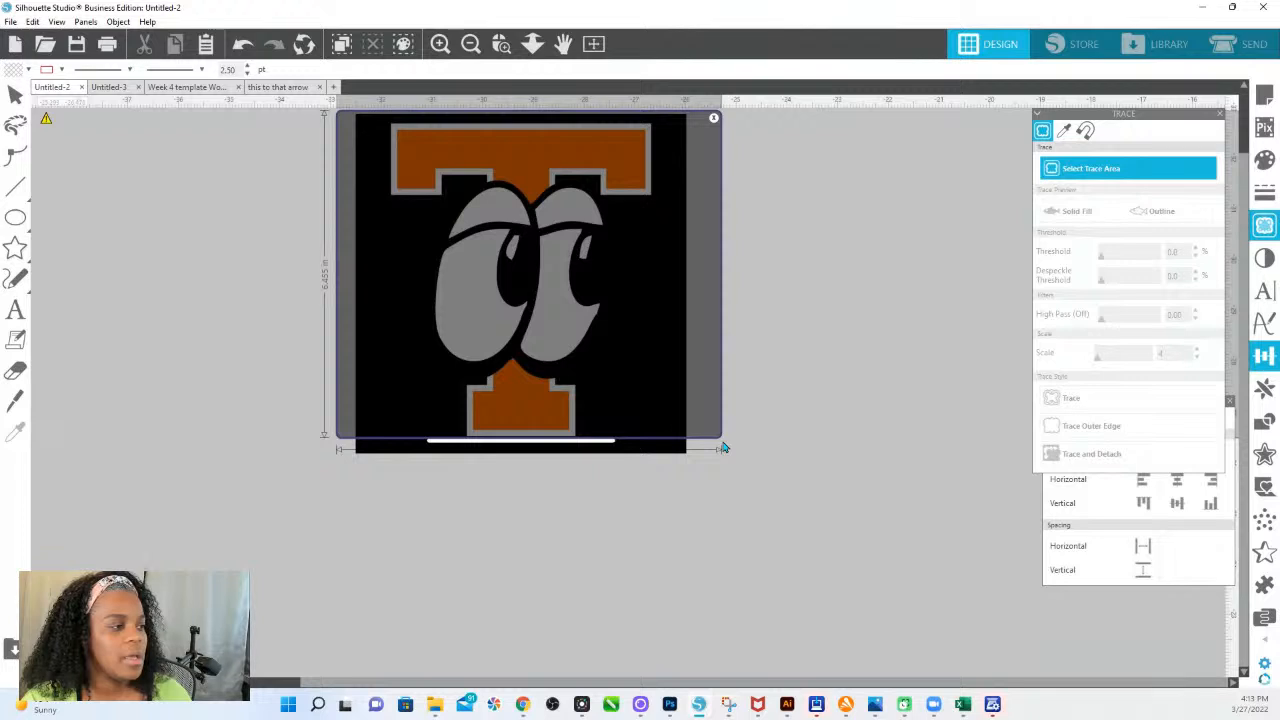
drag(724, 448, 726, 448)
drag(530, 443, 541, 448)
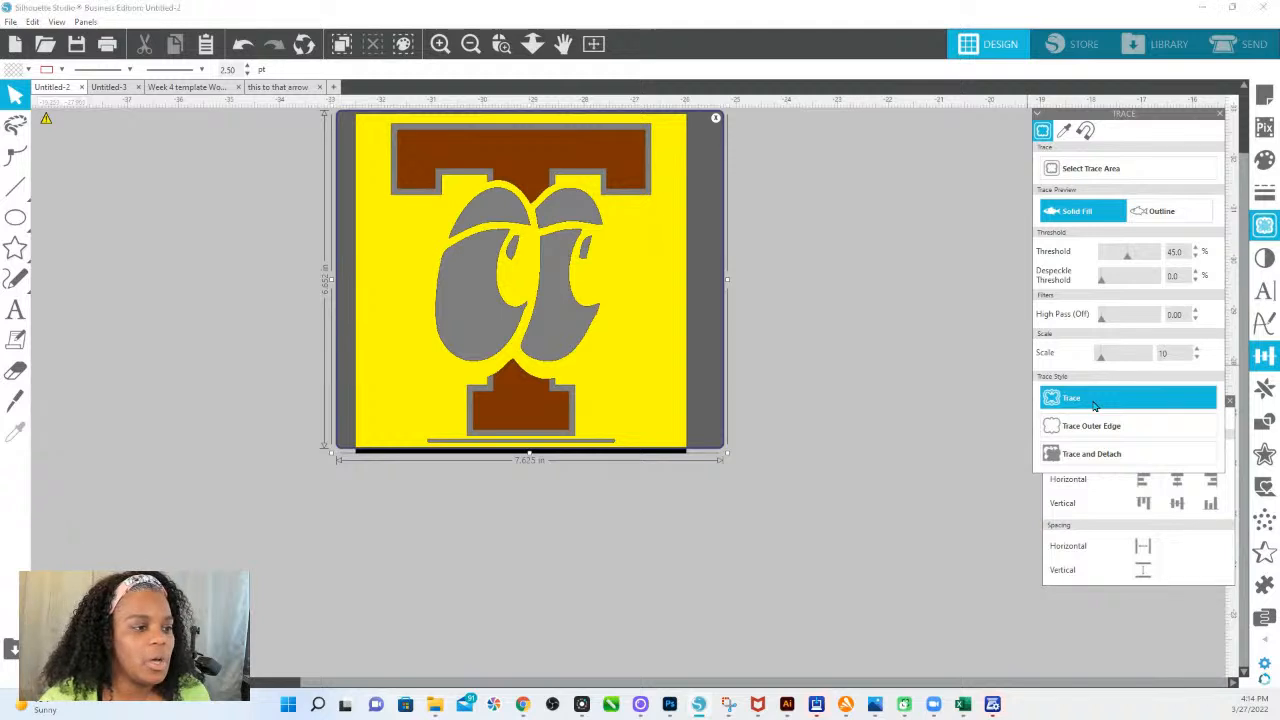
Step: Select a larger trace area about 10.2 by 10.3 in around the whole T image and trace it at about 62% threshold
click(1085, 168)
drag(792, 532, 273, 51)
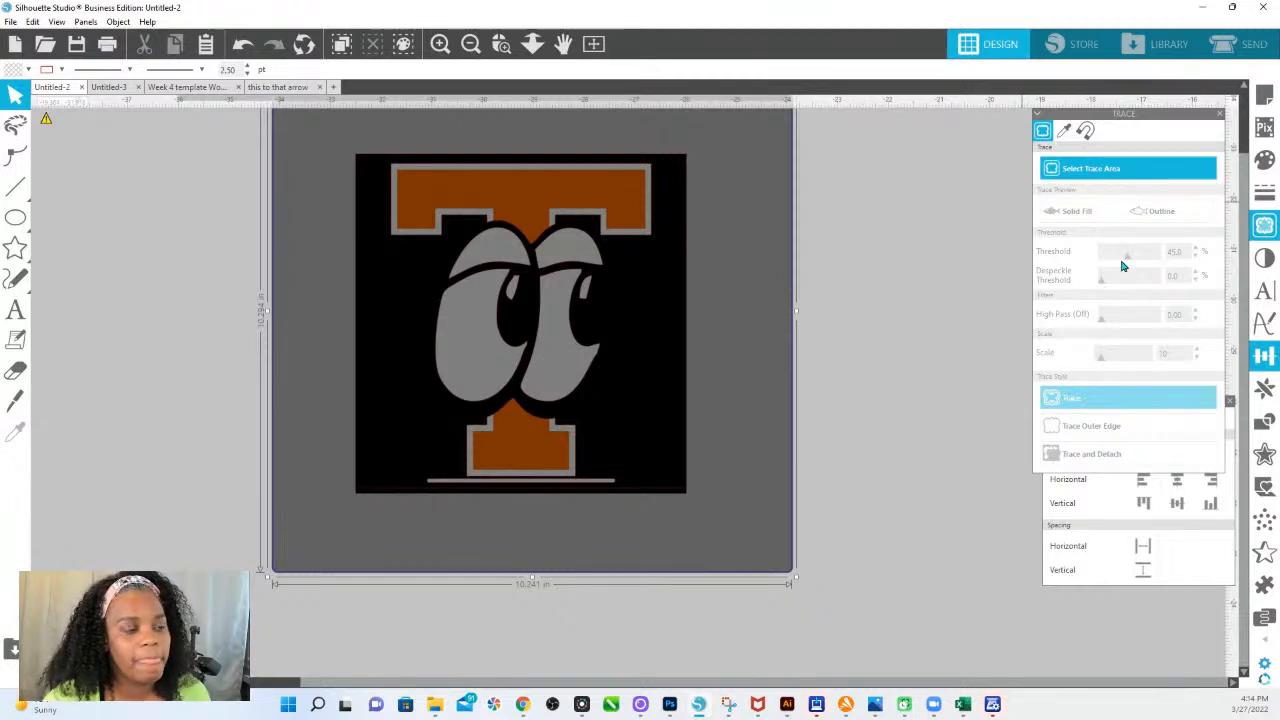
drag(1120, 257, 1138, 259)
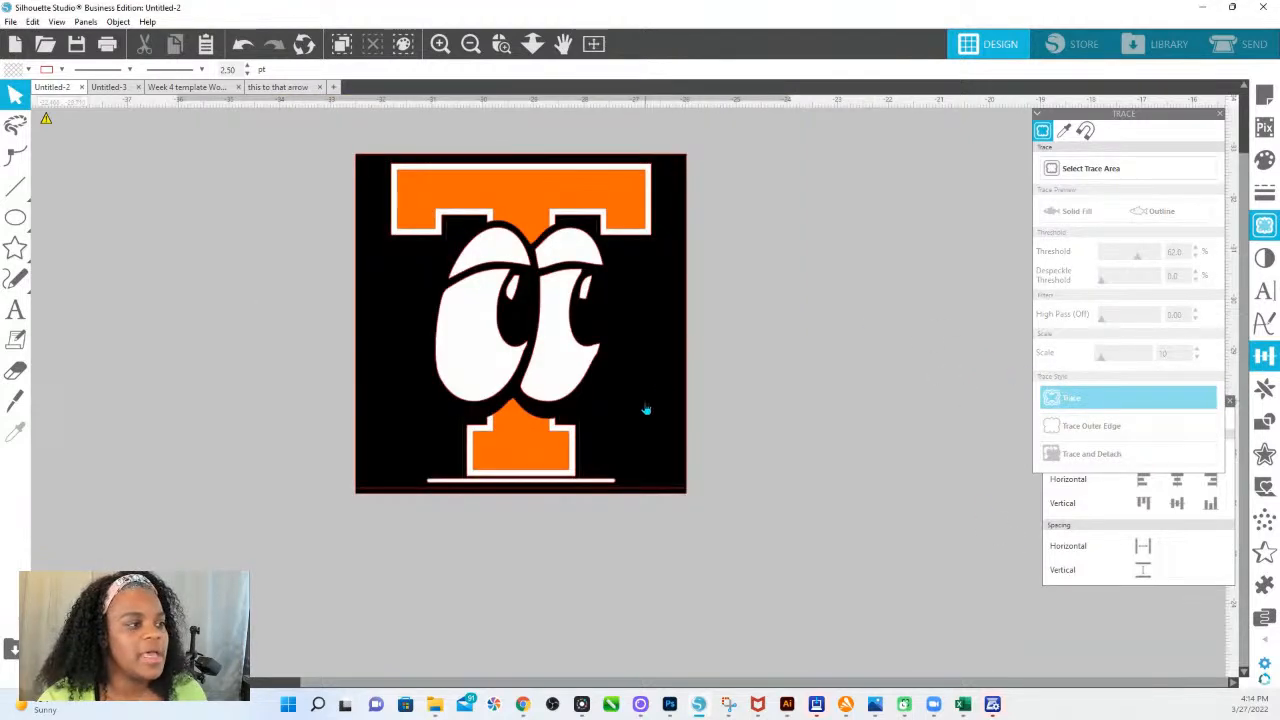
Step: Move the black-background T image off the traced lines and fill the traced outlines with coral red
mouse_move(646, 409)
mouse_down()
mouse_move(505, 308)
mouse_move(248, 441)
mouse_move(20, 429)
mouse_up()
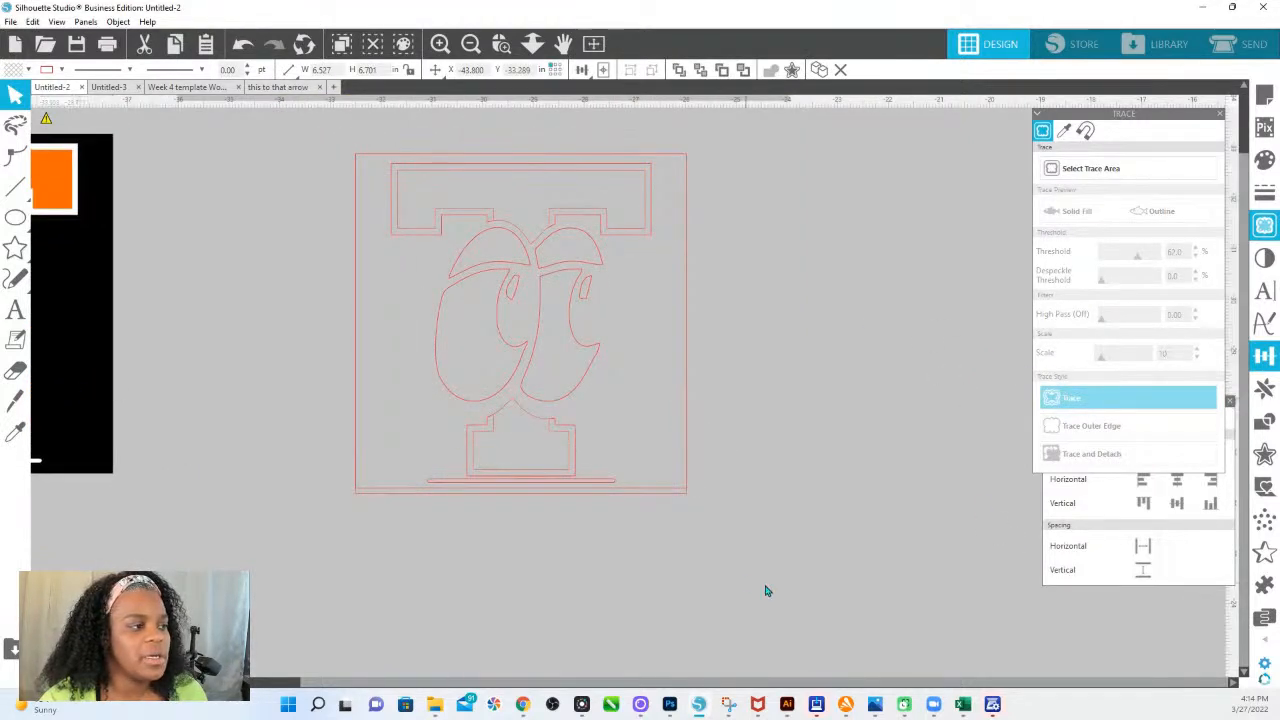
click(371, 158)
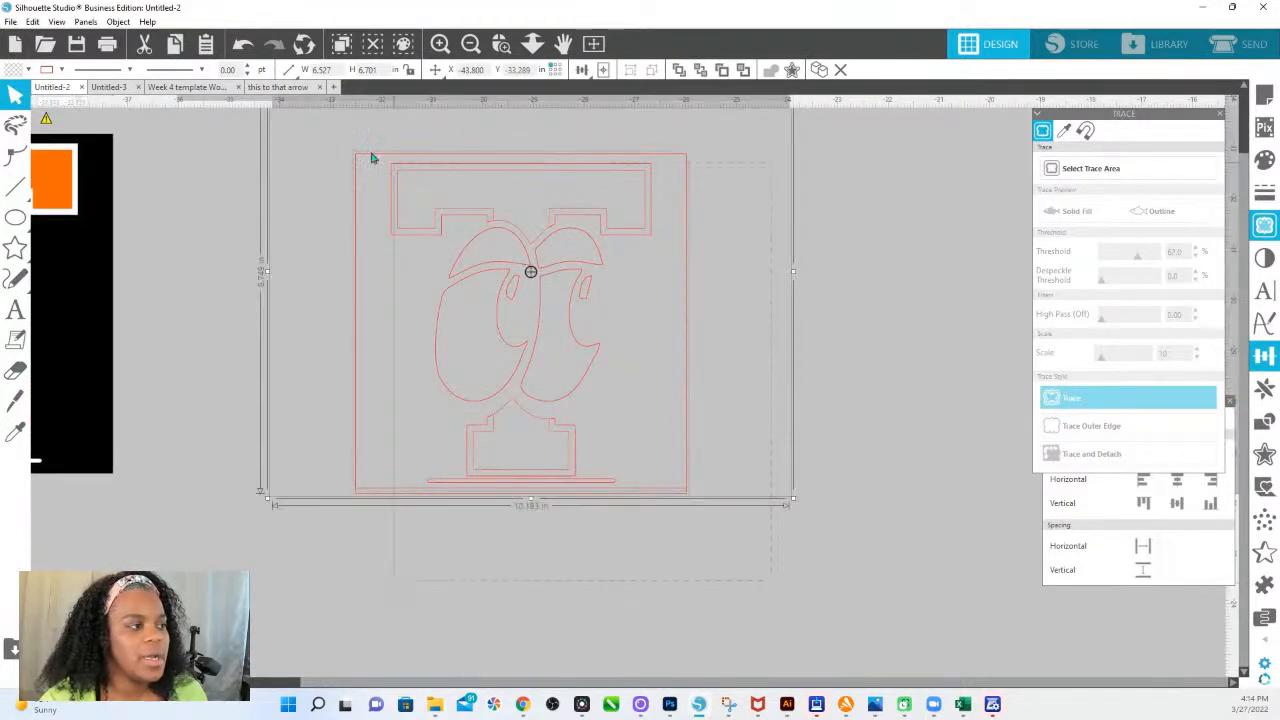
click(1266, 164)
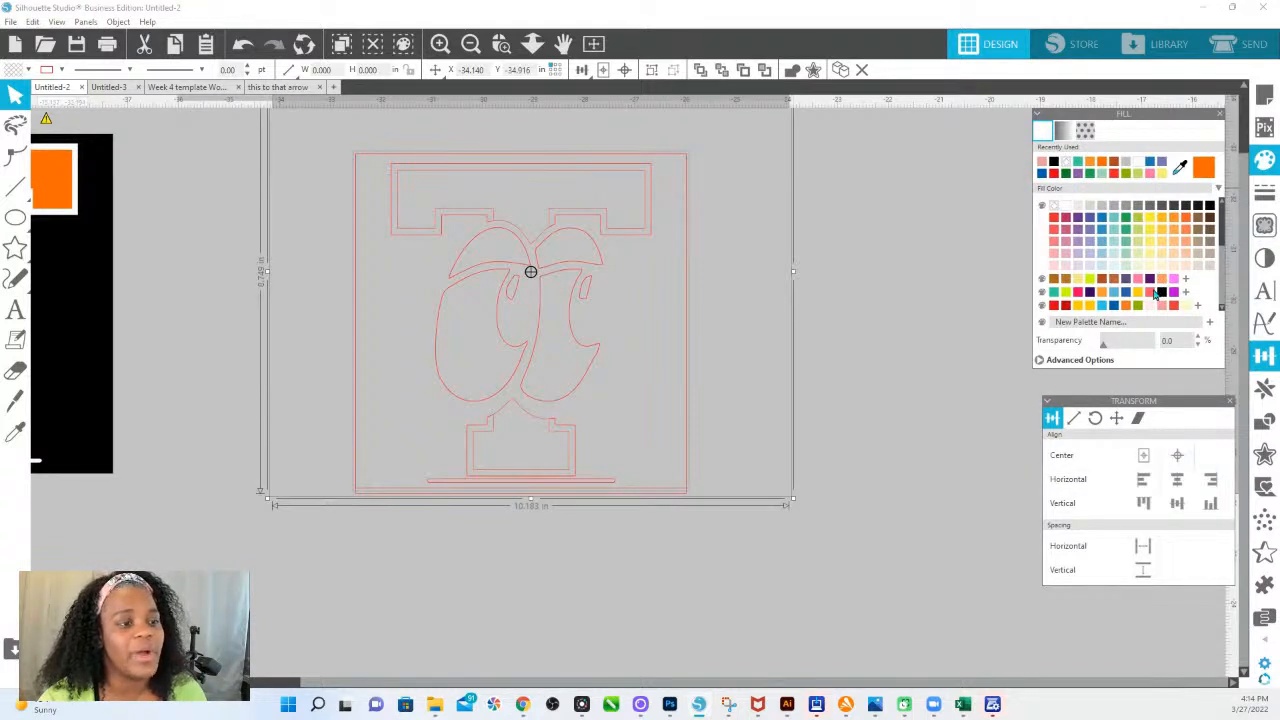
click(1153, 291)
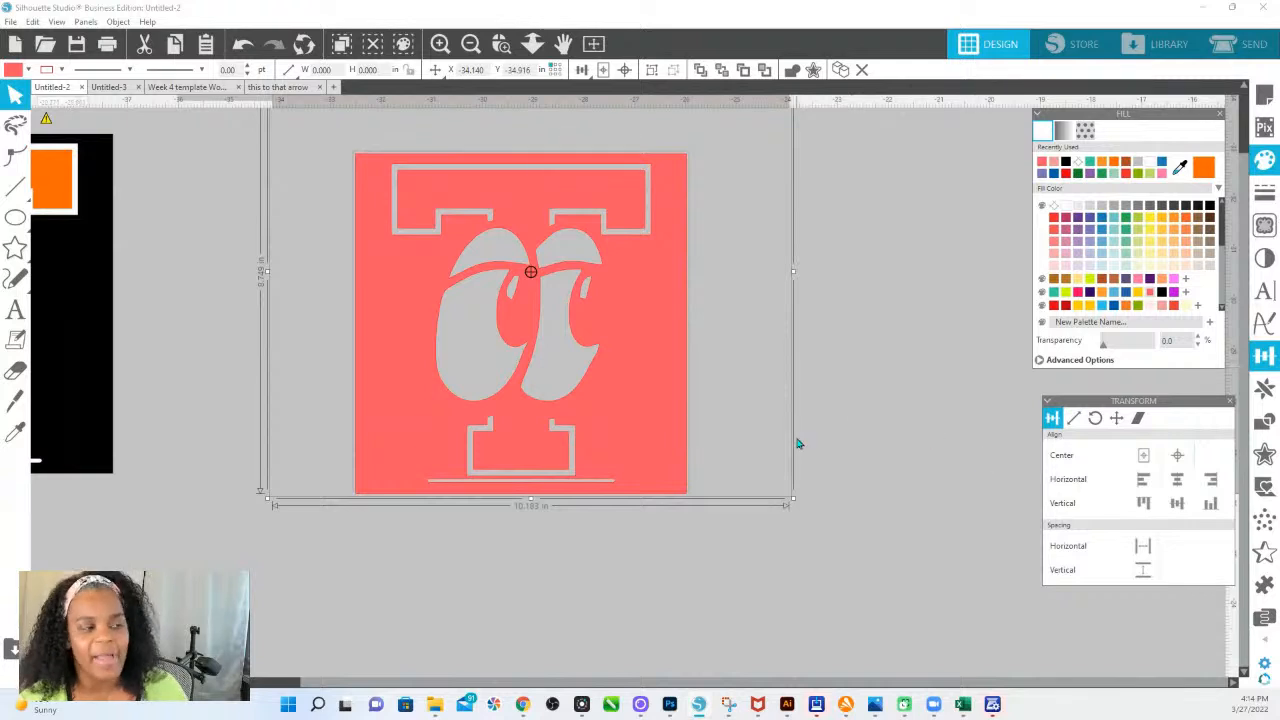
Step: Release the compound path of the large coral red trace and remove the released pieces
right_click(663, 349)
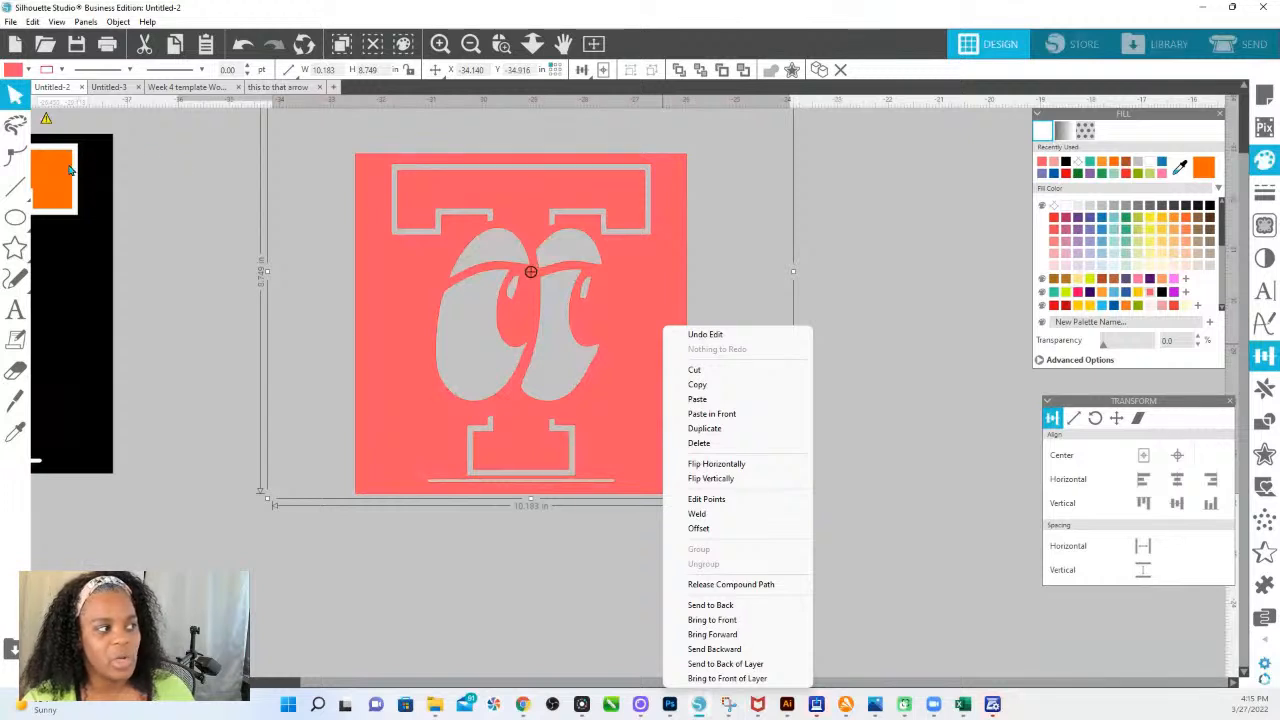
right_click(664, 285)
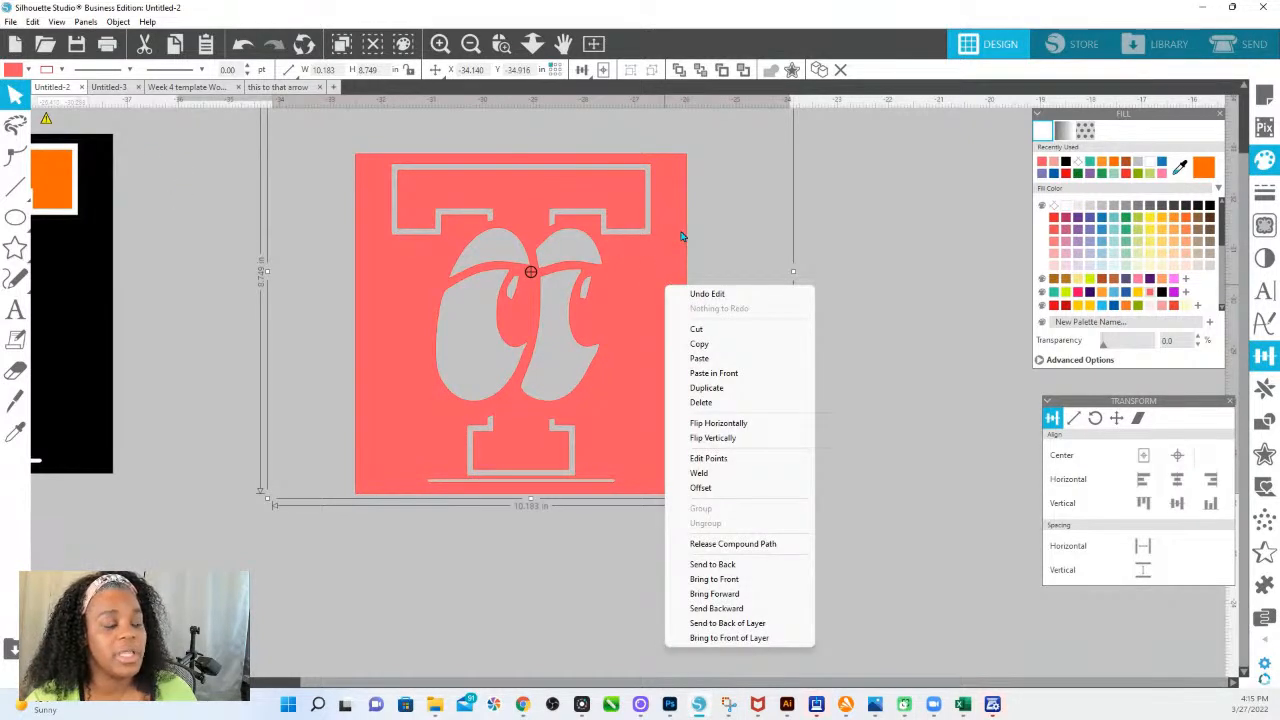
click(811, 248)
click(620, 266)
click(700, 288)
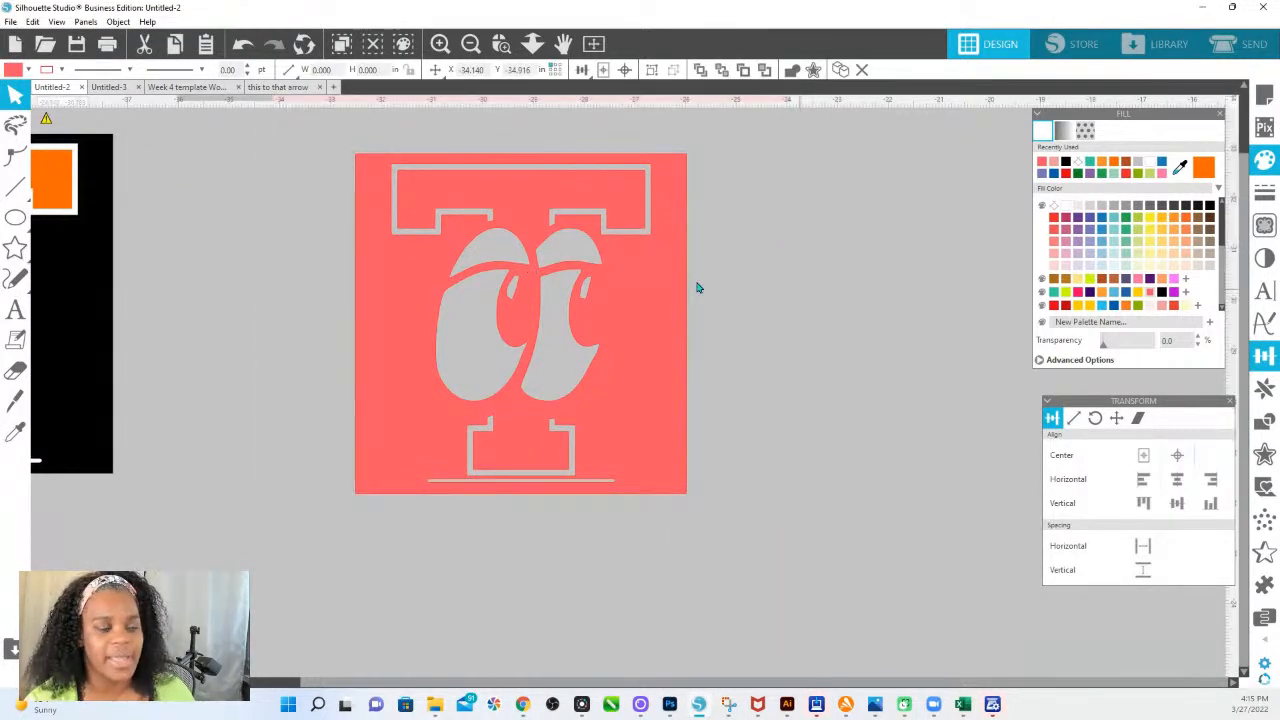
click(655, 290)
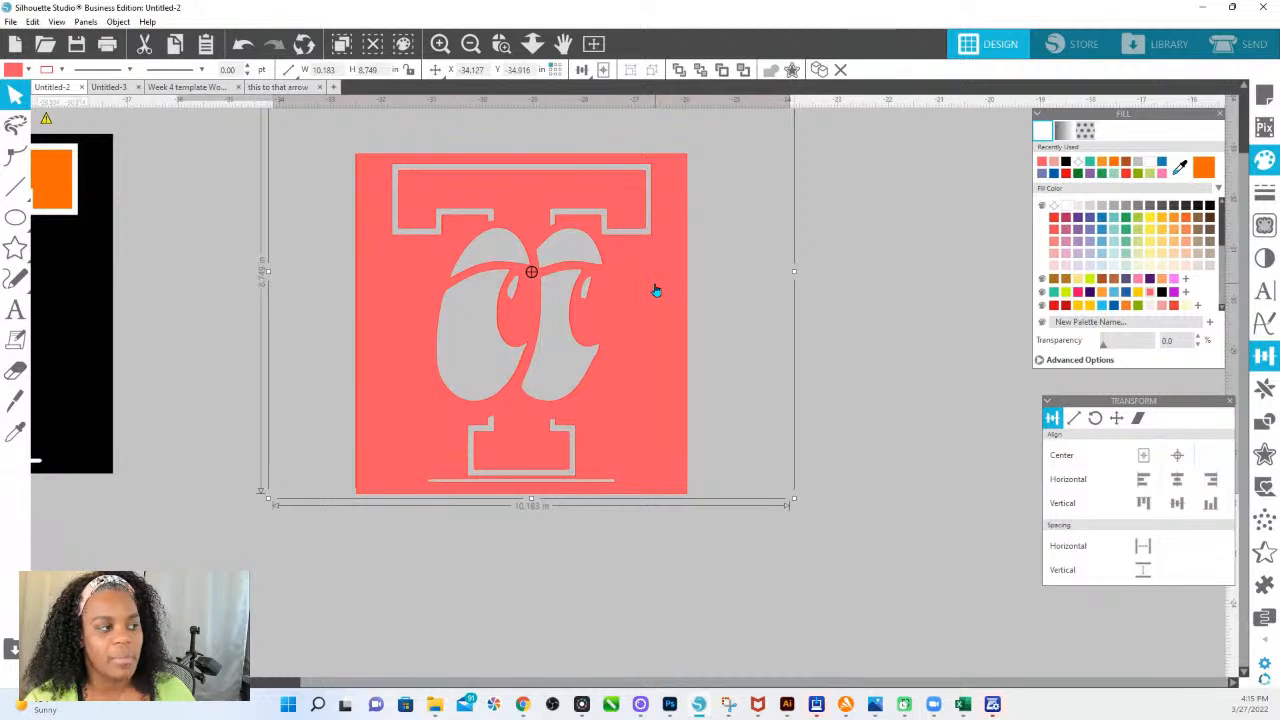
click(654, 283)
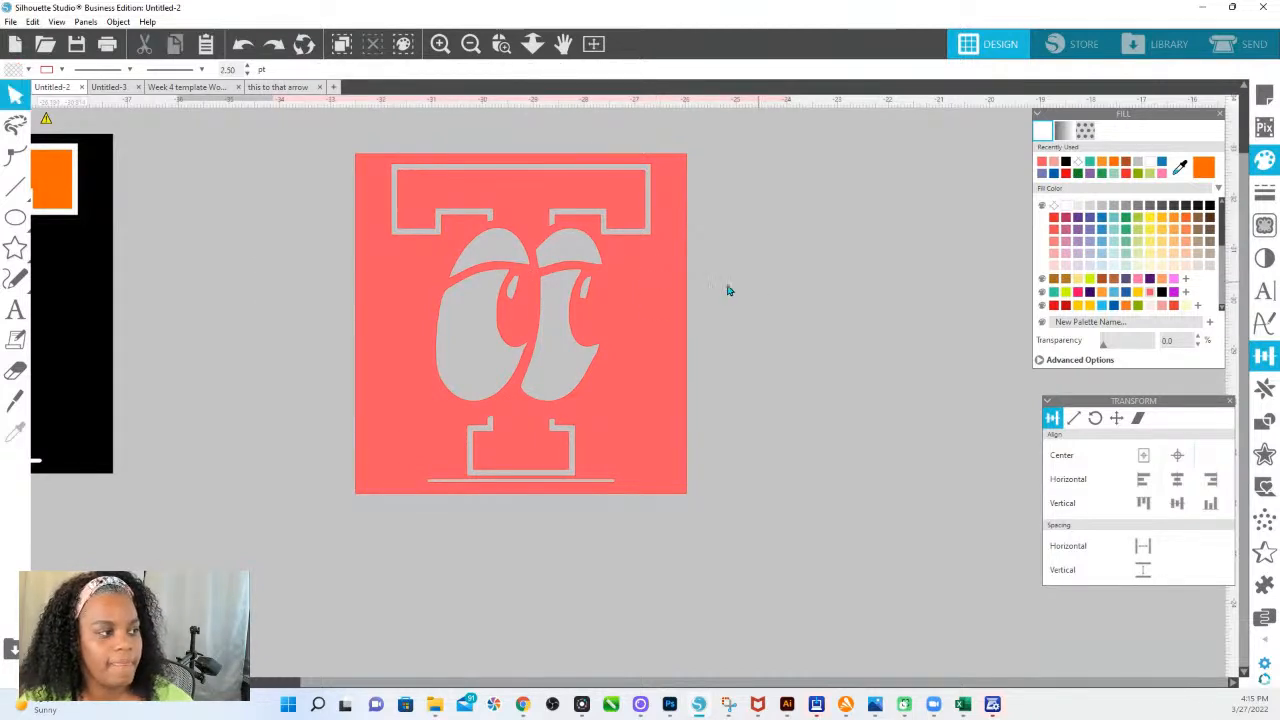
click(654, 291)
right_click(653, 289)
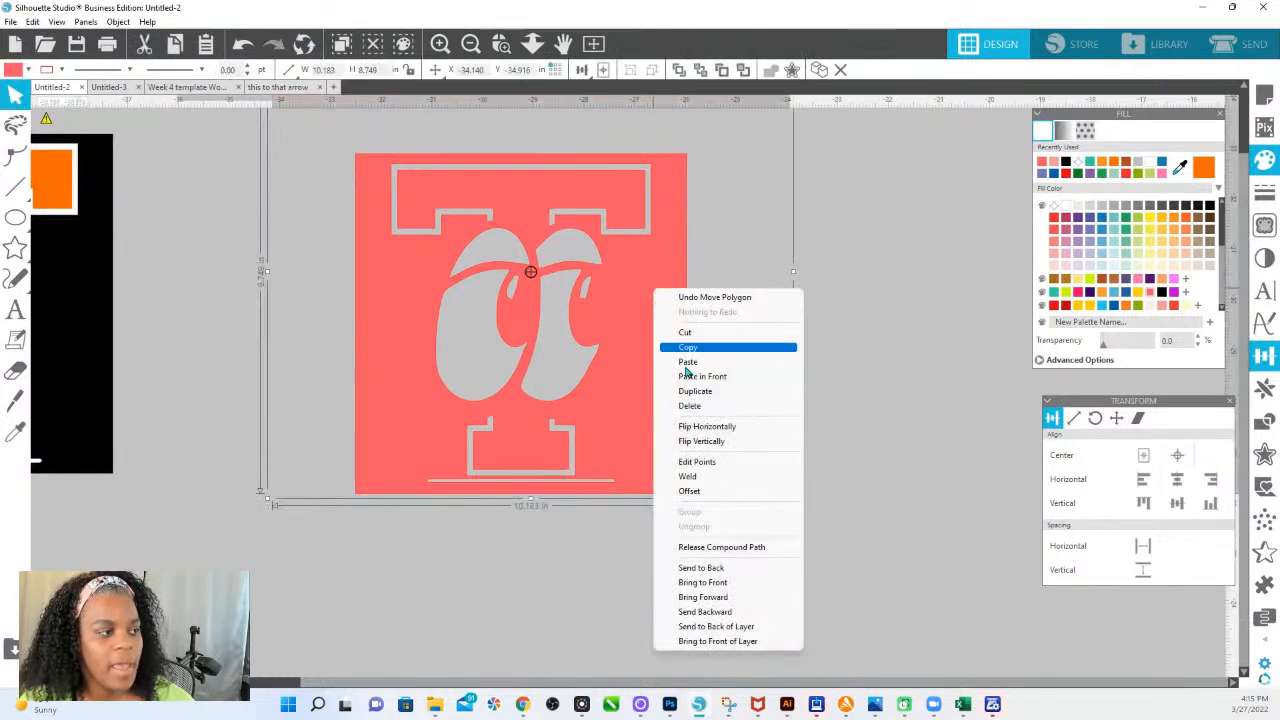
click(709, 547)
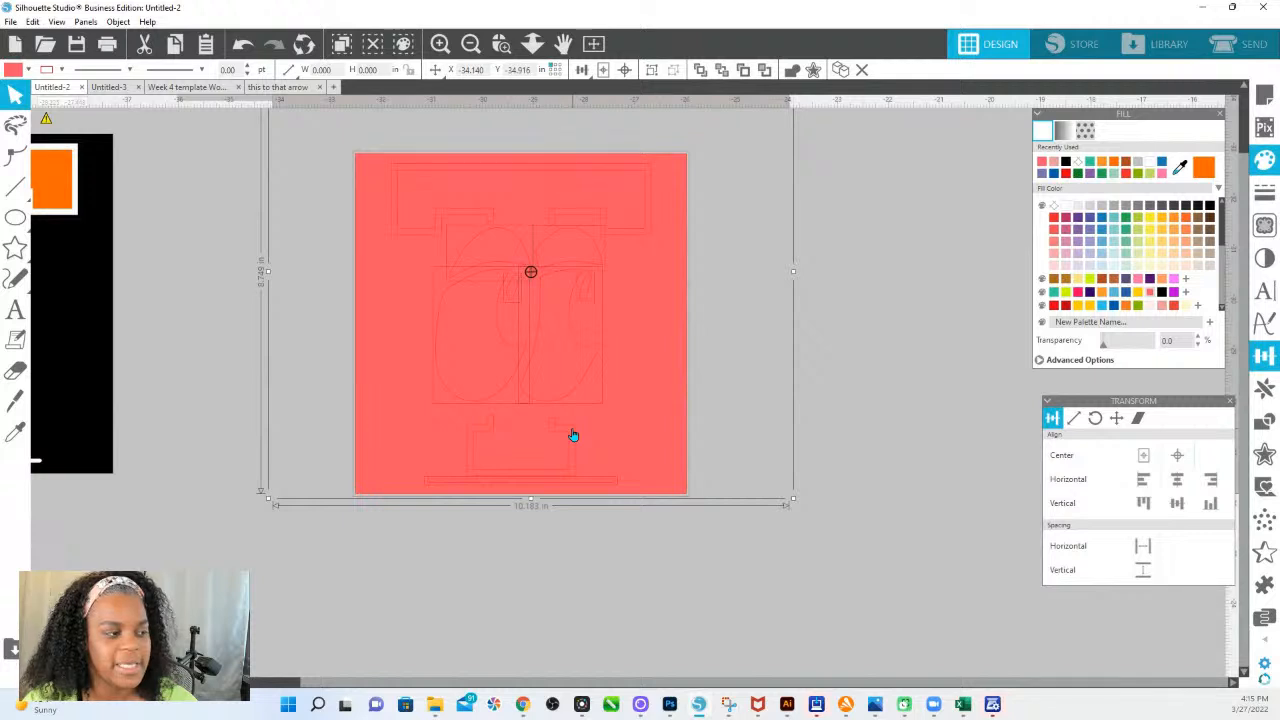
key(ctrl+z)
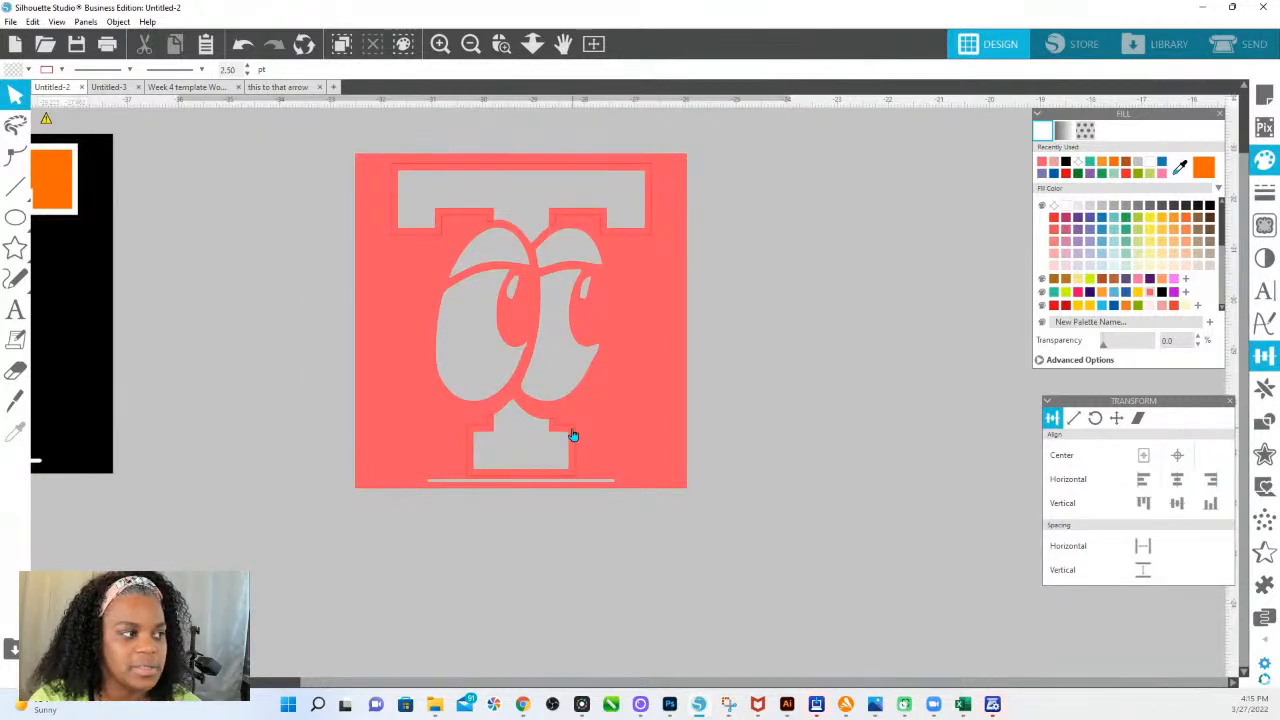
Step: Fill the remaining traced background block around the T and eyes with light orange
click(628, 424)
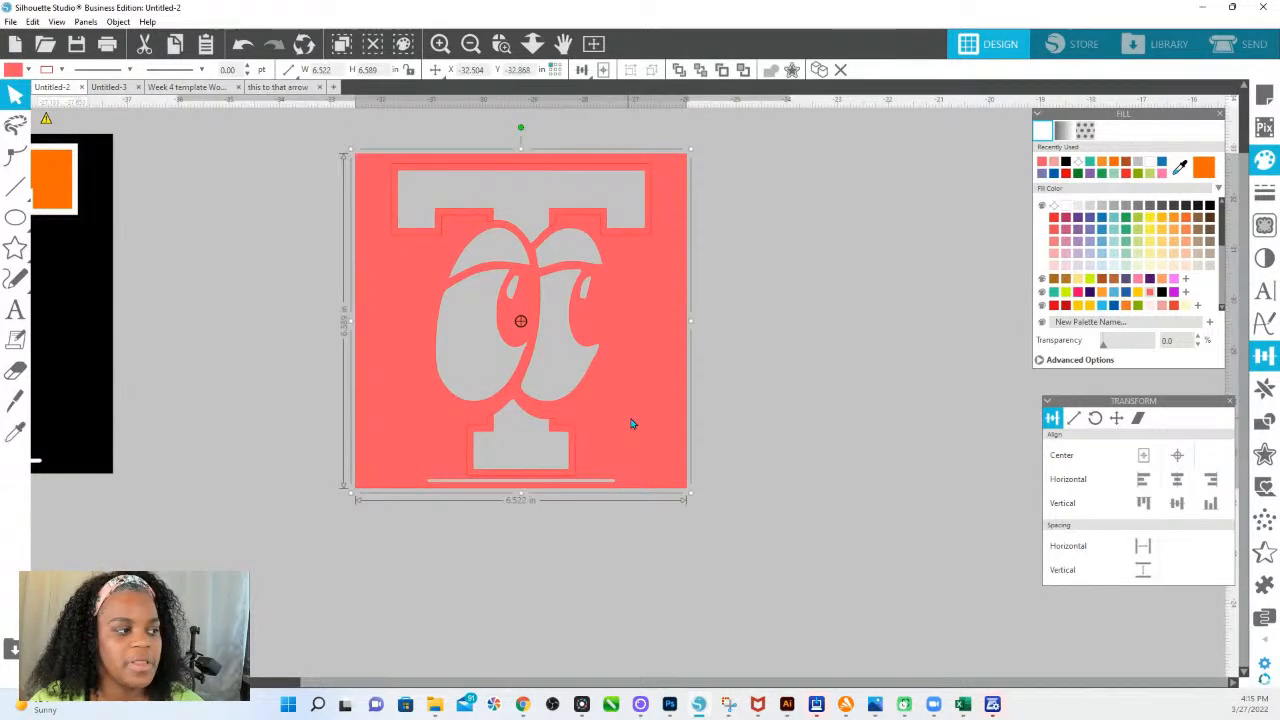
click(1163, 291)
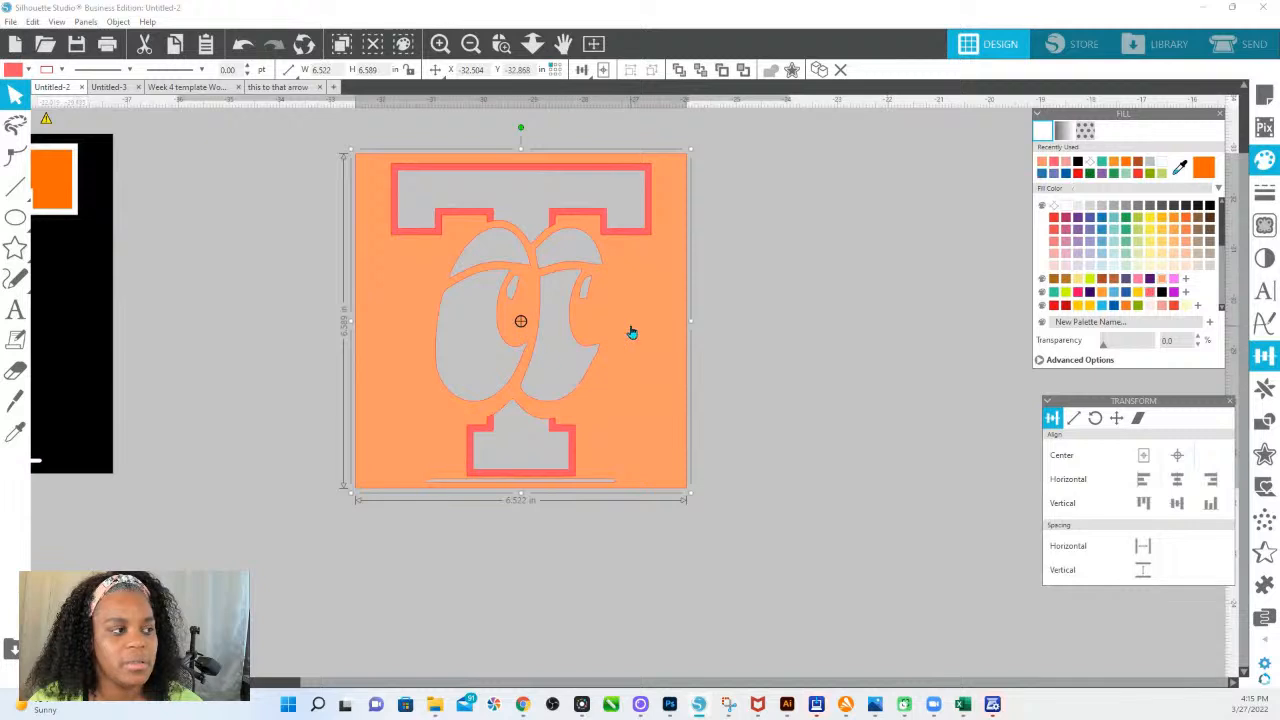
Step: Release the light orange trace's compound path and delete the square background and the thin line beneath the T
right_click(631, 330)
click(706, 584)
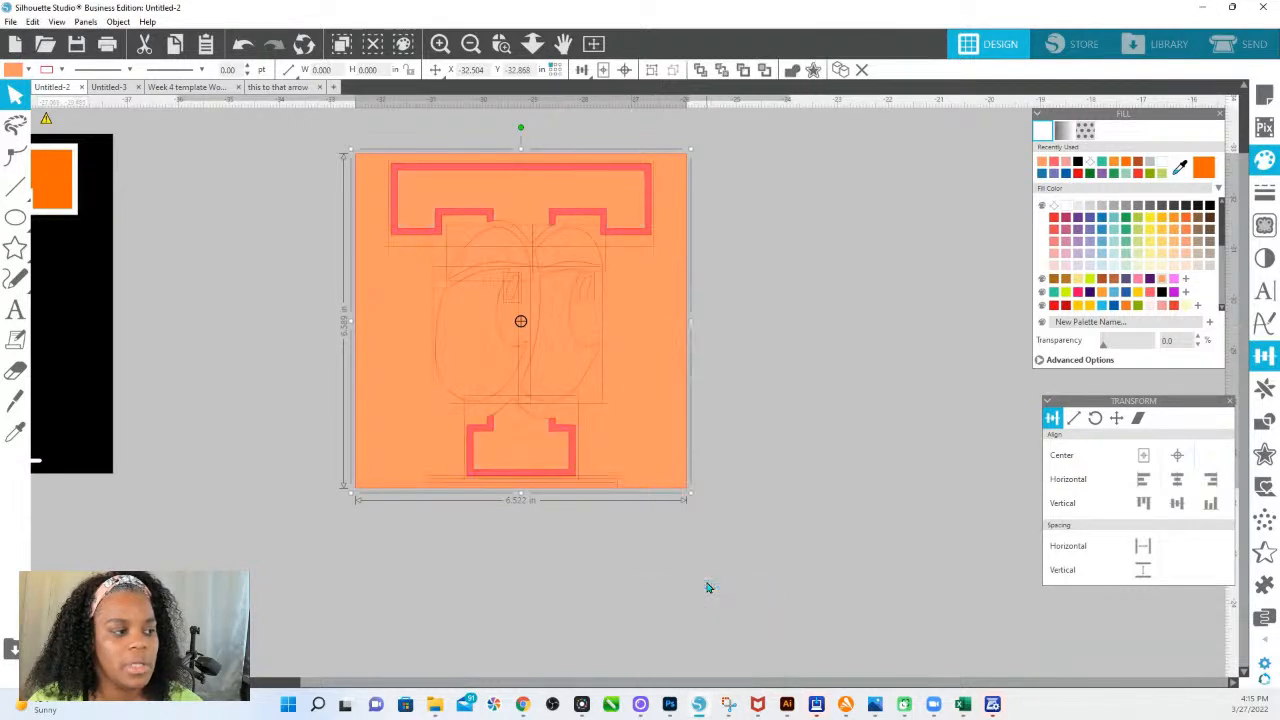
click(768, 286)
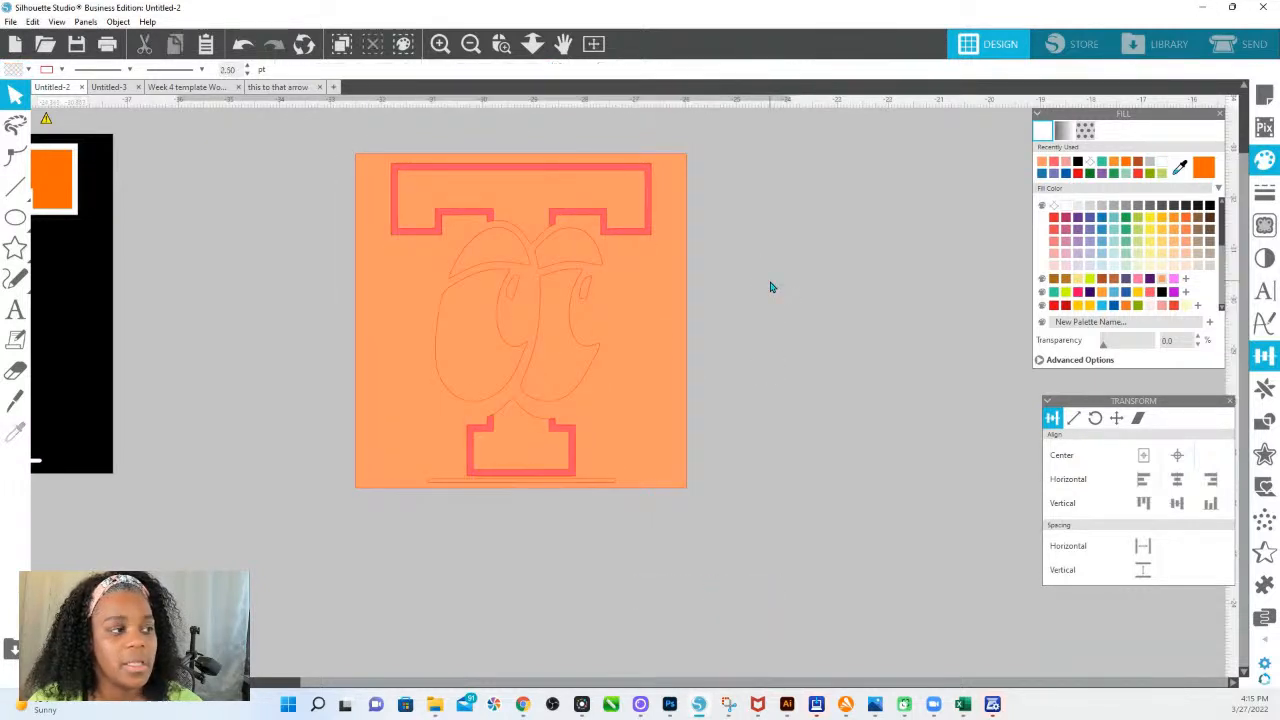
click(643, 463)
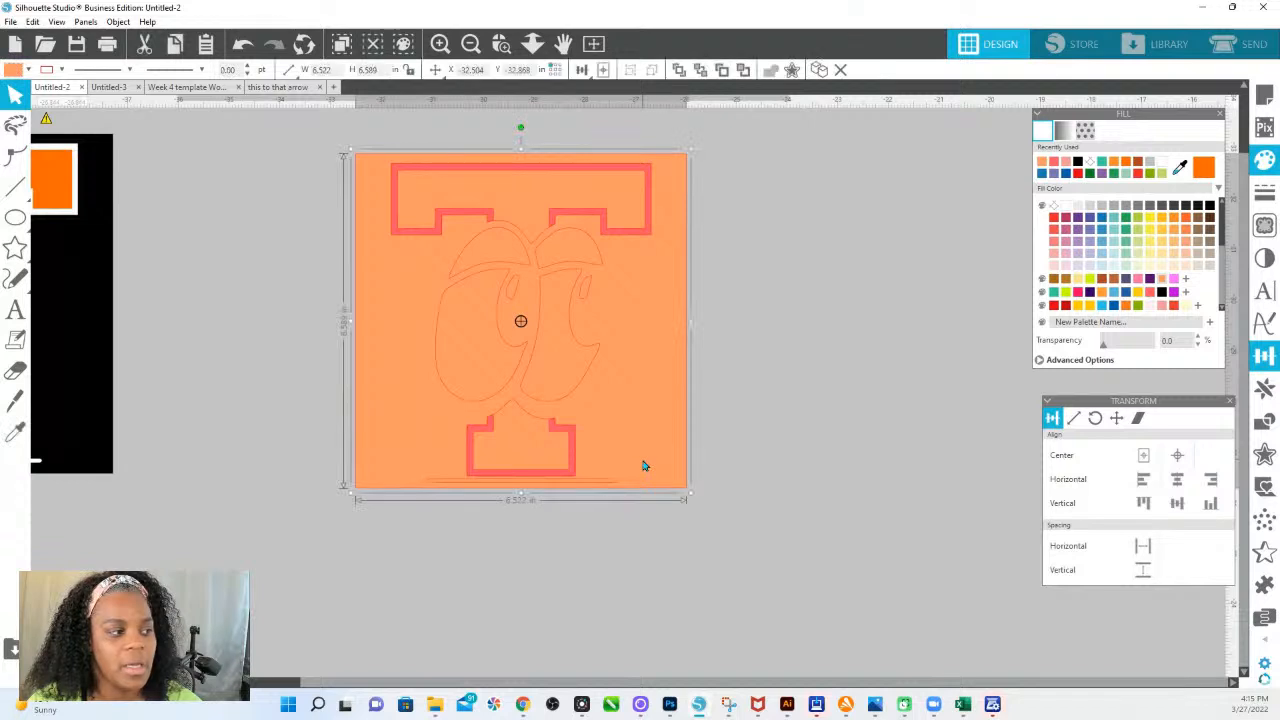
key(Delete)
click(591, 483)
key(Delete)
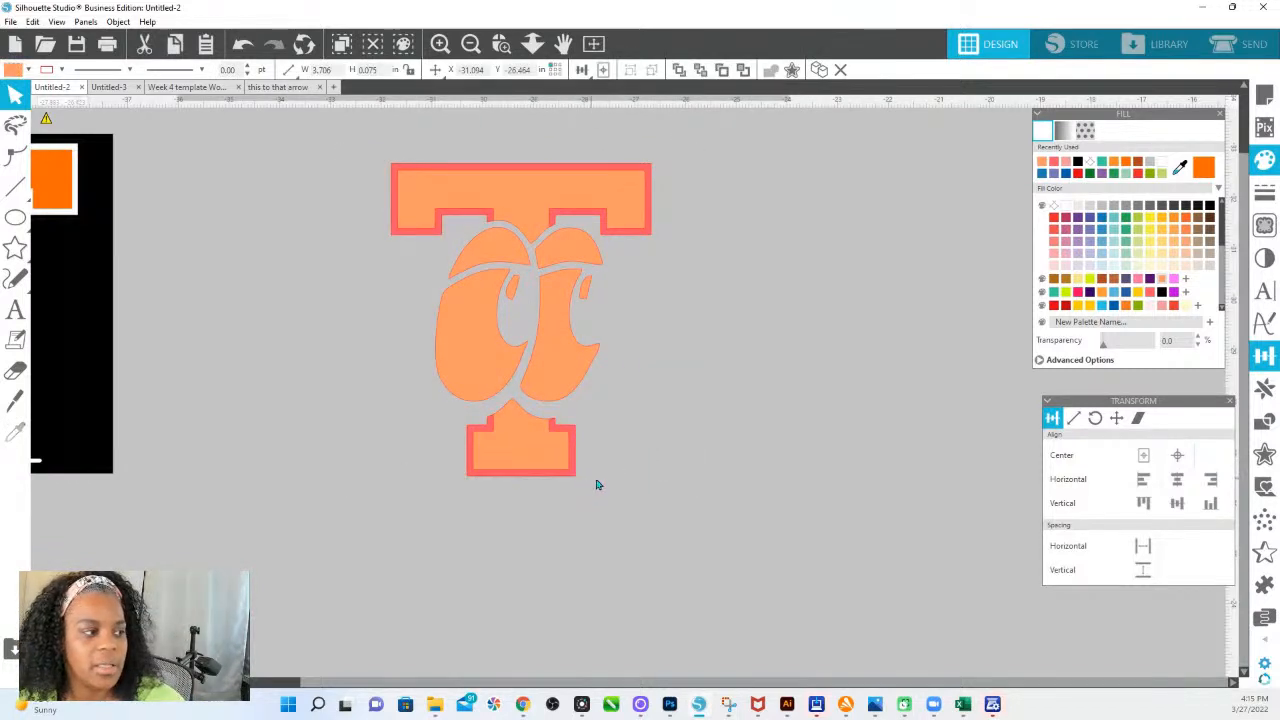
Step: Group the coral red outlines of the T's upper and lower parts and fill them with white
click(643, 235)
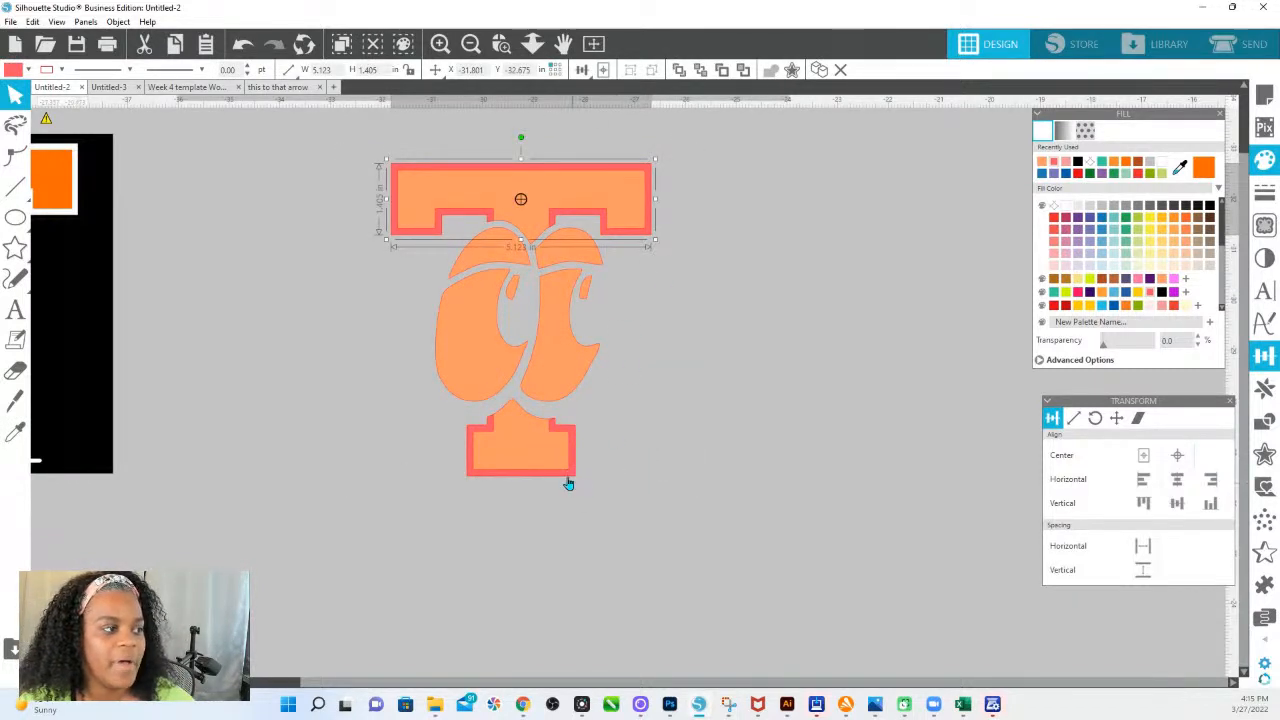
shift+click(566, 482)
right_click(566, 482)
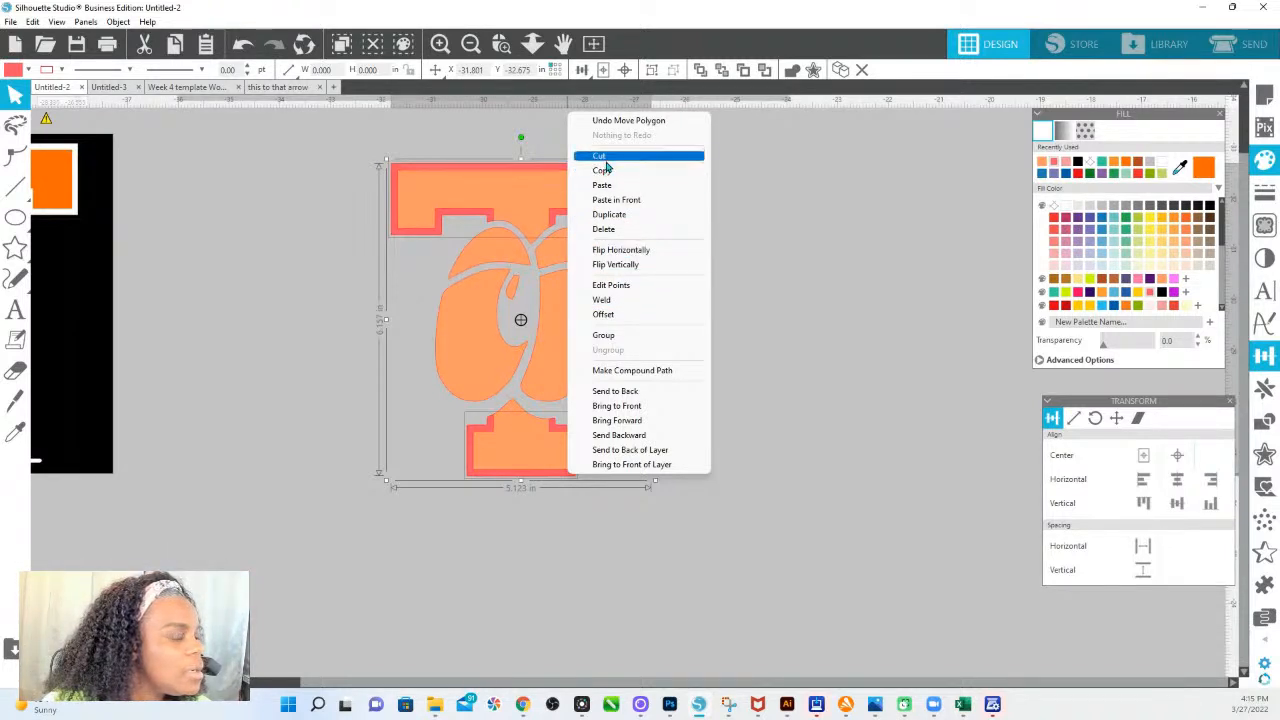
click(604, 335)
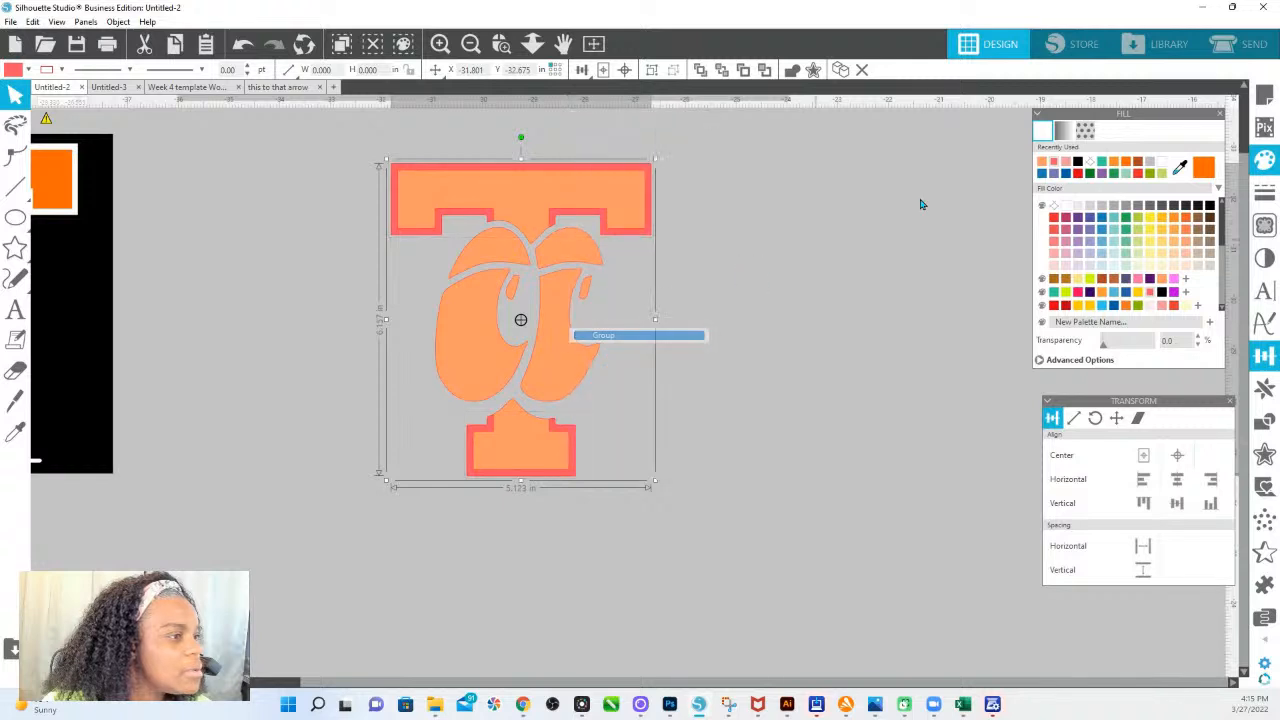
click(1066, 208)
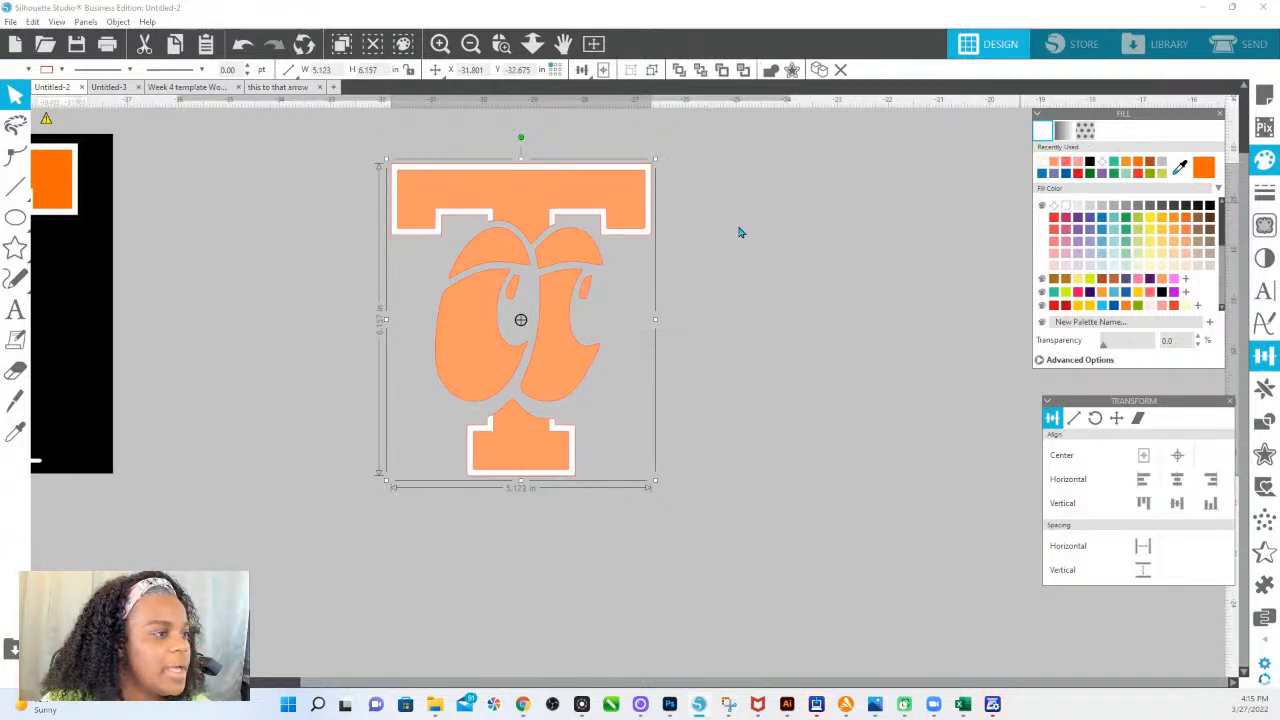
Step: Group the T's two inner light orange pieces and fill them with the orange sampled from the original T image
click(616, 204)
shift+click(562, 447)
right_click(560, 448)
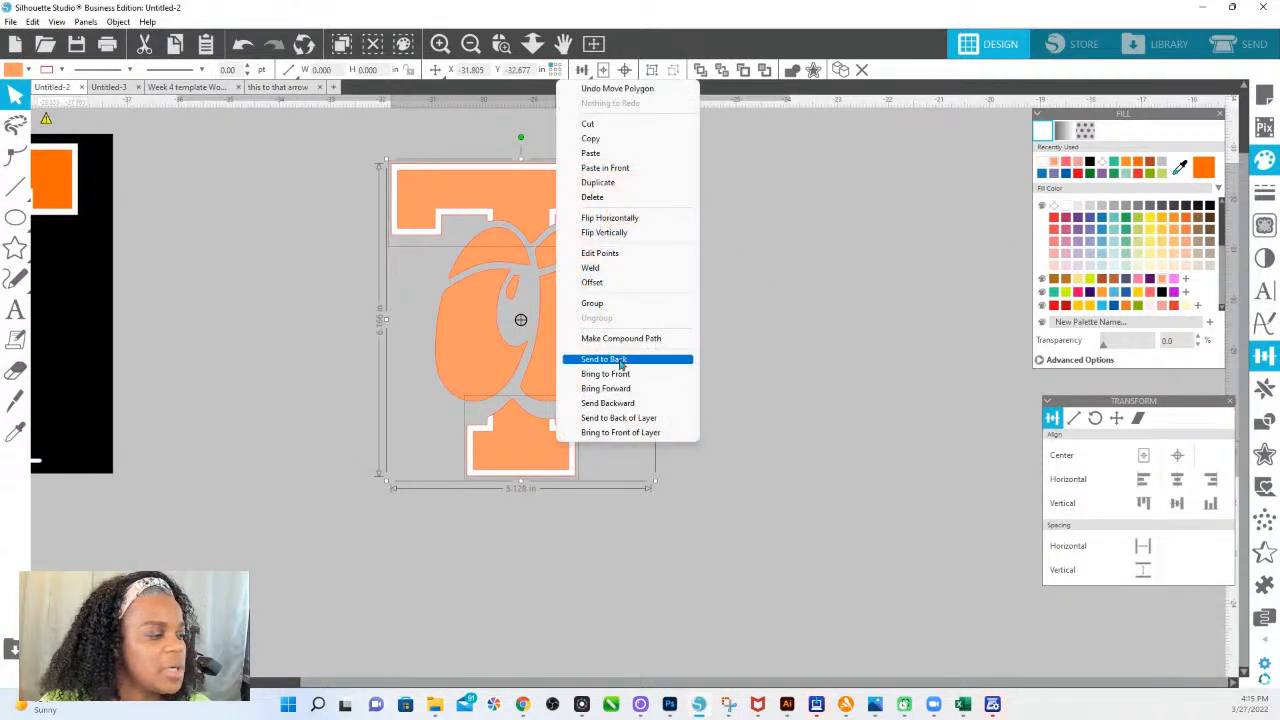
click(600, 302)
click(1180, 168)
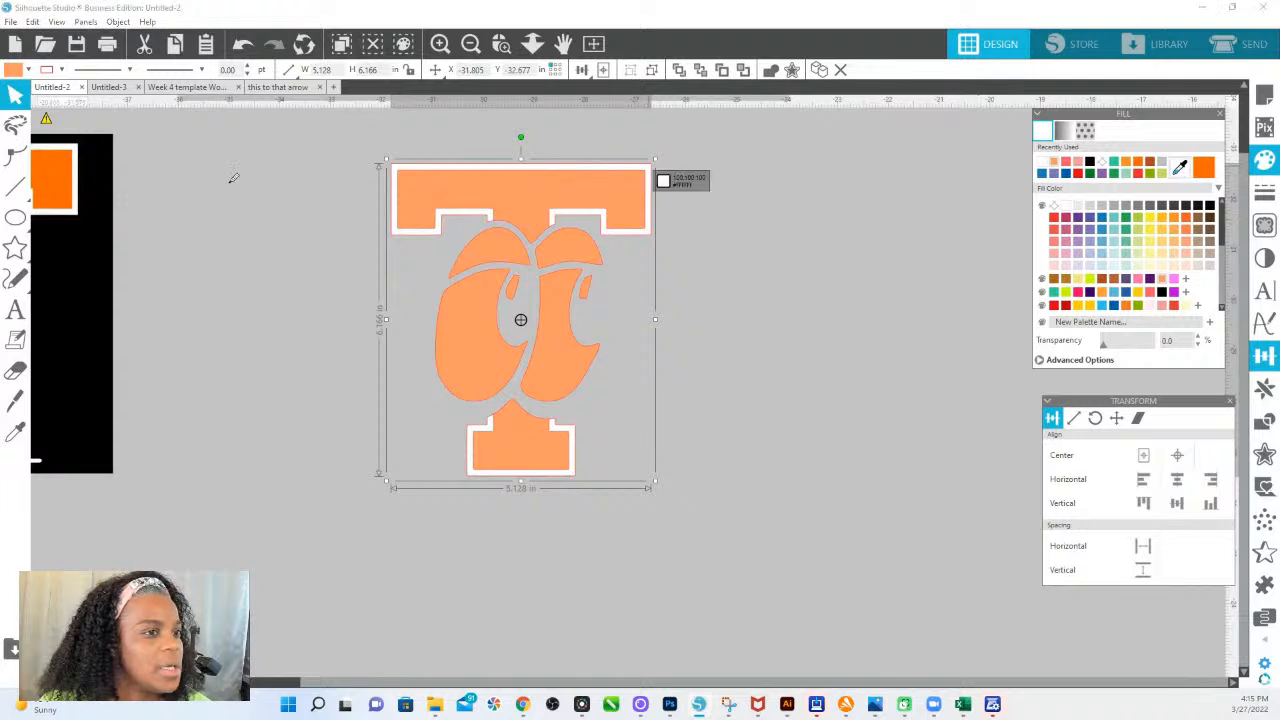
click(60, 184)
click(764, 374)
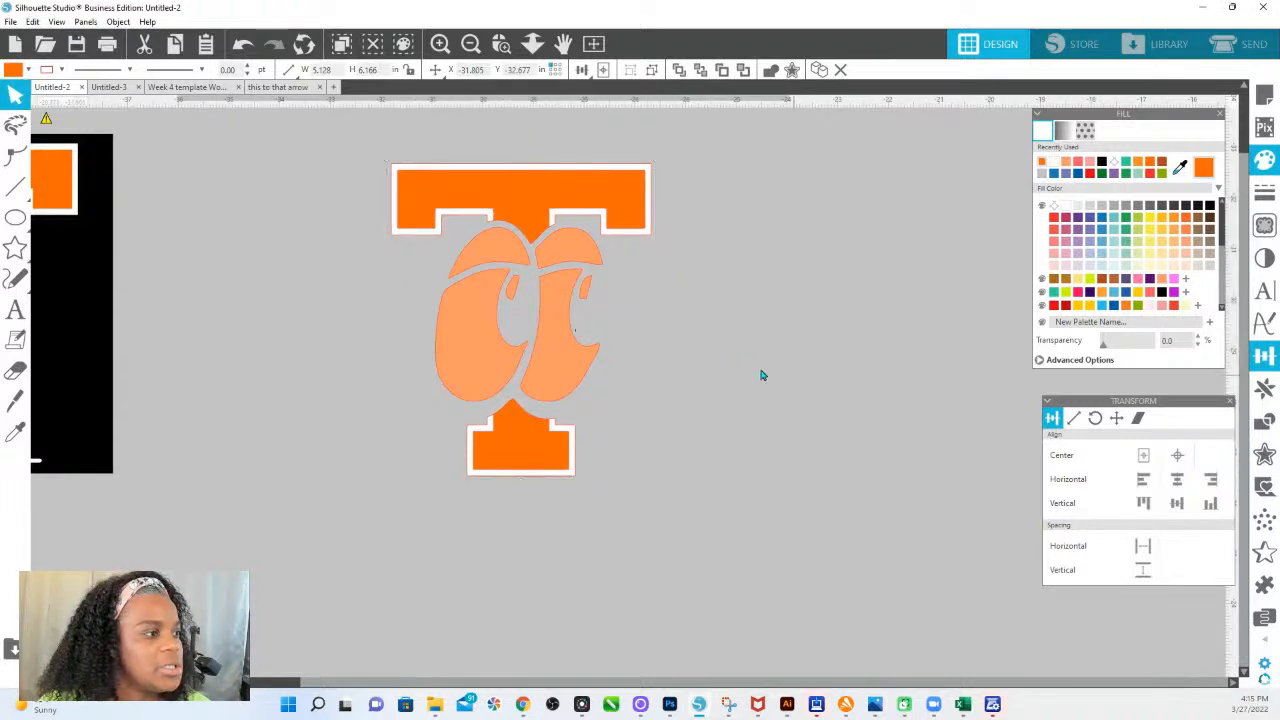
Step: Fill all the light orange eye shapes with white and group them
drag(674, 374, 457, 255)
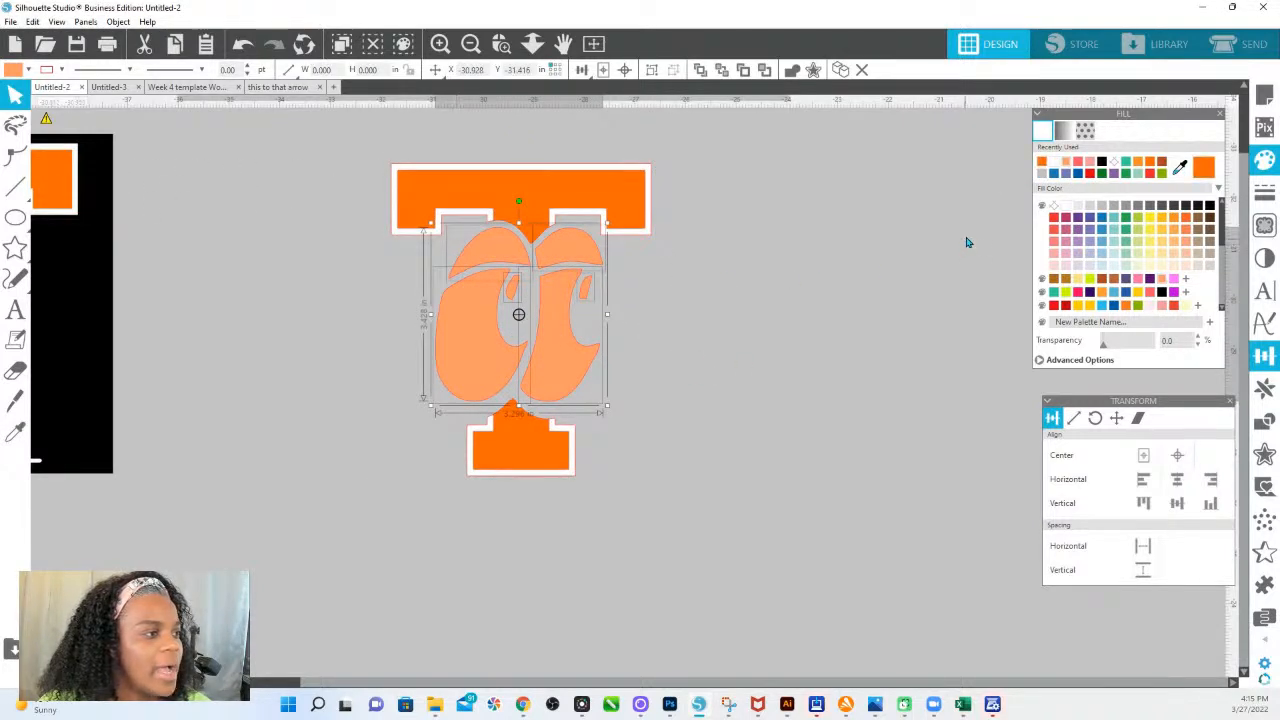
click(1066, 207)
right_click(569, 258)
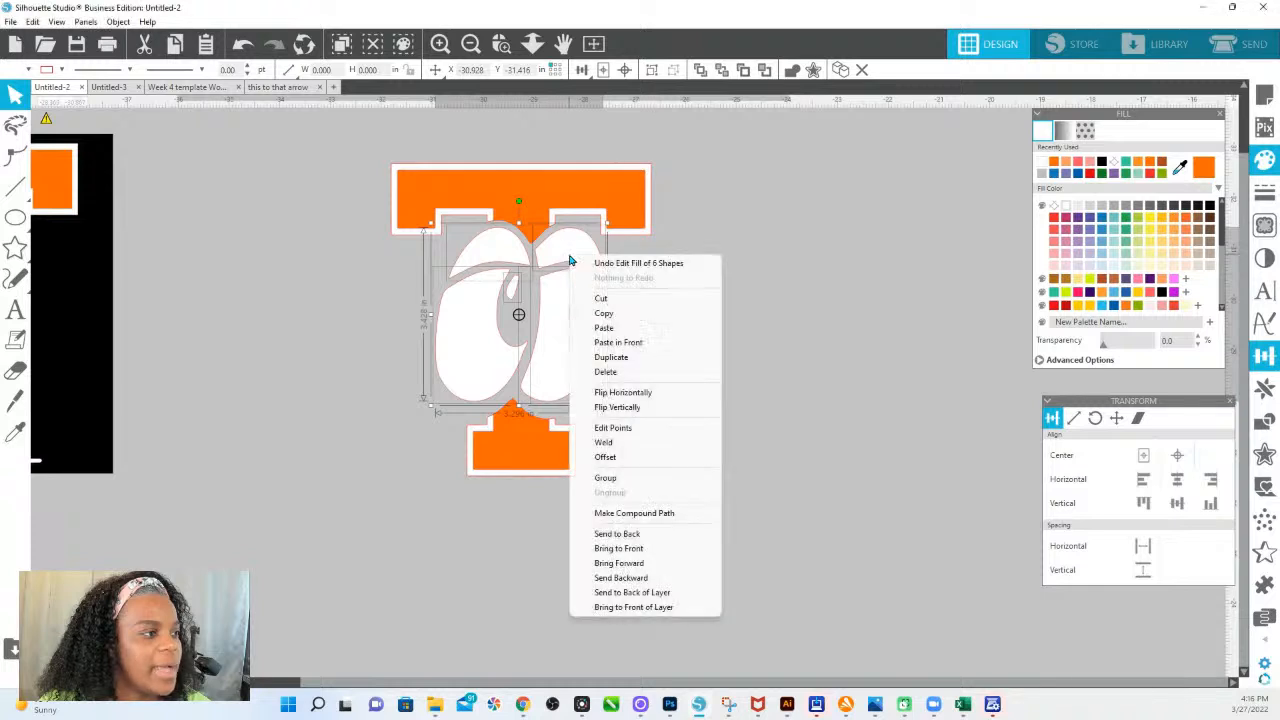
click(616, 480)
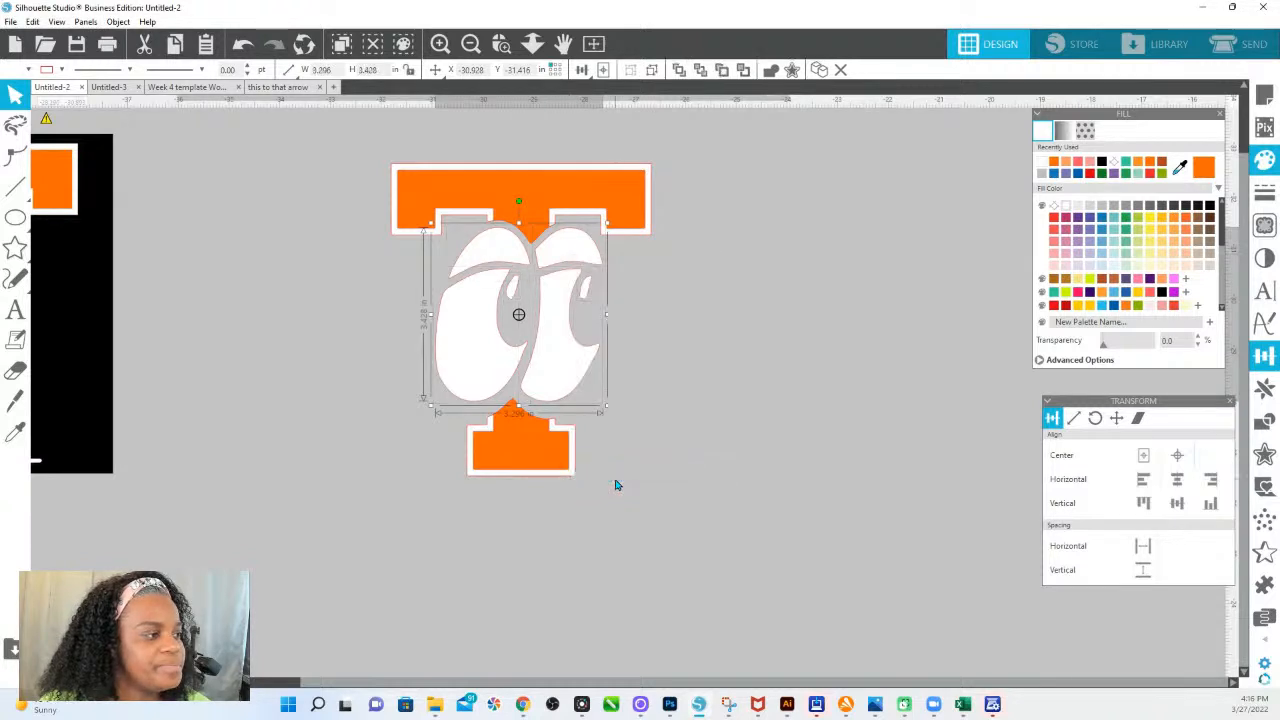
click(732, 495)
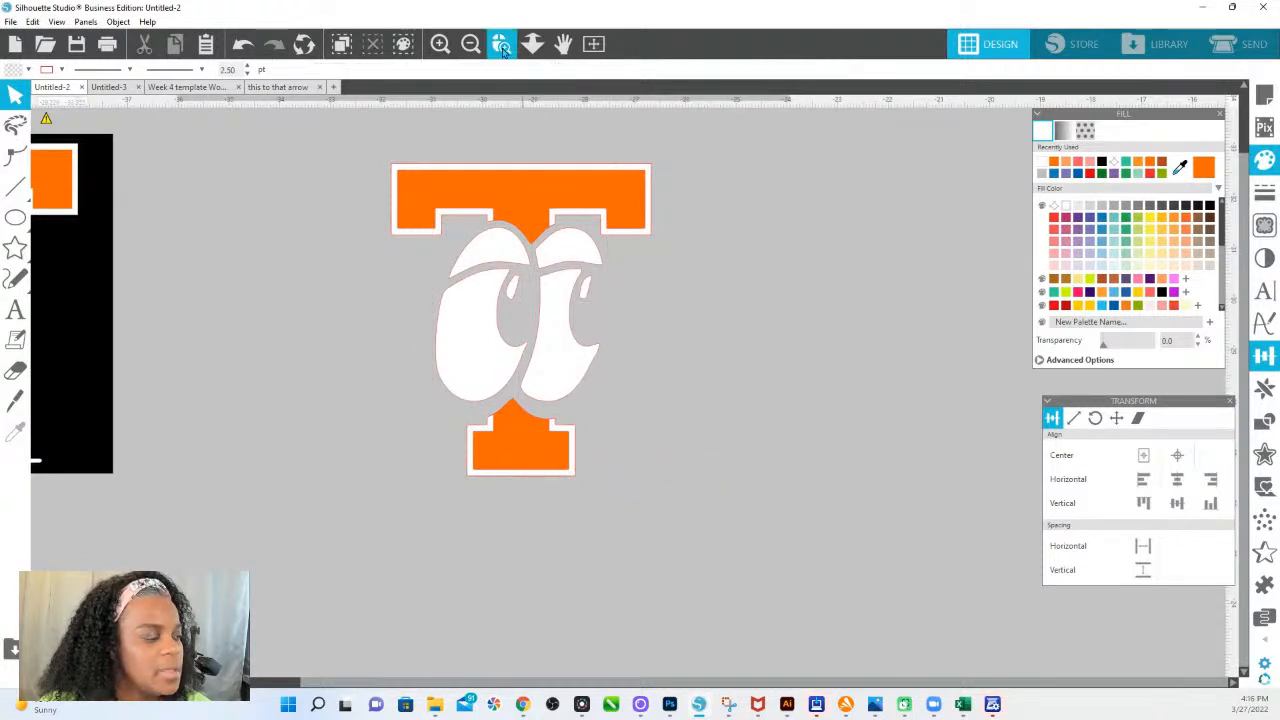
Step: Inspect the traced edges of the T's crossbar and its white outline up close
click(501, 43)
drag(418, 176, 783, 231)
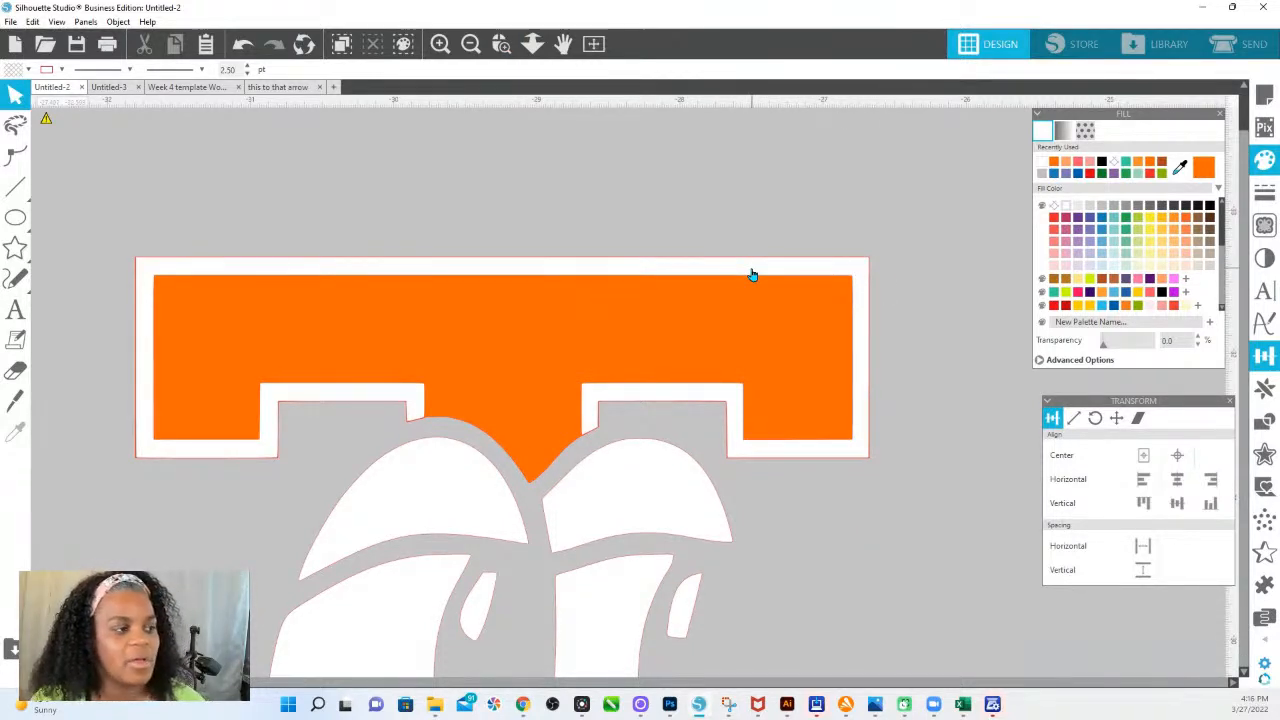
click(752, 274)
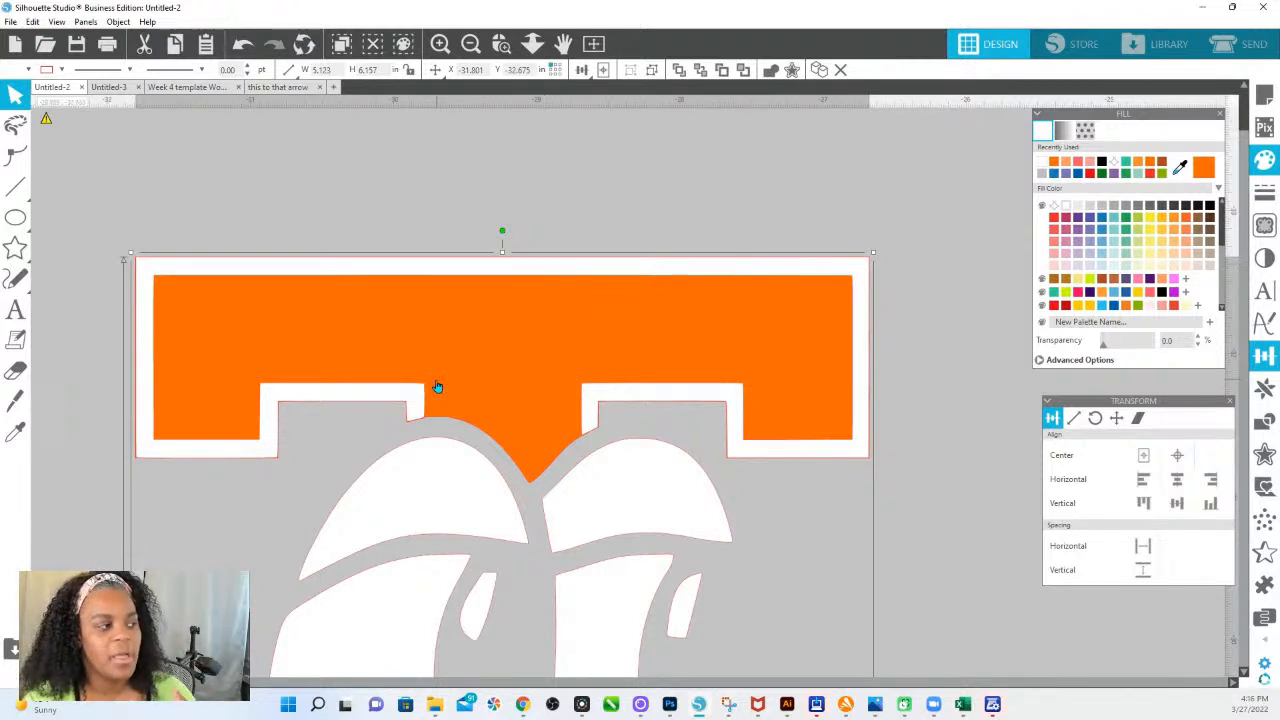
click(533, 46)
drag(638, 363, 643, 420)
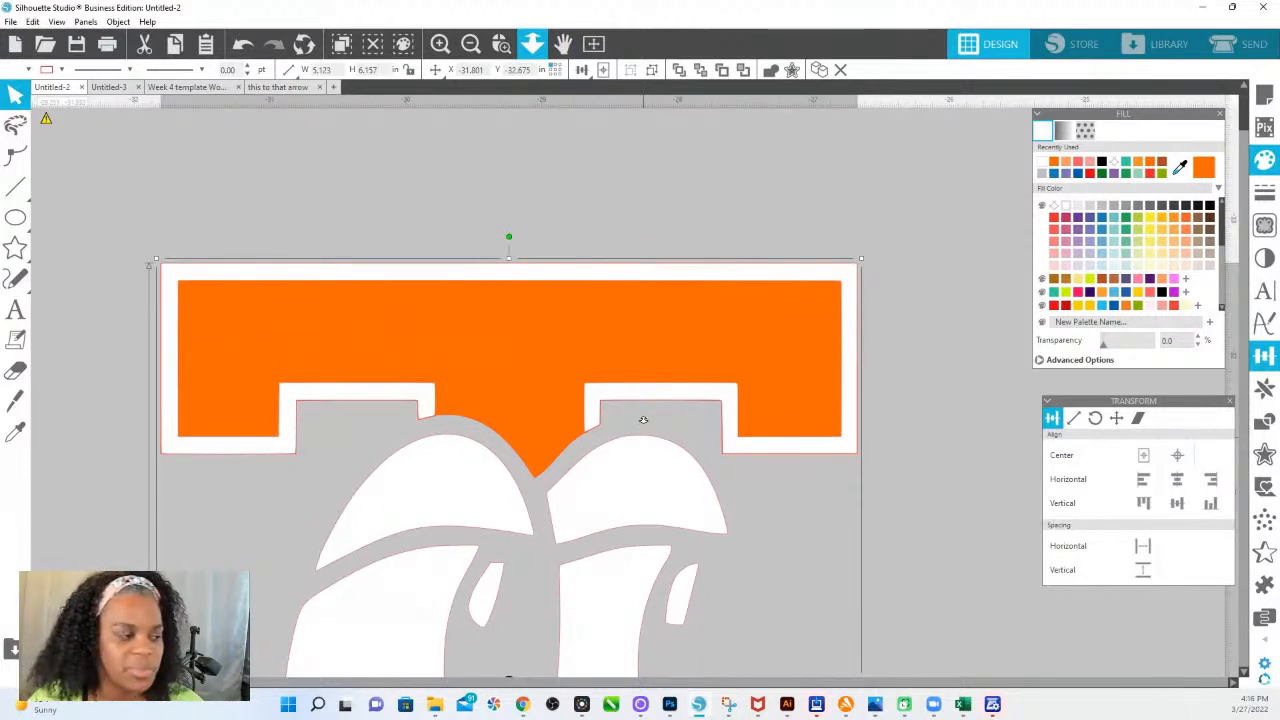
drag(643, 420, 671, 466)
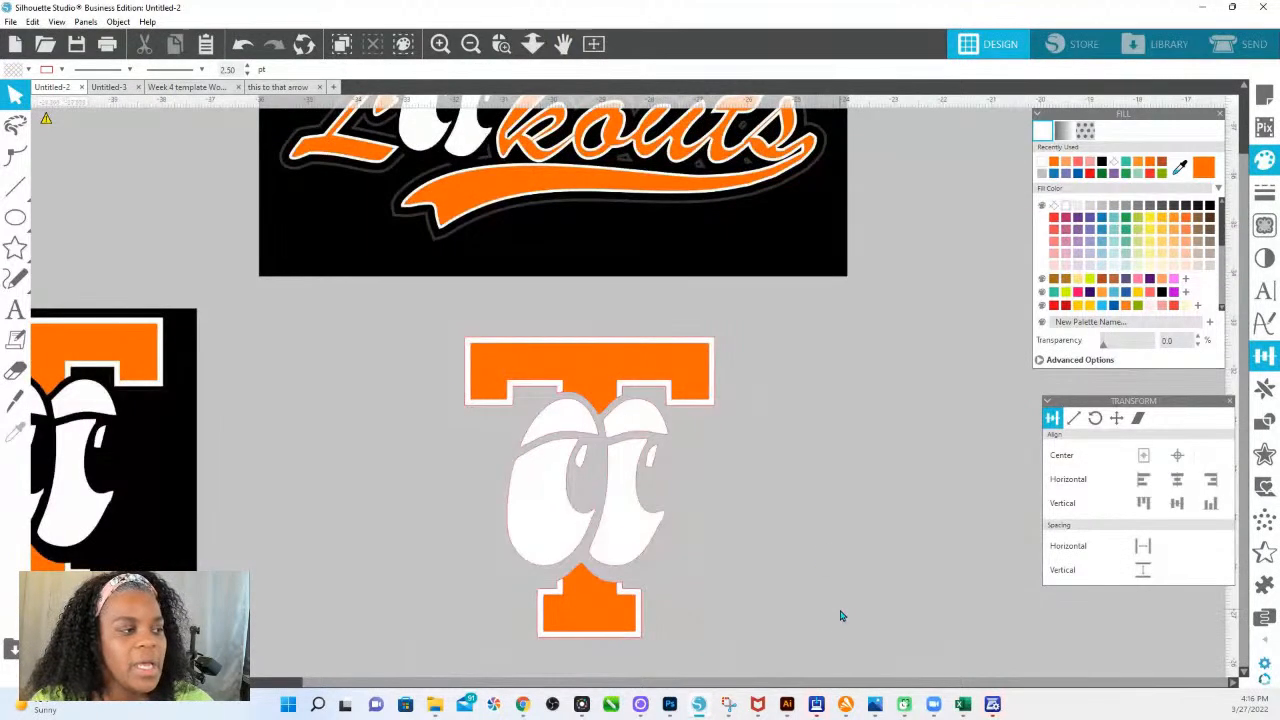
Step: Offset the whole T design by 0.125 in with sharp corners and fill the offset with black
drag(867, 638, 455, 327)
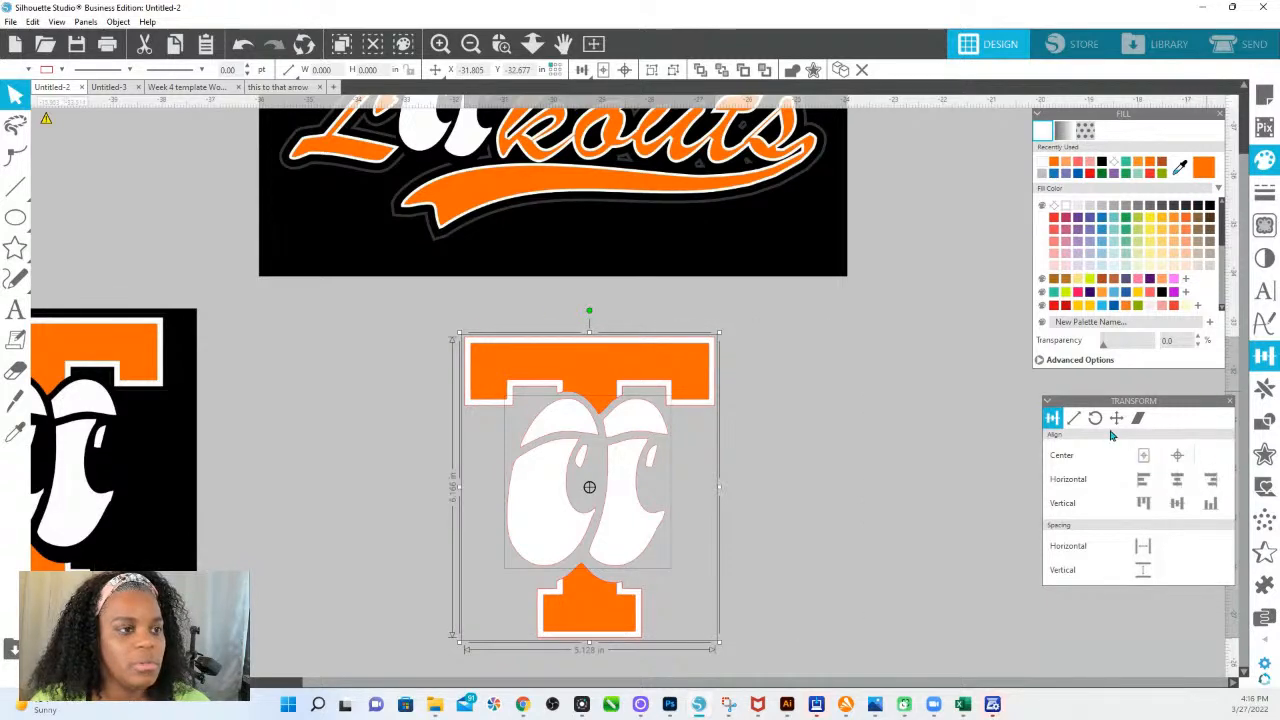
click(1264, 455)
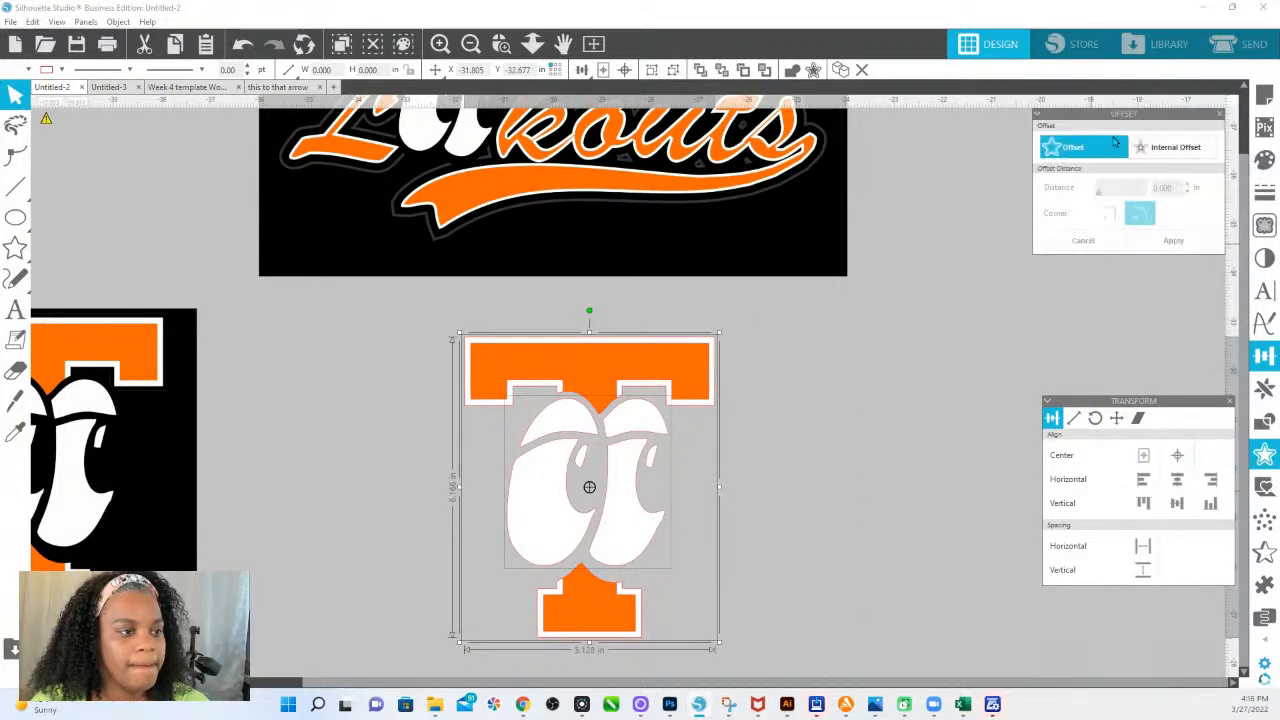
click(1068, 150)
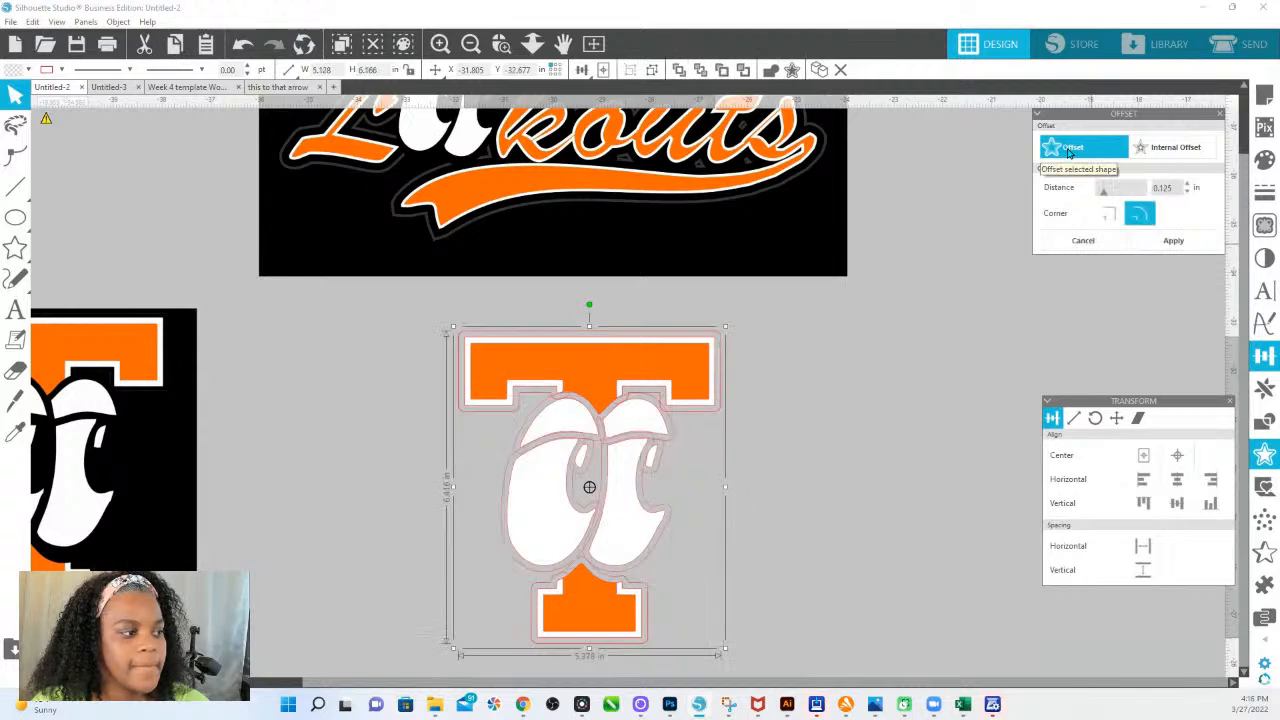
click(1107, 216)
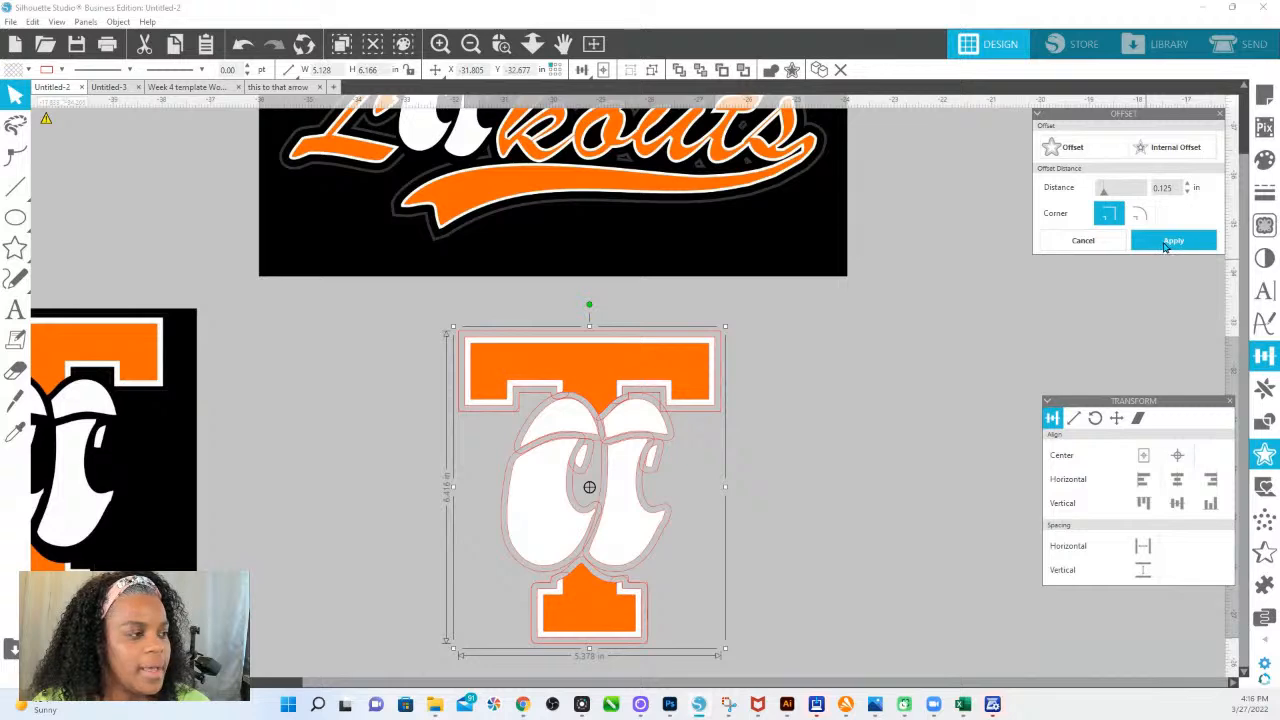
click(1170, 241)
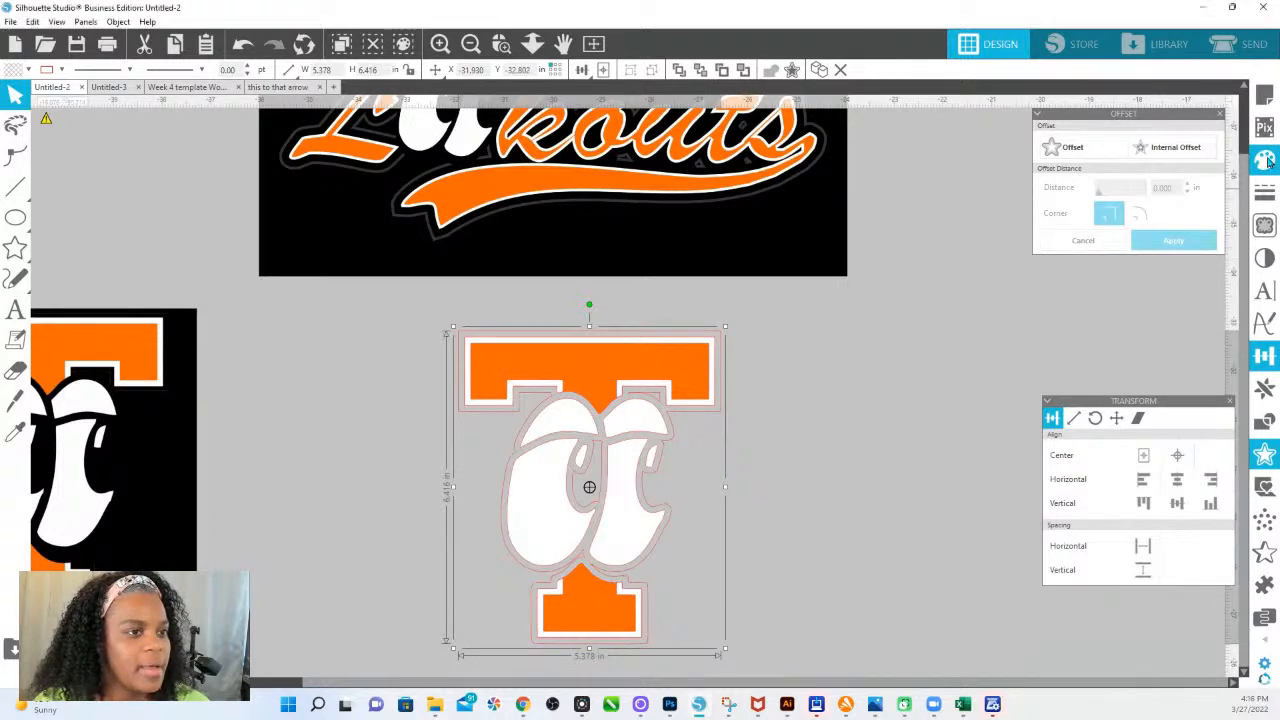
click(1266, 160)
click(1209, 205)
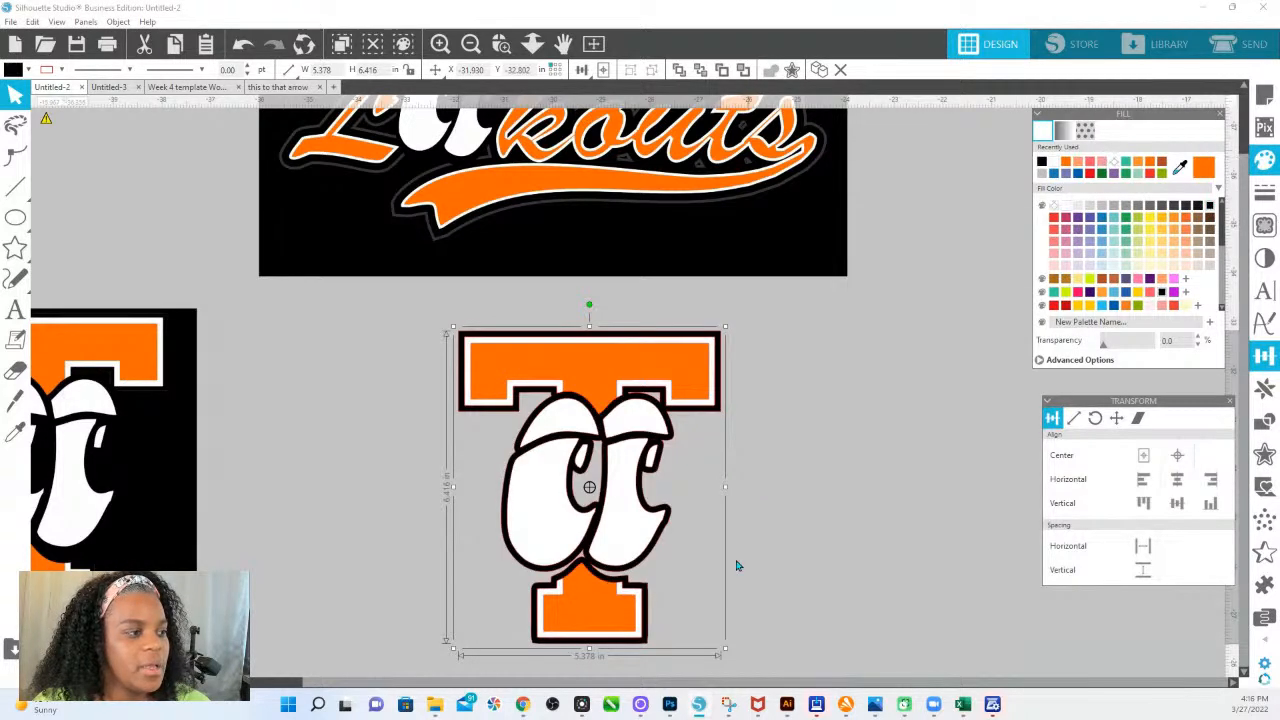
Step: Bring the two pink ovals to the front and place them over the eyes of the newly traced T
click(15, 248)
click(531, 46)
drag(447, 417, 443, 267)
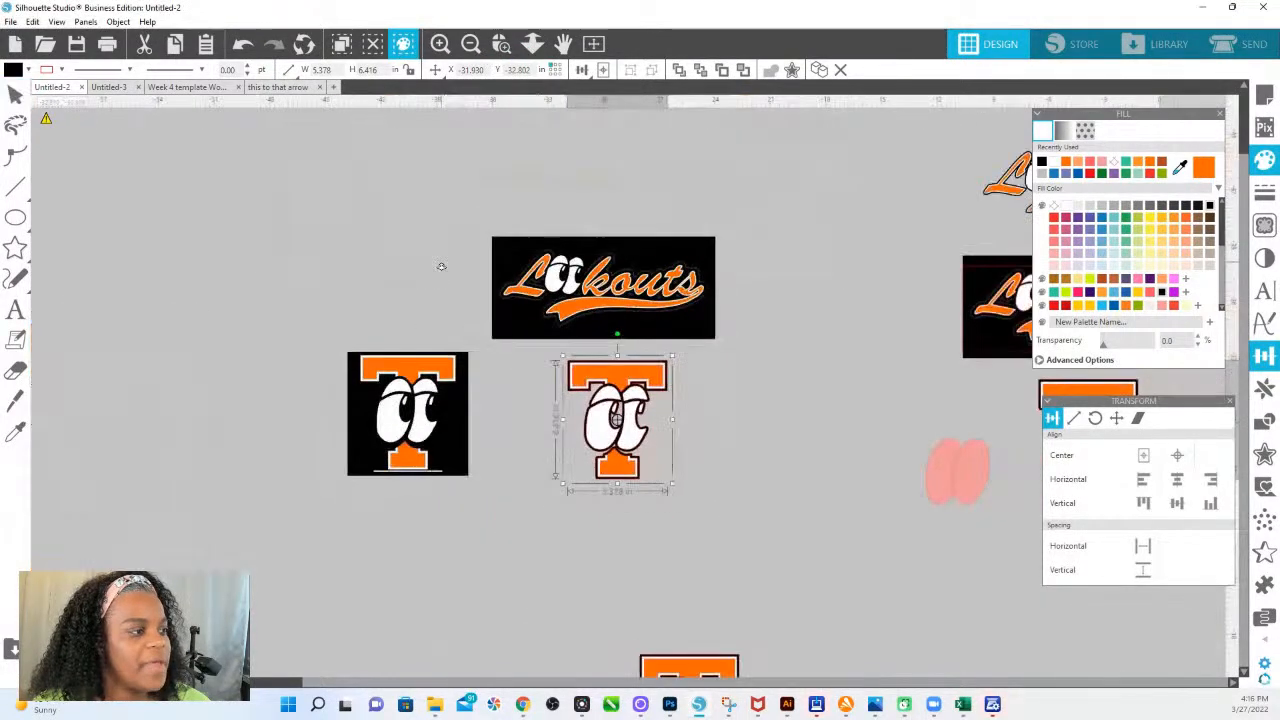
drag(816, 421, 757, 474)
right_click(757, 472)
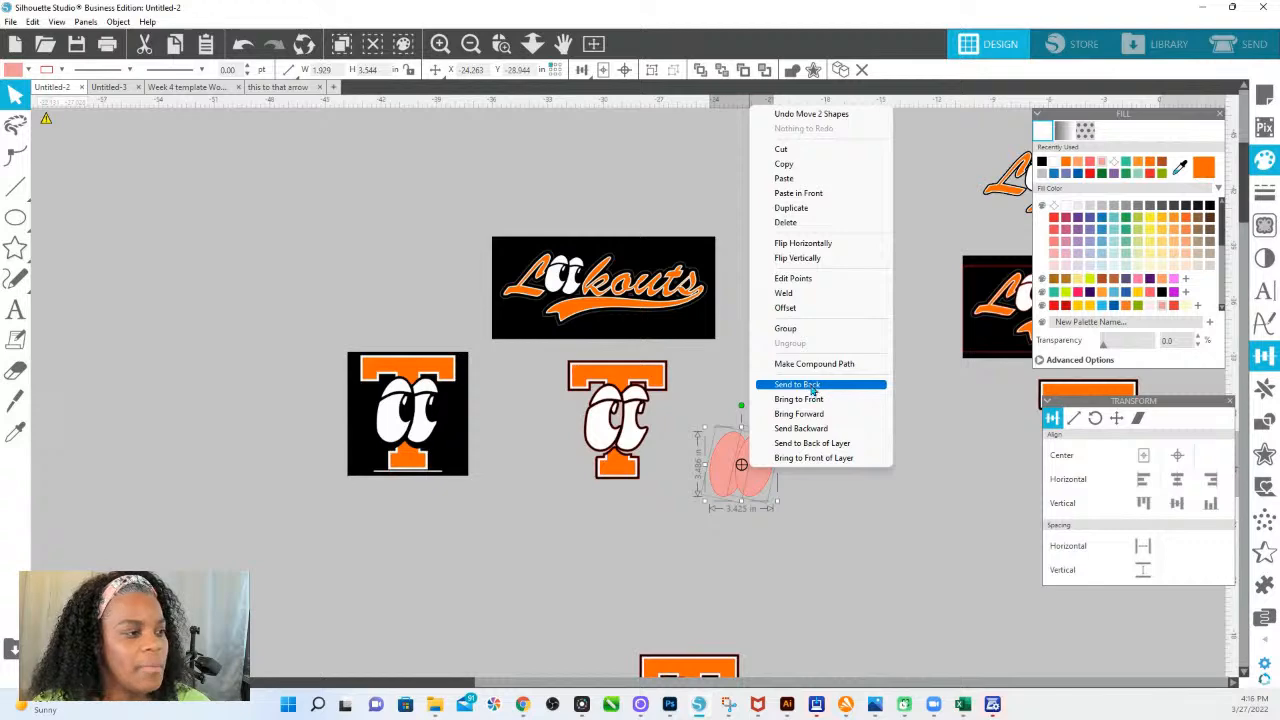
click(800, 399)
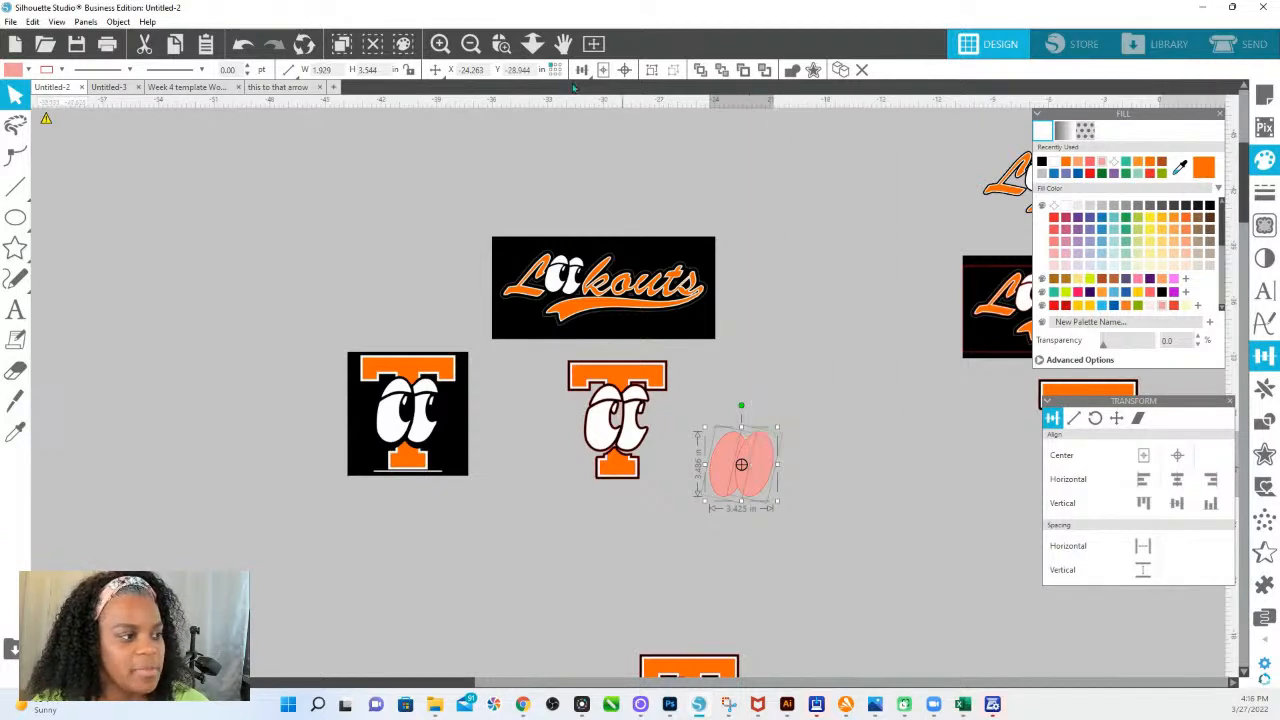
drag(821, 503, 805, 500)
drag(876, 524, 397, 344)
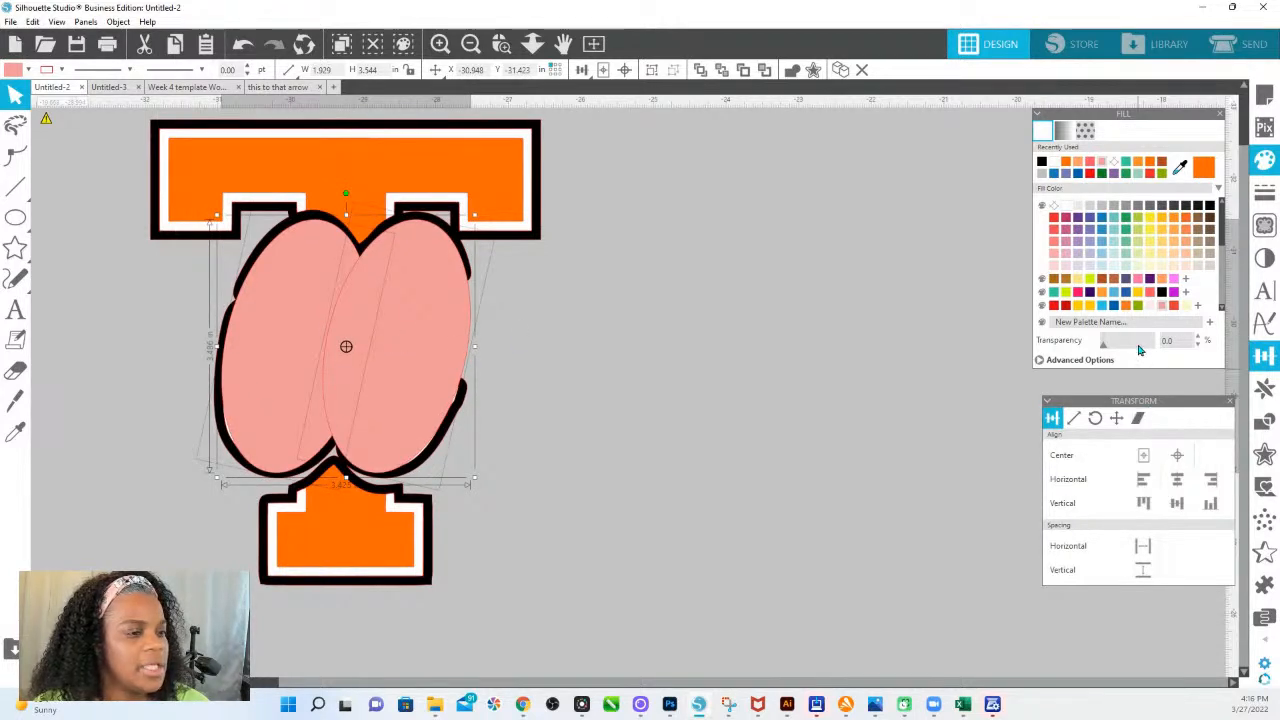
Step: Offset the two pink ovals by 0.210 in with rounded corners
click(1264, 455)
click(1089, 146)
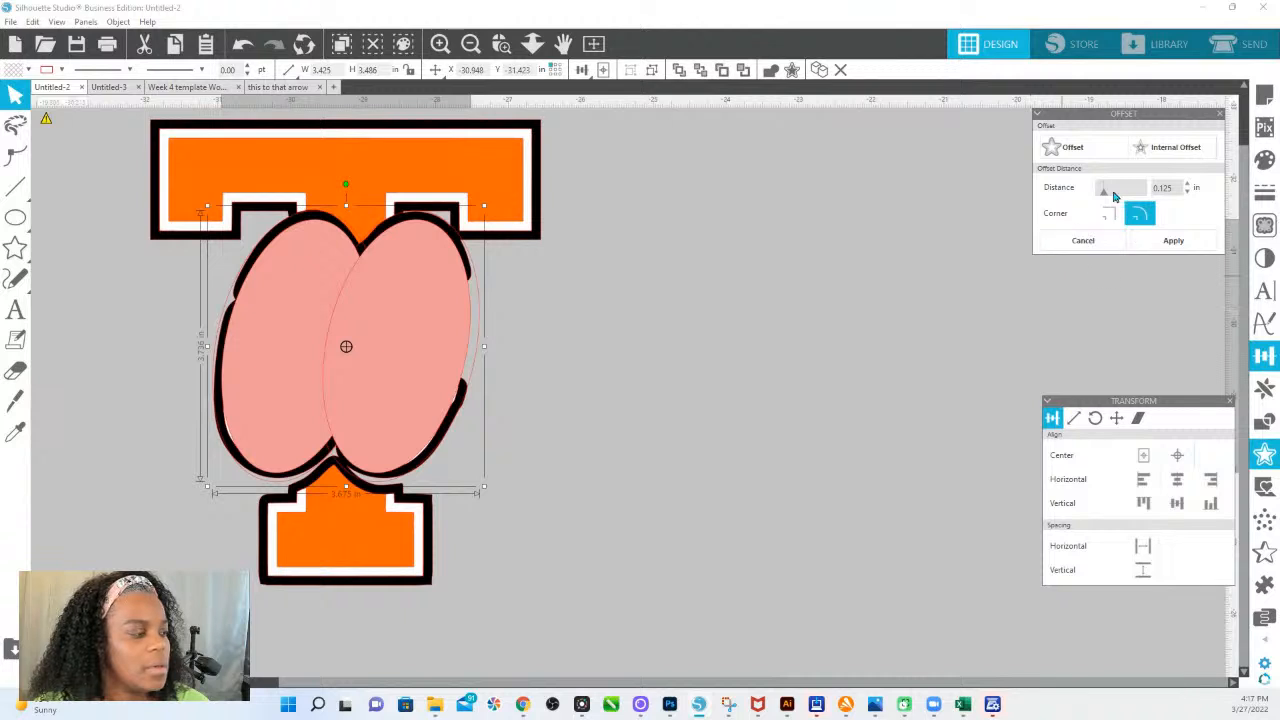
drag(1107, 198, 1110, 197)
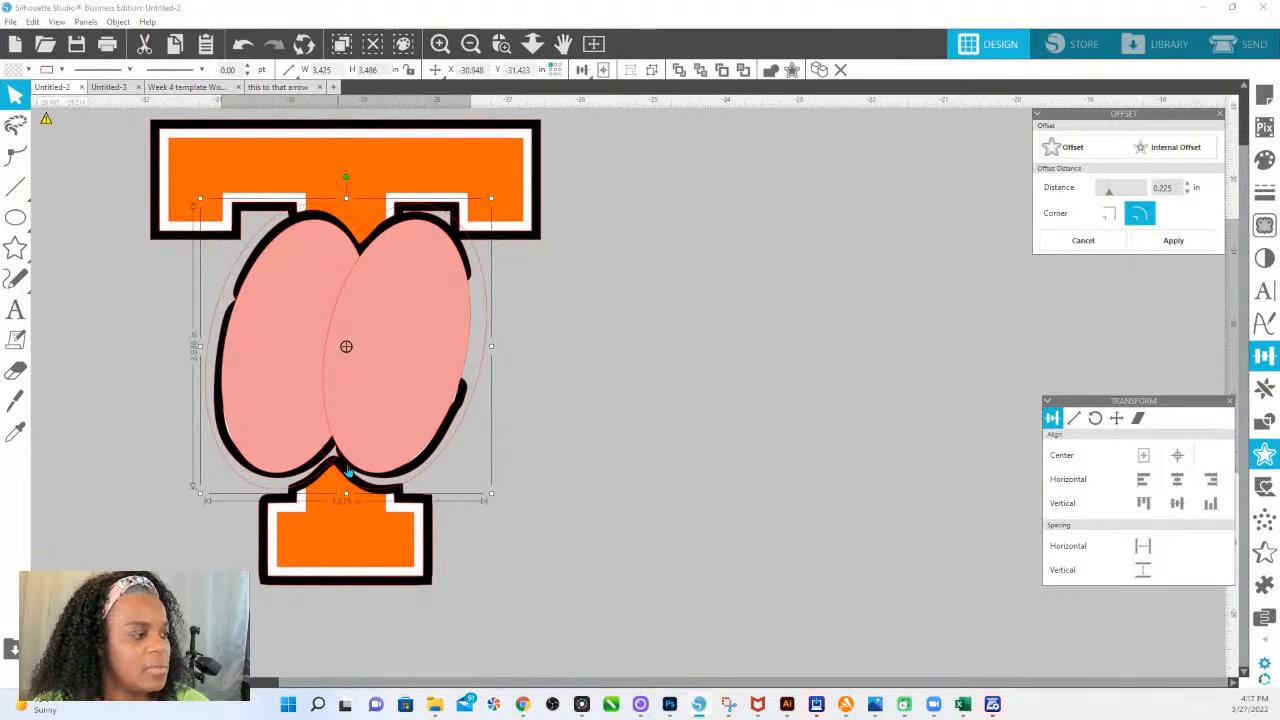
drag(1109, 198, 1108, 198)
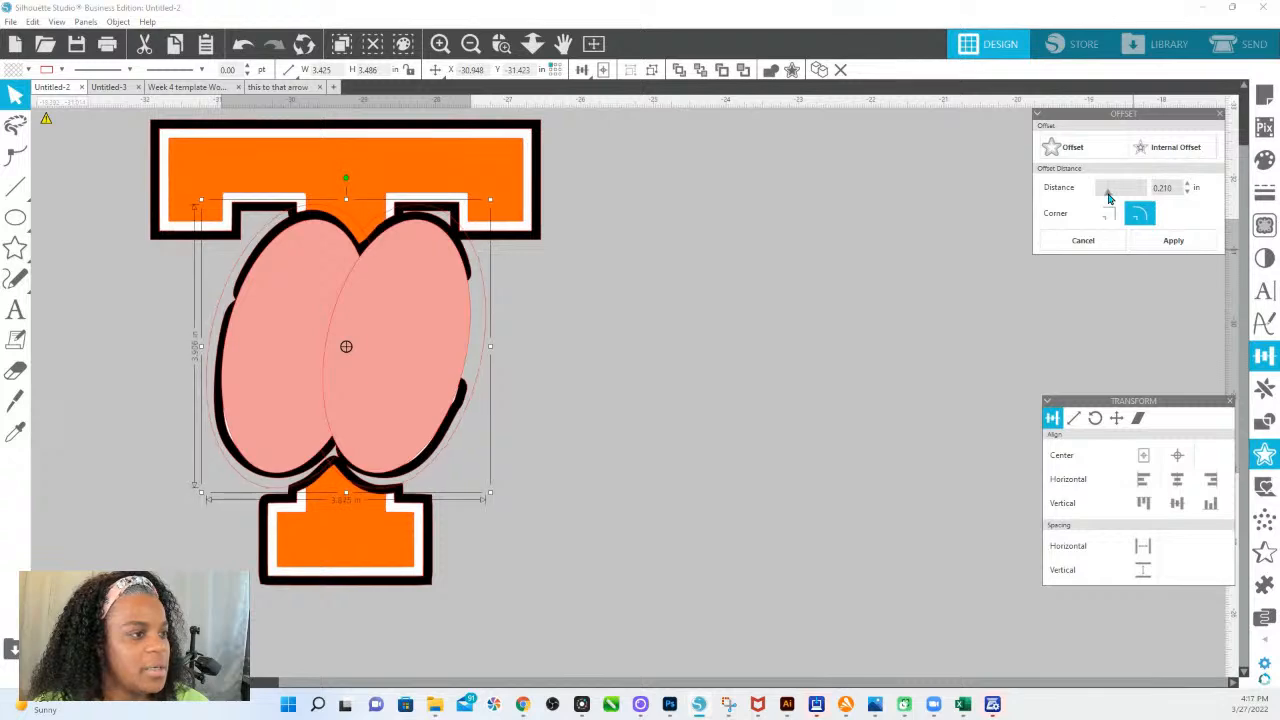
click(1173, 241)
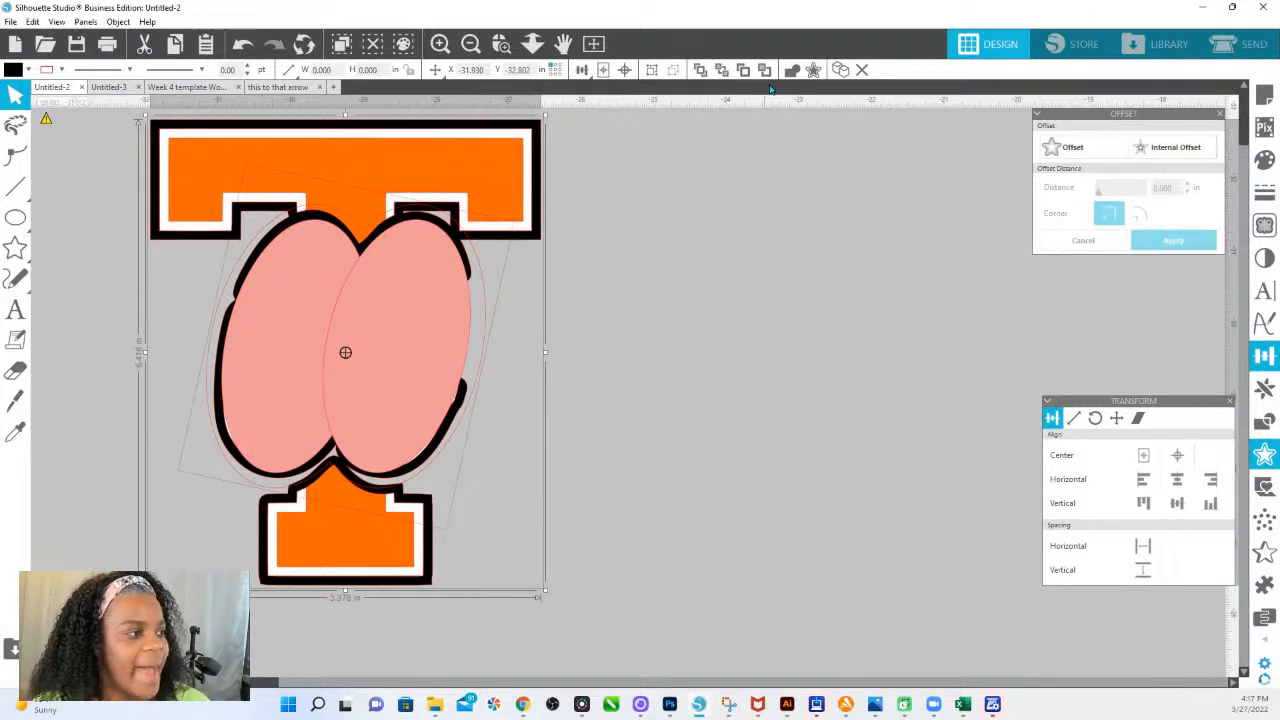
Step: Weld the T's black offset and the oval offsets into one shape and send it to the back
right_click(540, 242)
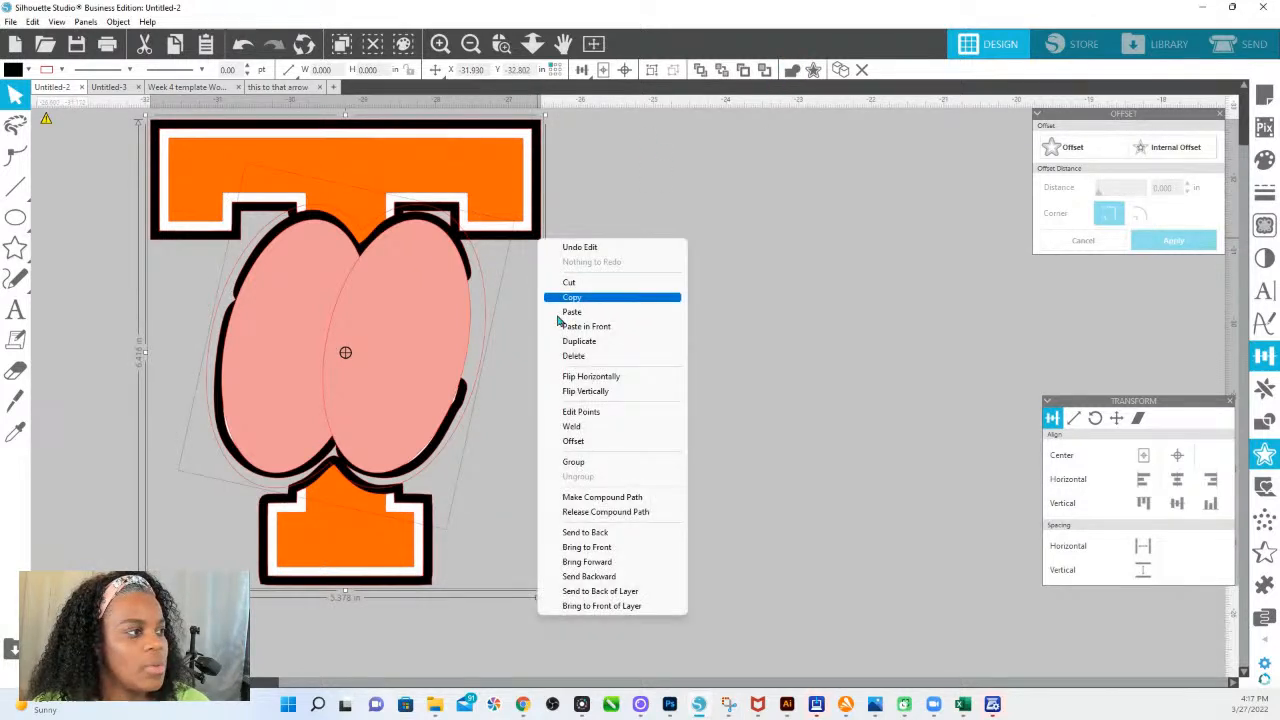
click(578, 428)
right_click(515, 229)
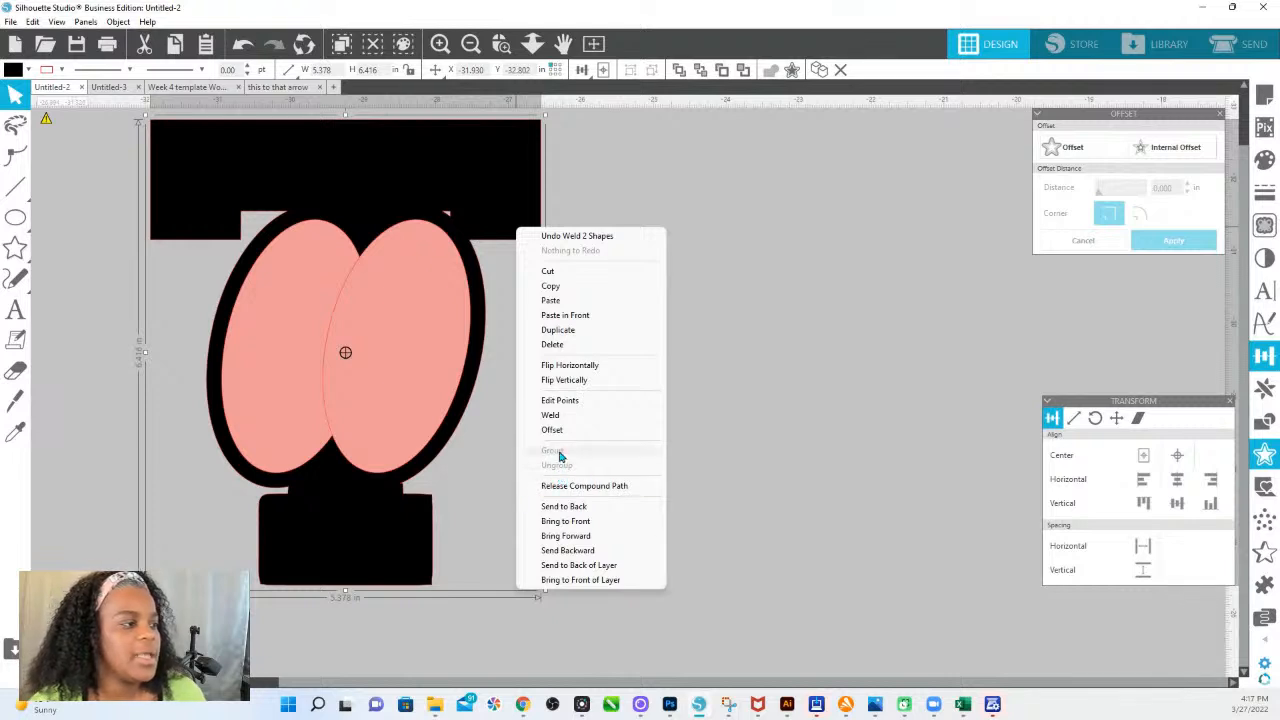
click(564, 506)
Step: Move the two pink ovals off the T into the empty canvas area beside it
click(323, 346)
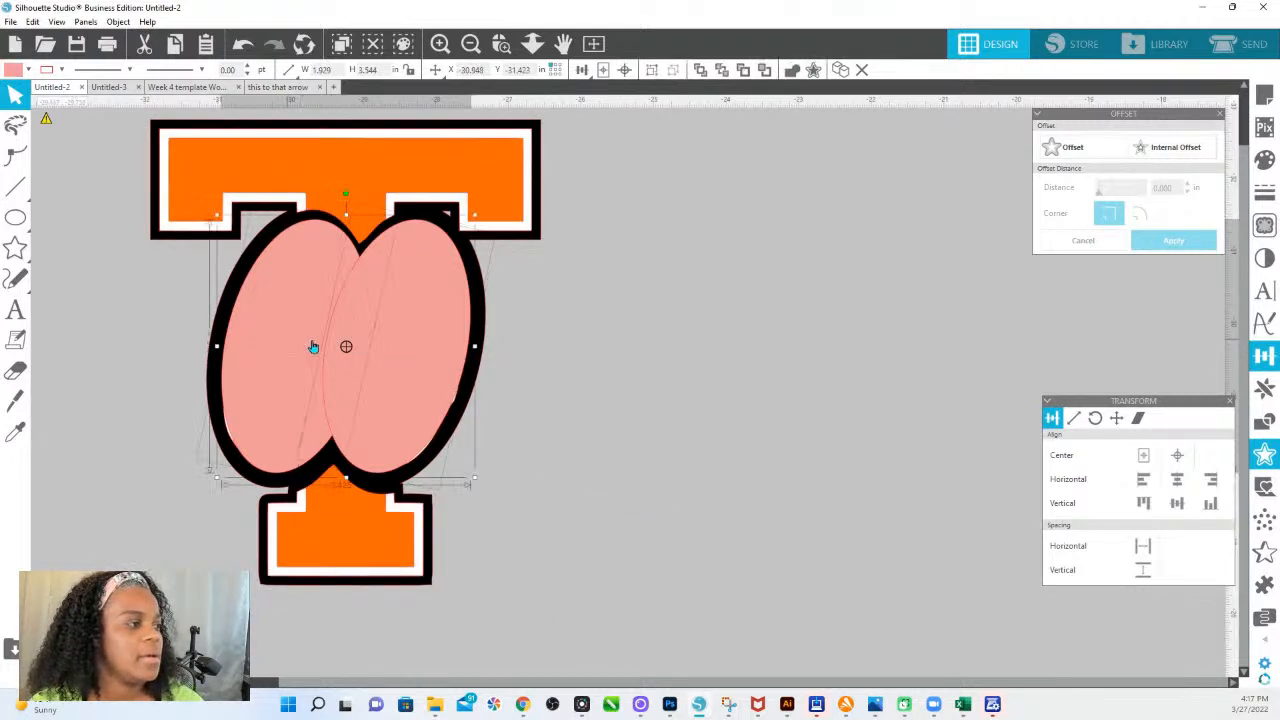
drag(313, 346, 1020, 334)
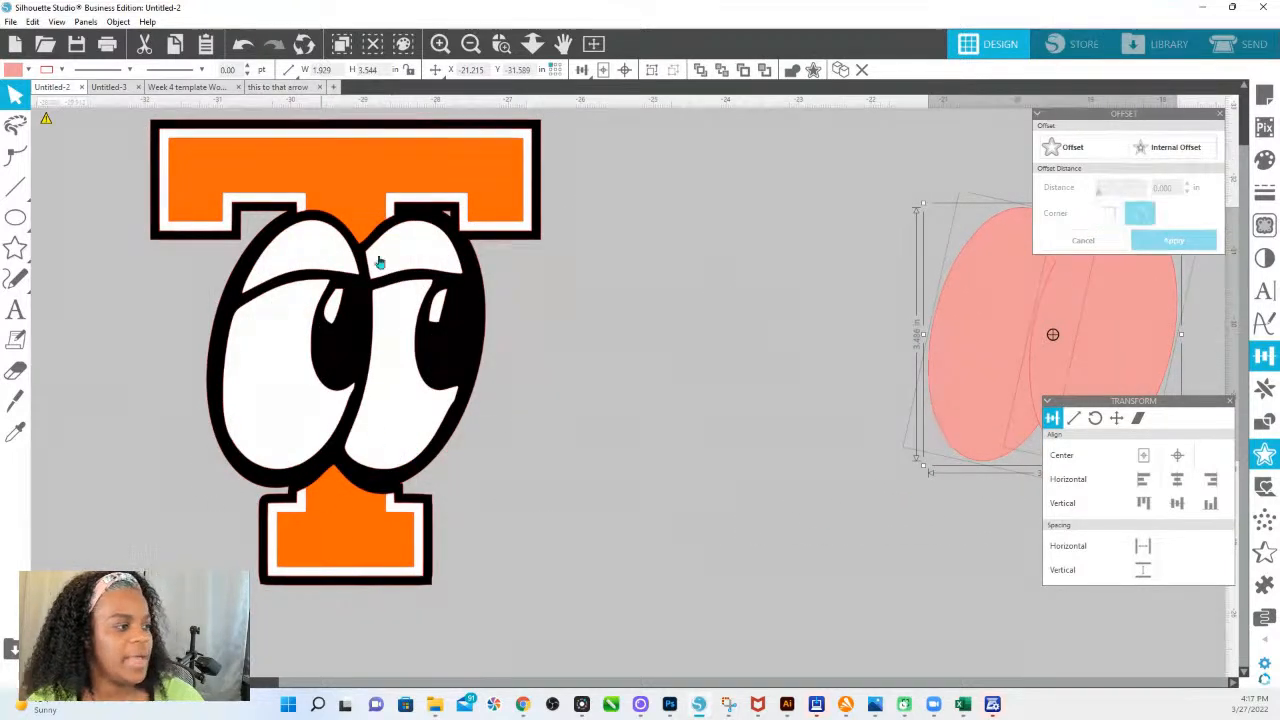
click(545, 179)
Step: Pull the orange layer off the T into the open space and move the pink ovals up beside the Lookouts image
click(490, 158)
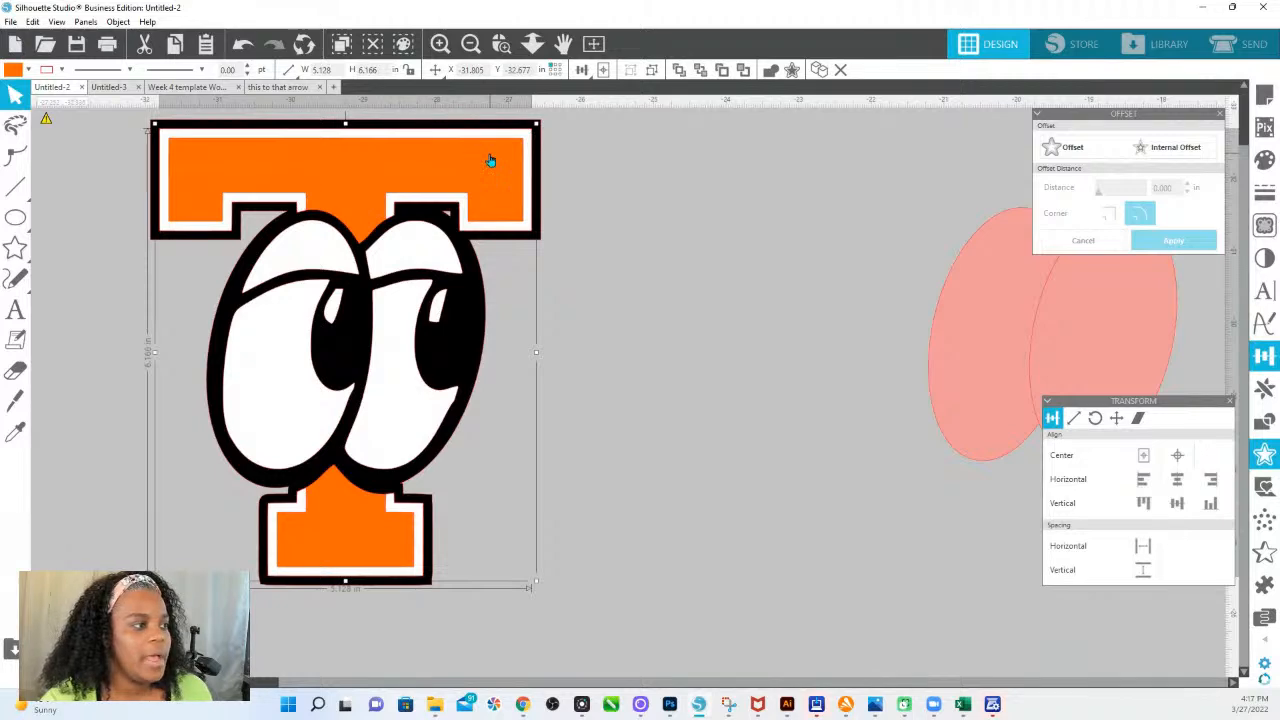
drag(490, 160, 703, 228)
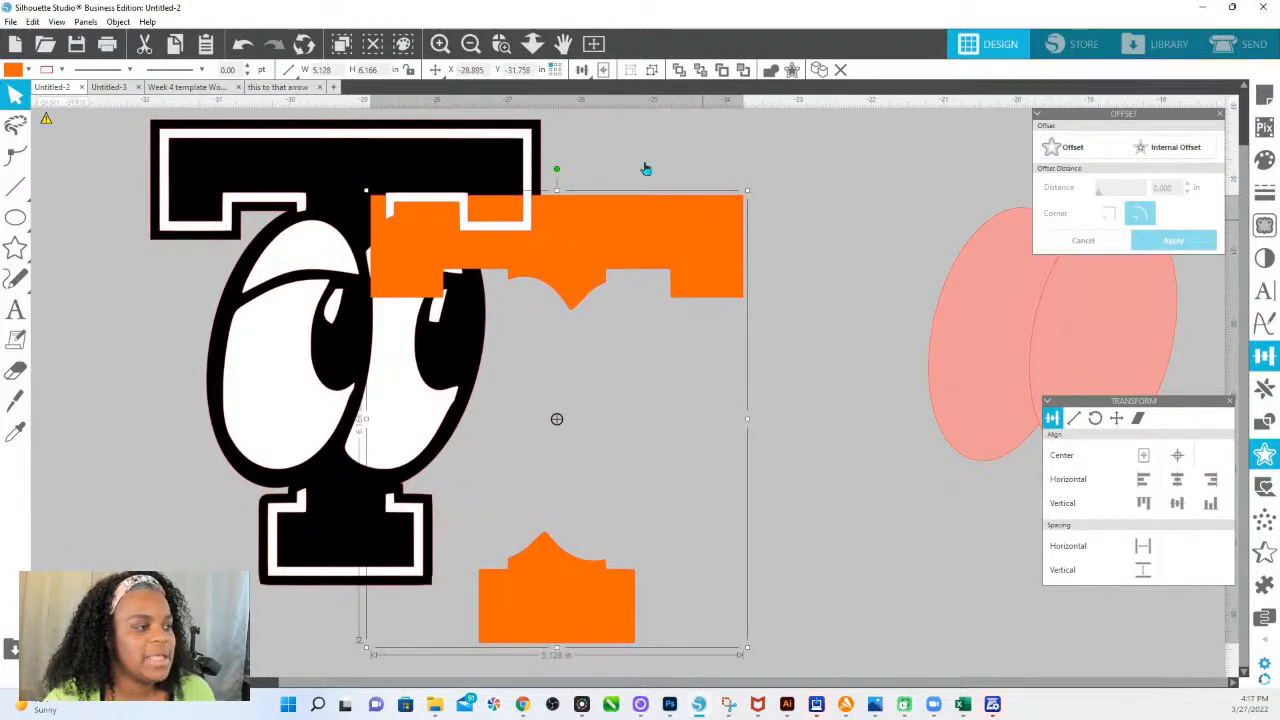
click(534, 47)
drag(599, 384, 576, 277)
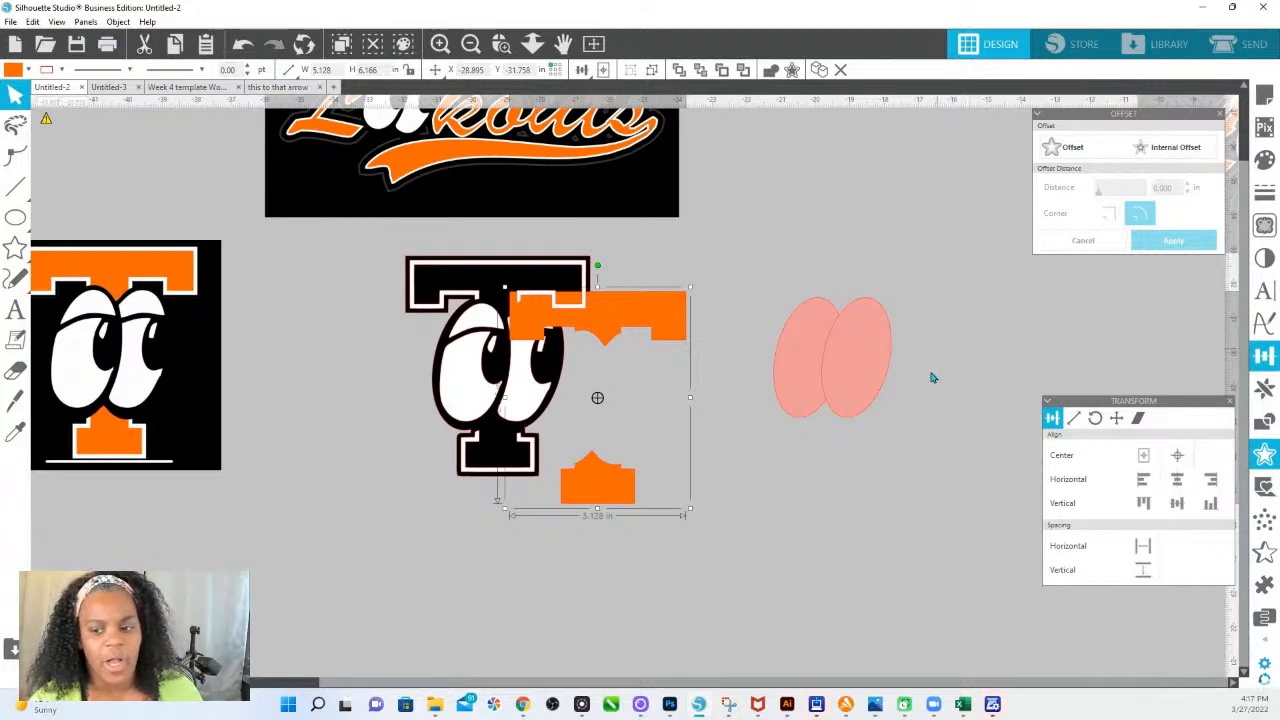
drag(955, 408, 758, 286)
drag(822, 340, 857, 96)
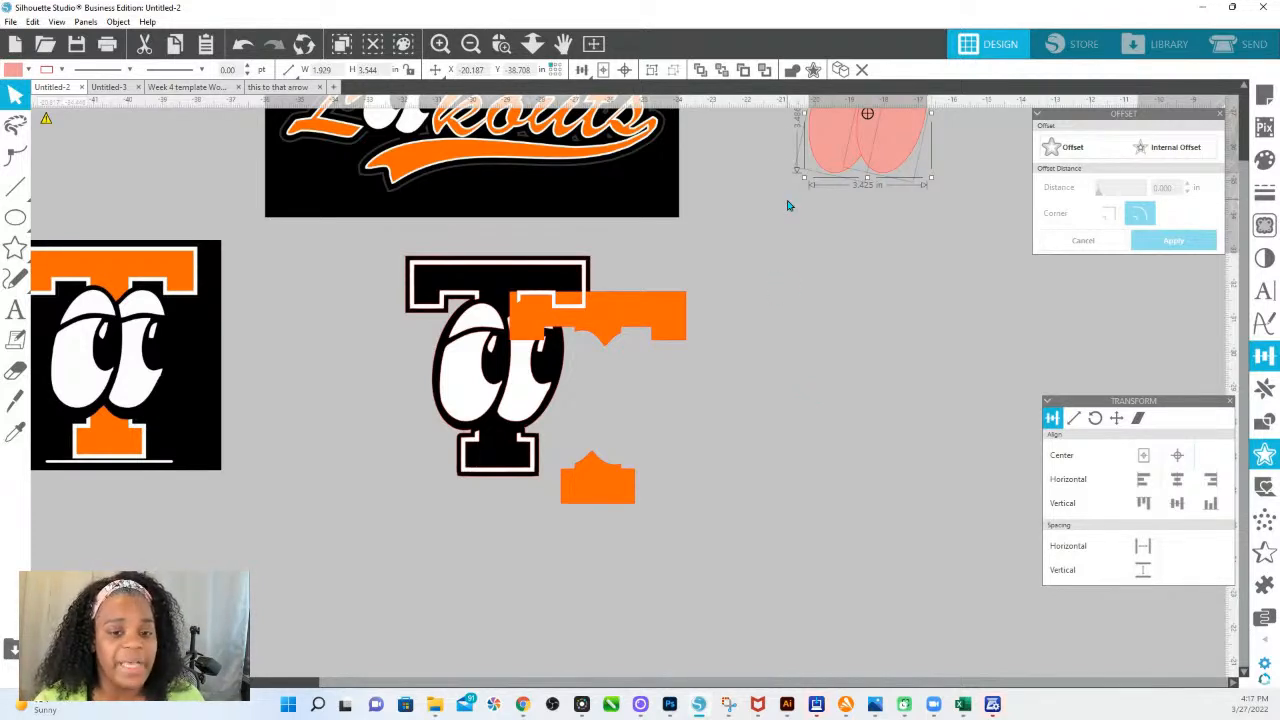
drag(686, 325, 714, 325)
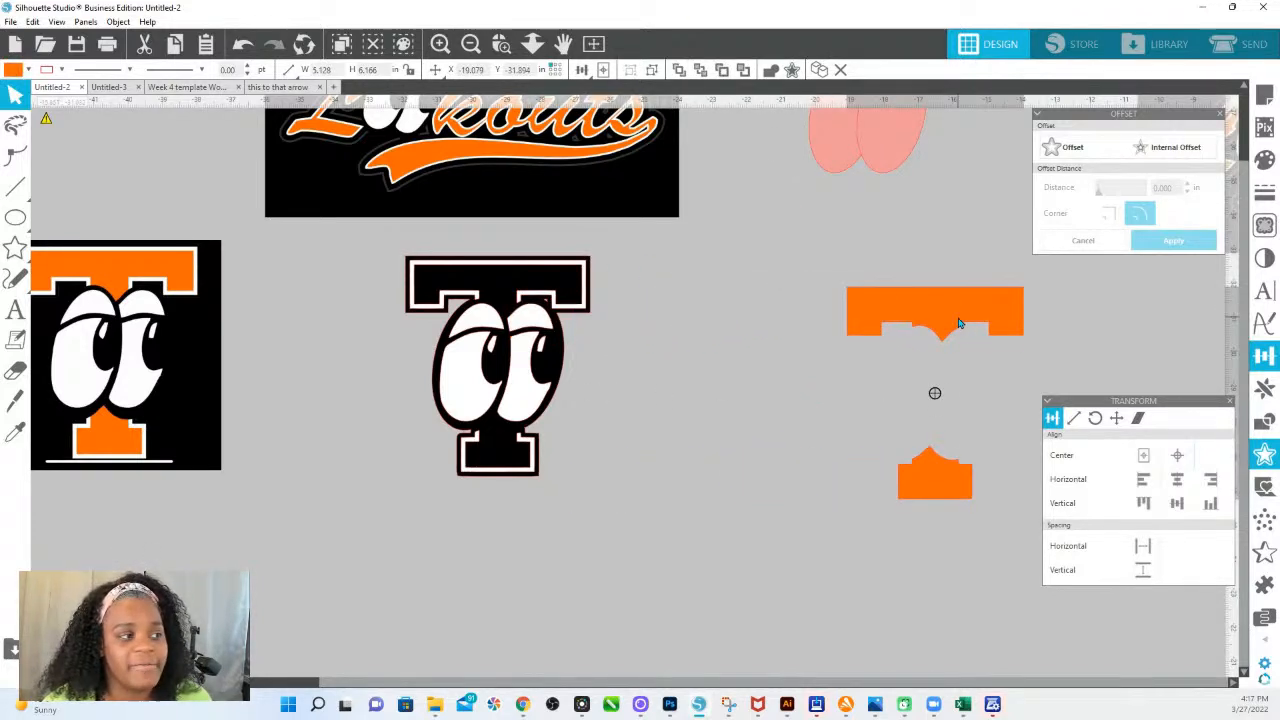
Step: Separate the T's white outline and eyes from the welded black silhouette, laying the layers side by side
click(560, 318)
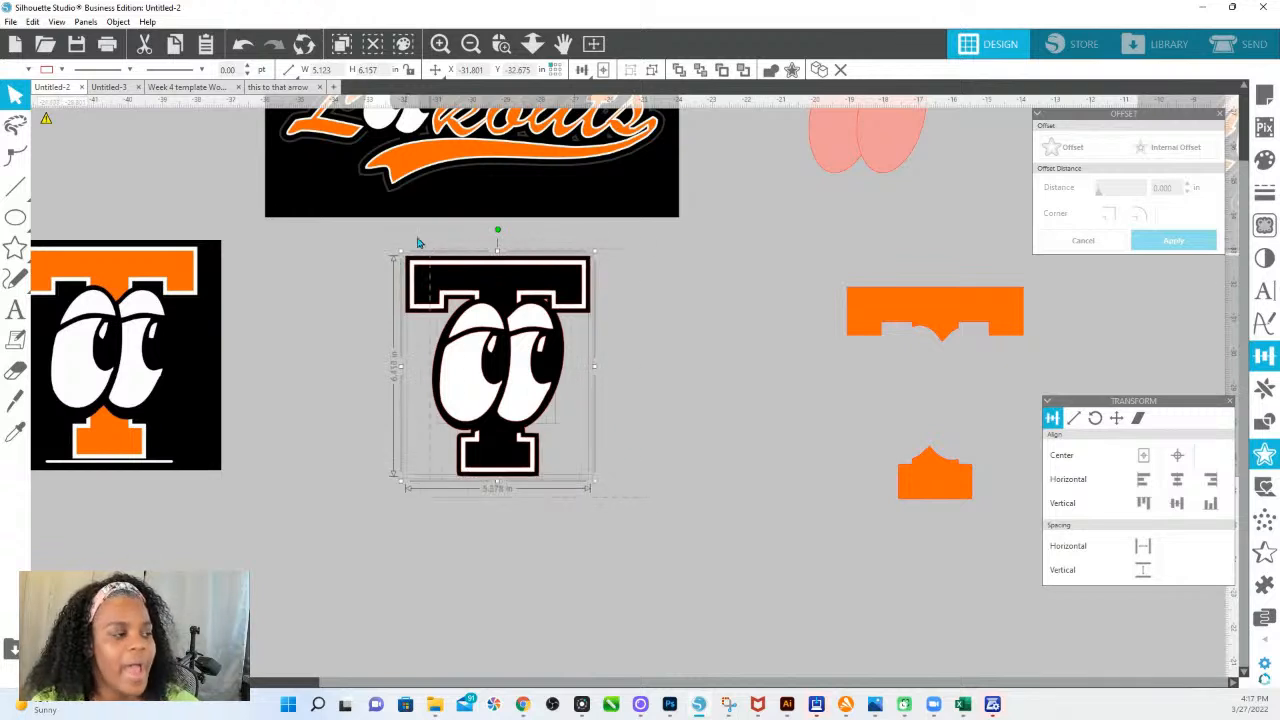
key(ctrl+shift+g)
drag(513, 390, 765, 433)
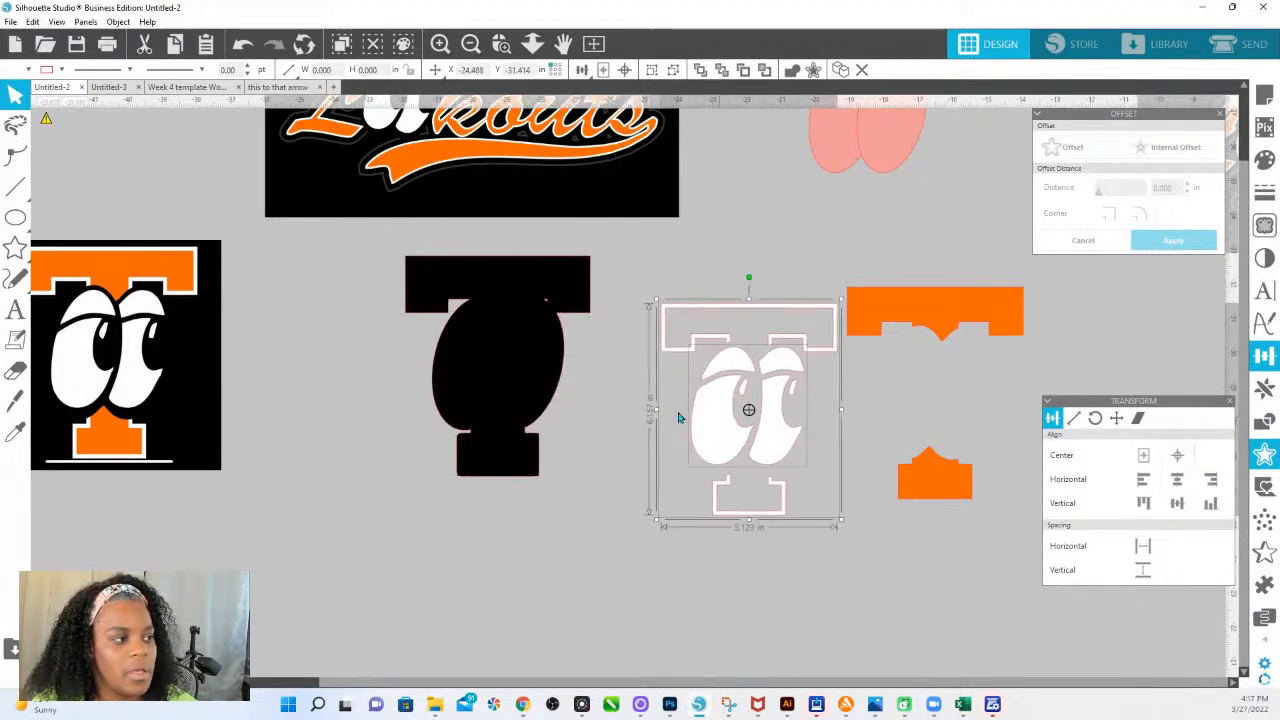
drag(481, 372, 453, 394)
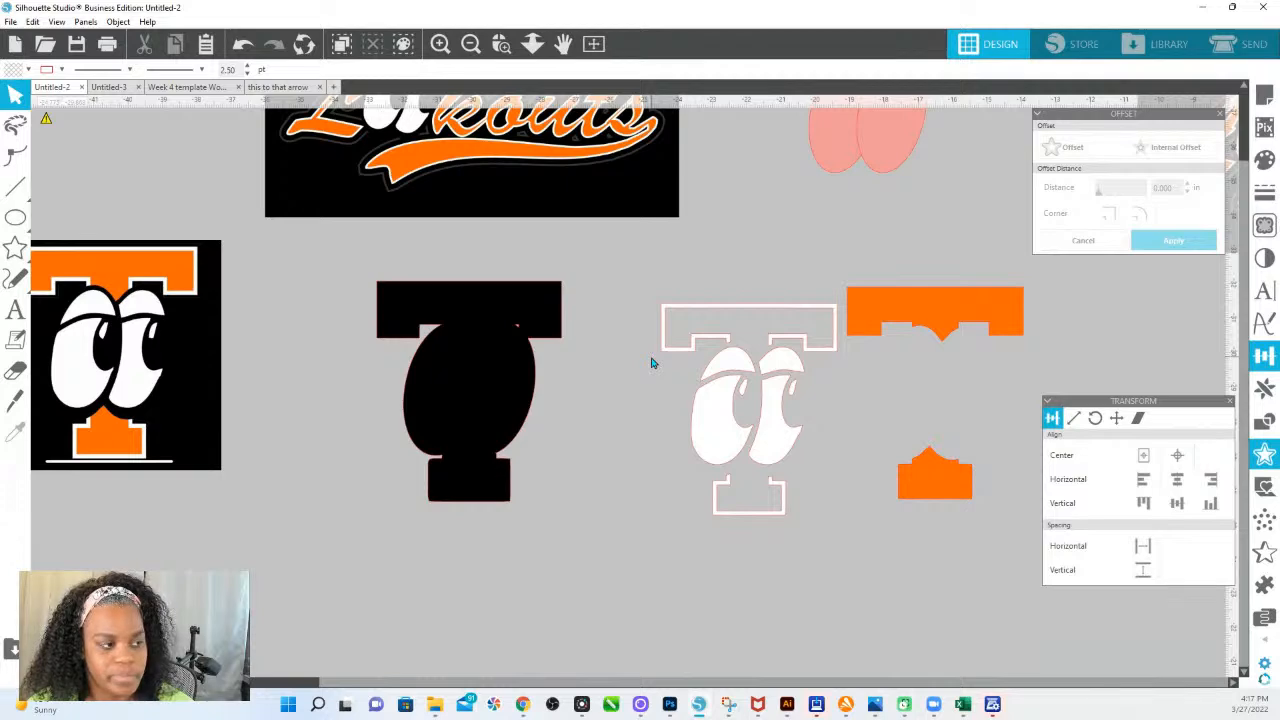
Step: Select a trace area around the whole Lookouts wordmark on its black-background image
drag(547, 287, 690, 532)
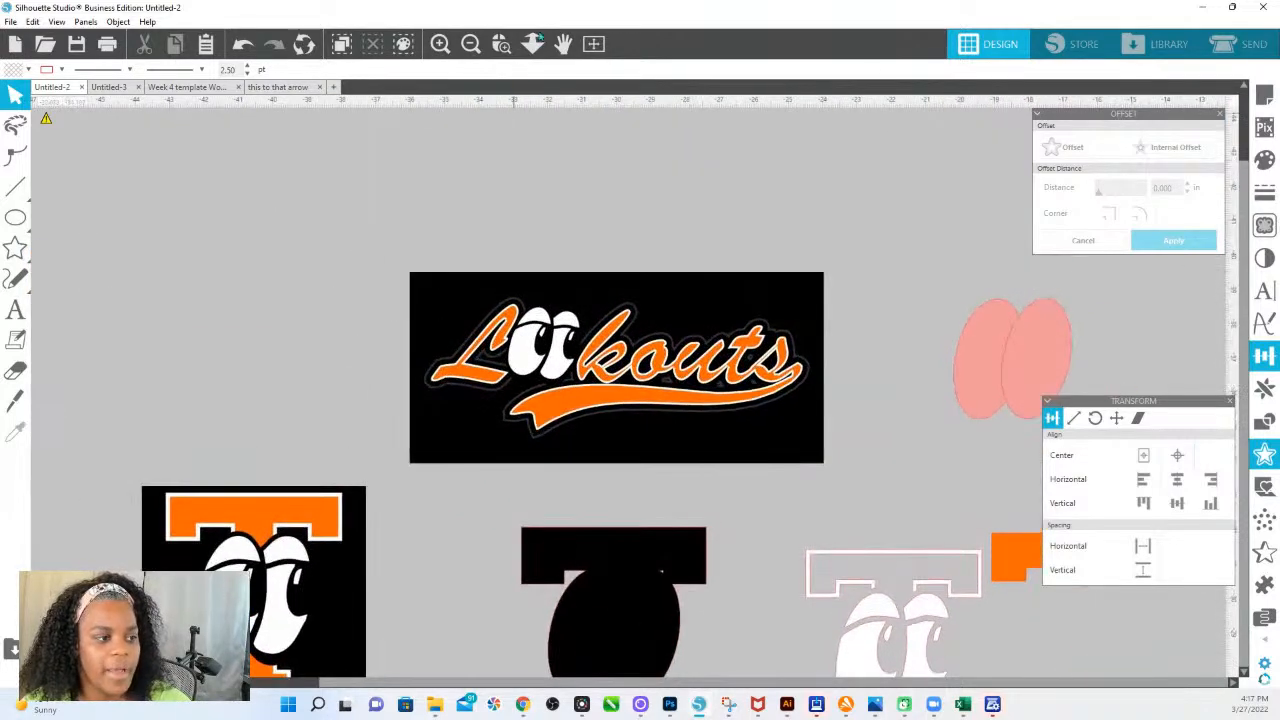
click(503, 45)
drag(436, 300, 768, 485)
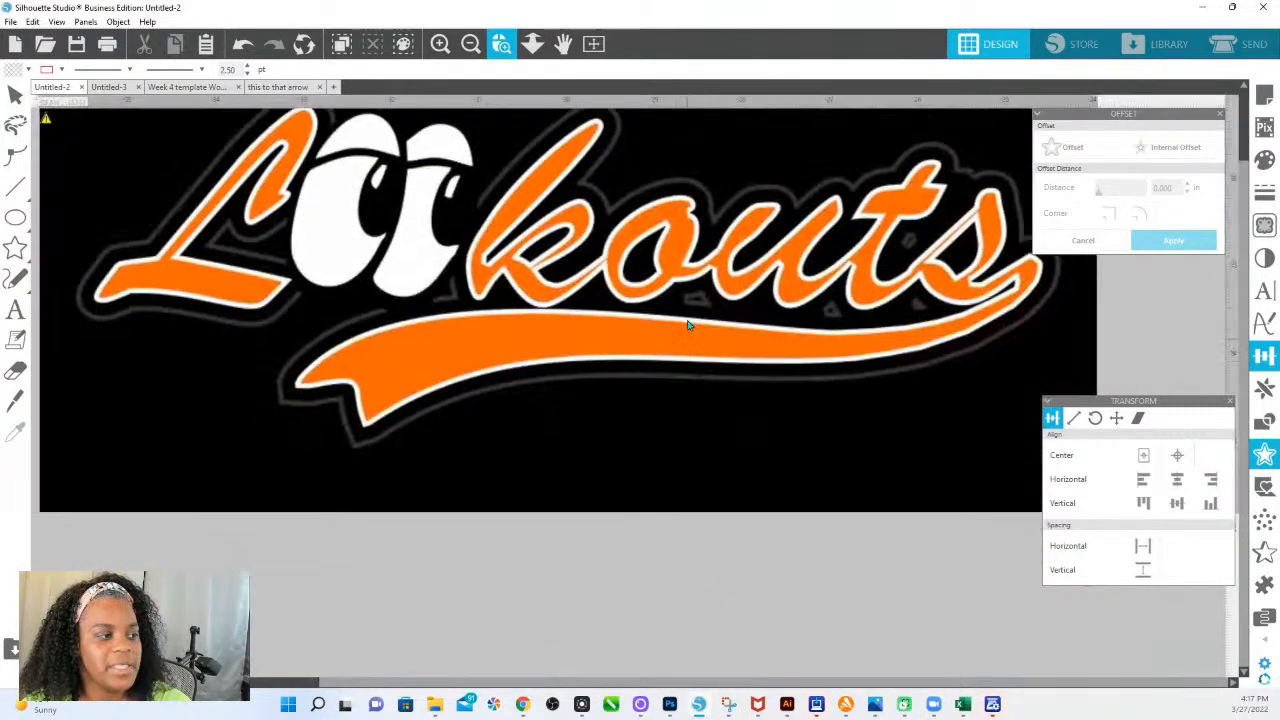
click(532, 44)
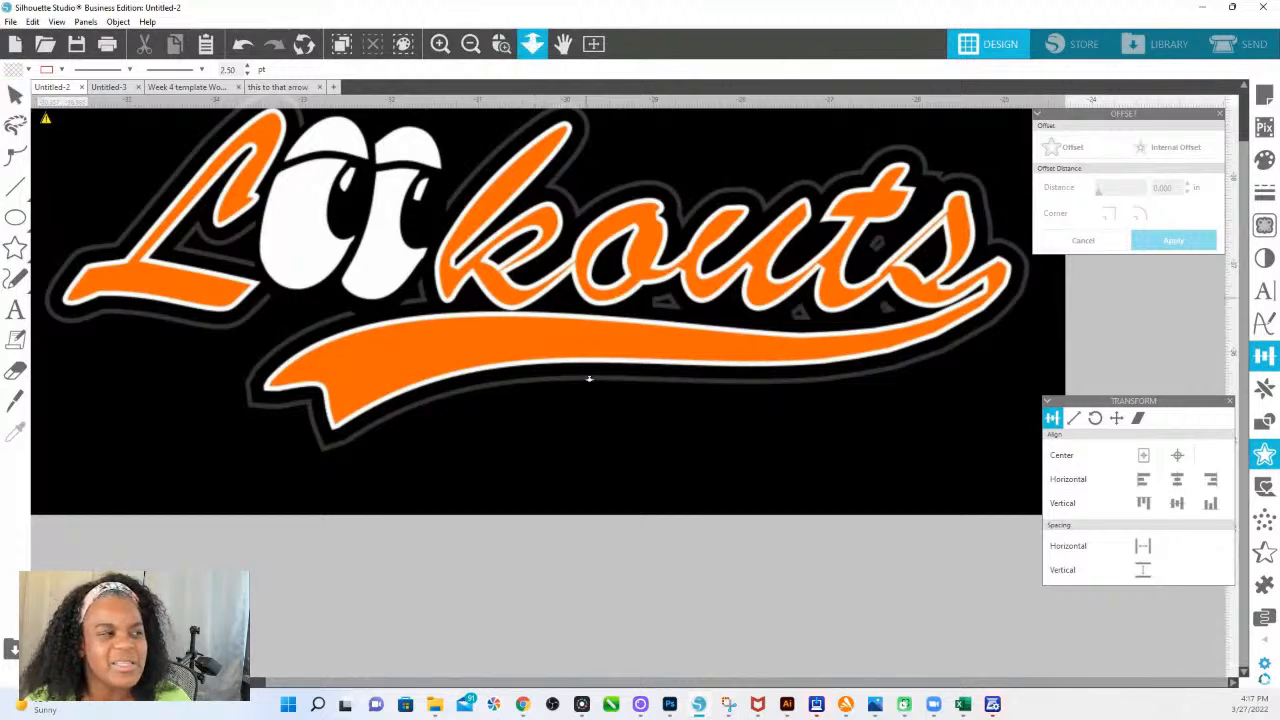
drag(589, 378, 949, 207)
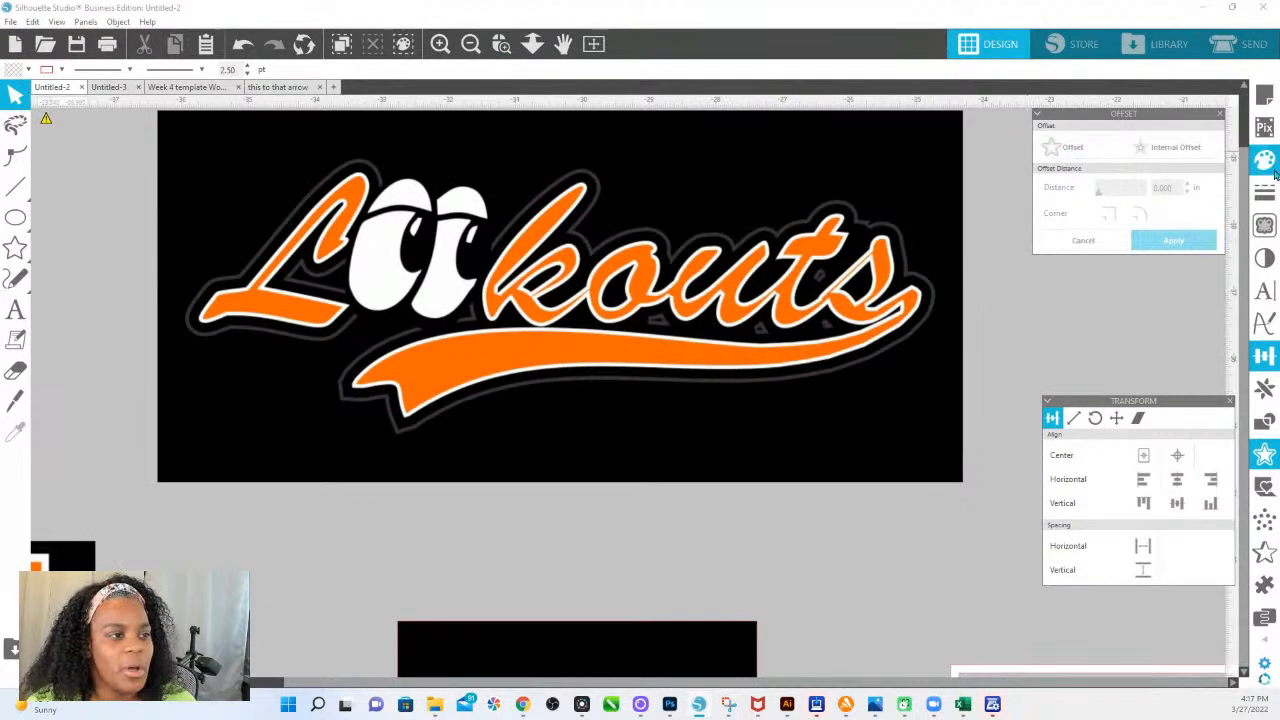
click(1266, 229)
click(1128, 168)
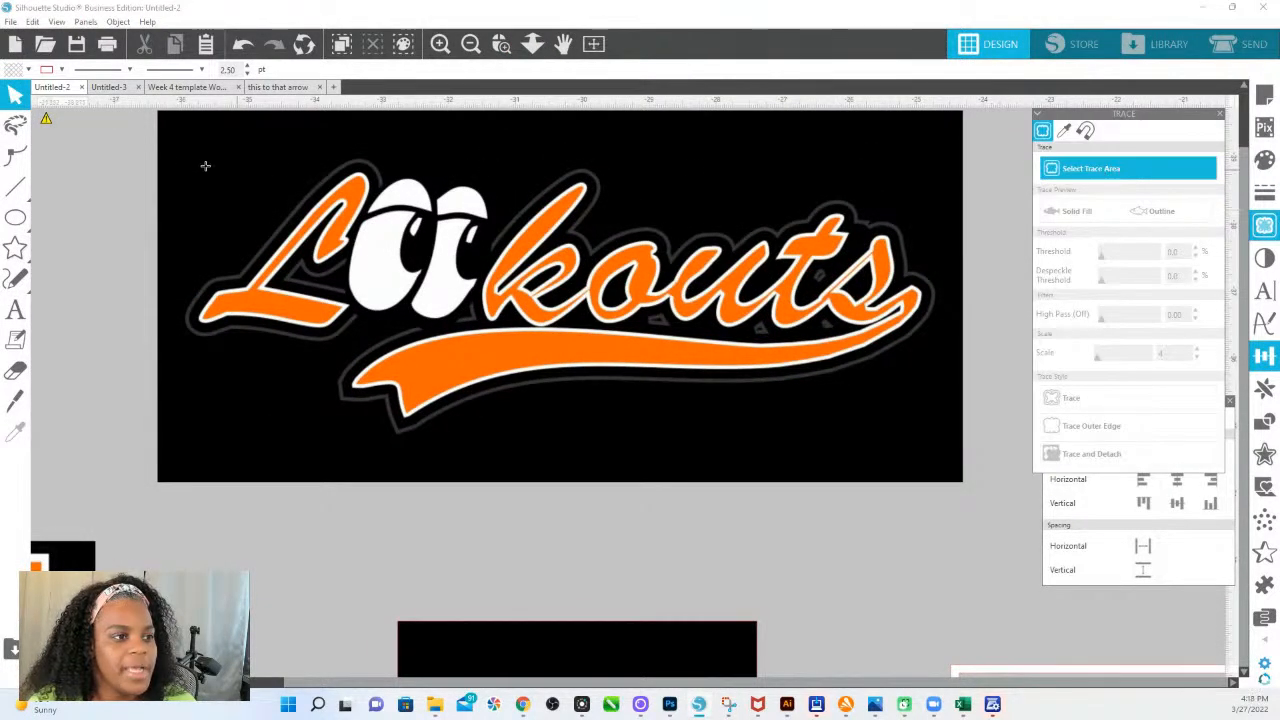
mouse_move(160, 144)
mouse_down()
mouse_move(888, 366)
mouse_move(960, 453)
mouse_up()
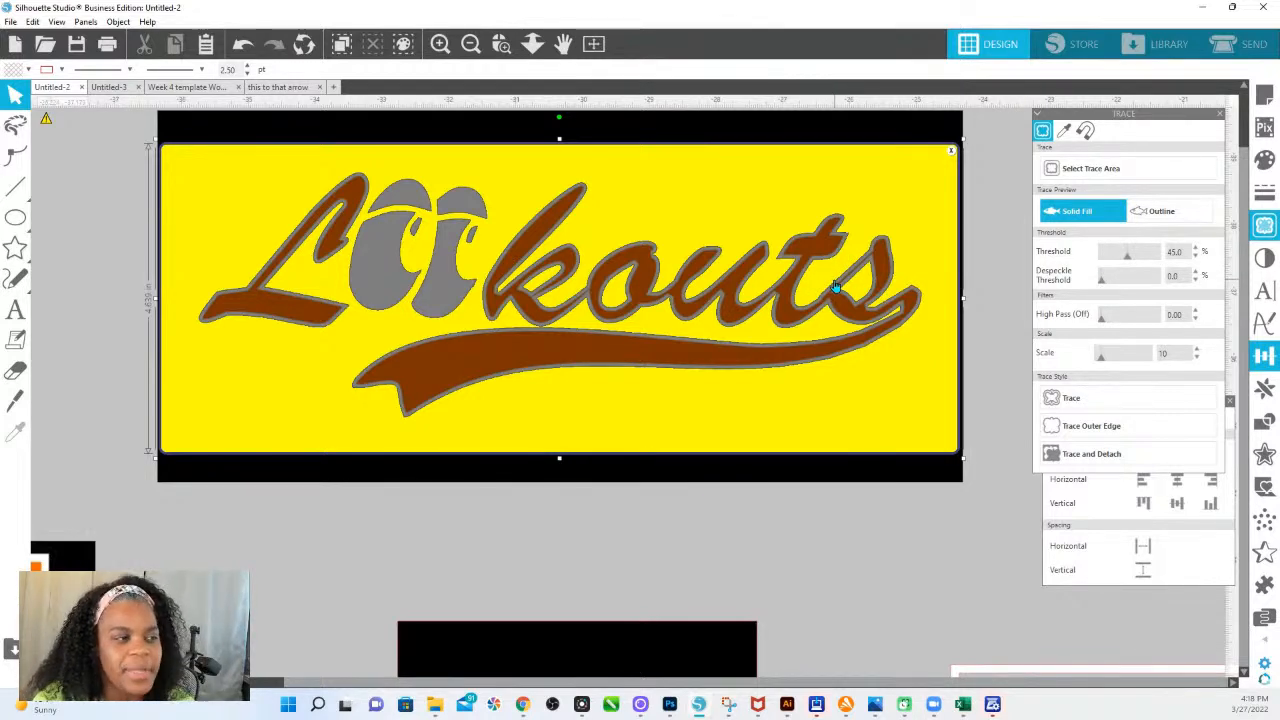
Step: Invert the colors of the Lookouts image with an inversion of 100
click(793, 177)
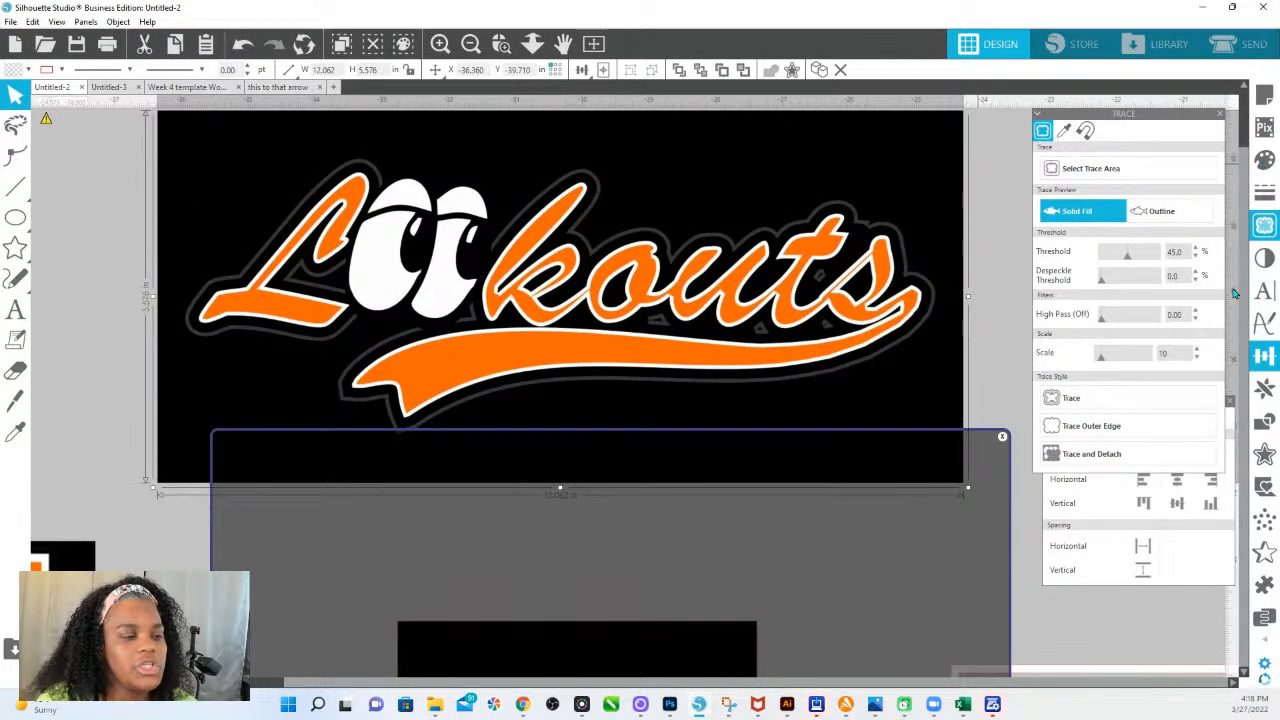
click(1264, 258)
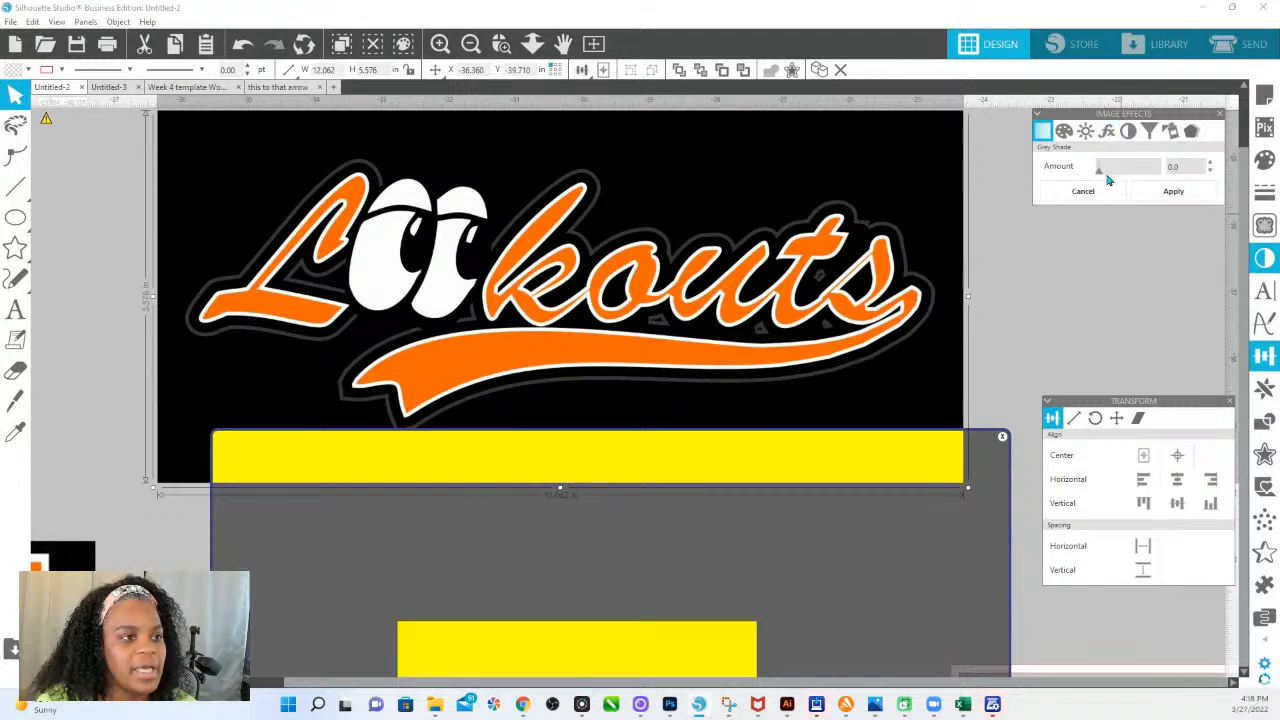
click(1127, 133)
drag(1101, 174, 1155, 170)
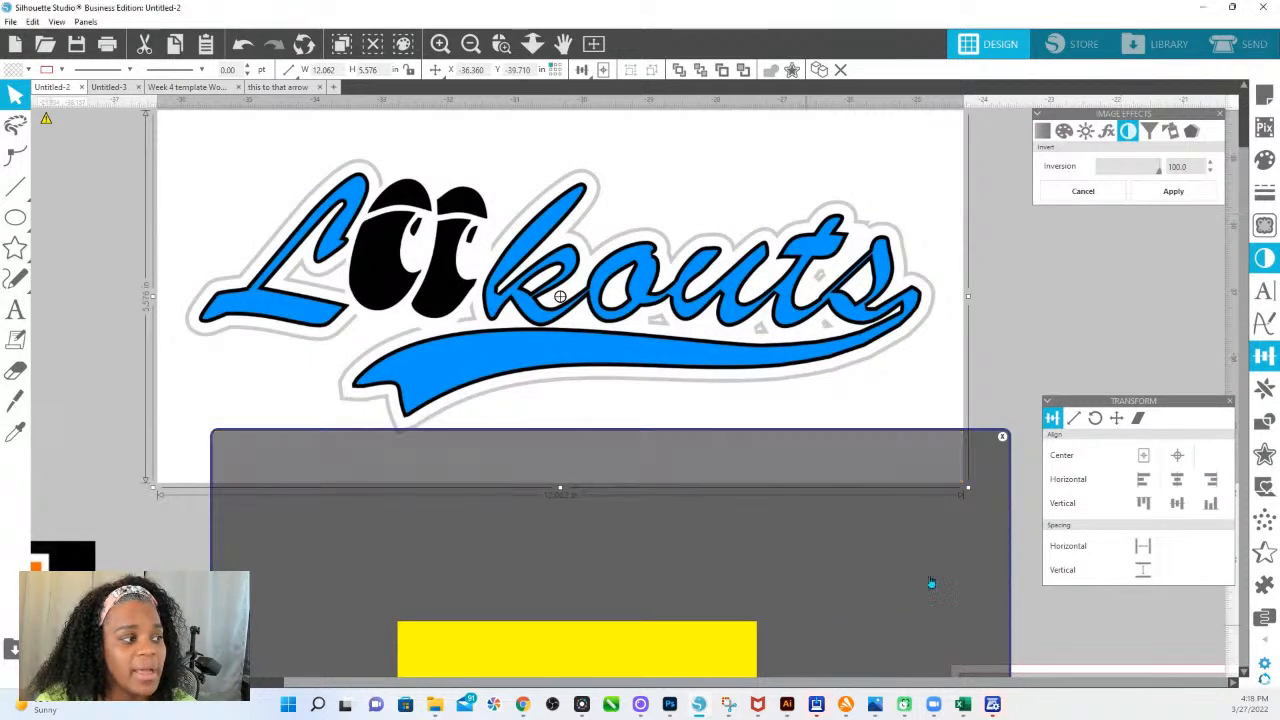
Step: Reposition the trace area over the inverted Lookouts wordmark, trace it, and move the image below the traced outlines
drag(929, 586, 859, 301)
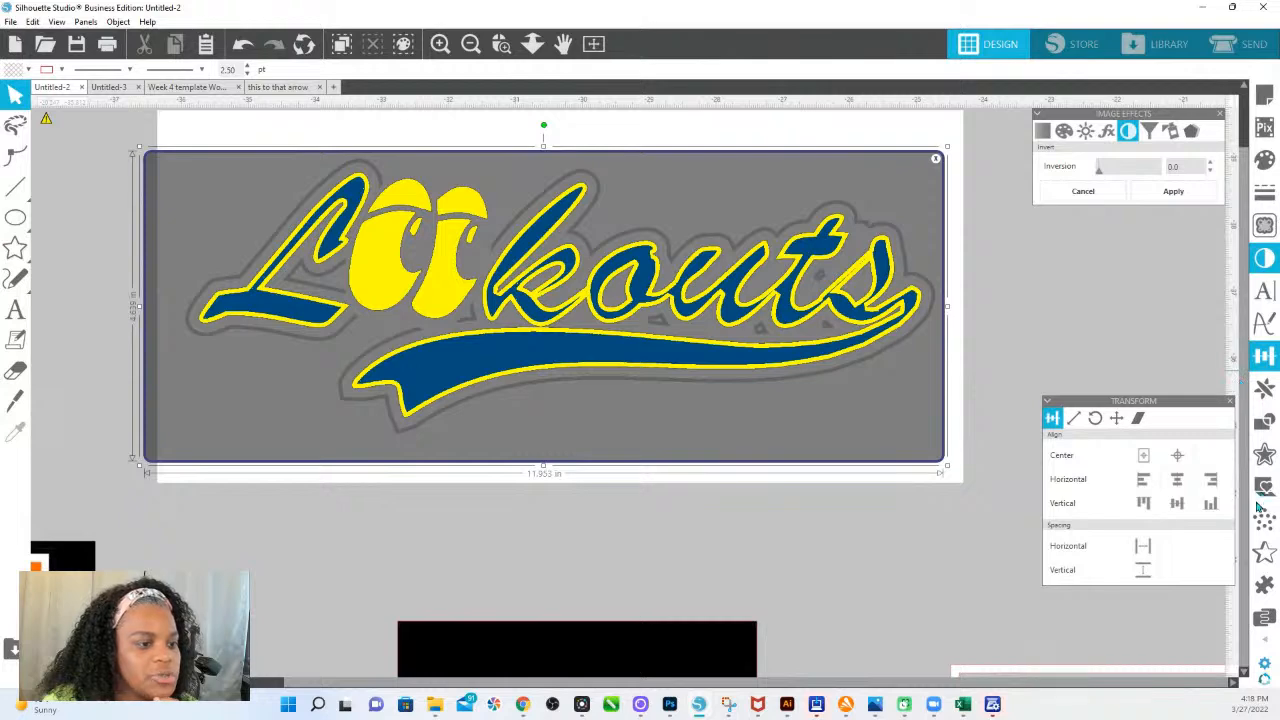
click(1264, 226)
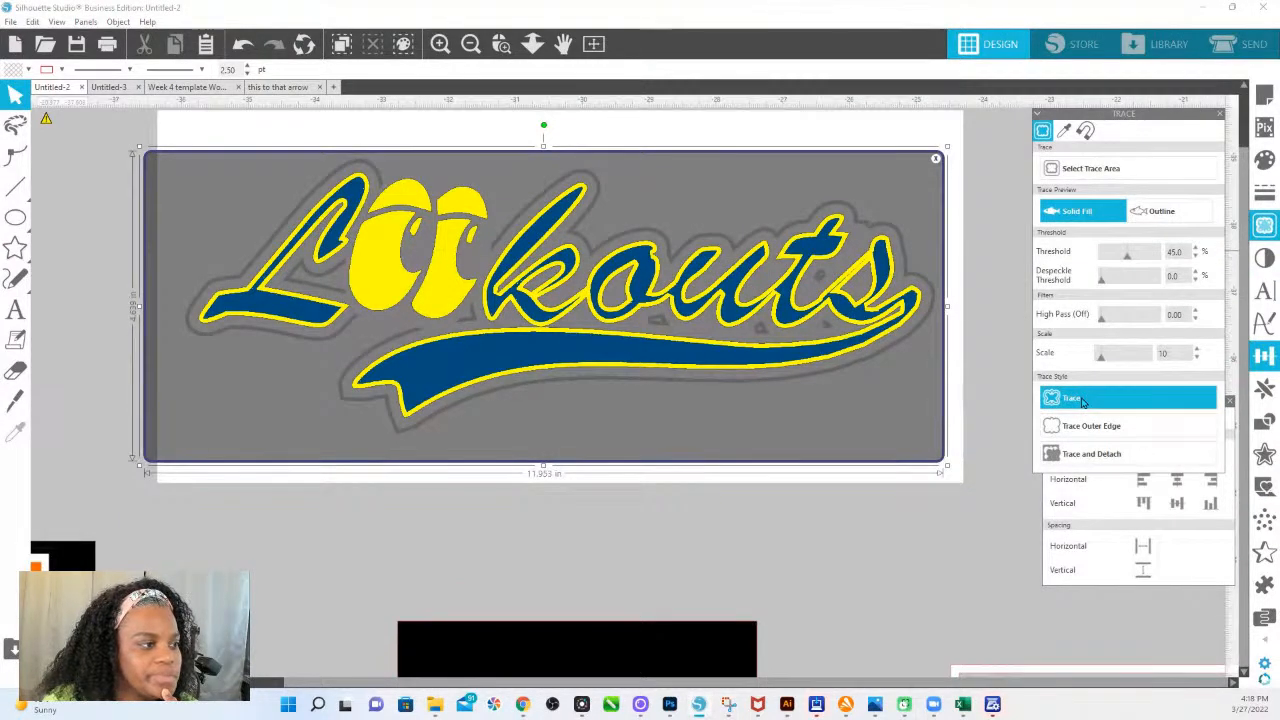
click(1081, 400)
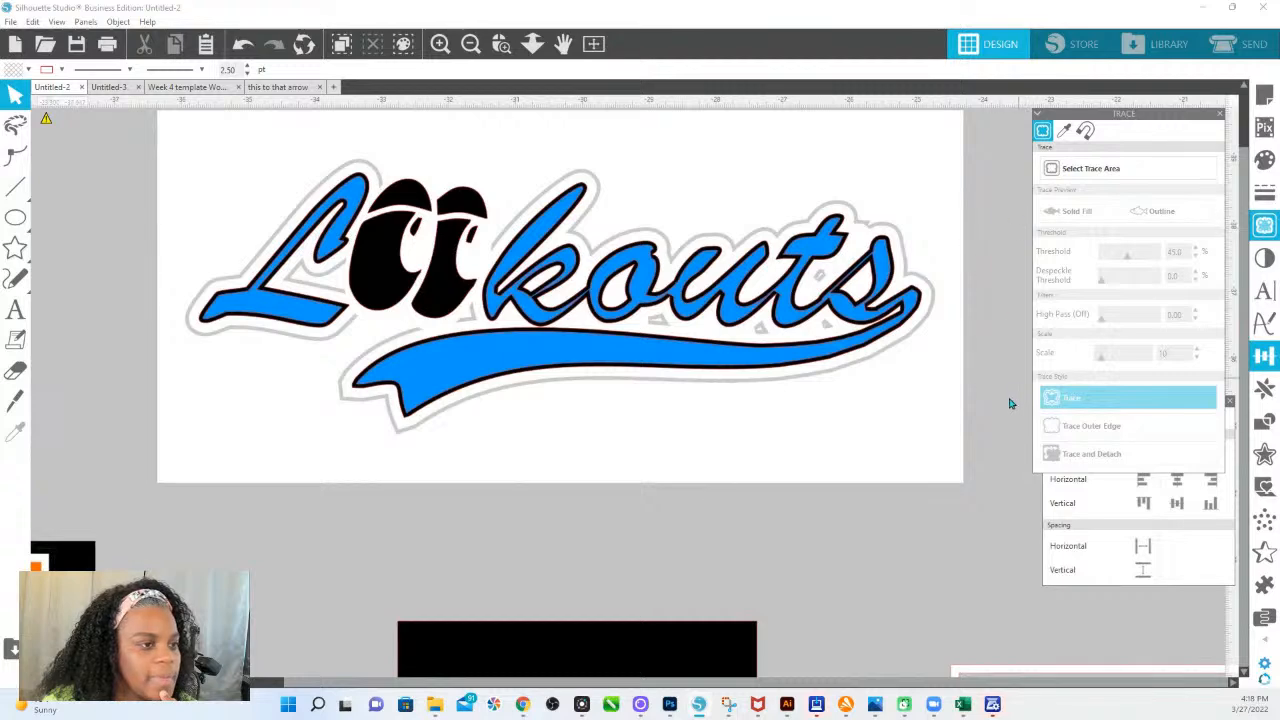
drag(891, 194, 863, 463)
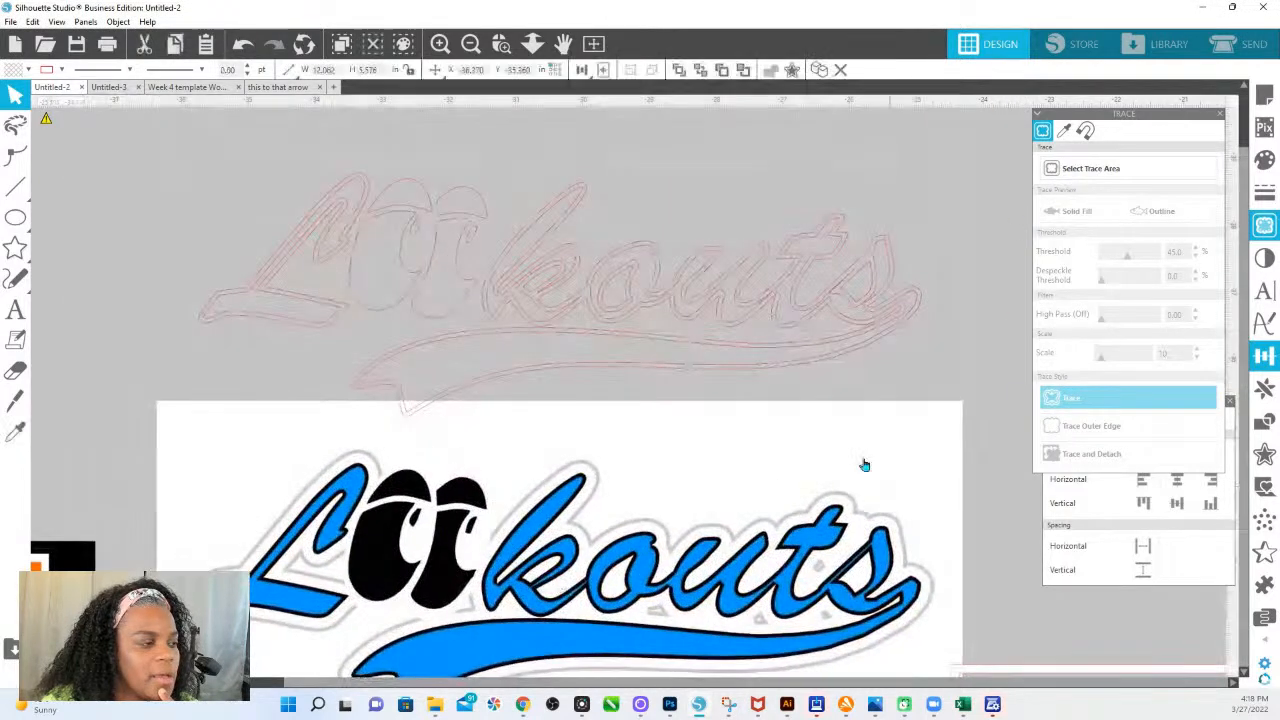
Step: Fill the traced Lookouts outlines with pink and release their compound path
click(666, 306)
click(1265, 160)
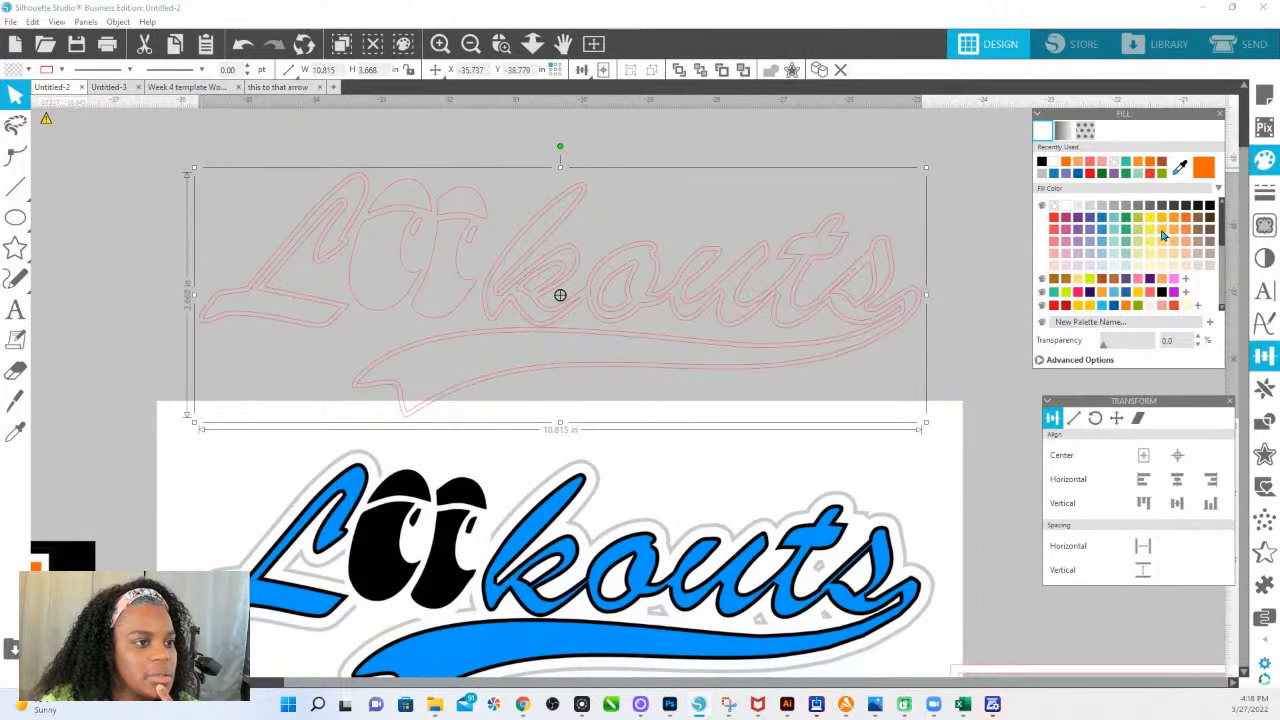
click(1138, 280)
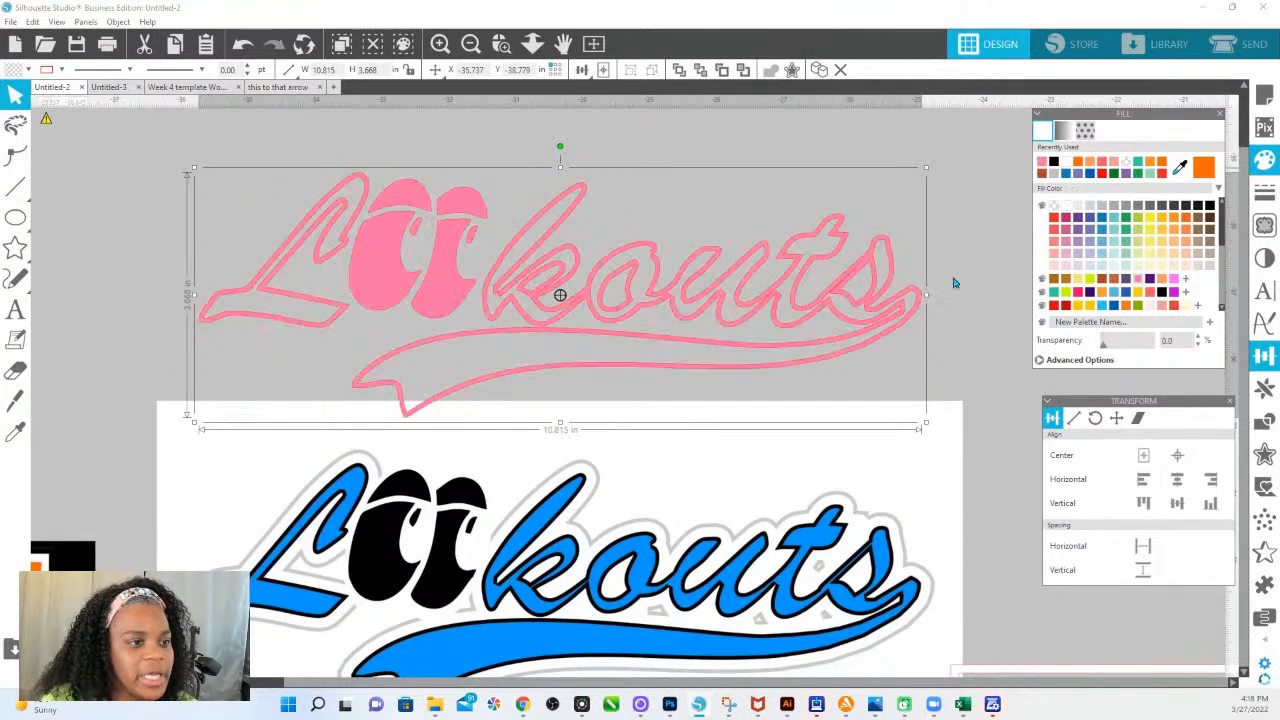
right_click(645, 291)
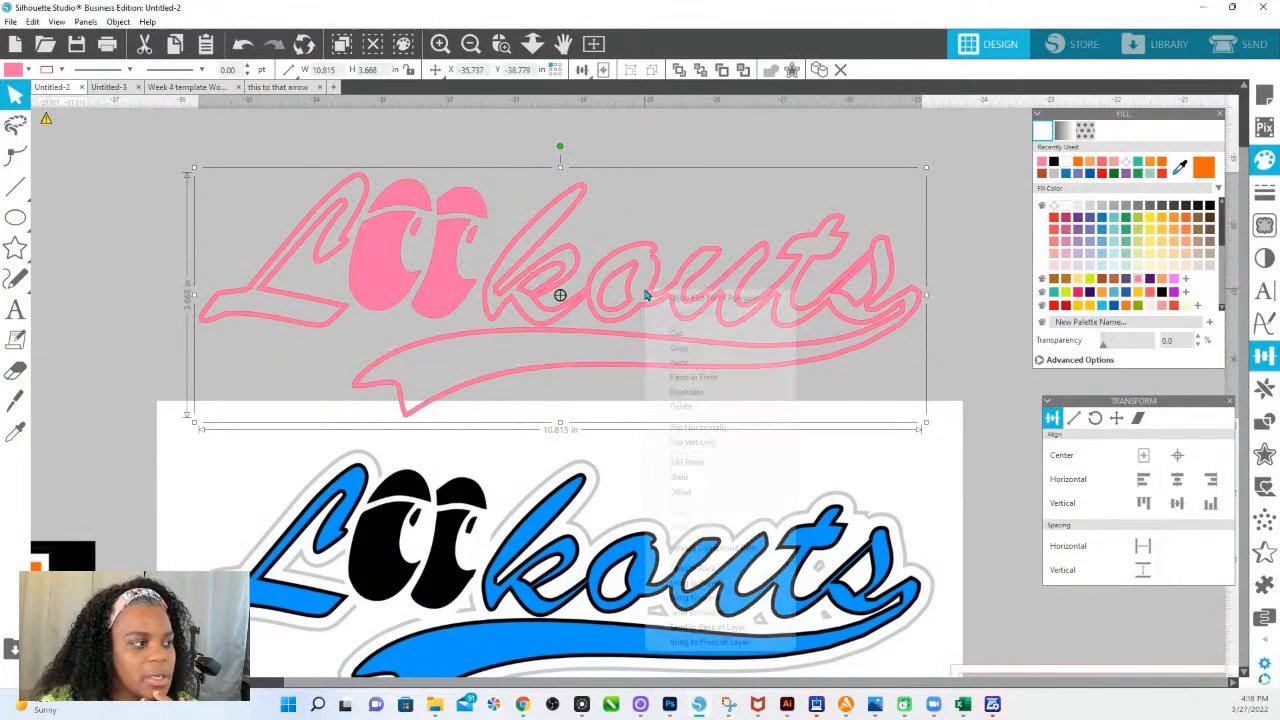
click(712, 548)
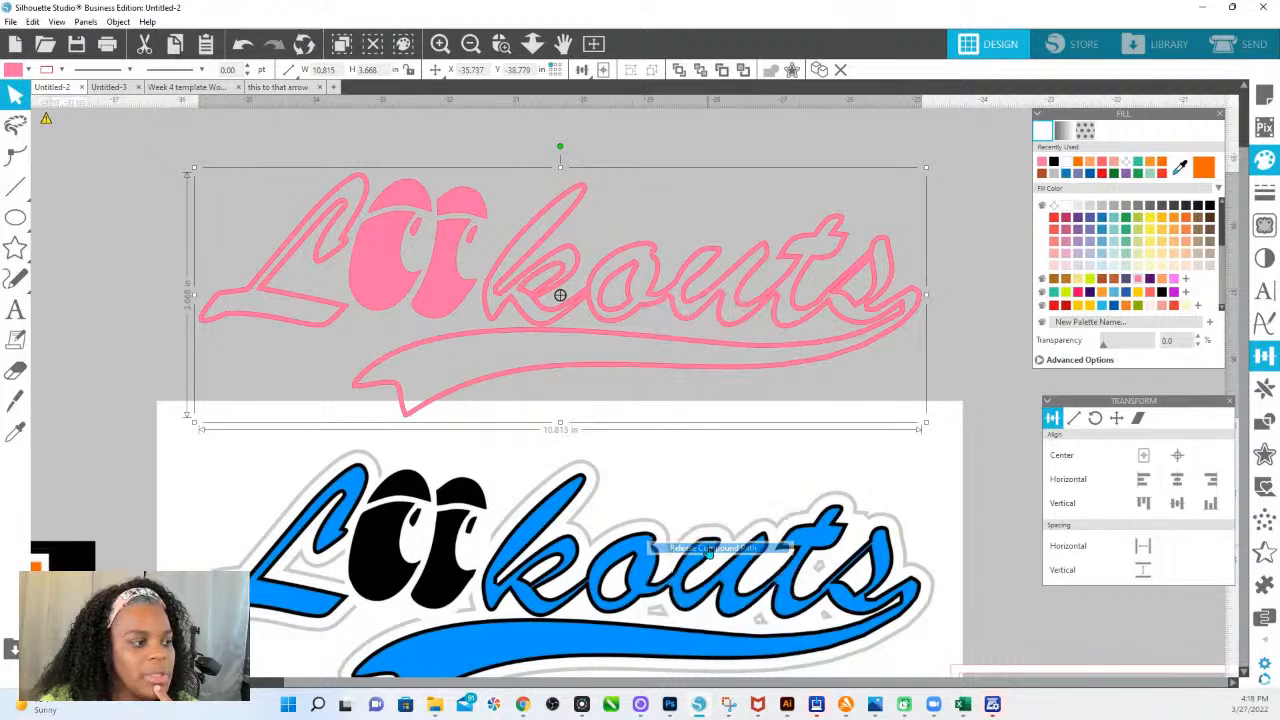
click(675, 180)
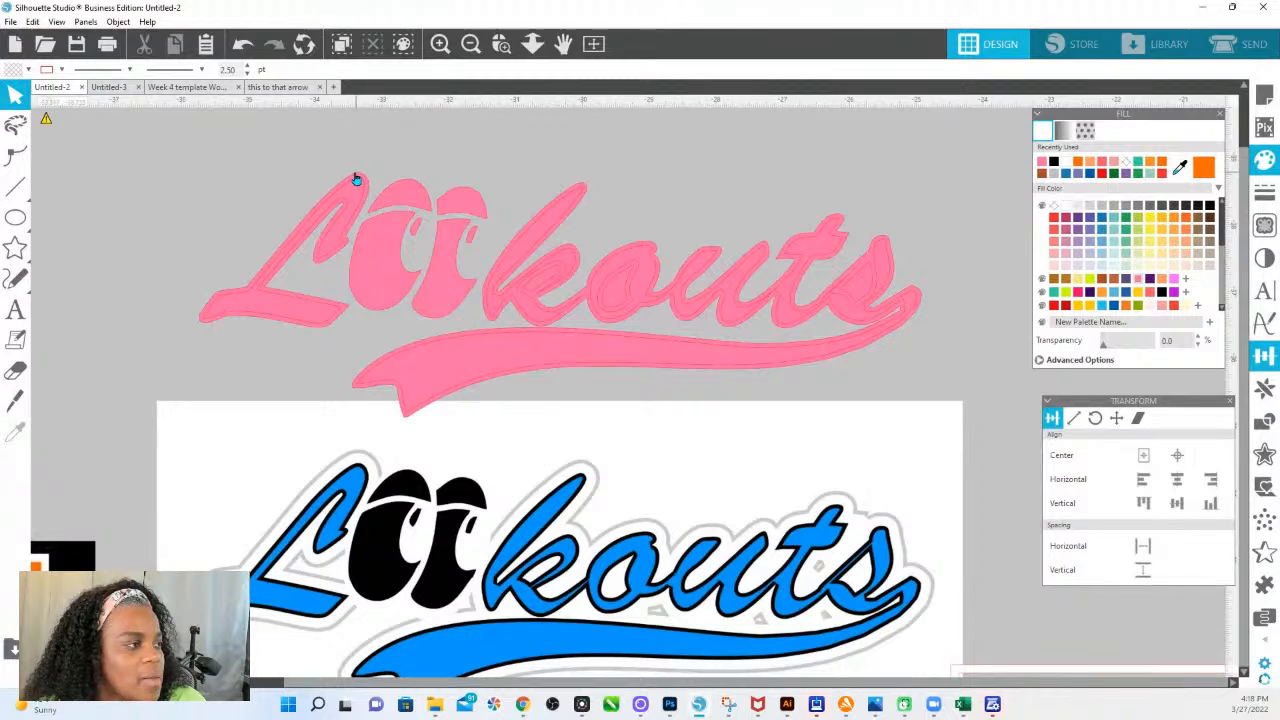
Step: Set the Lookouts image's inversion back to 0 to restore its original colors
click(280, 249)
click(559, 587)
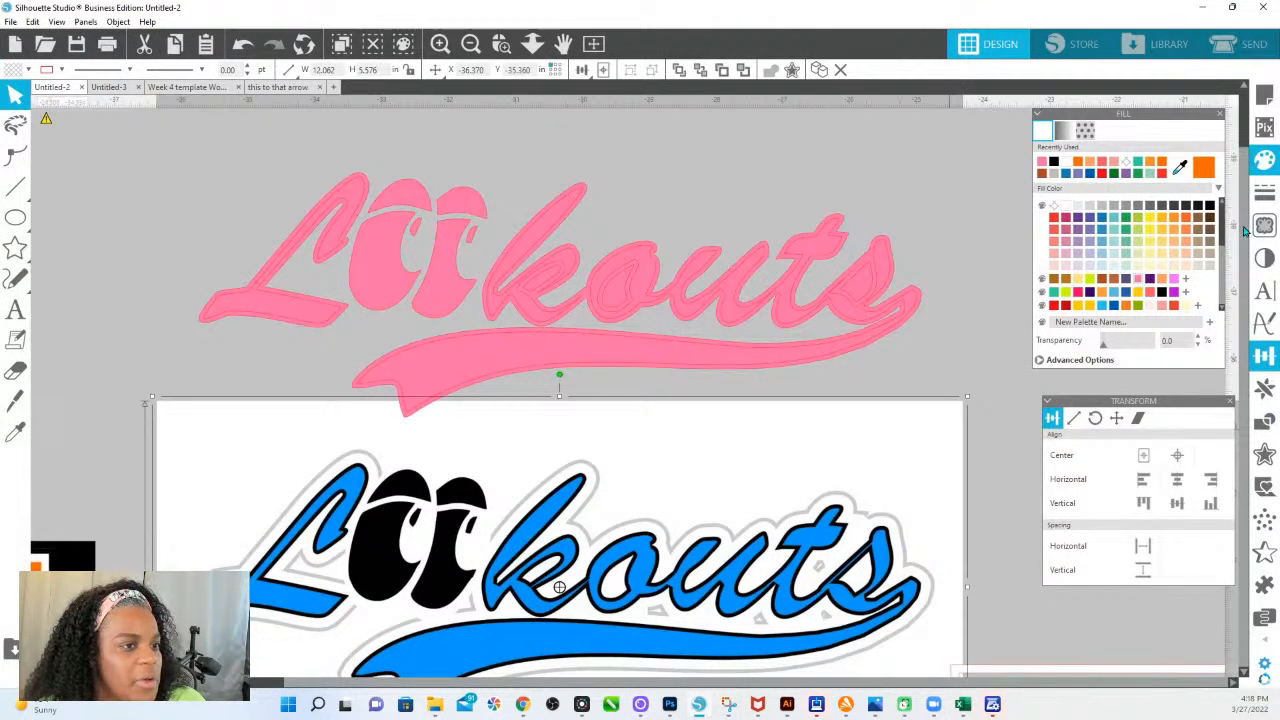
click(1264, 258)
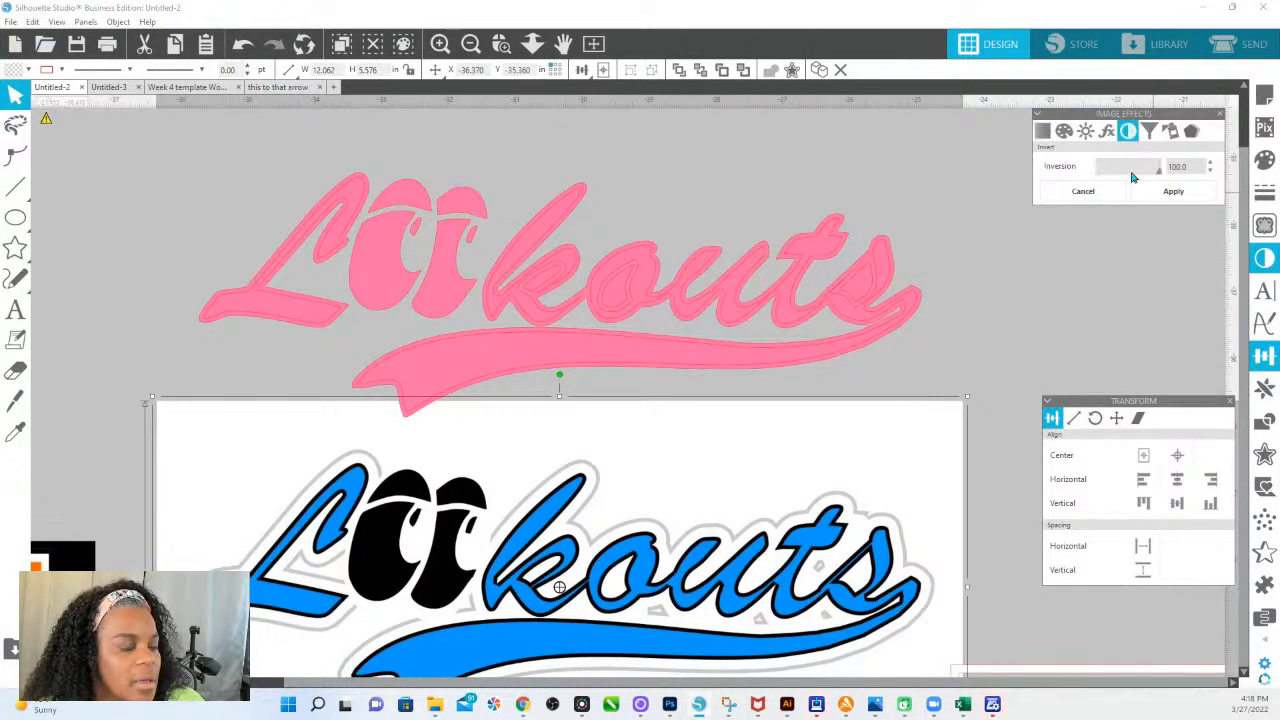
drag(1157, 177, 946, 180)
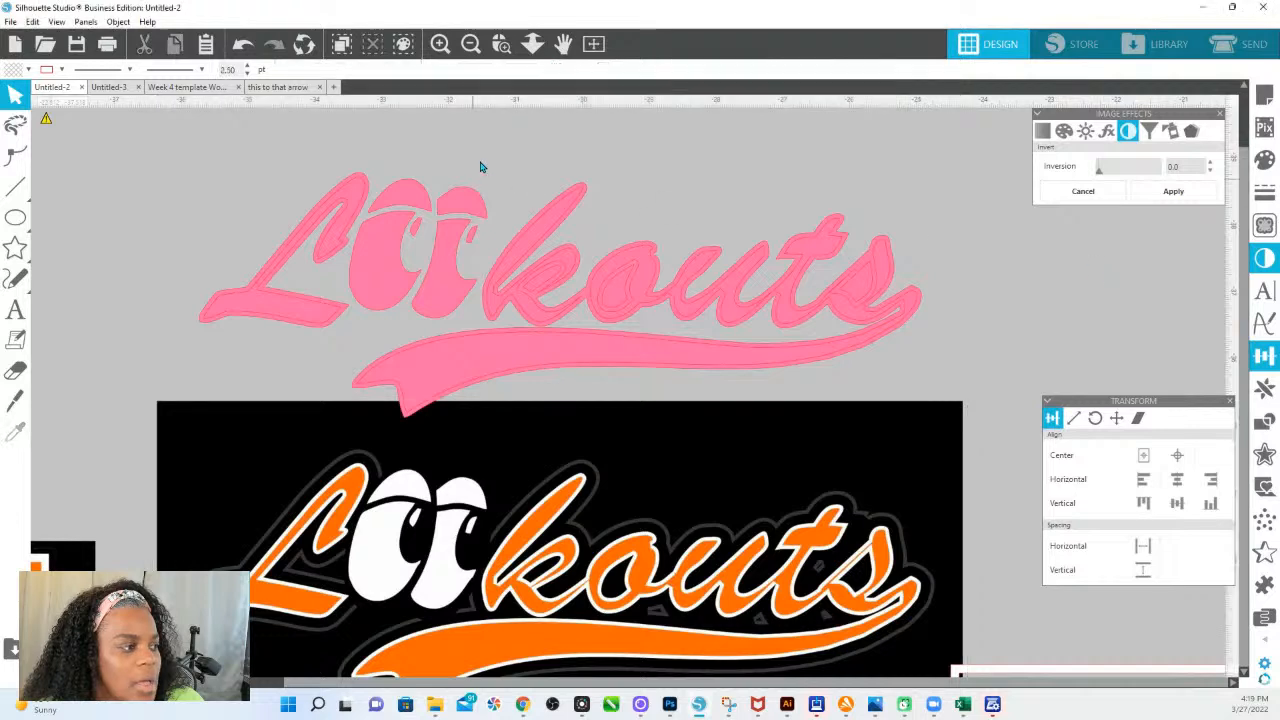
Step: Select the outer outlines of the L and of the remaining letters with the swoosh, and fill them with white
click(367, 182)
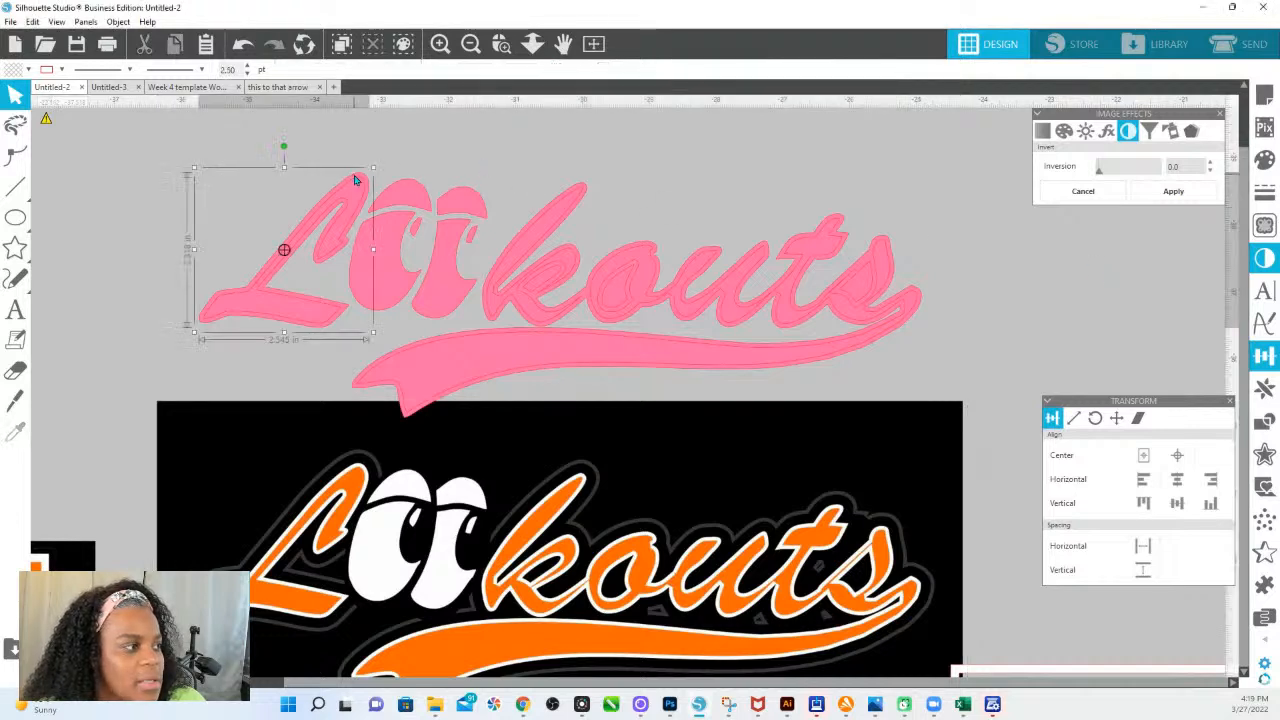
shift+click(548, 210)
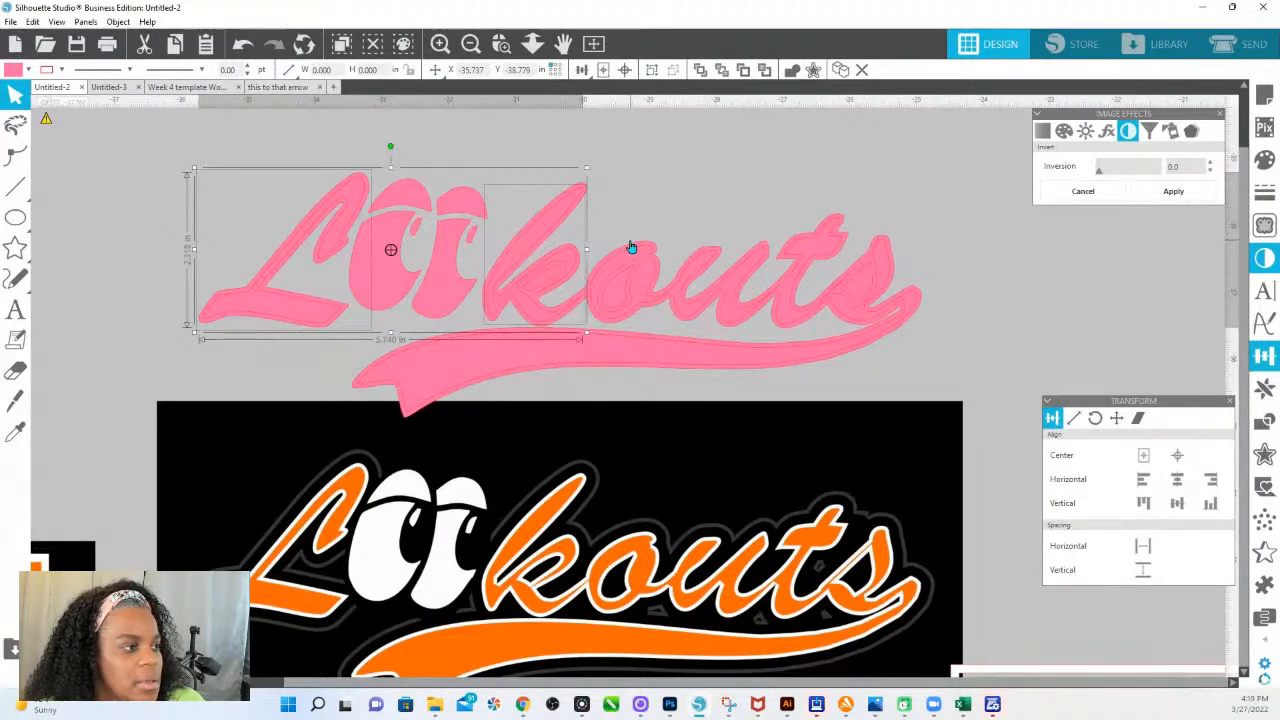
click(577, 191)
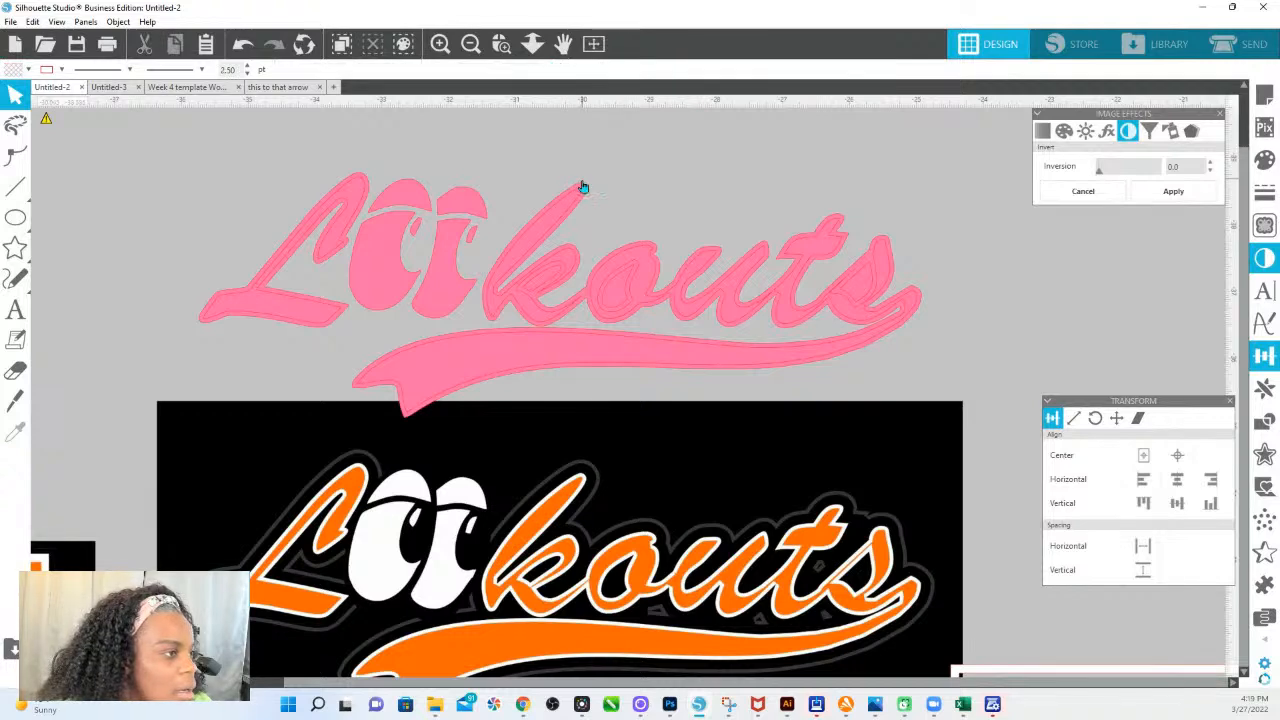
click(585, 187)
shift+click(357, 180)
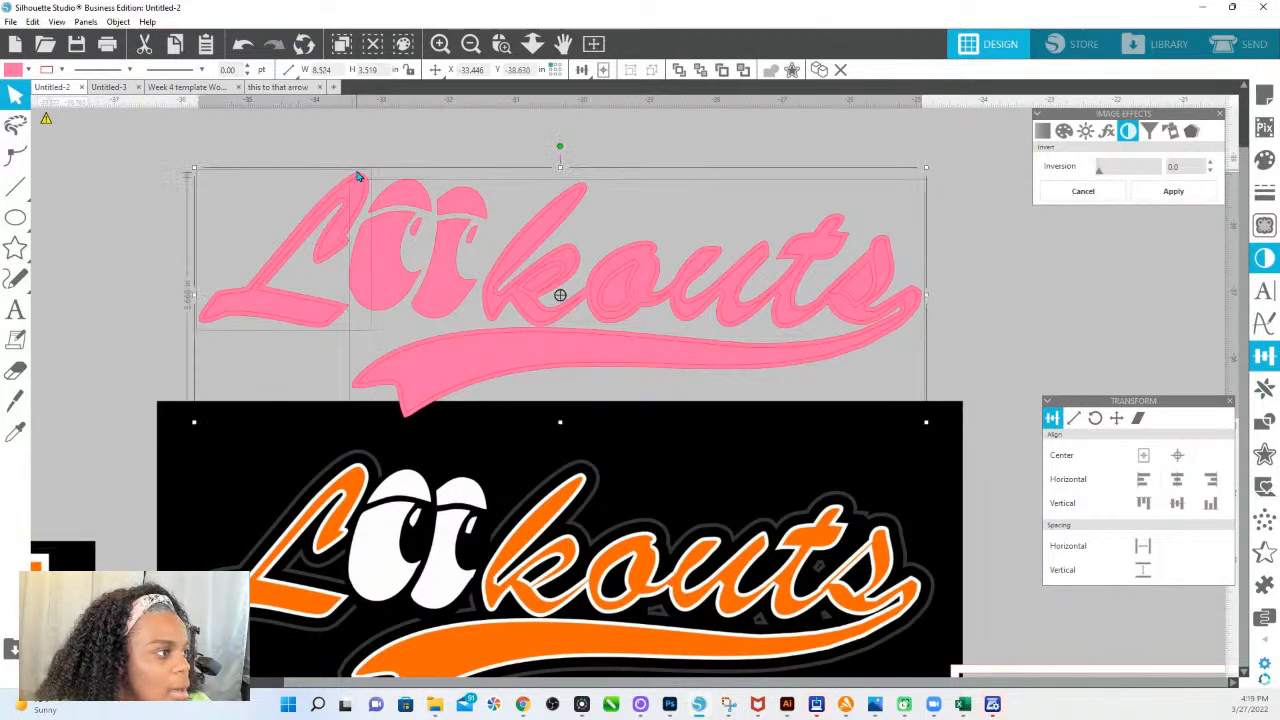
click(1265, 159)
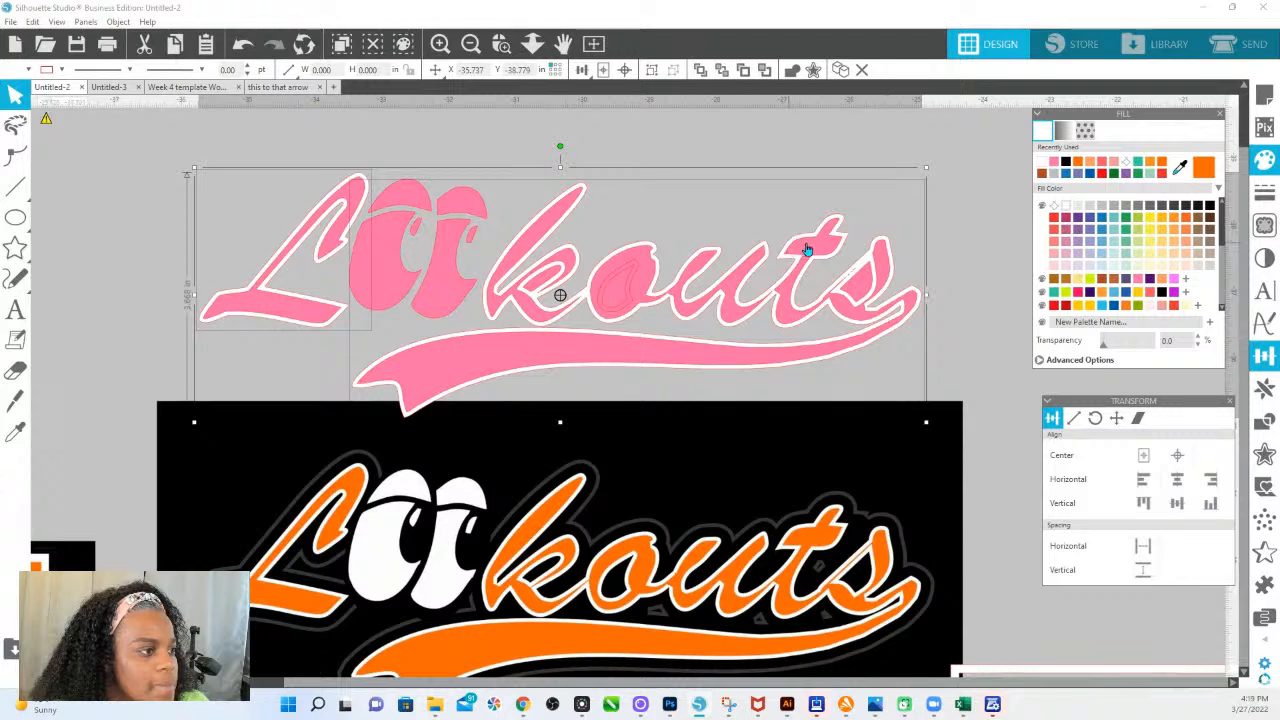
Step: Group the white outer outlines and send the group to the back, behind the pink lettering
right_click(575, 187)
click(644, 407)
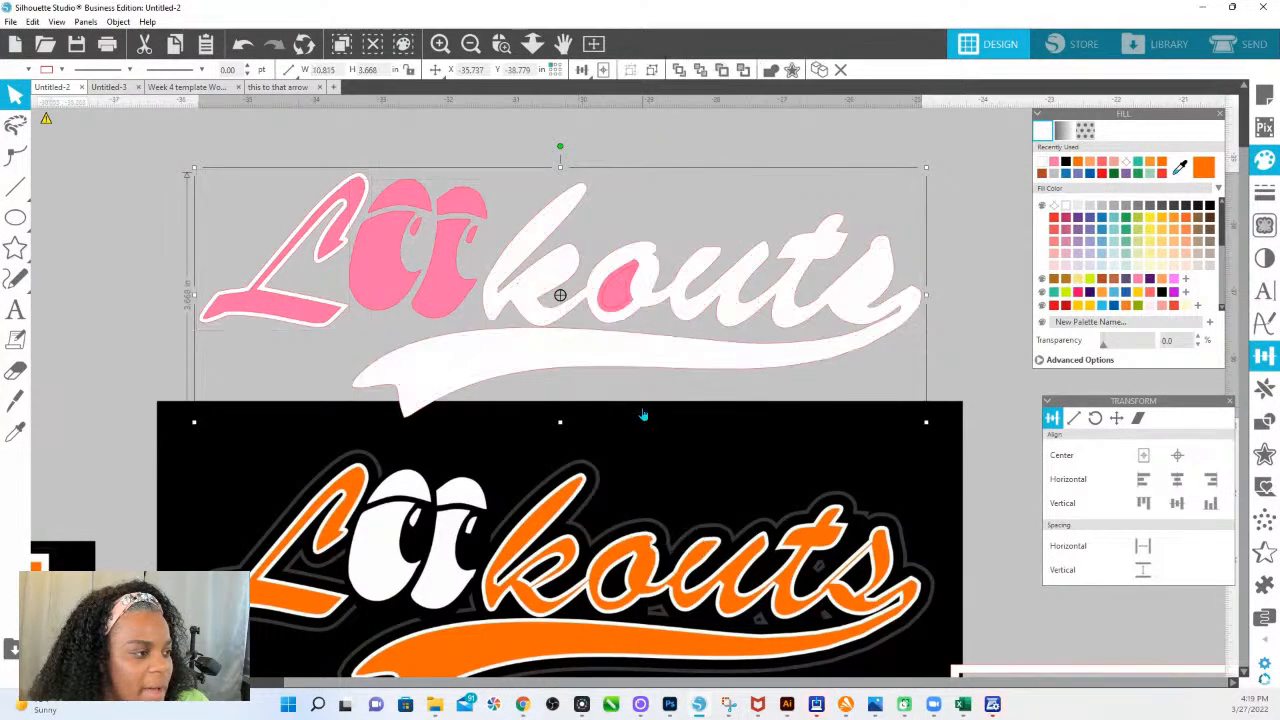
right_click(686, 358)
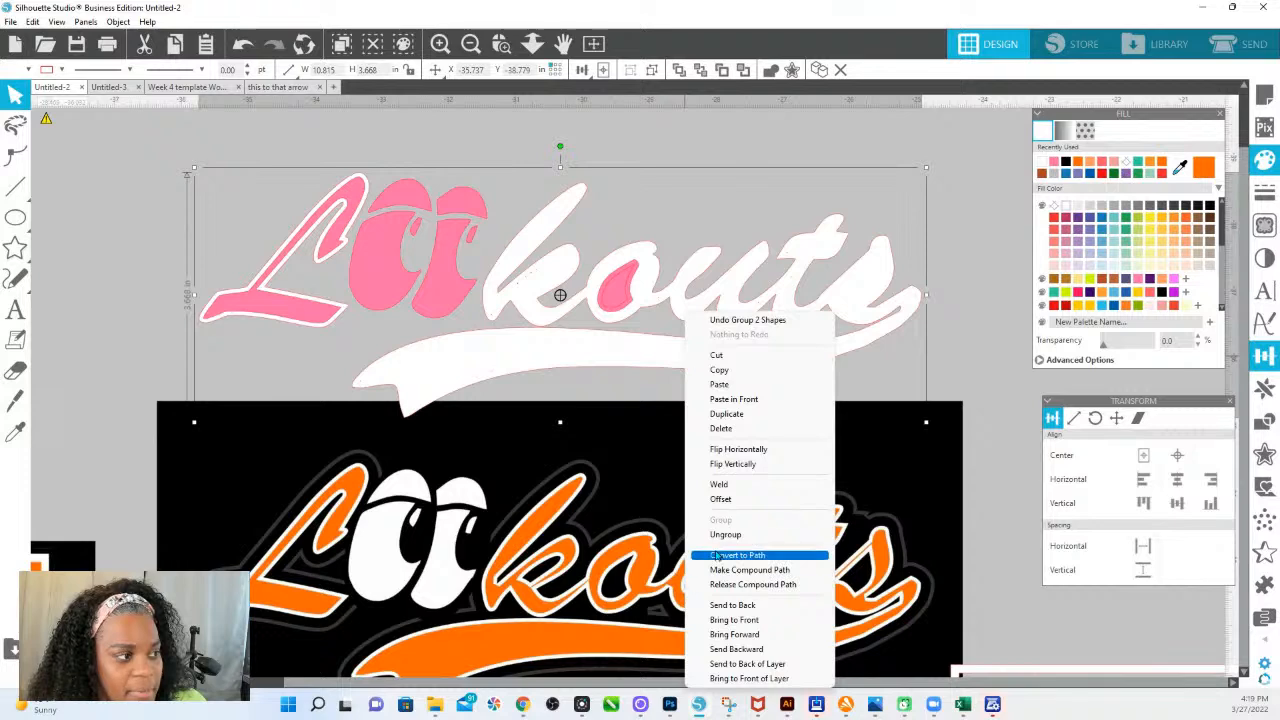
click(755, 605)
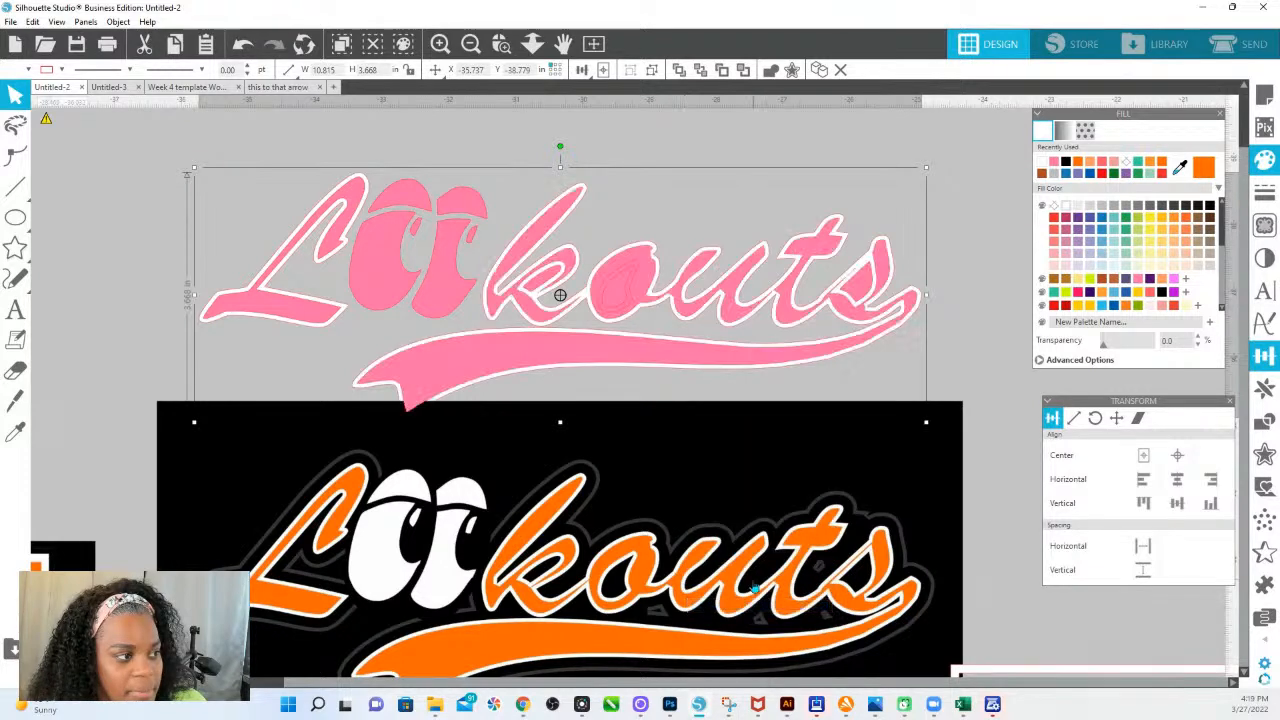
Step: Fill the traced eye shapes with white and group them
click(408, 175)
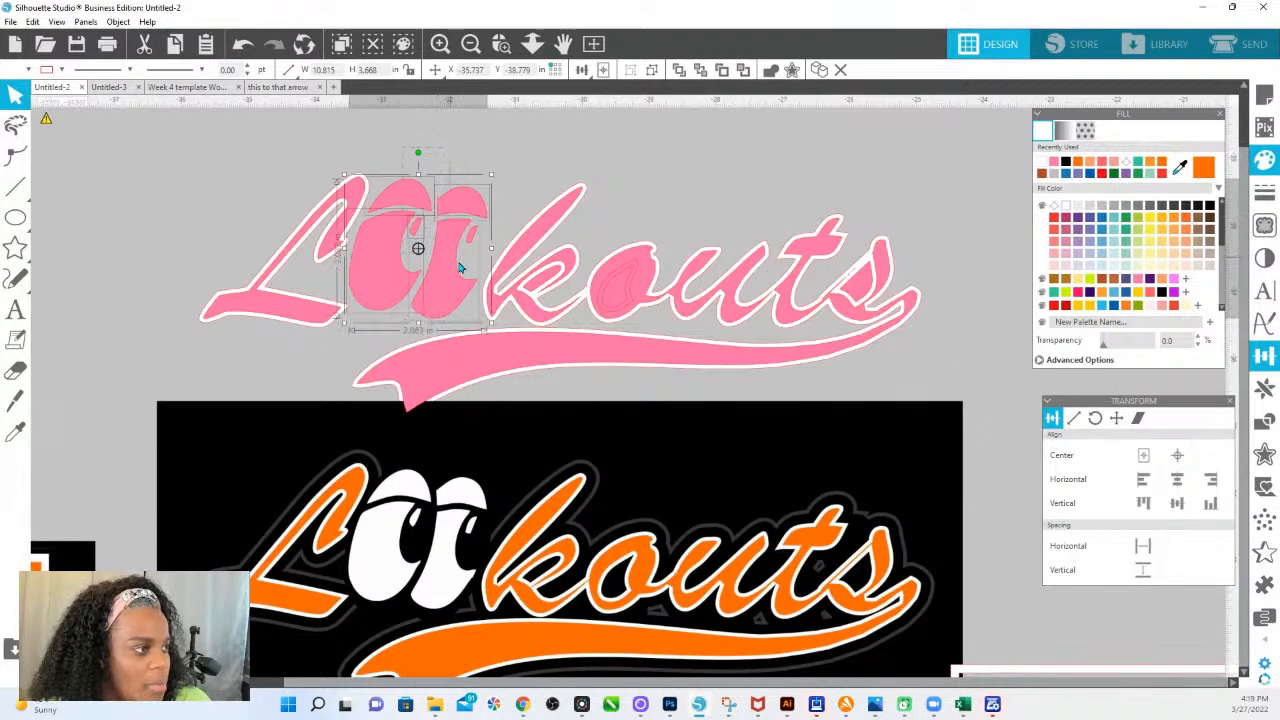
click(1065, 206)
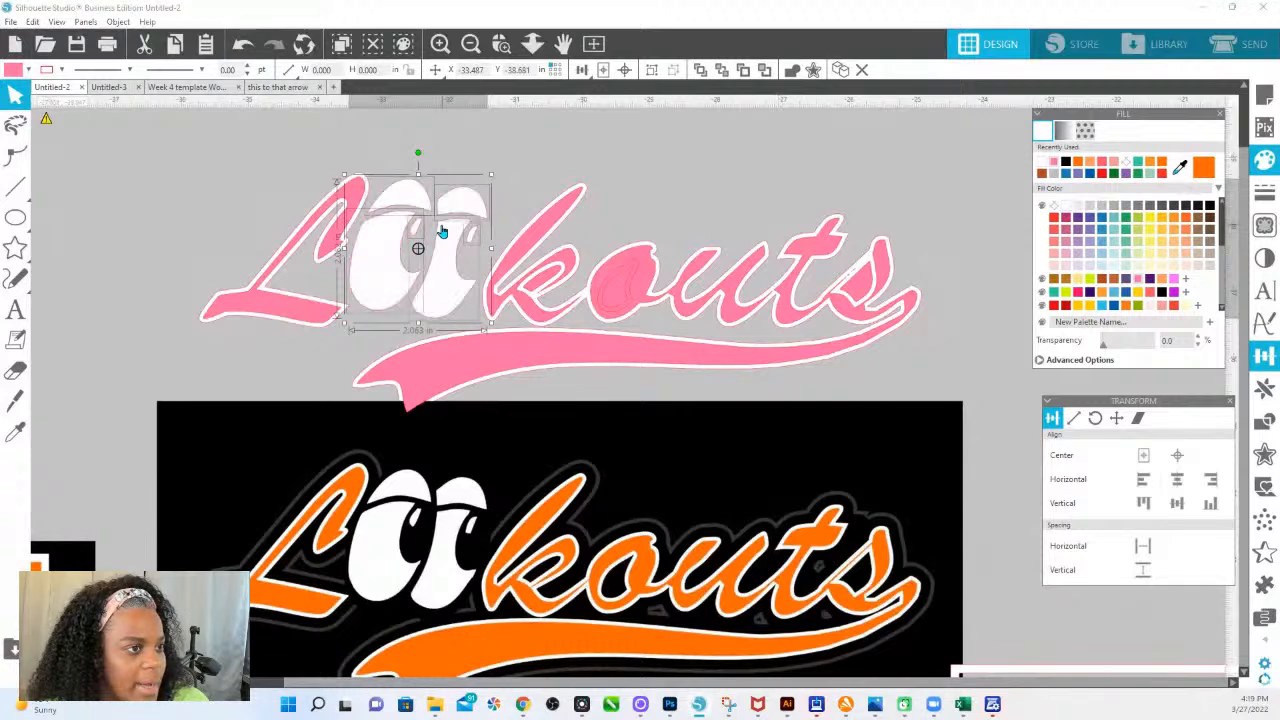
right_click(470, 206)
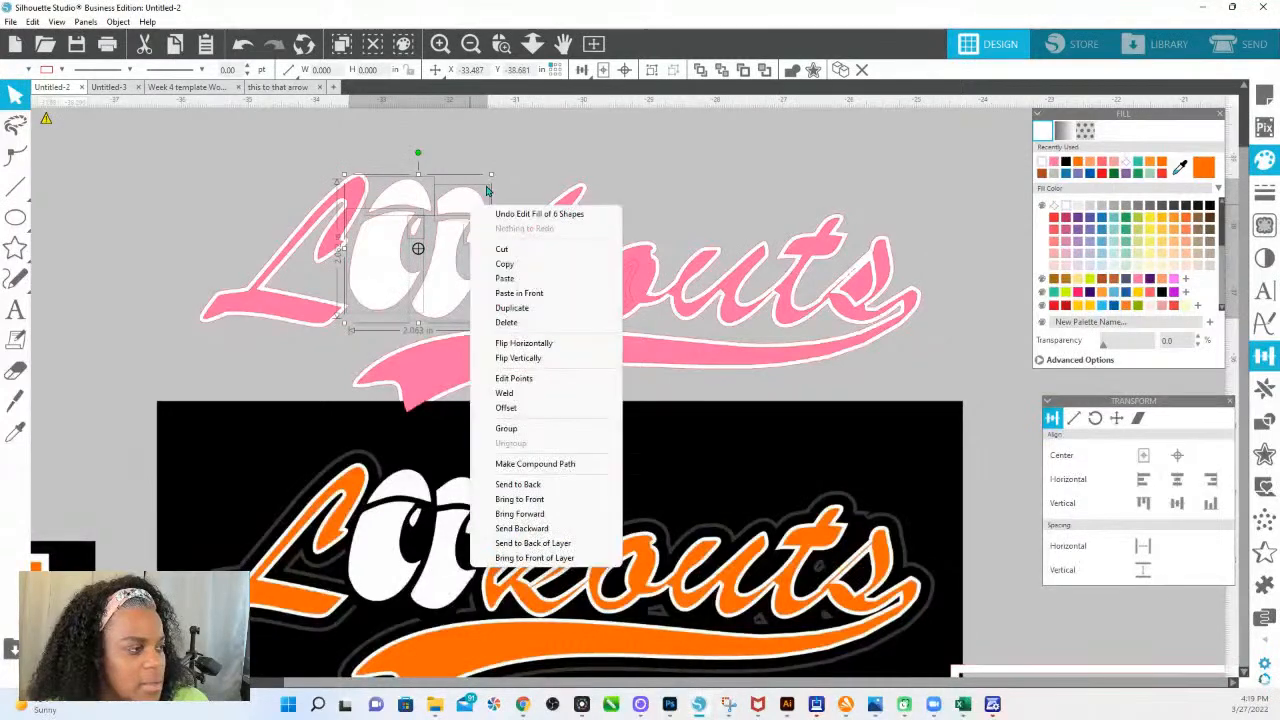
click(511, 431)
click(381, 161)
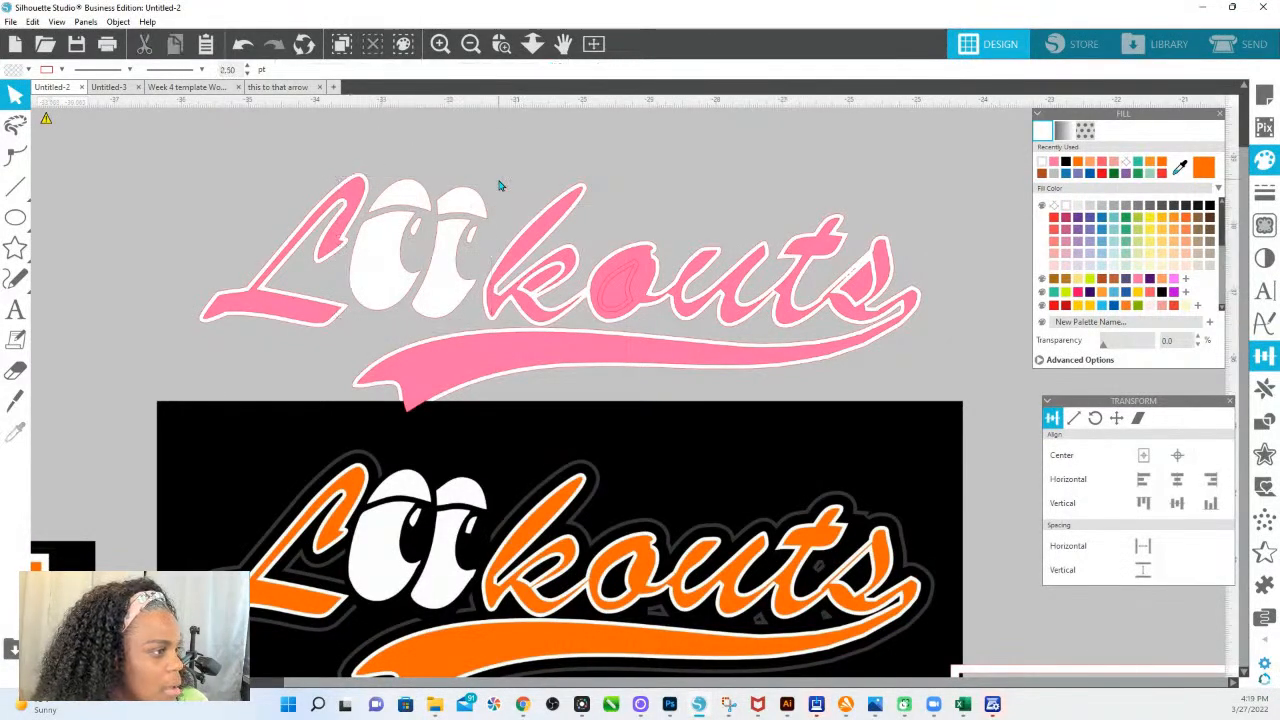
Step: Fill the inner lettering shapes and the swoosh of the Lookouts tracing with orange
click(324, 322)
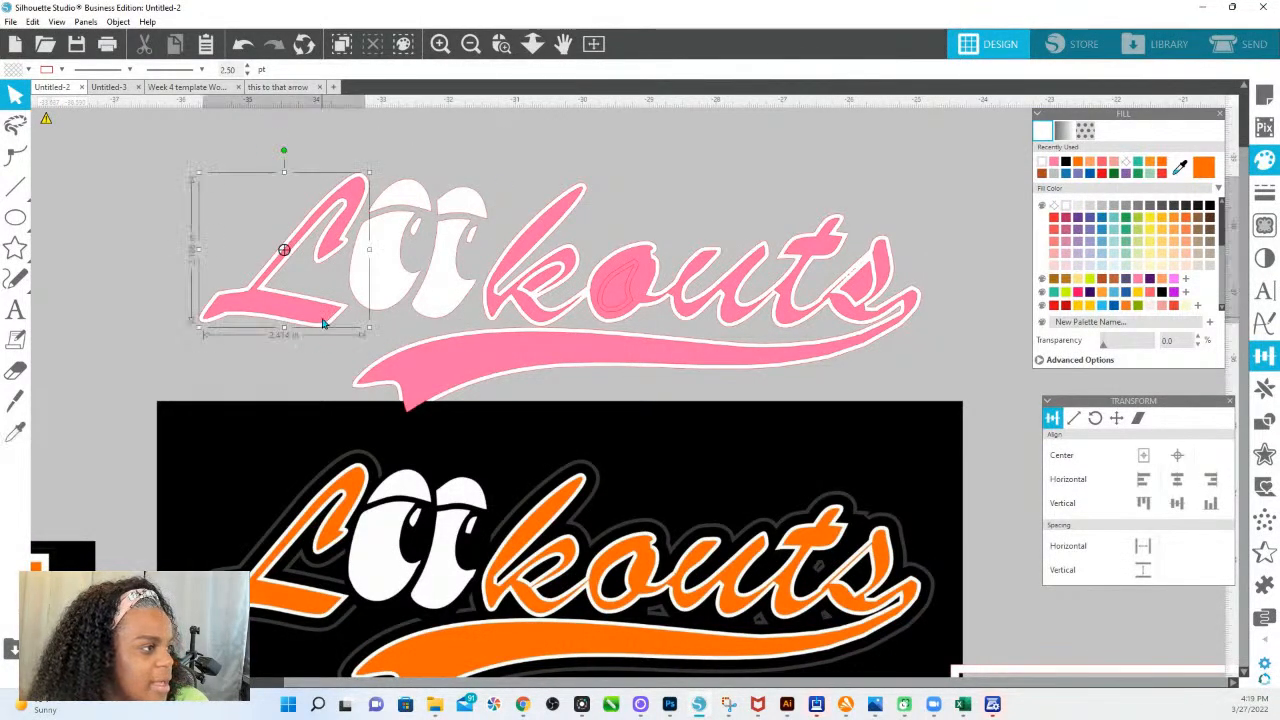
shift+click(568, 358)
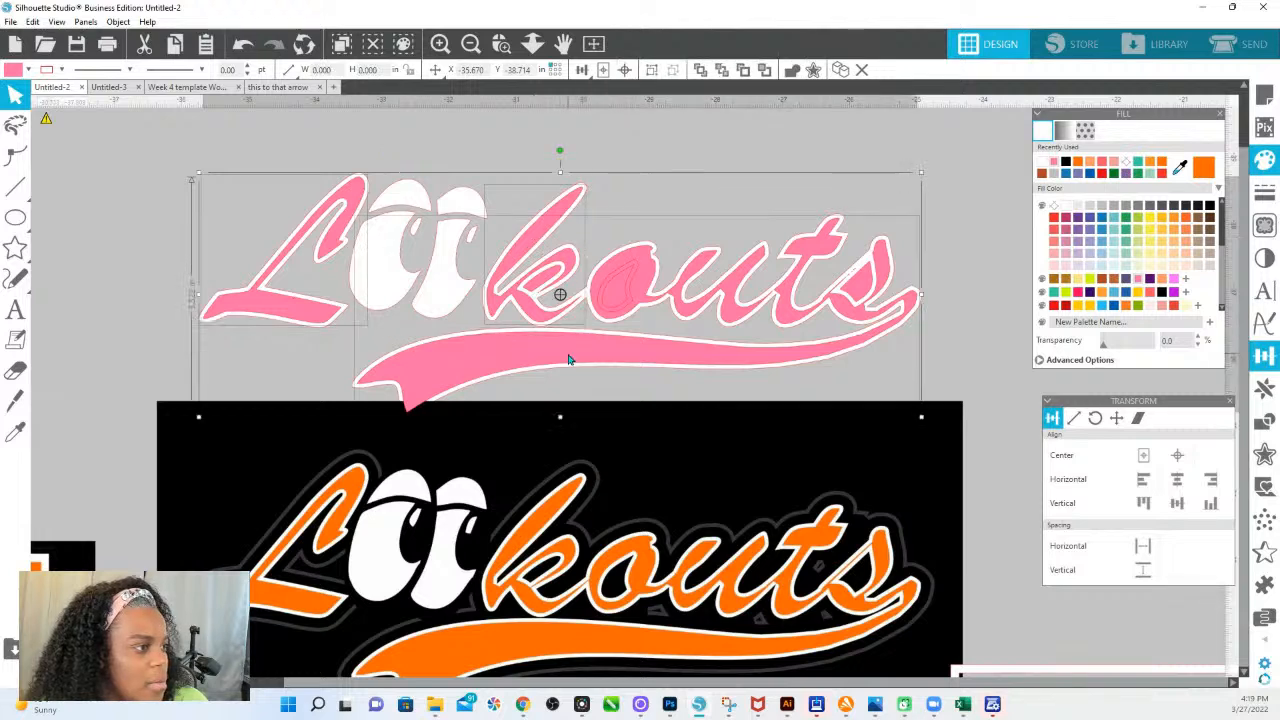
click(1202, 170)
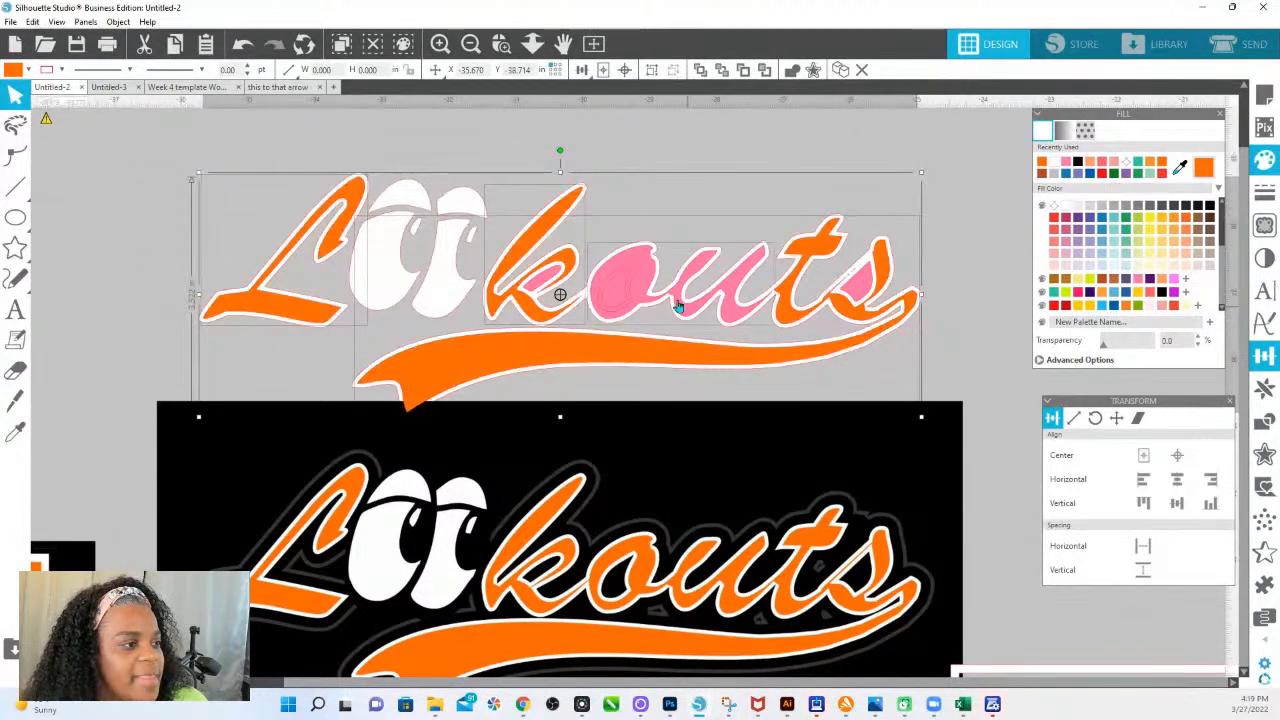
click(1202, 170)
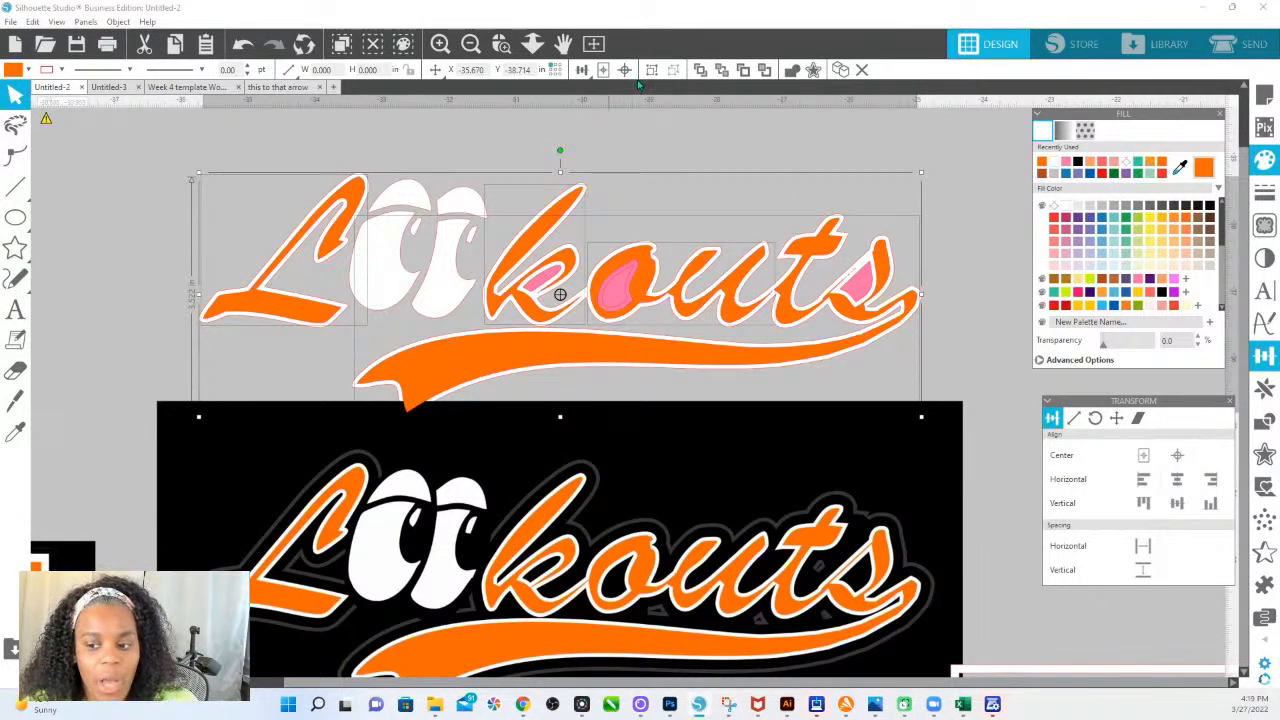
Step: Check the recolored lettering up close and move the original Lookouts image clear of the tracing
click(501, 43)
drag(553, 345, 960, 368)
scroll(839, 298, up, 3)
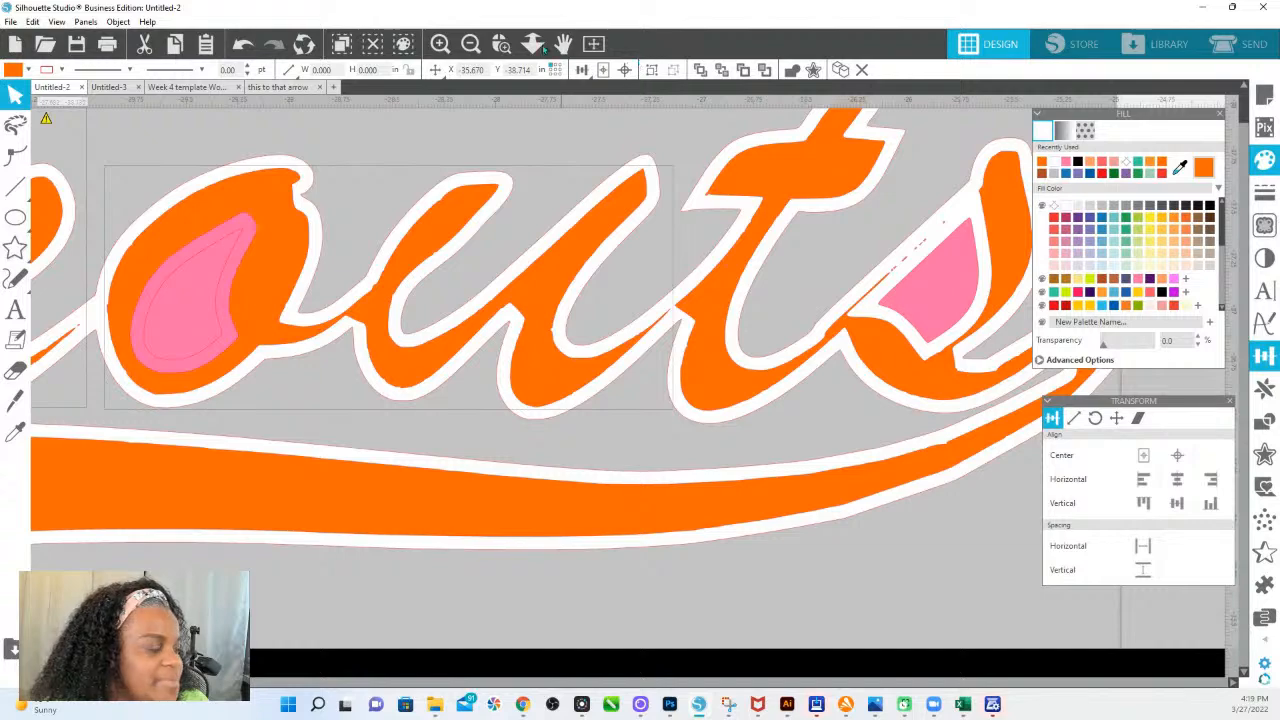
click(536, 45)
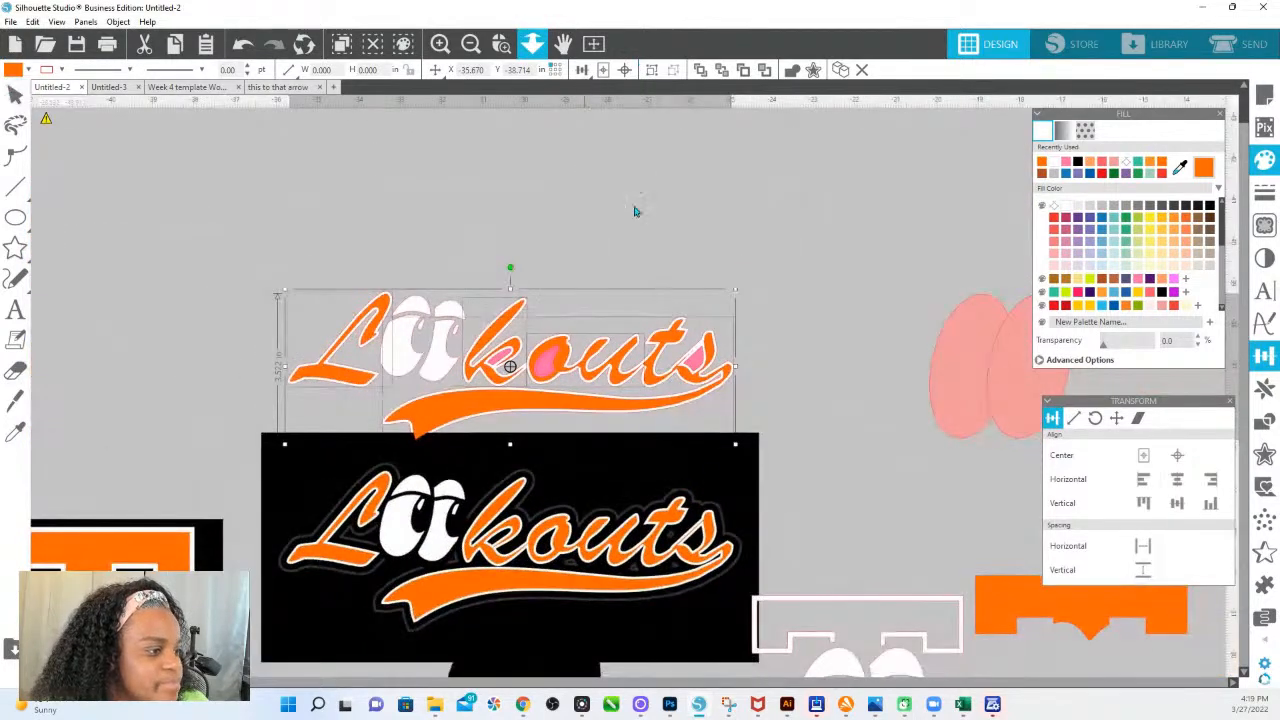
drag(650, 558, 747, 197)
click(637, 321)
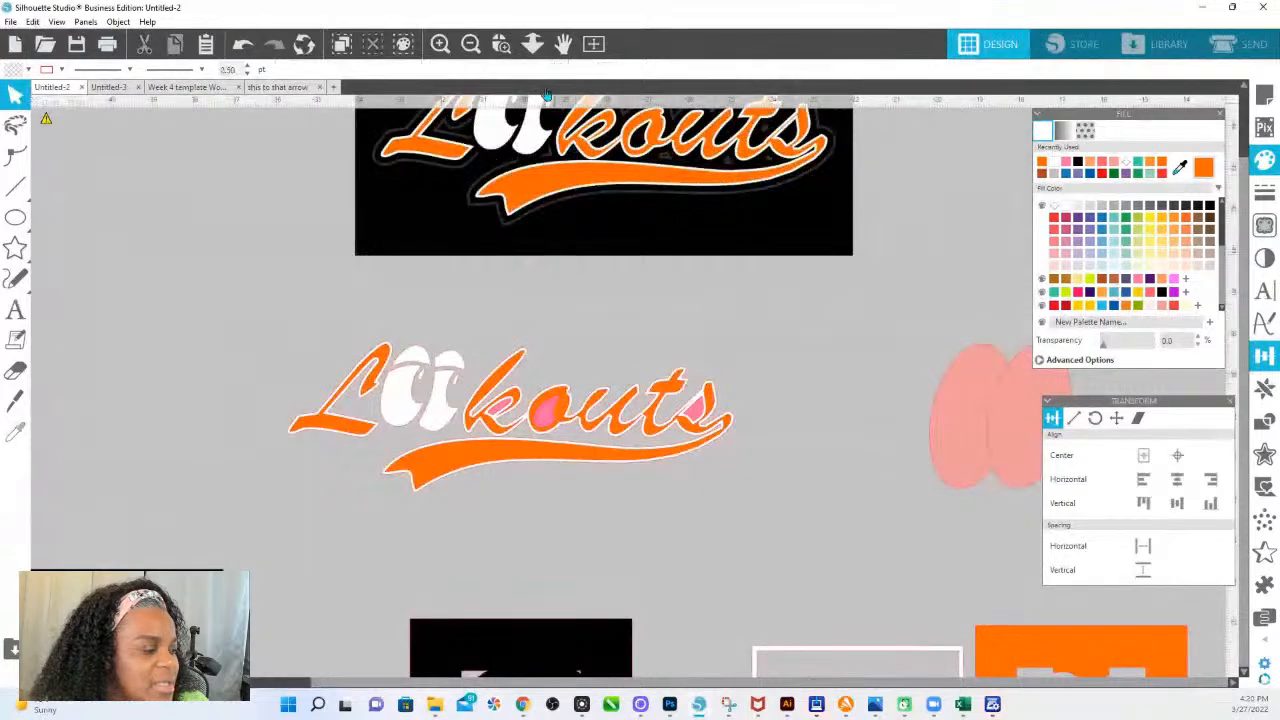
Step: Set a trace area around the lettering in the original Lookouts image, adjust it to cover the swoosh, and trace it
click(501, 44)
drag(321, 347, 775, 489)
click(535, 42)
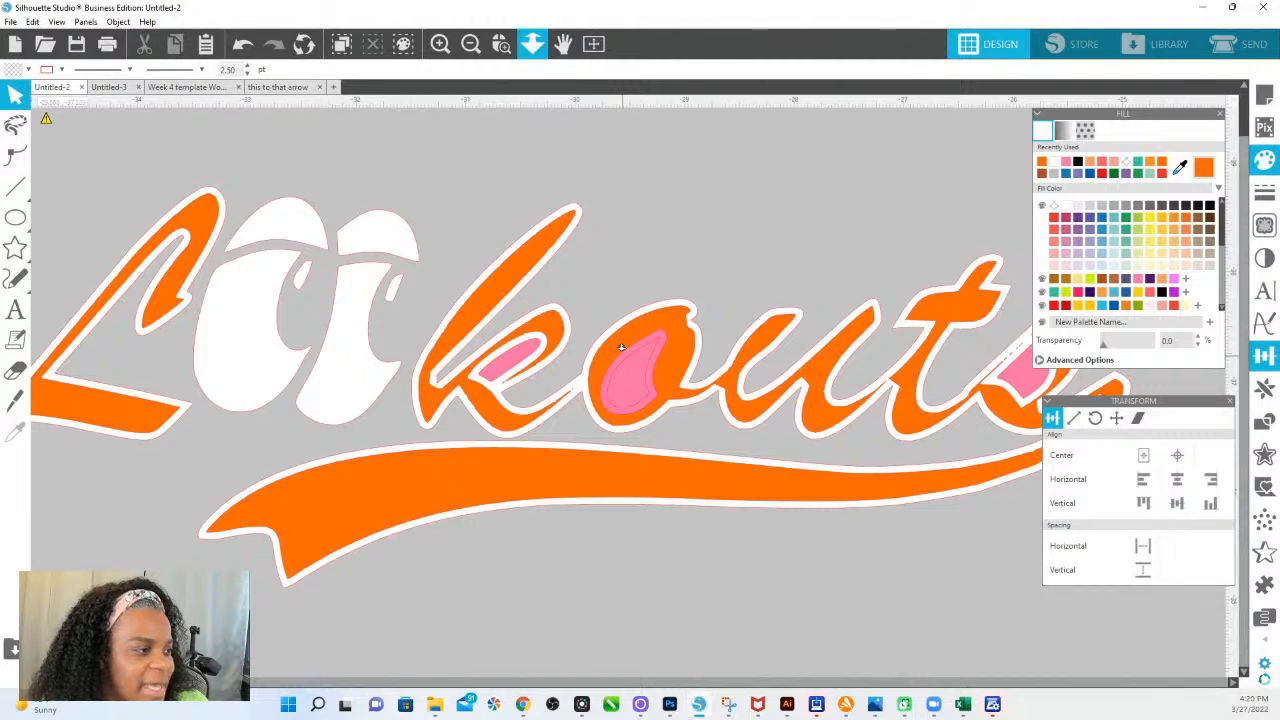
drag(621, 347, 984, 182)
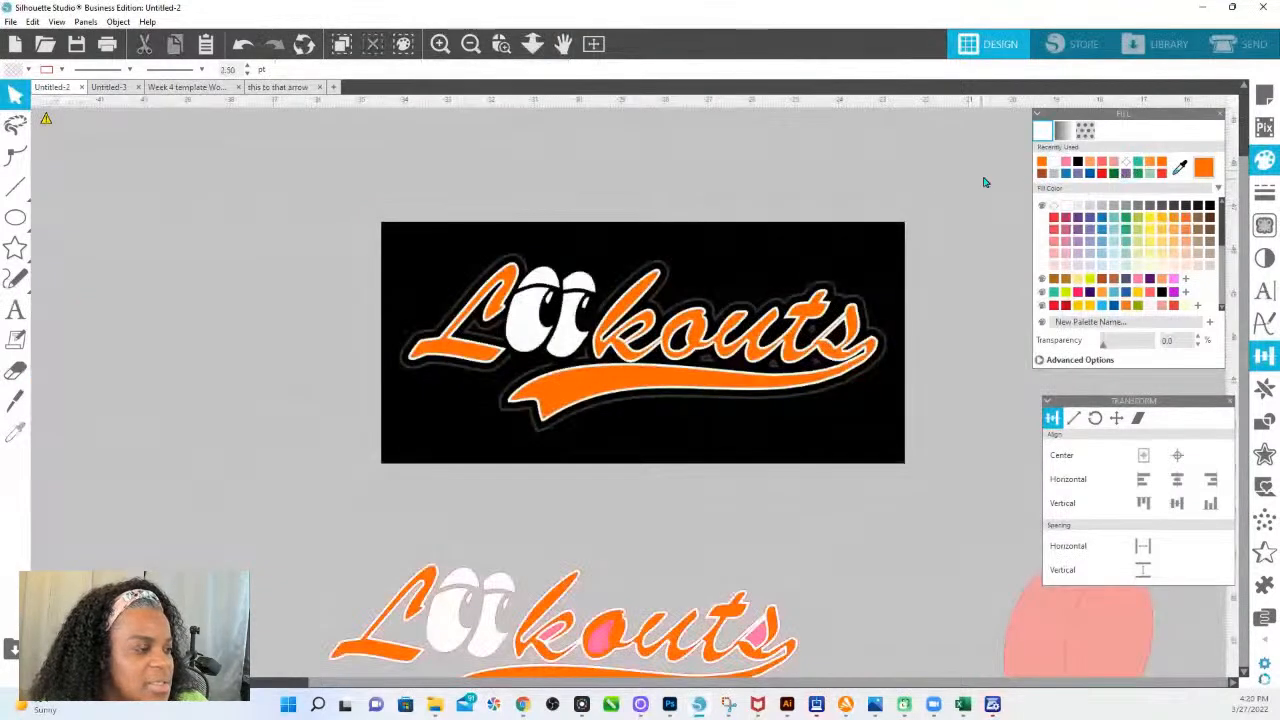
click(1264, 225)
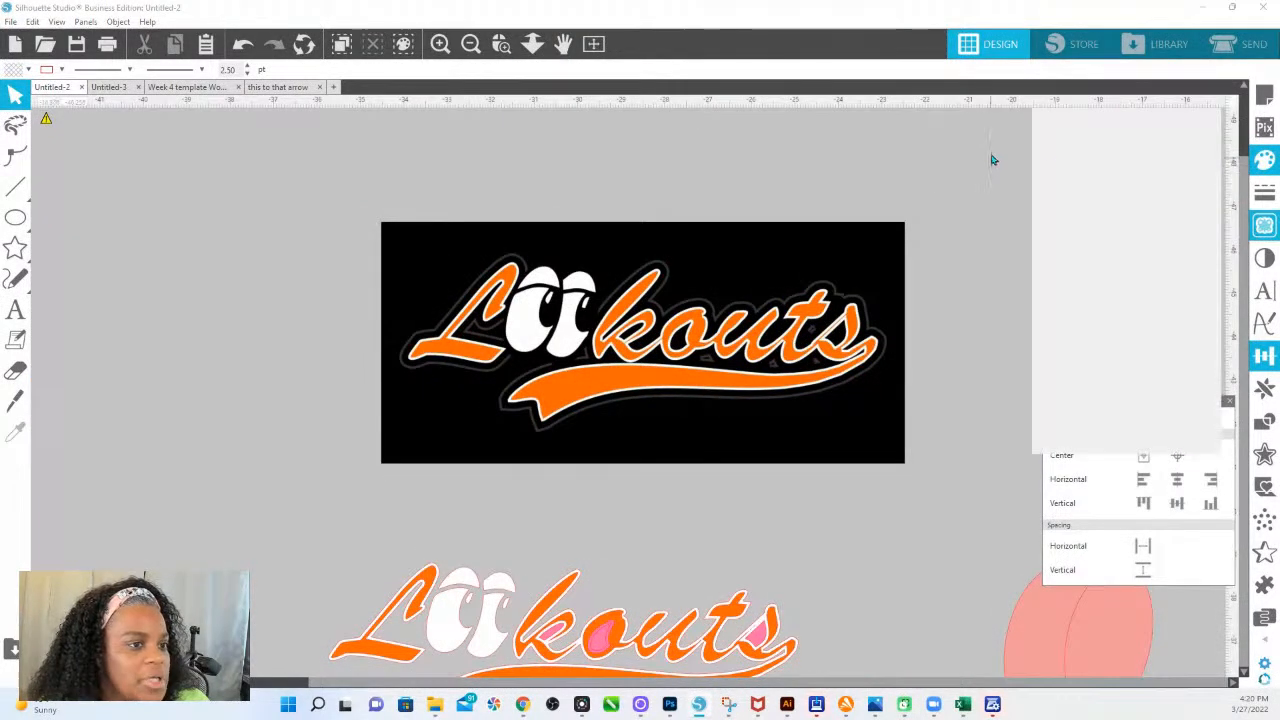
mouse_move(358, 212)
mouse_down()
mouse_move(908, 457)
mouse_move(878, 408)
mouse_up()
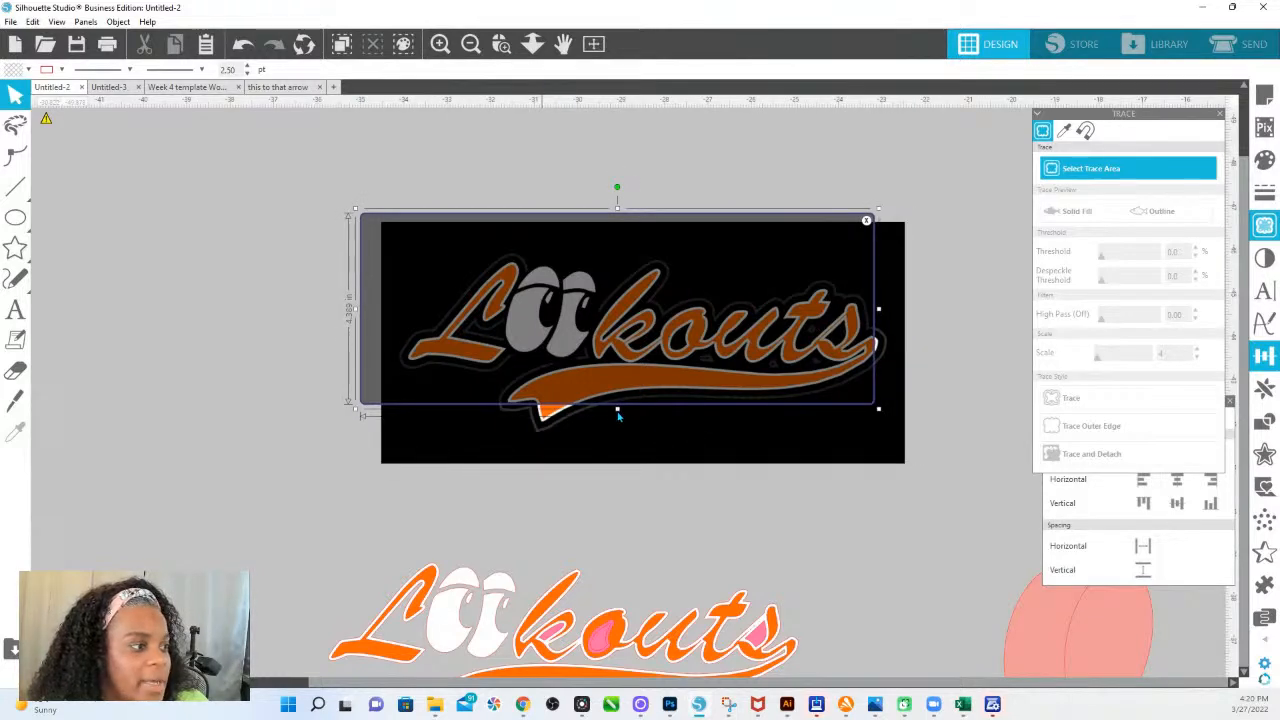
drag(619, 418, 617, 420)
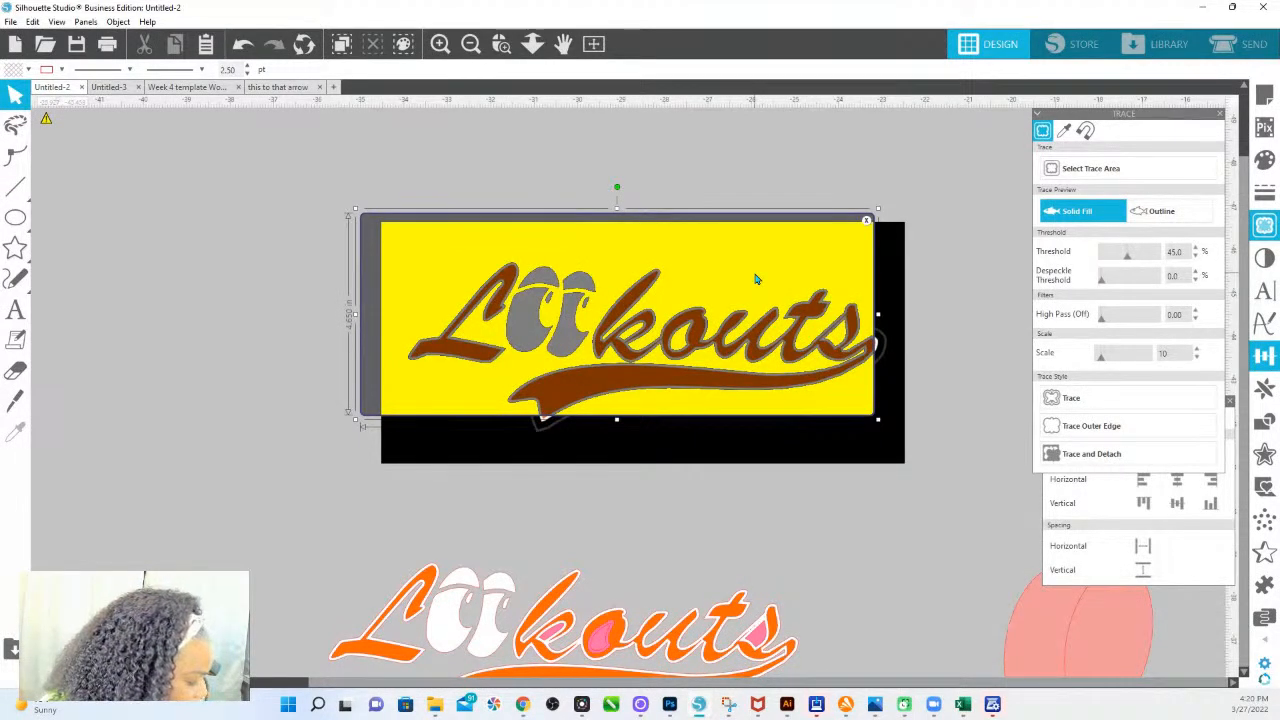
drag(733, 276, 743, 298)
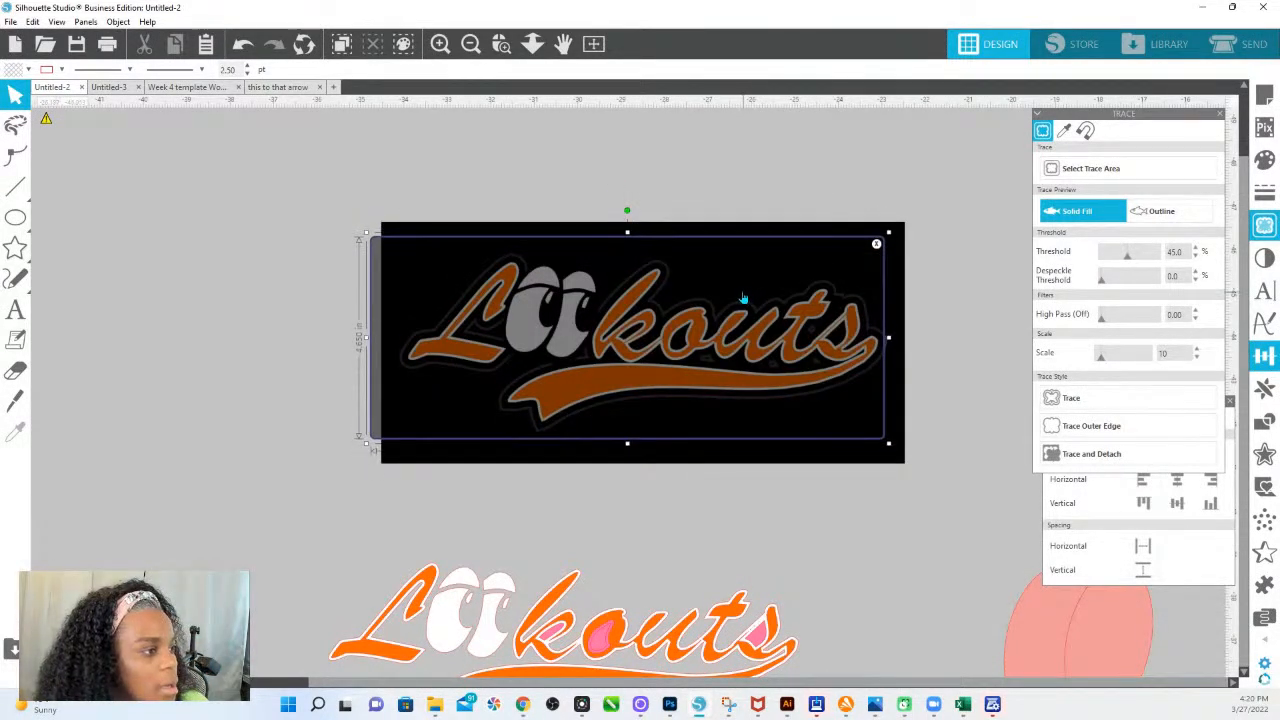
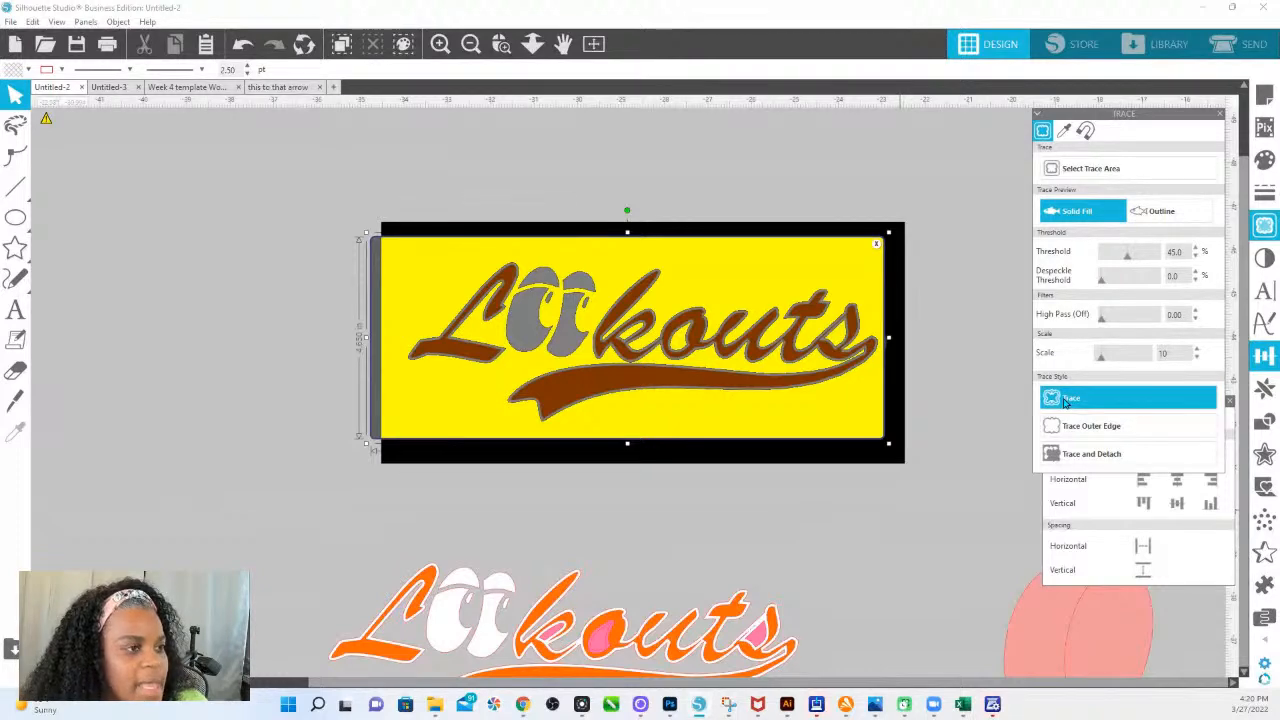
click(1066, 400)
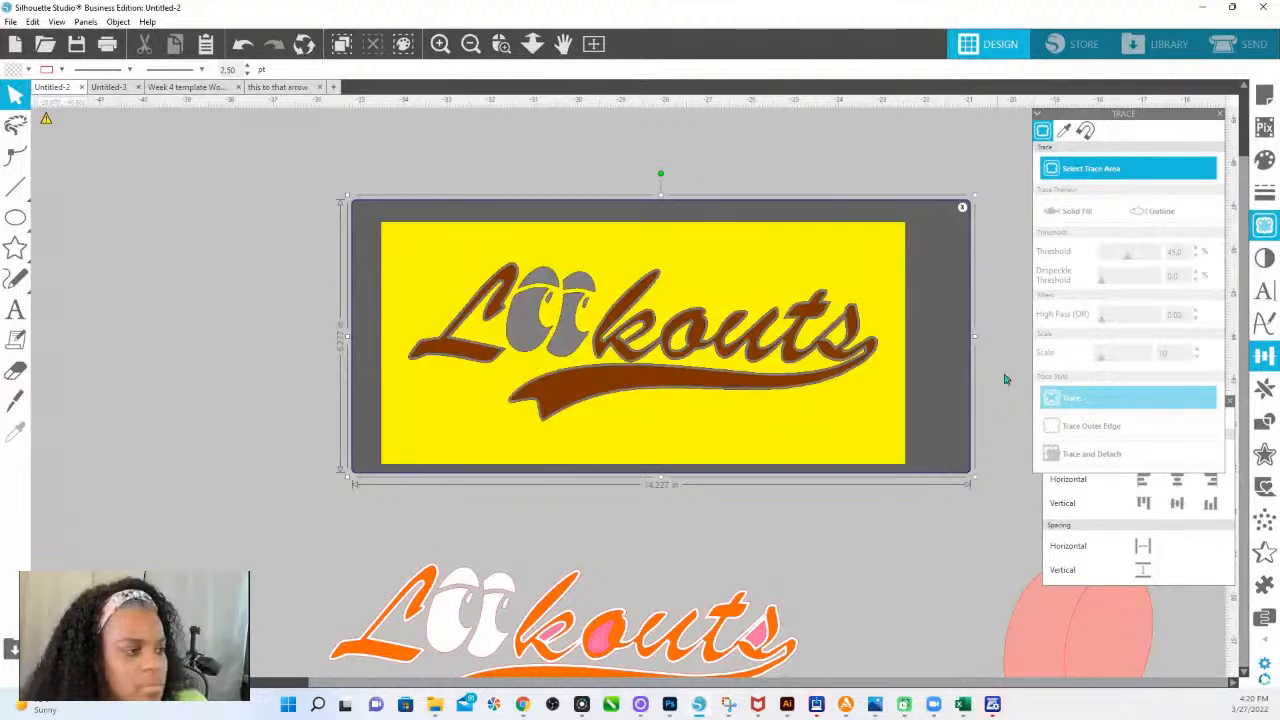
Step: Trace the whole Lookouts image again with the threshold at 72%, and move the image off the traced outlines
drag(1131, 256, 1142, 260)
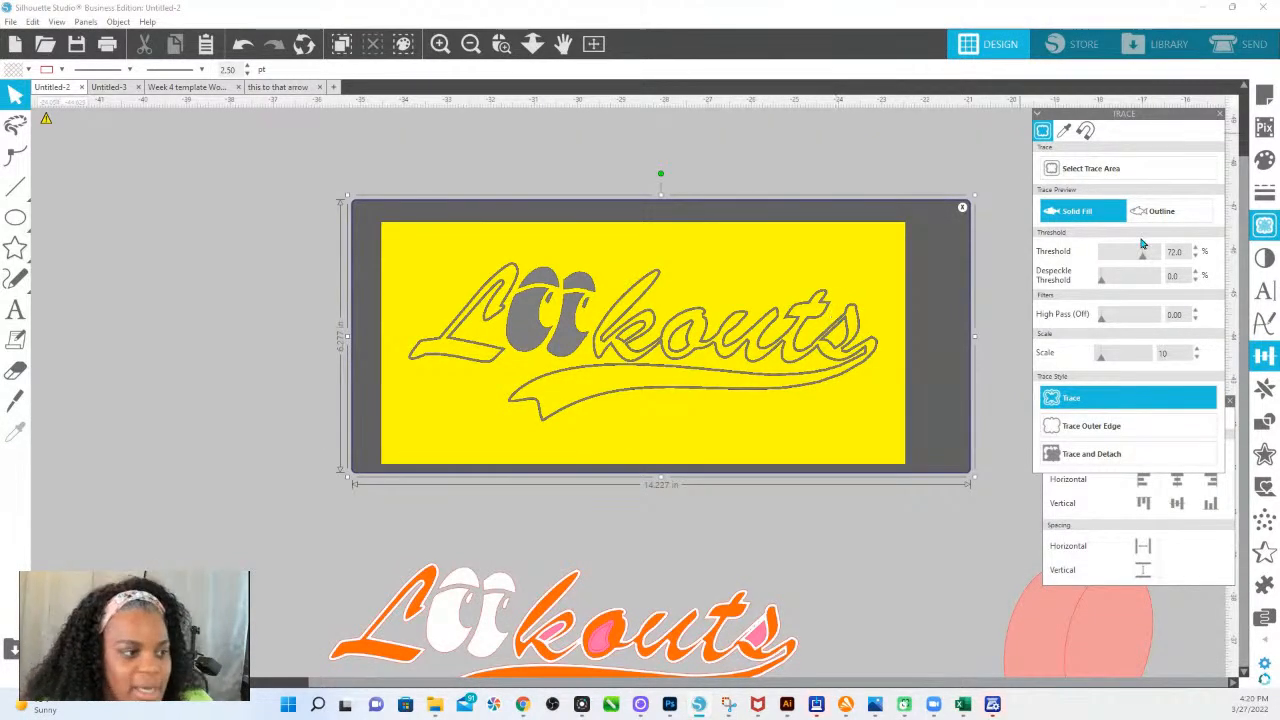
click(1085, 400)
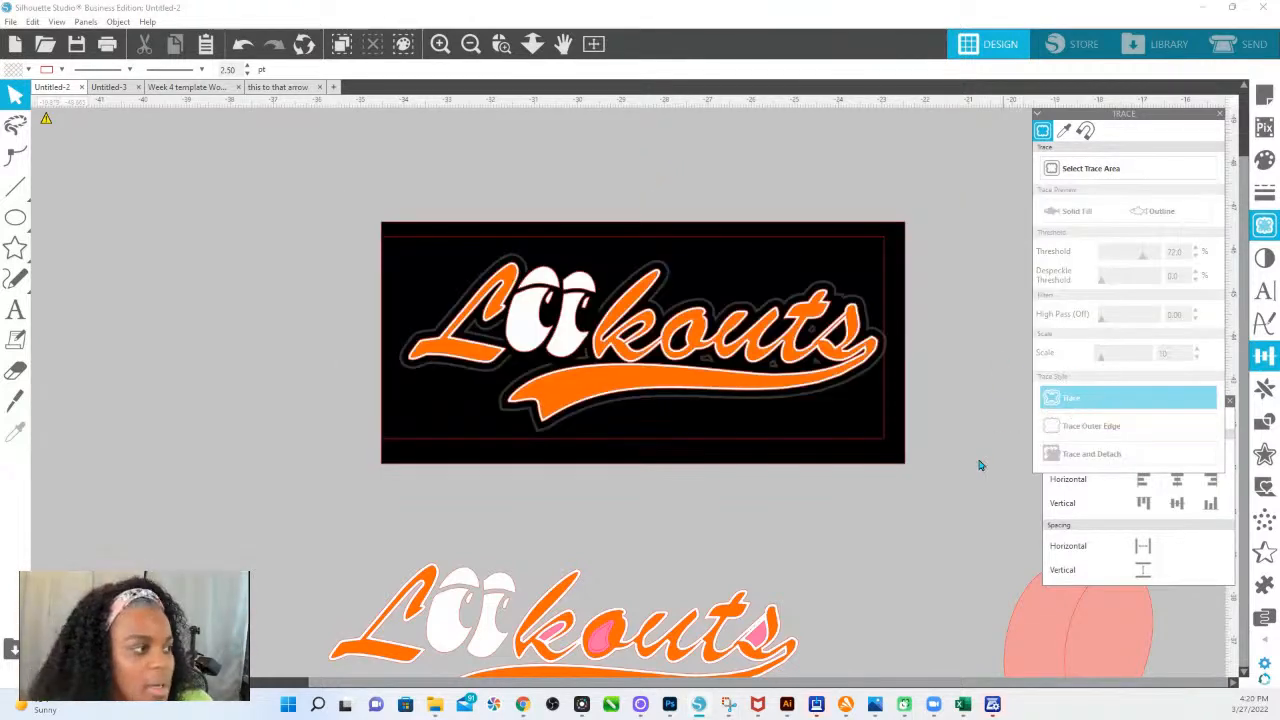
mouse_move(896, 383)
mouse_down()
mouse_move(909, 268)
mouse_move(374, 292)
mouse_up()
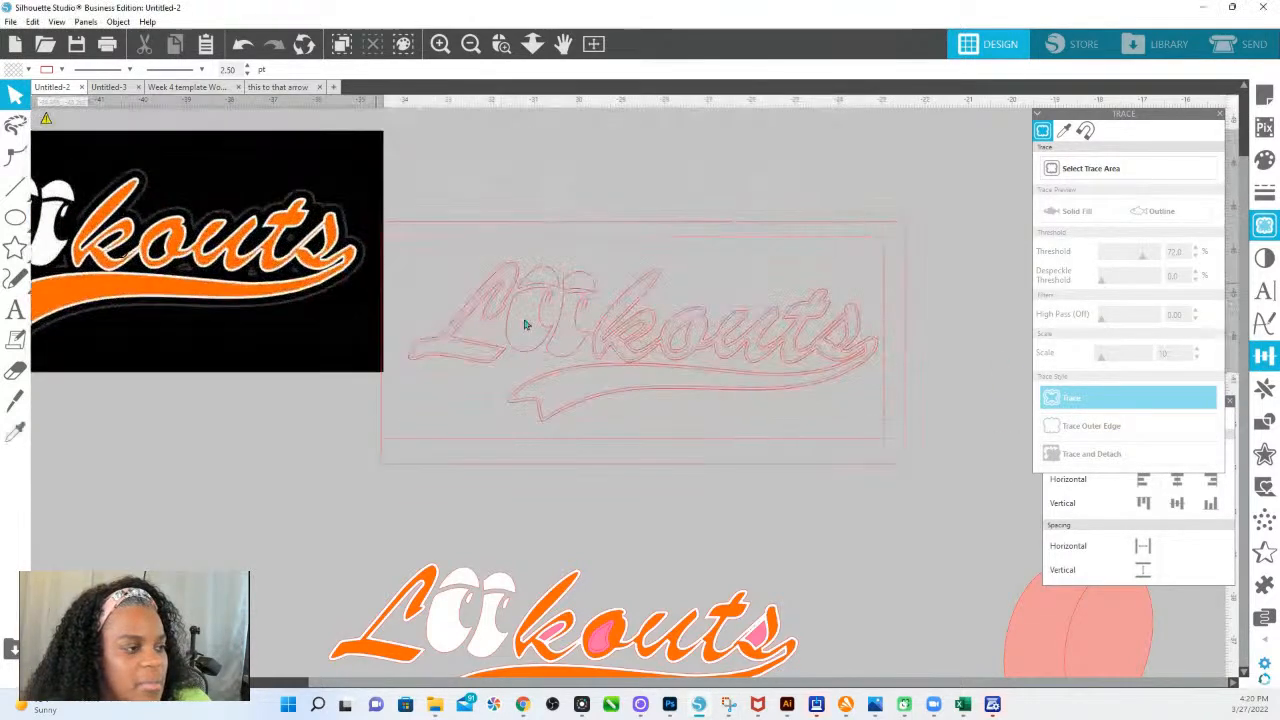
Step: Pull the stacked Lookouts traces apart by moving the overlapping outline copies above and below each other
click(851, 464)
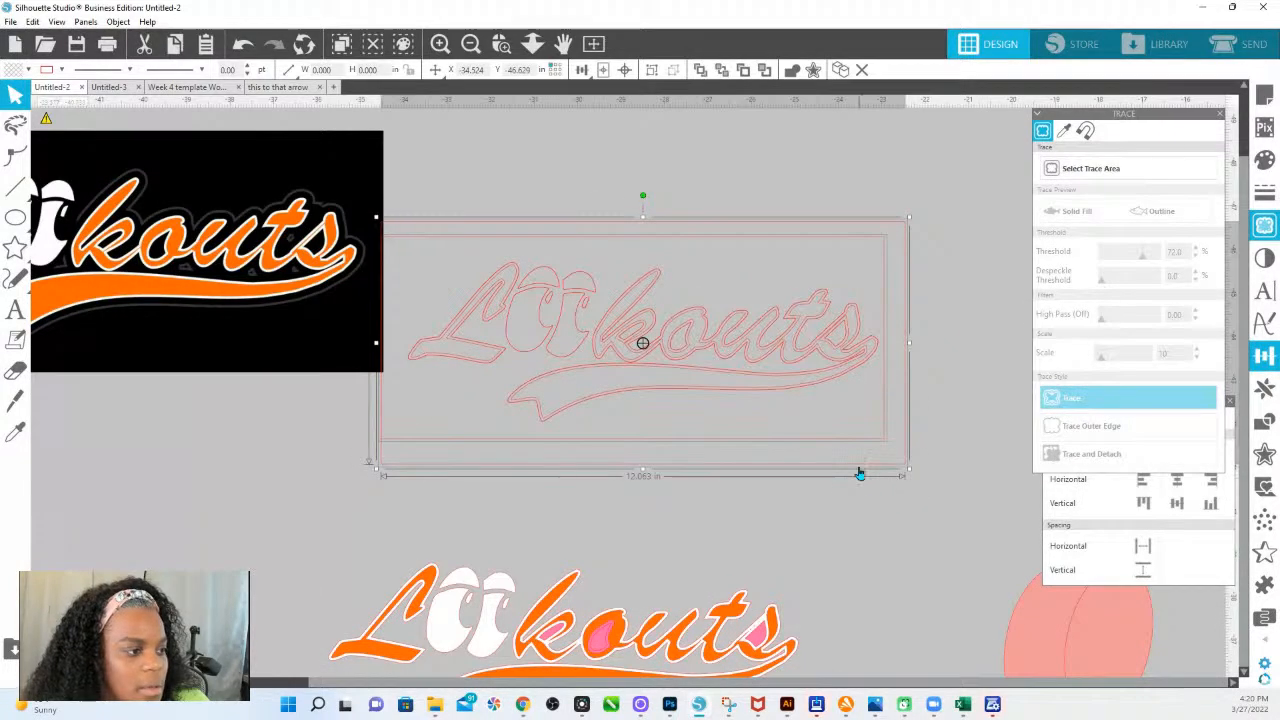
drag(900, 405, 912, 130)
drag(892, 191, 877, 537)
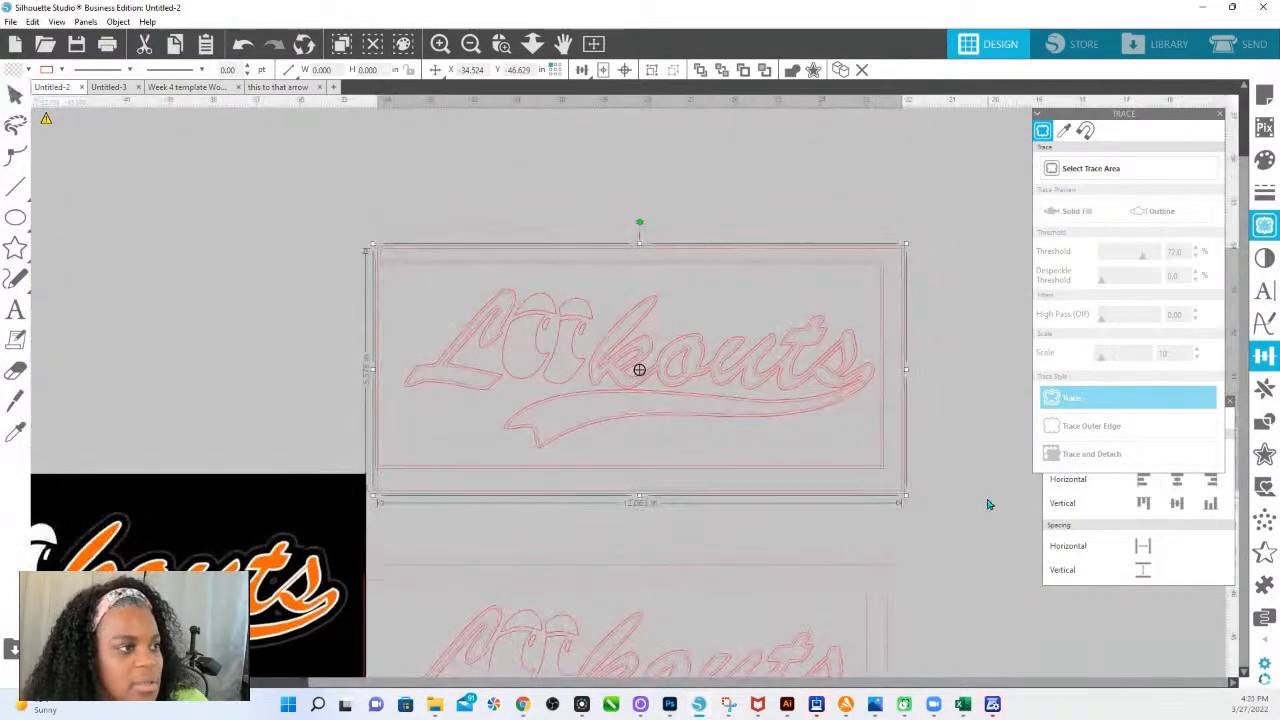
click(988, 505)
click(879, 262)
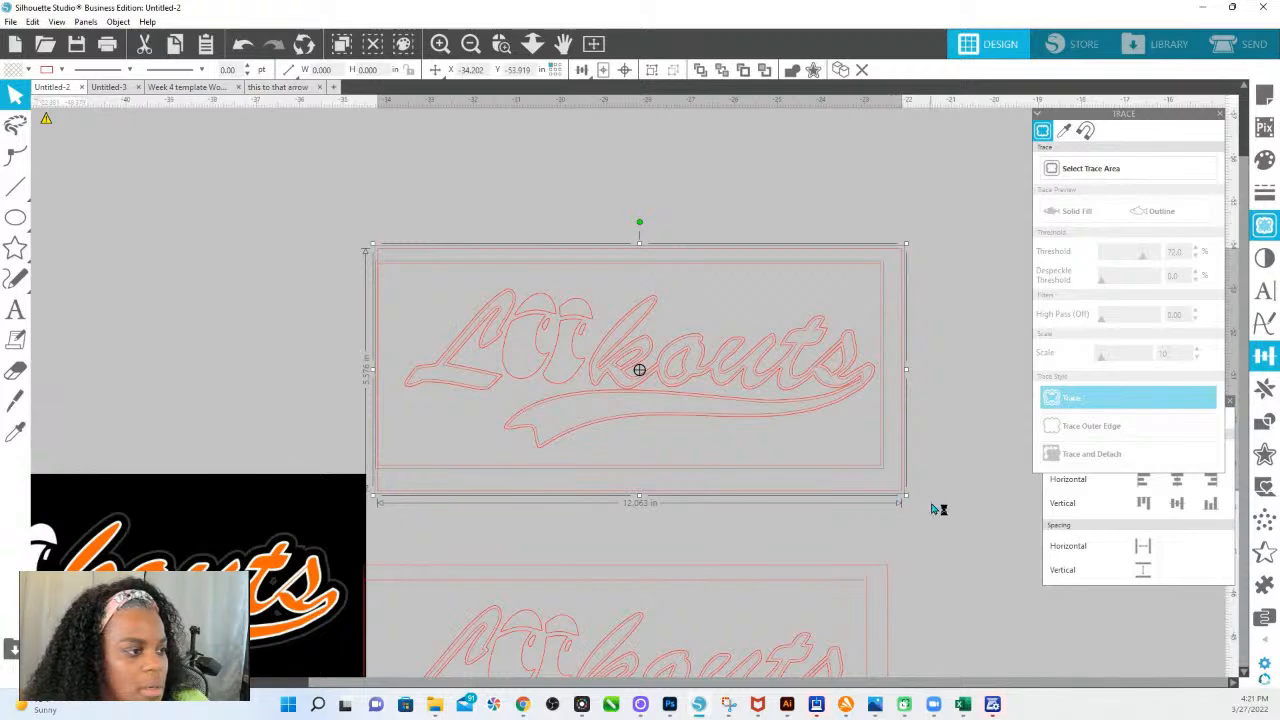
mouse_move(869, 494)
mouse_down()
mouse_move(966, 463)
mouse_move(917, 280)
mouse_move(916, 198)
mouse_up()
Step: Move the middle traced Lookouts outline, the one with a single frame, onto the original Lookouts image
click(477, 334)
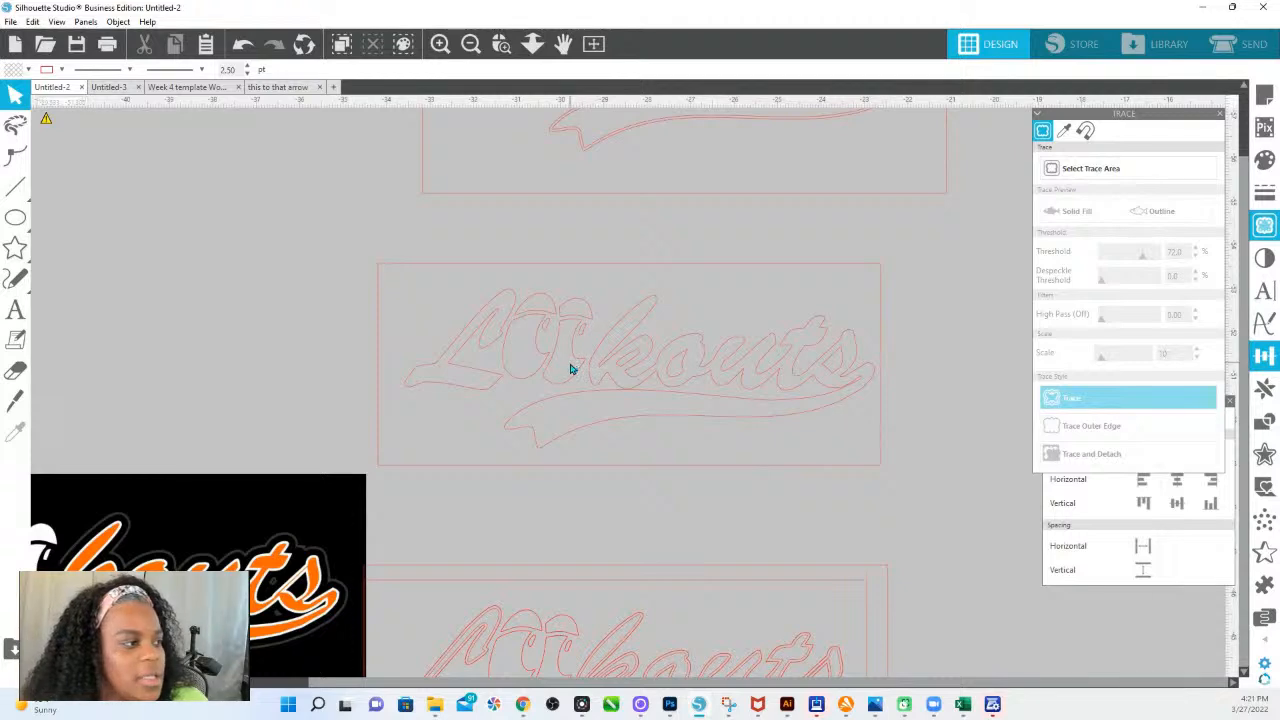
drag(466, 374, 5, 593)
click(350, 310)
click(501, 44)
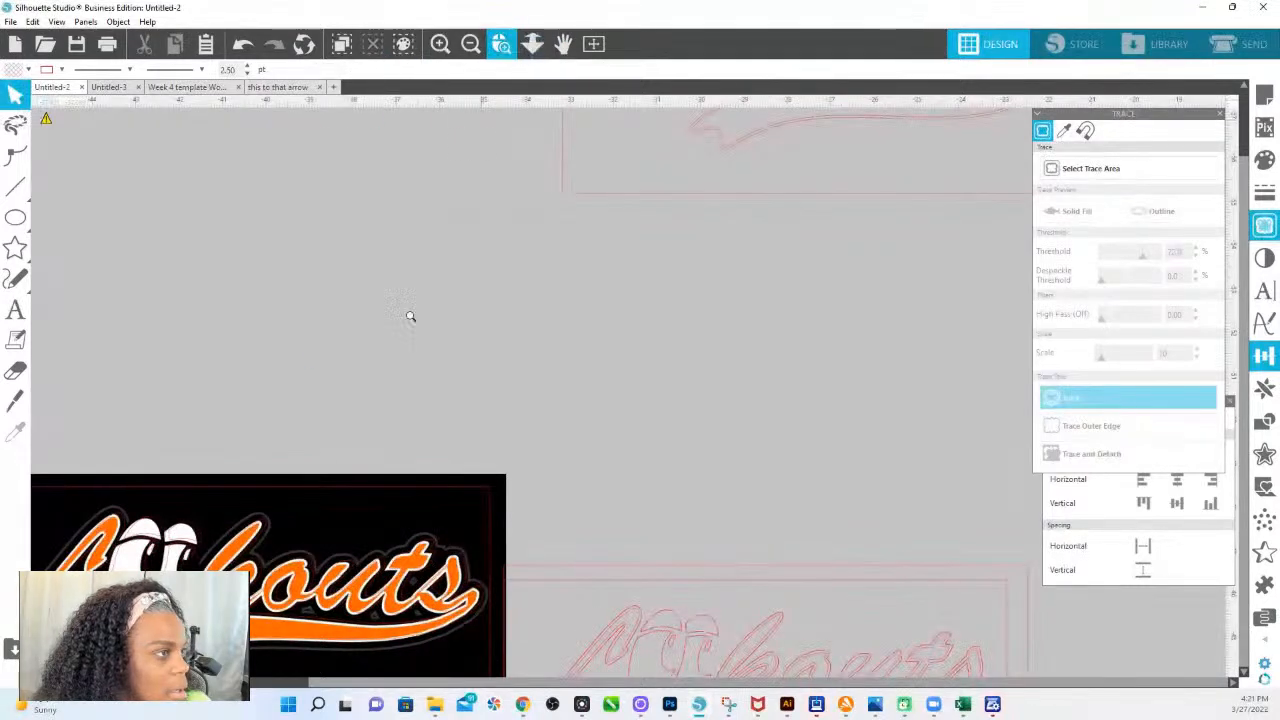
Step: Fill the separate framed Lookouts trace, the one off the original image, with light pink
click(402, 596)
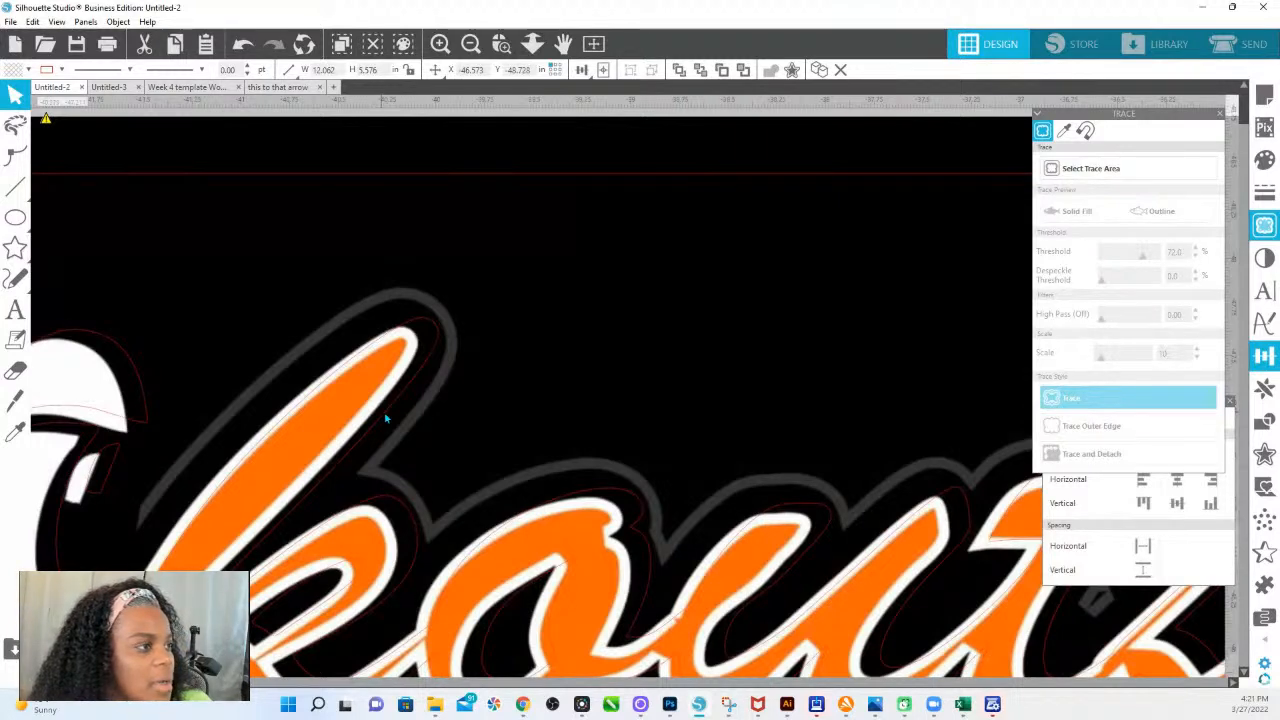
drag(640, 420, 347, 716)
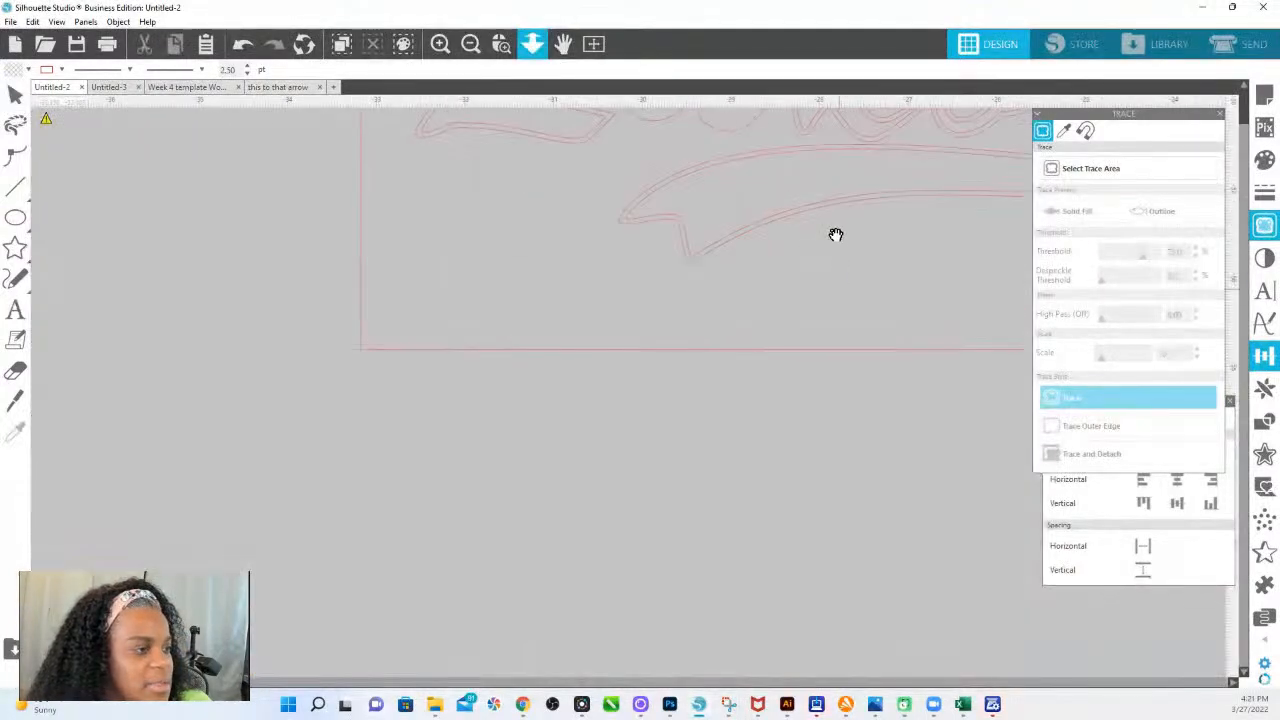
drag(837, 234, 645, 554)
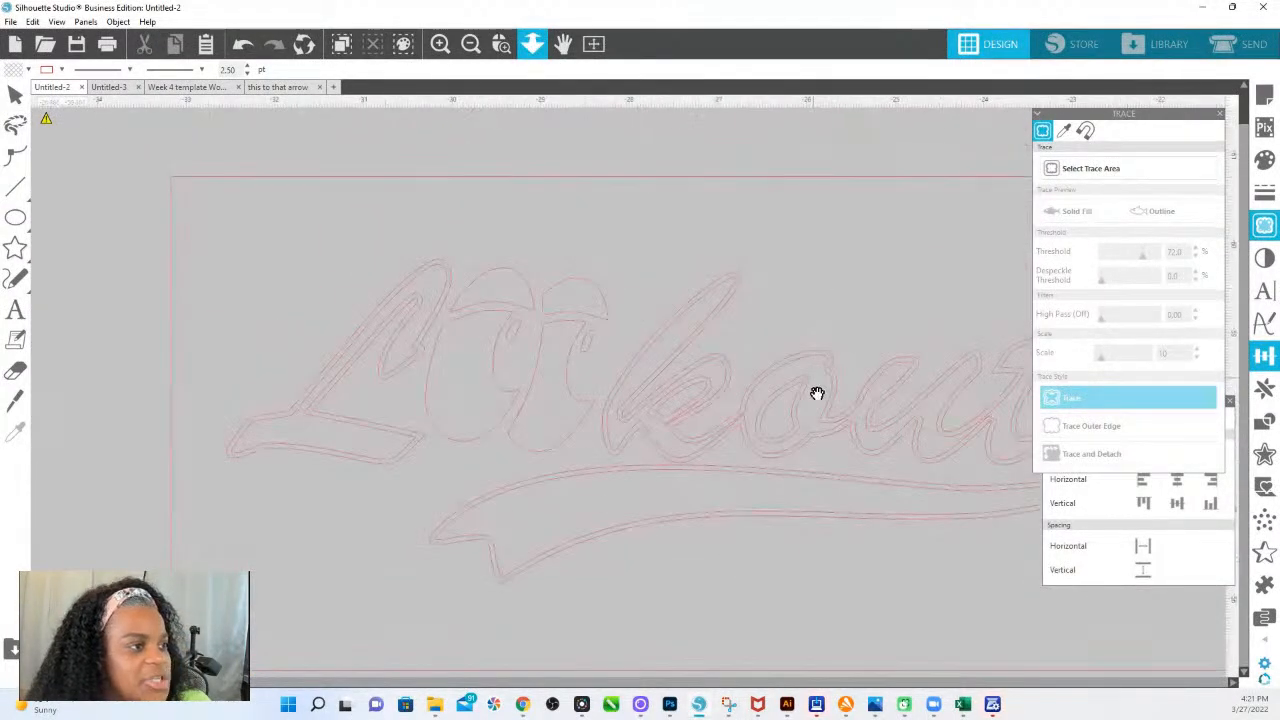
drag(820, 388, 646, 371)
key(Escape)
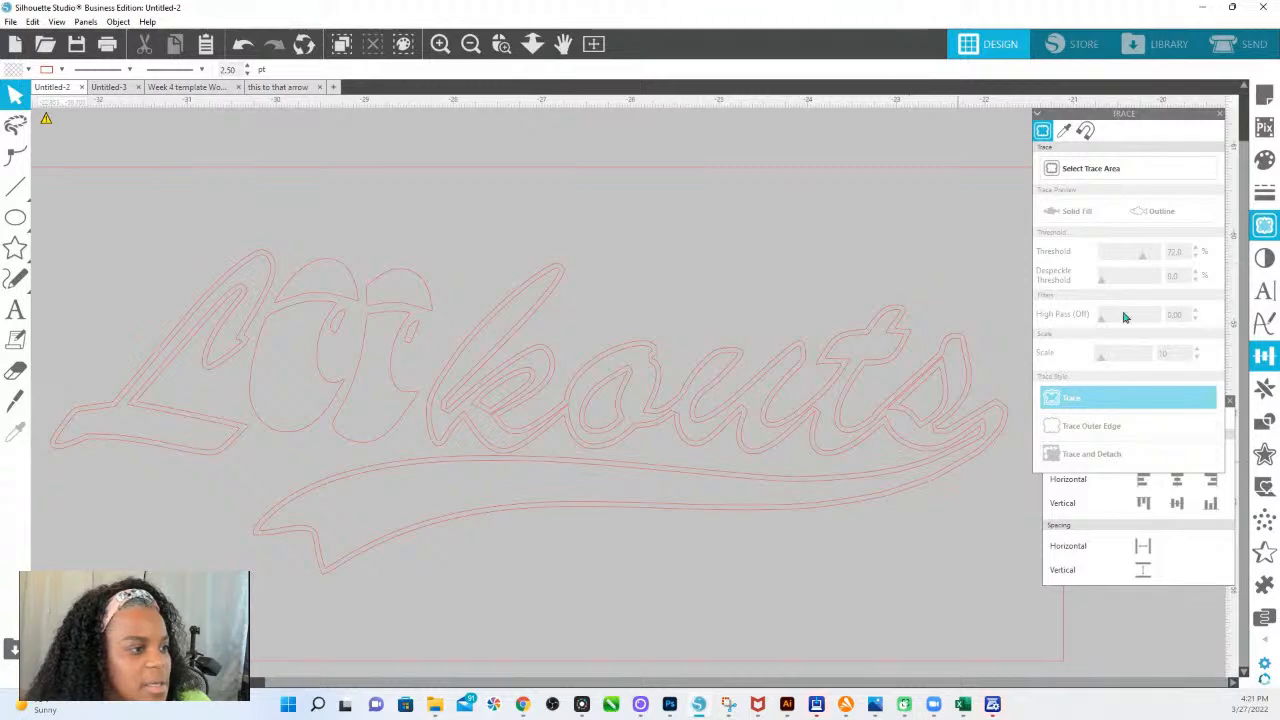
click(1265, 159)
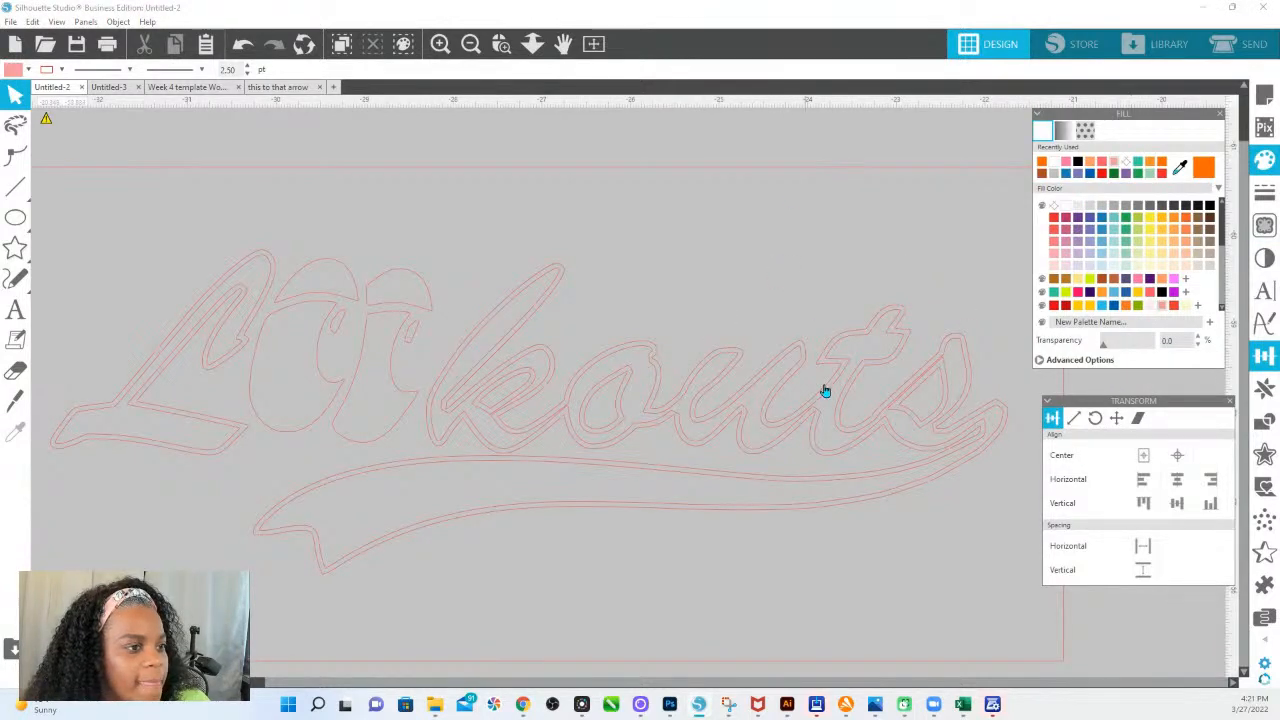
click(871, 277)
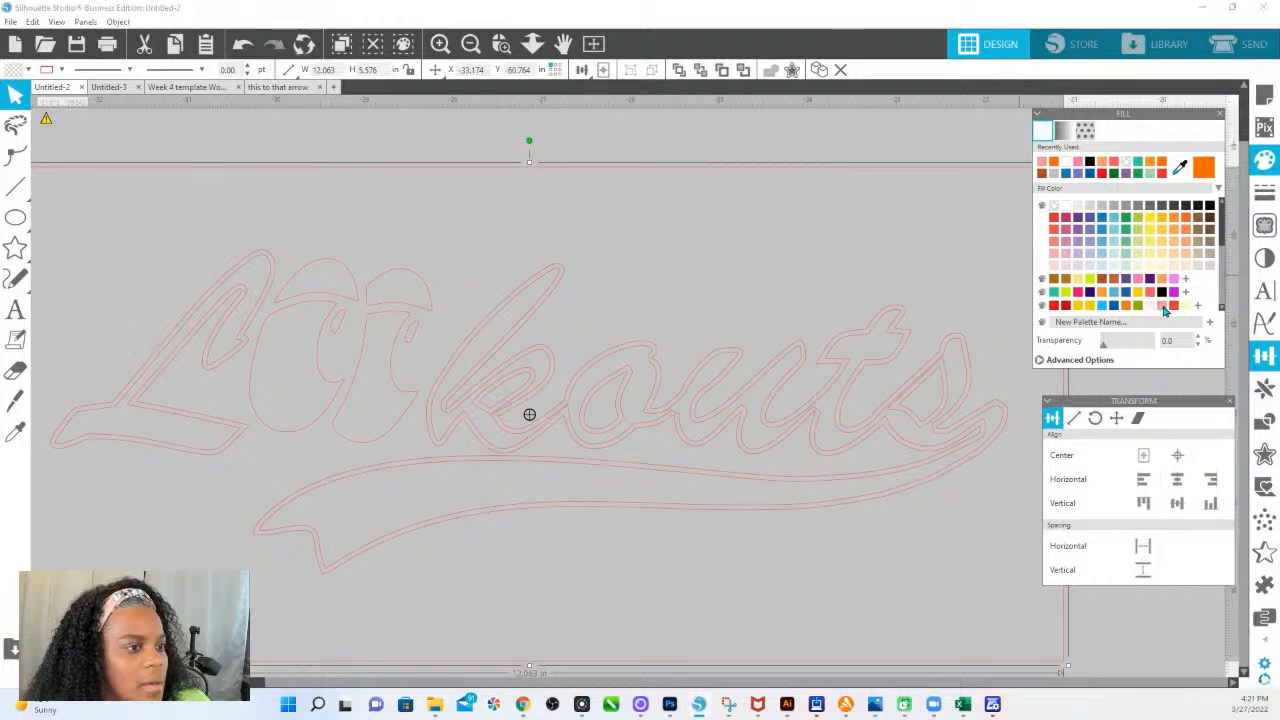
click(1160, 305)
Step: Release the compound path of the pink trace and delete its rectangular frame shapes around the lettering
right_click(716, 268)
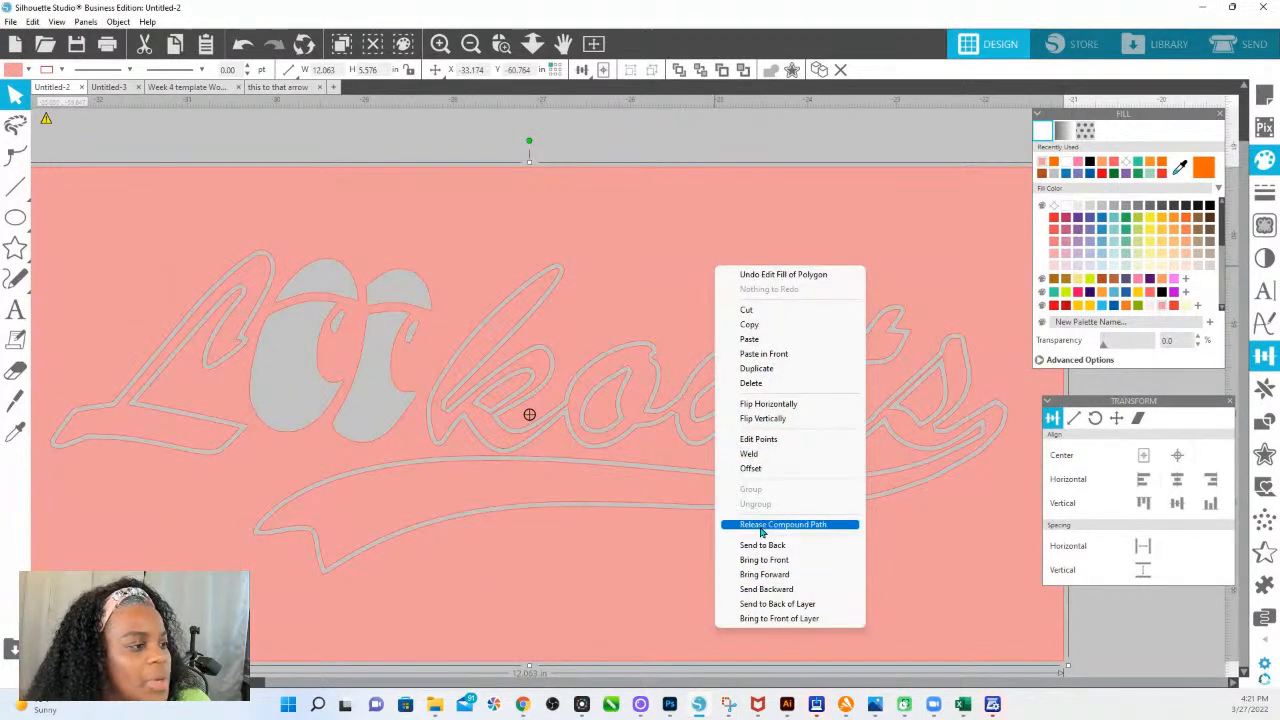
click(763, 524)
click(674, 129)
click(609, 190)
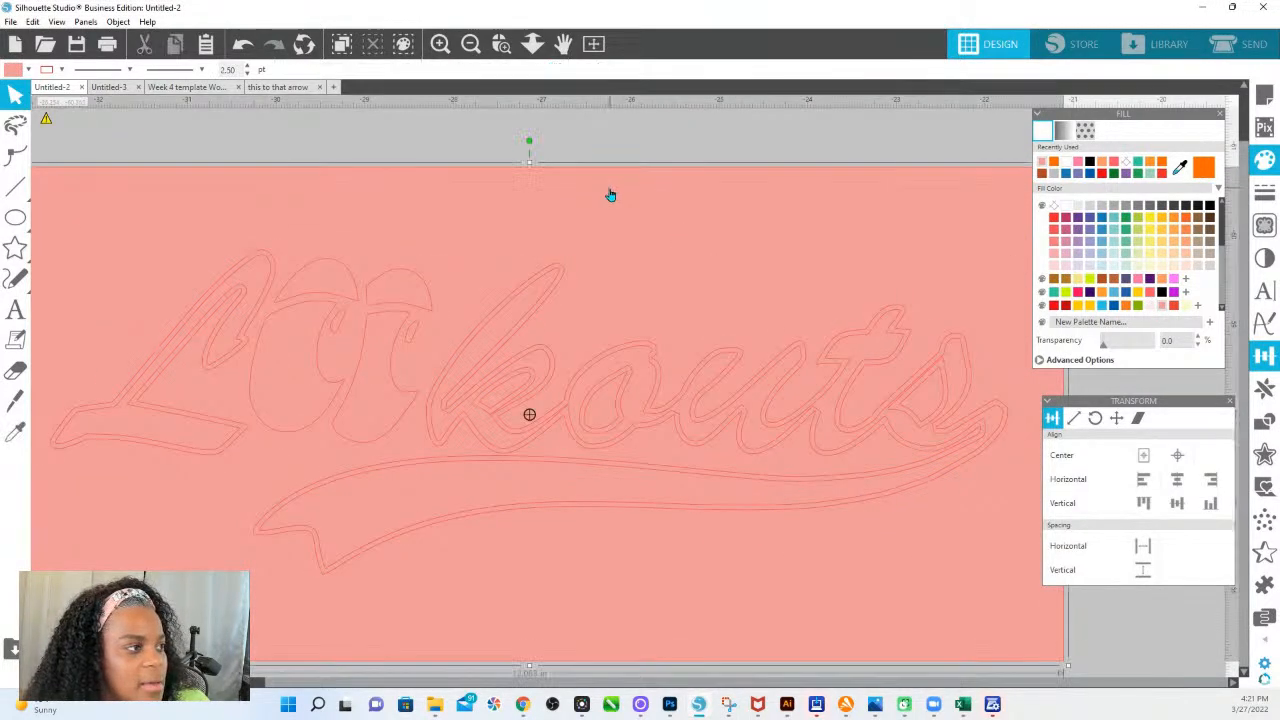
key(Delete)
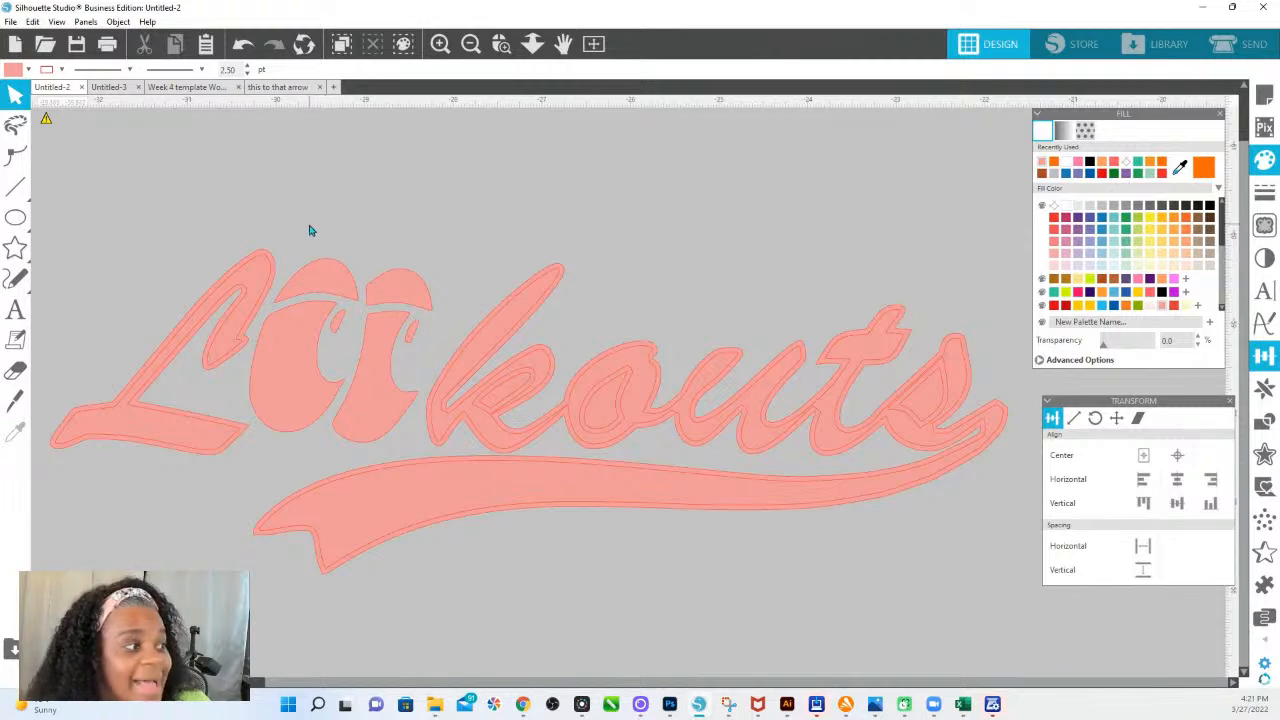
Step: Fill all the eye shapes that form the first two o's with white and group them
drag(309, 229, 423, 343)
click(1061, 207)
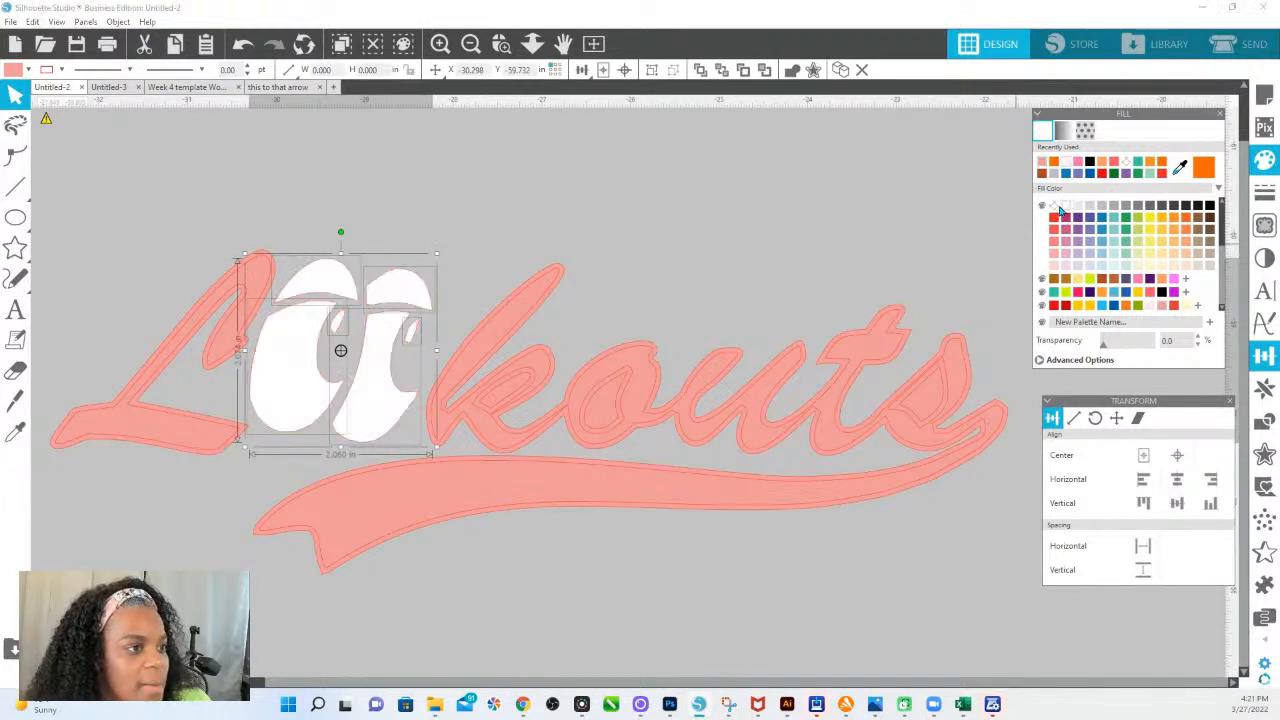
right_click(391, 305)
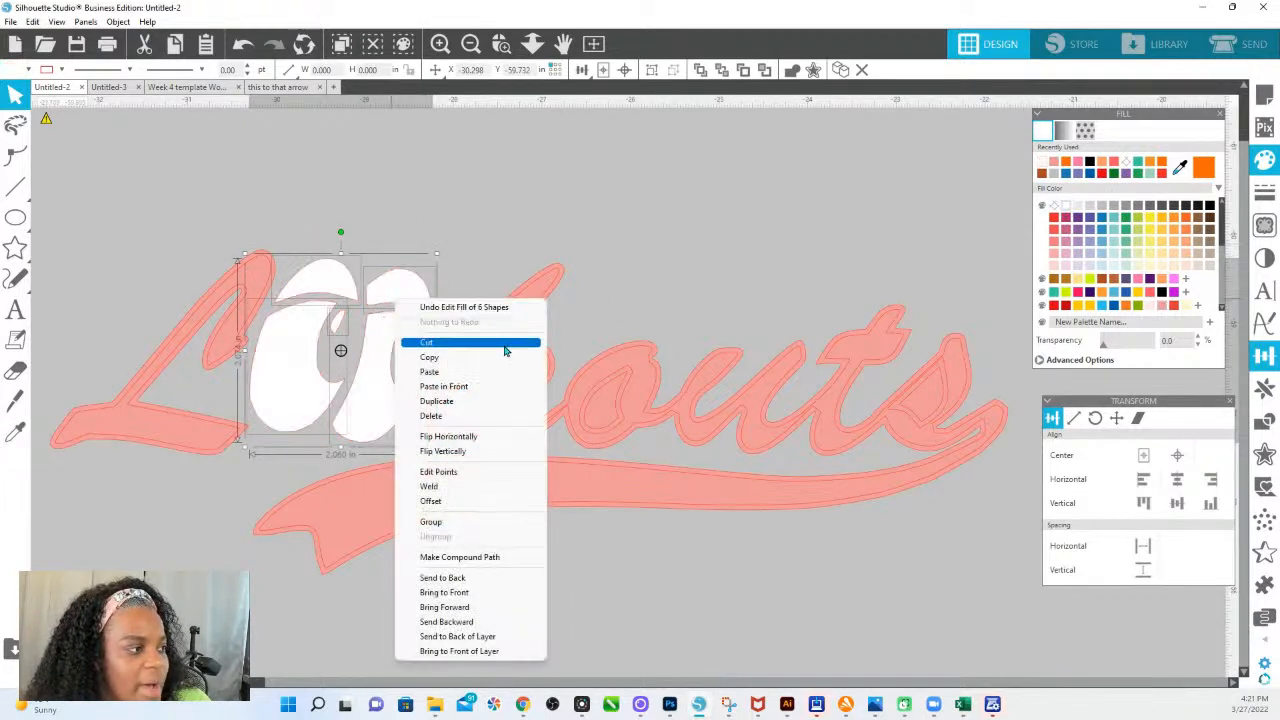
click(470, 529)
Step: Fill the outer outlines of the L and of the kouts lettering with swoosh with white, and group them
click(256, 258)
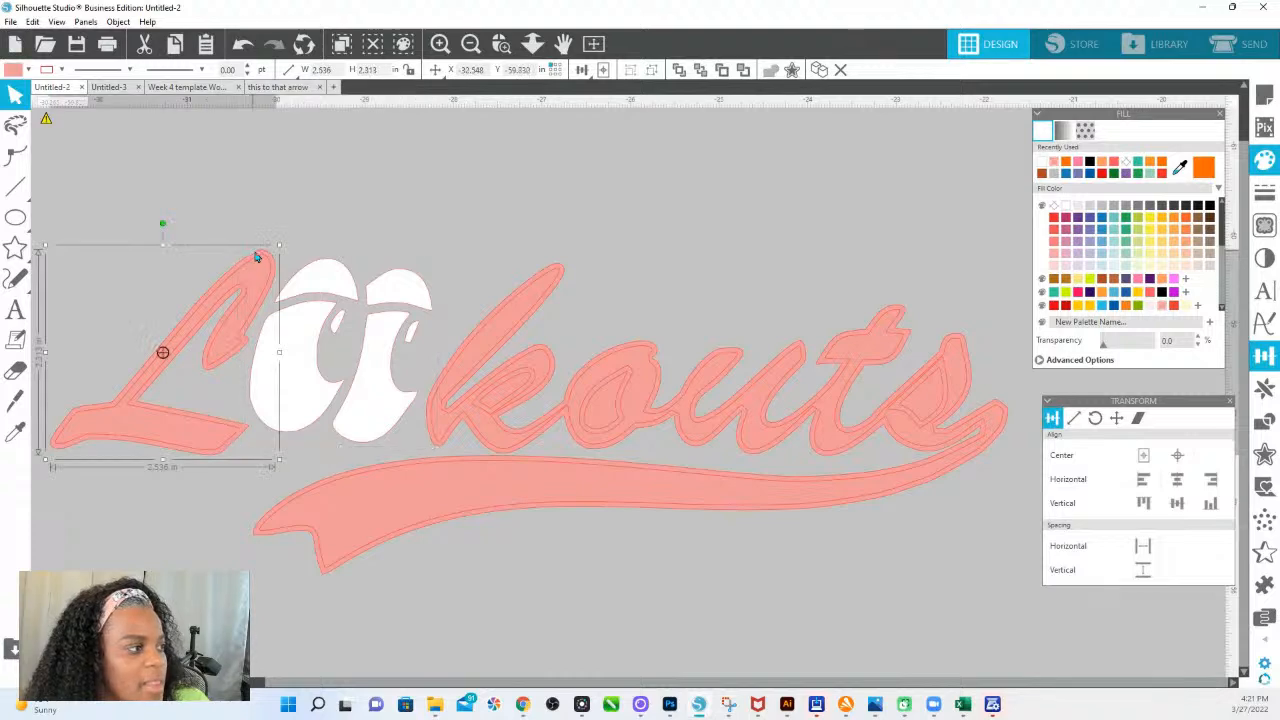
shift+click(553, 271)
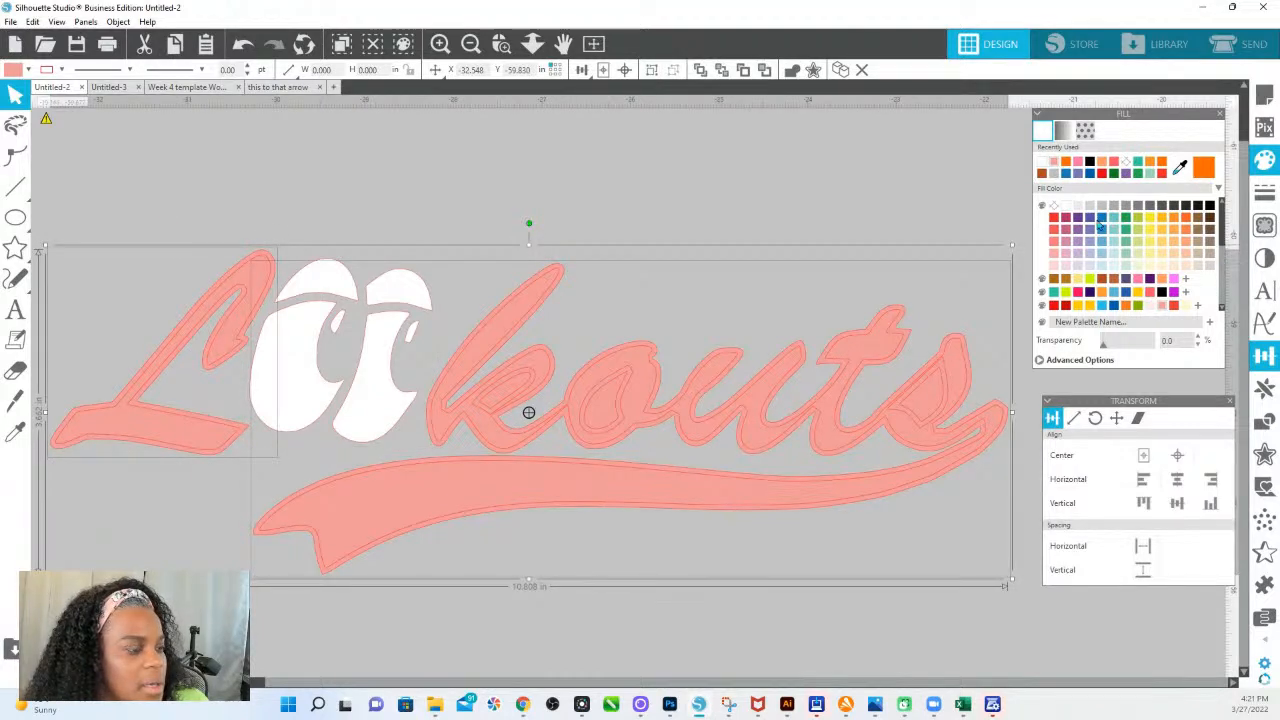
click(1067, 207)
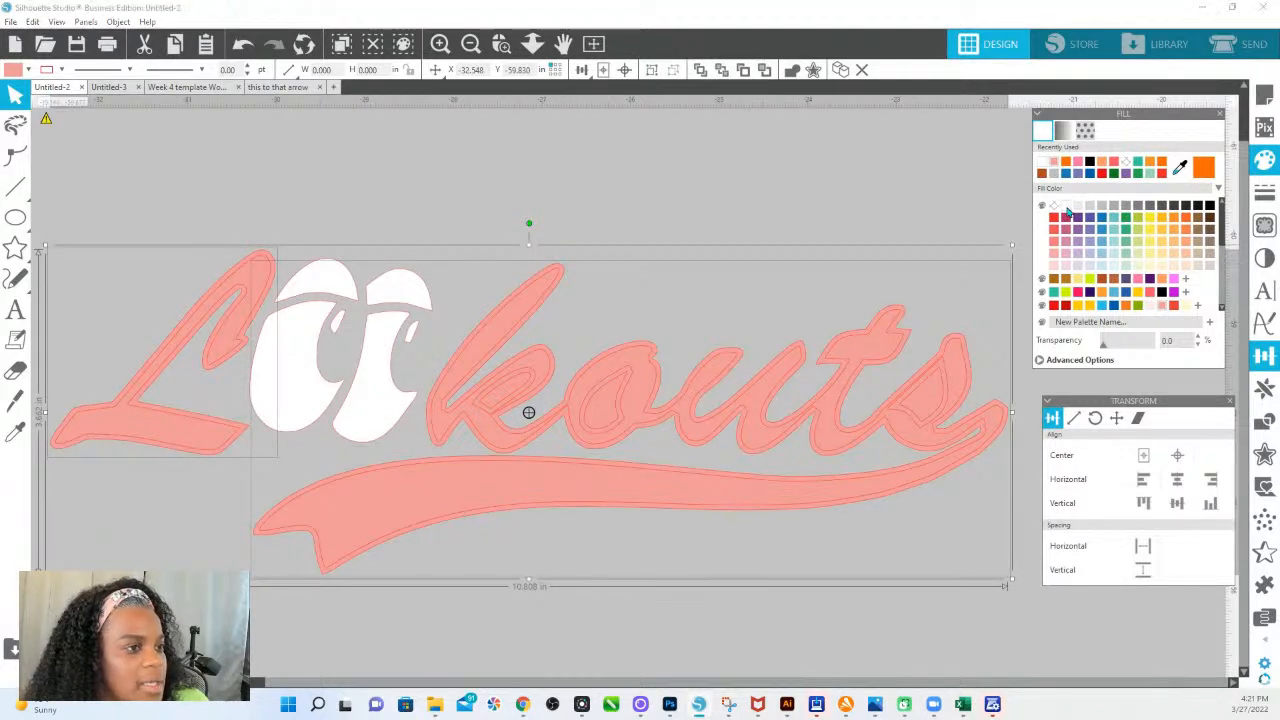
right_click(424, 535)
click(470, 392)
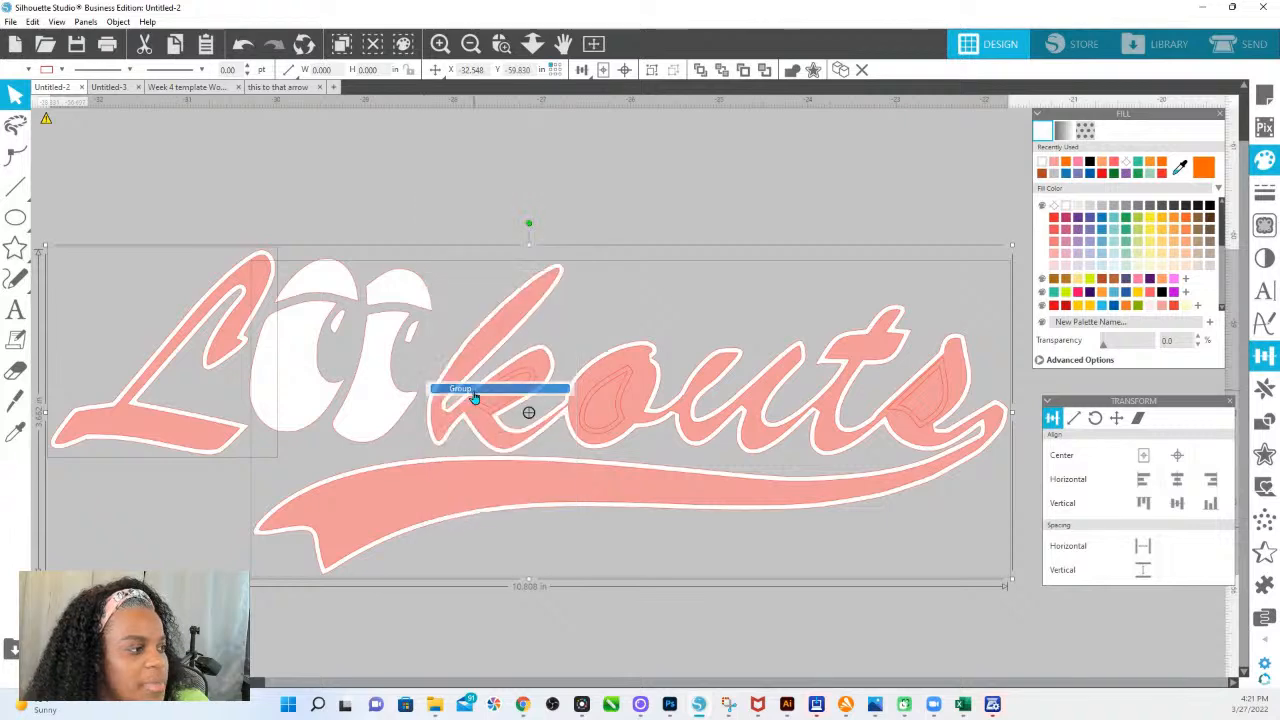
Step: Fill the inner L and the inner kouts lettering with swoosh with orange, and group the two shapes
click(224, 443)
shift+click(506, 337)
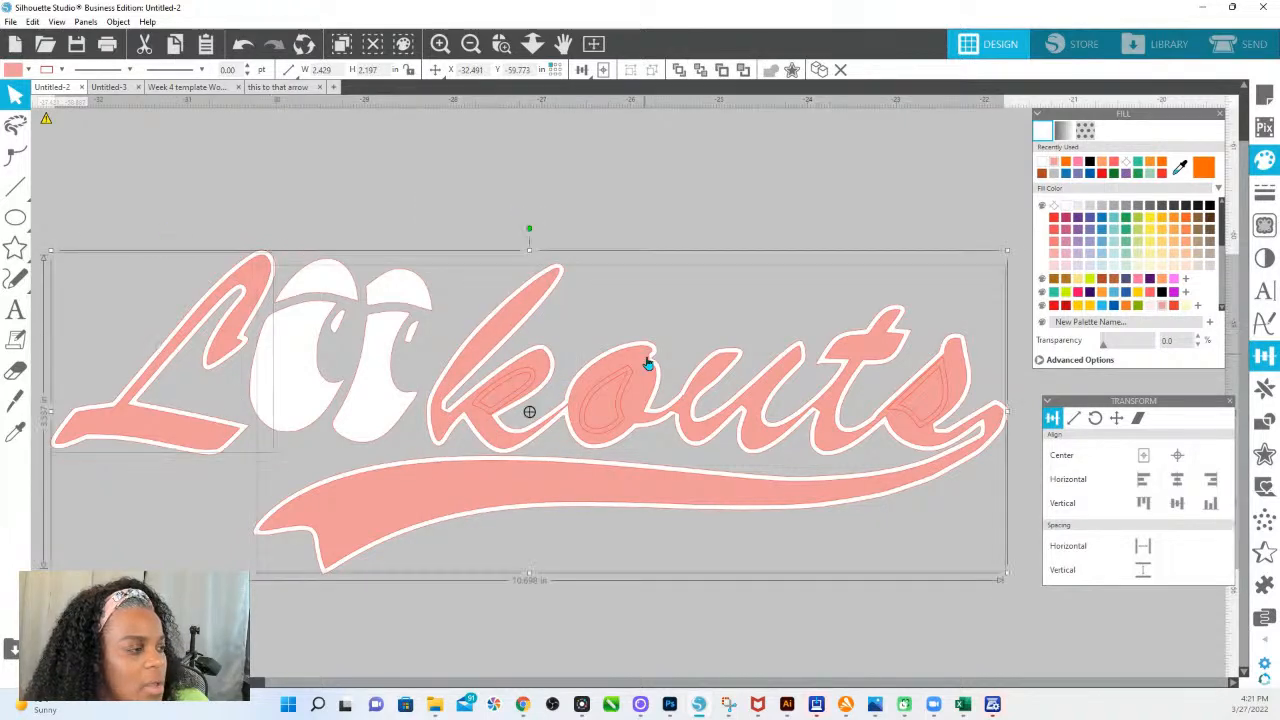
click(1204, 168)
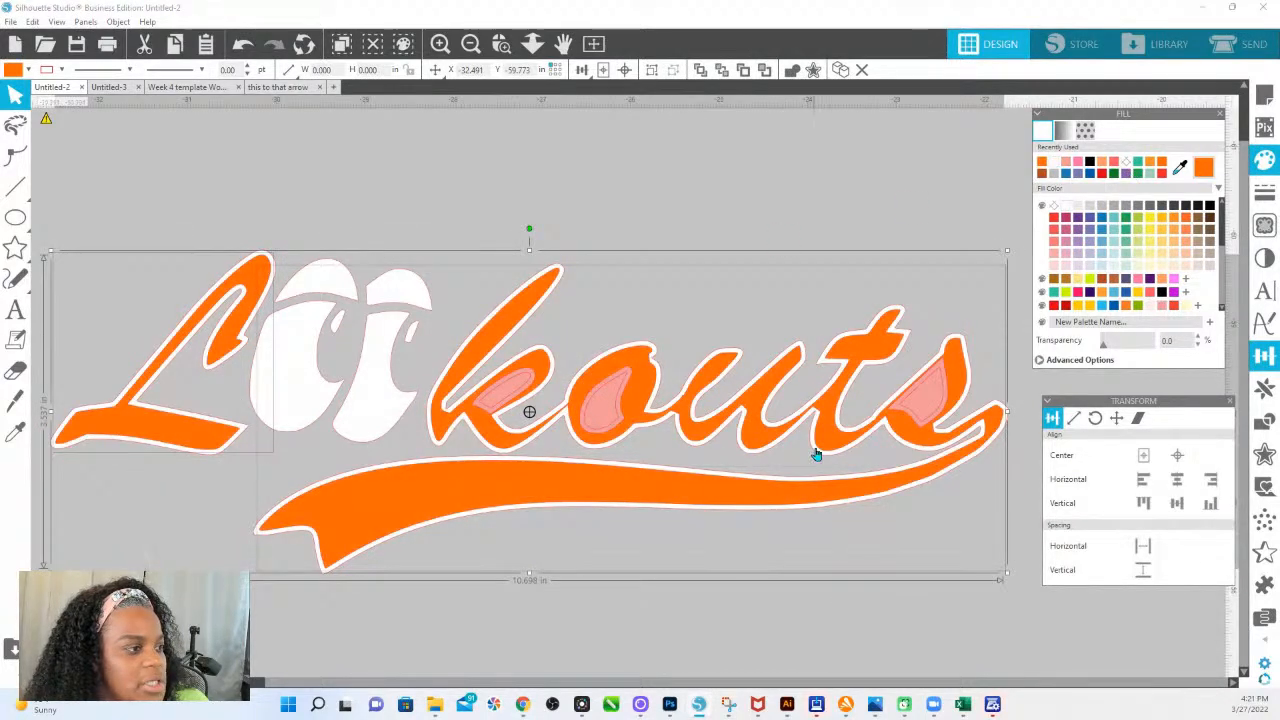
right_click(956, 383)
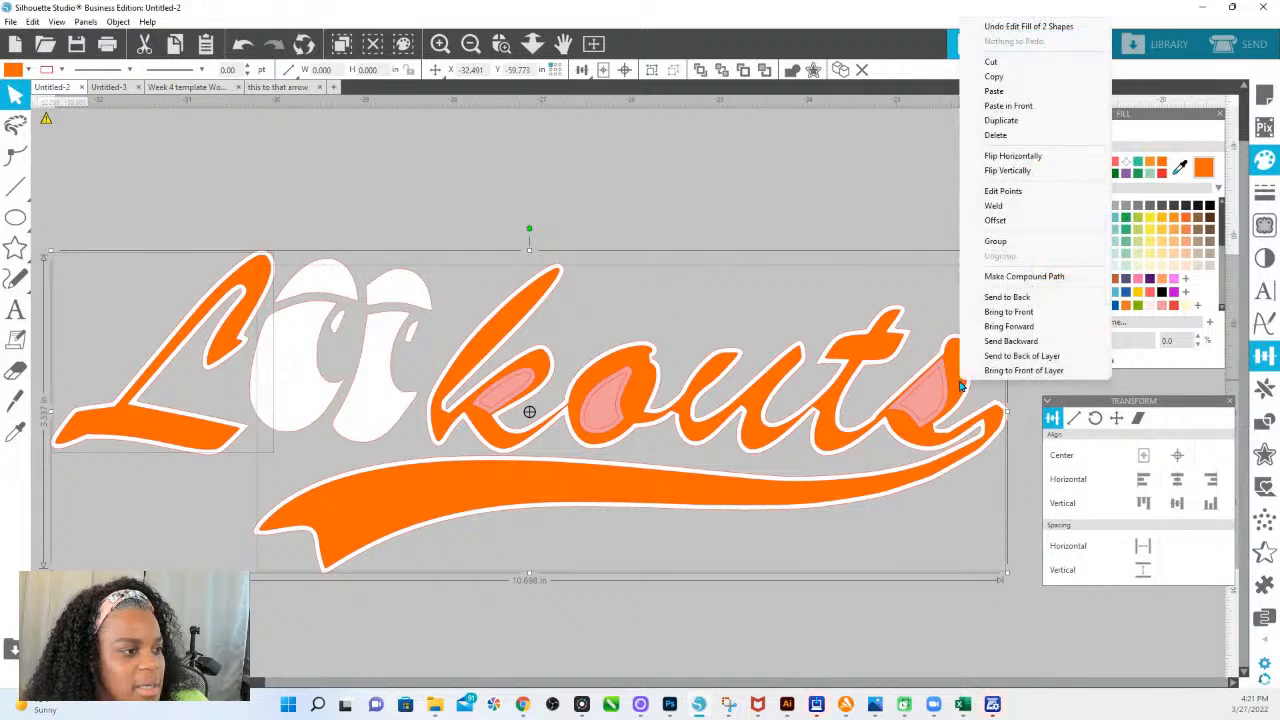
click(990, 243)
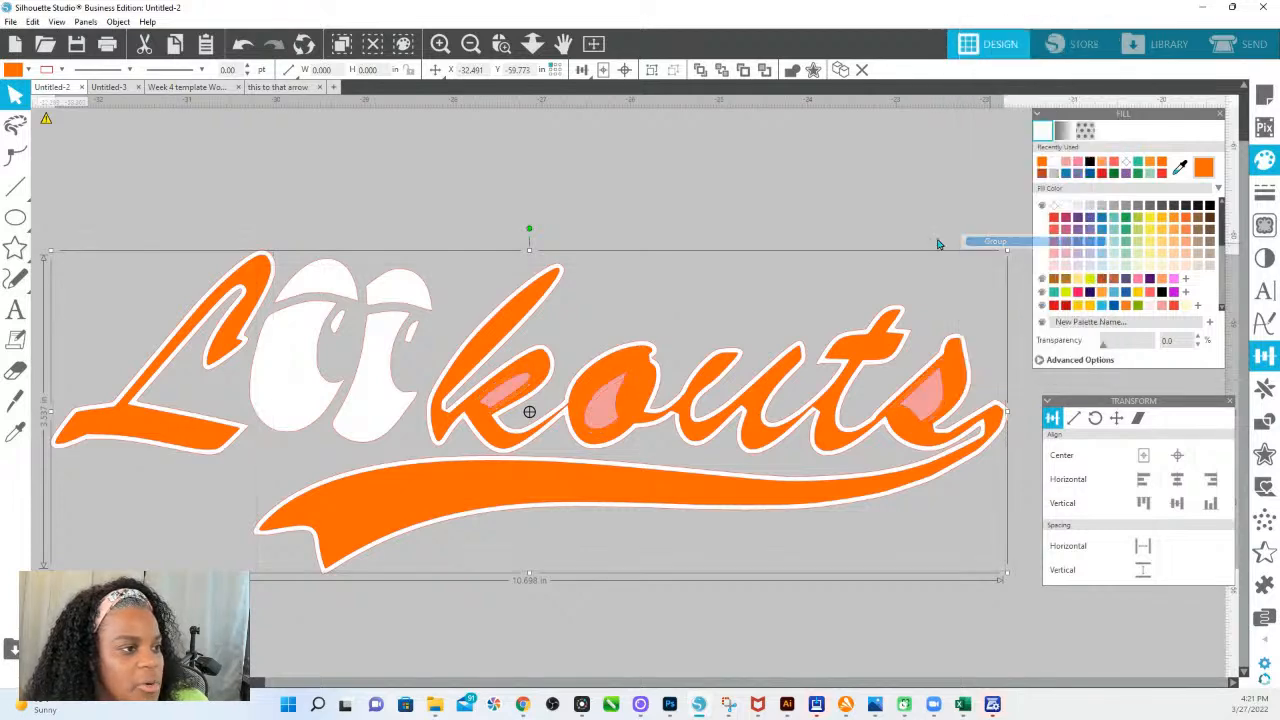
Step: Send the white outline group of the lettering to the back of the design
shift+click(628, 351)
right_click(628, 351)
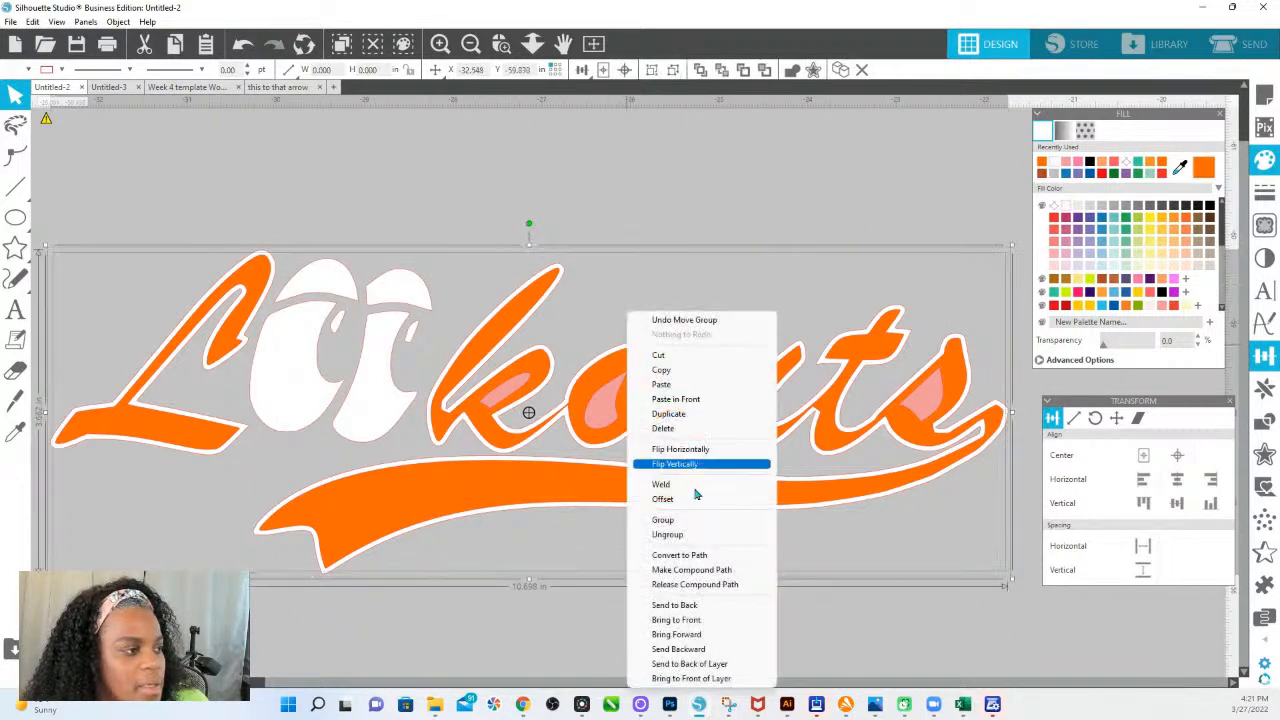
click(700, 604)
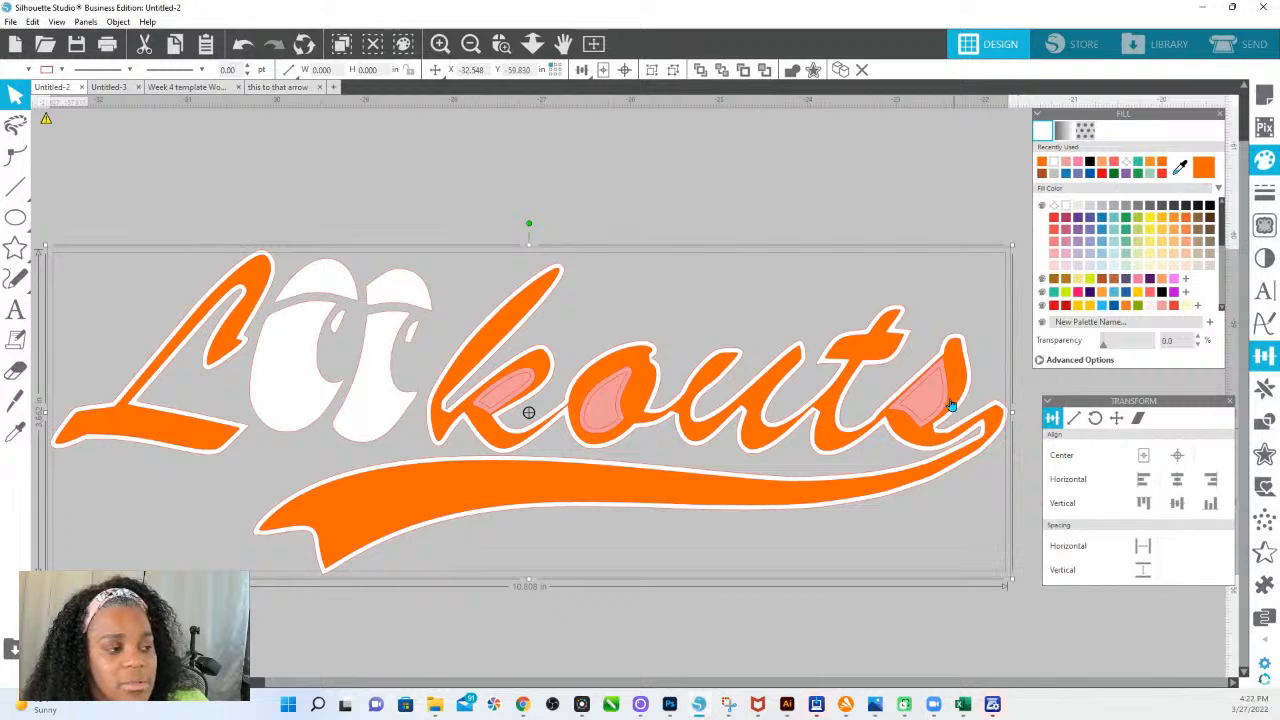
click(692, 263)
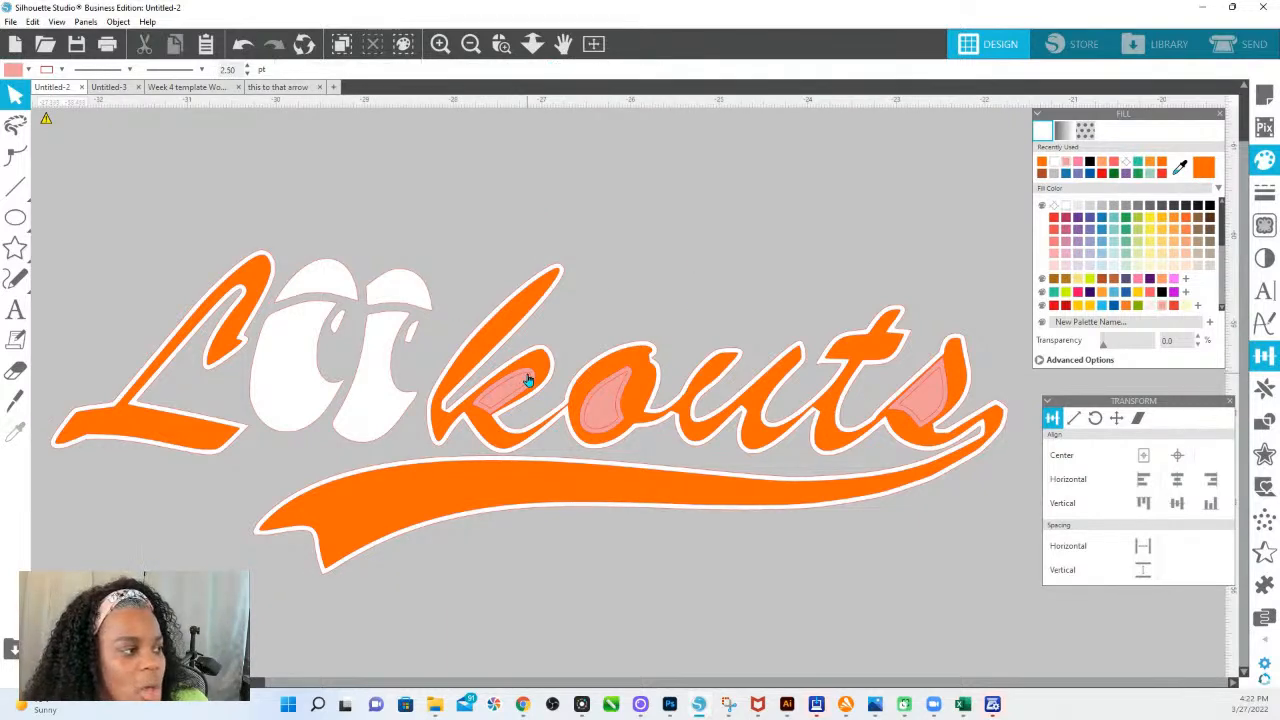
Step: Fill the smaller inner counter shapes of the k, the second-word o and the s with blue
click(501, 43)
drag(1029, 381, 503, 443)
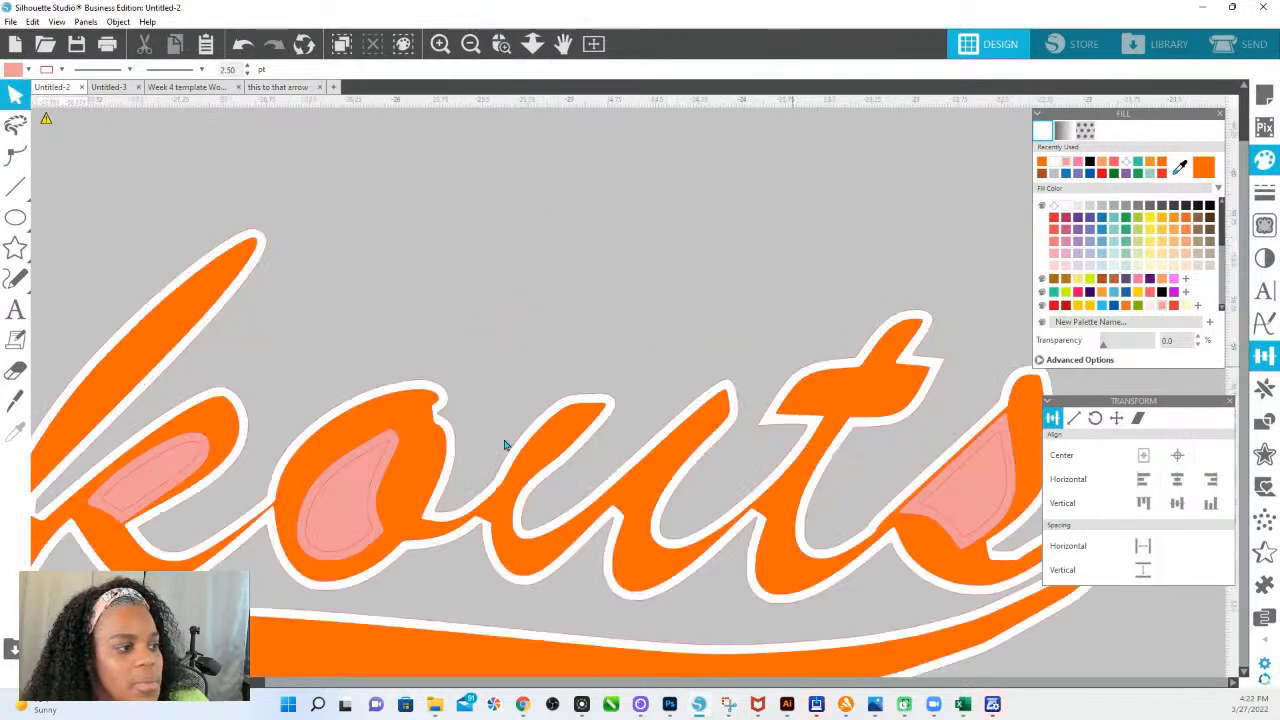
click(174, 476)
shift+click(340, 496)
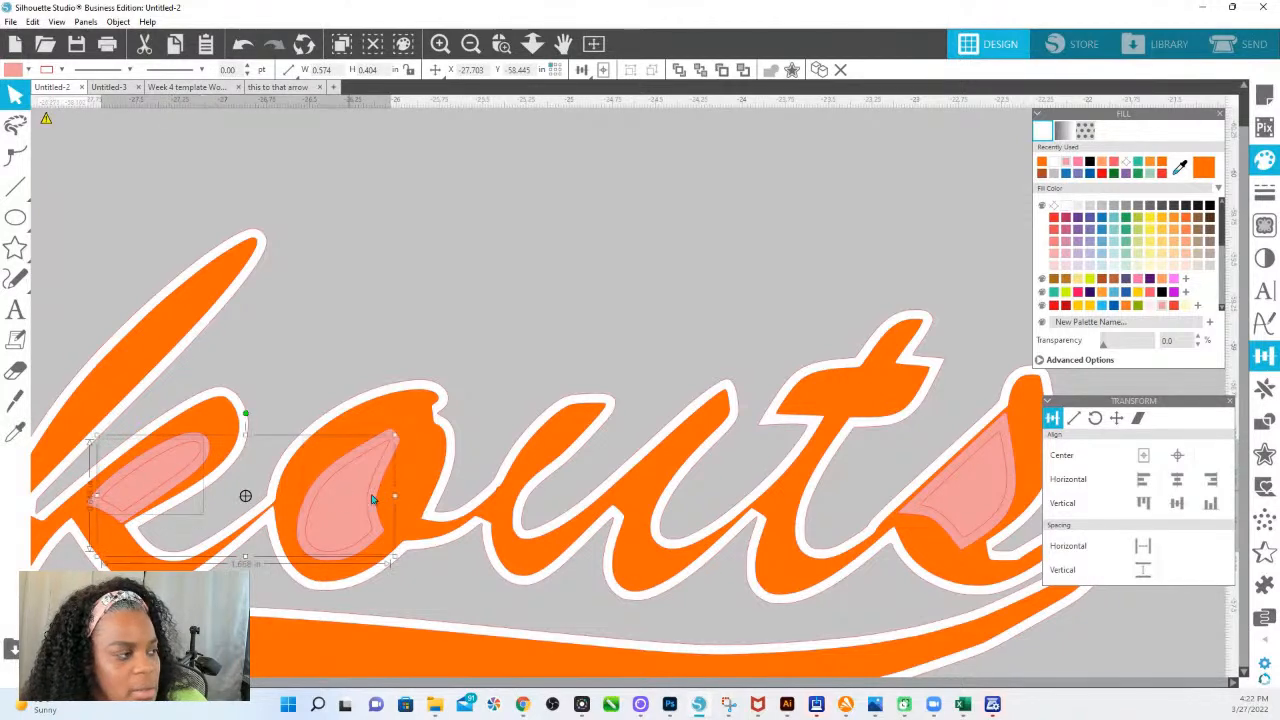
shift+click(972, 510)
click(1113, 305)
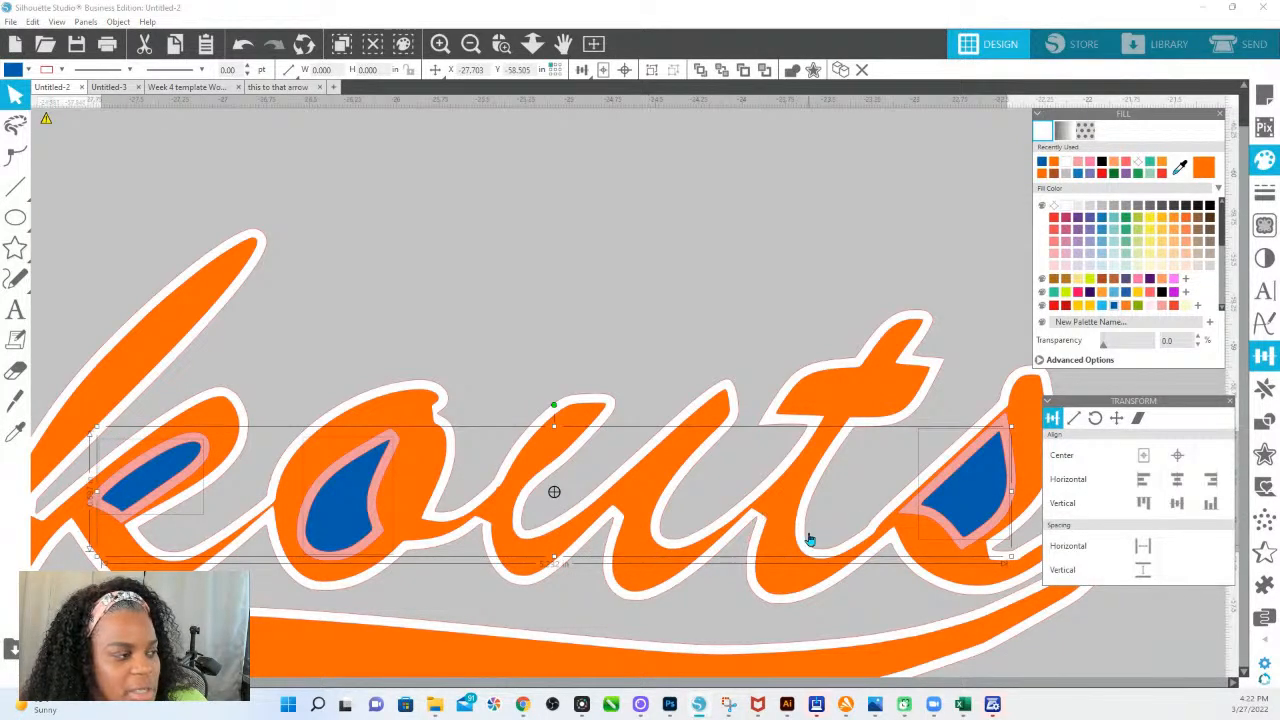
Step: Subtract the three larger pink counter shapes in the k, o and s from the orange lettering
click(912, 512)
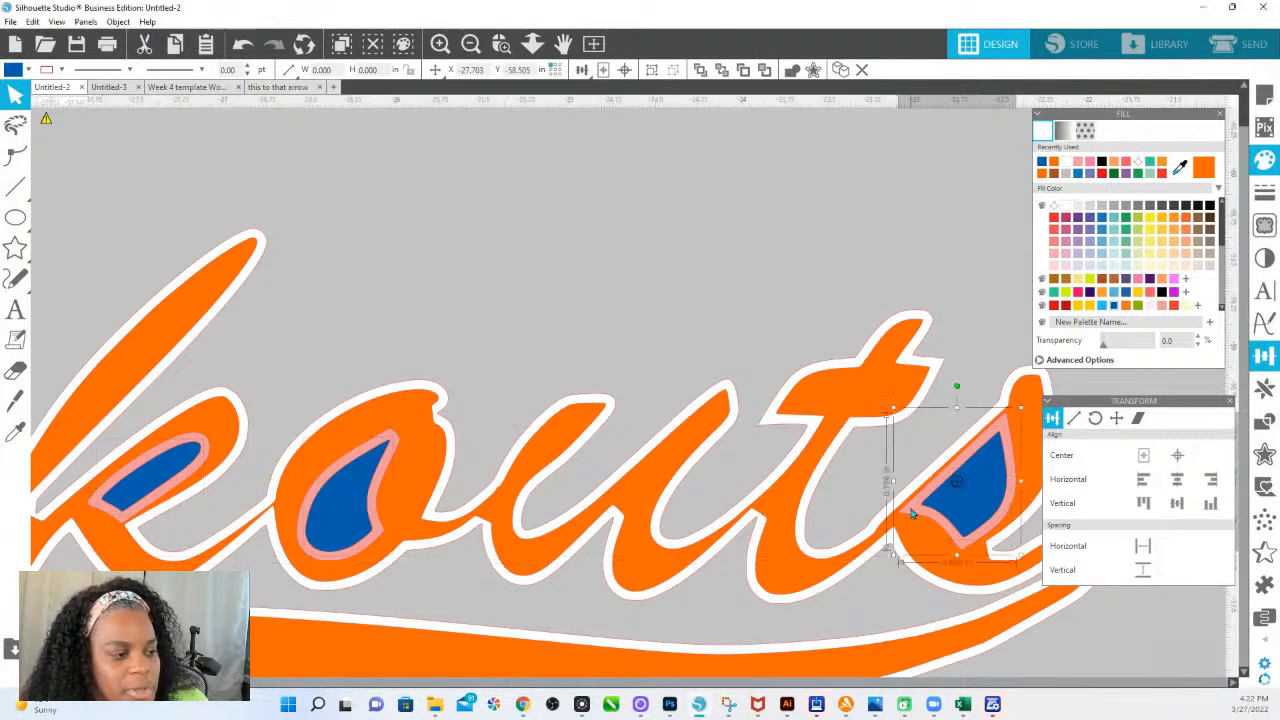
shift+click(383, 536)
shift+click(195, 442)
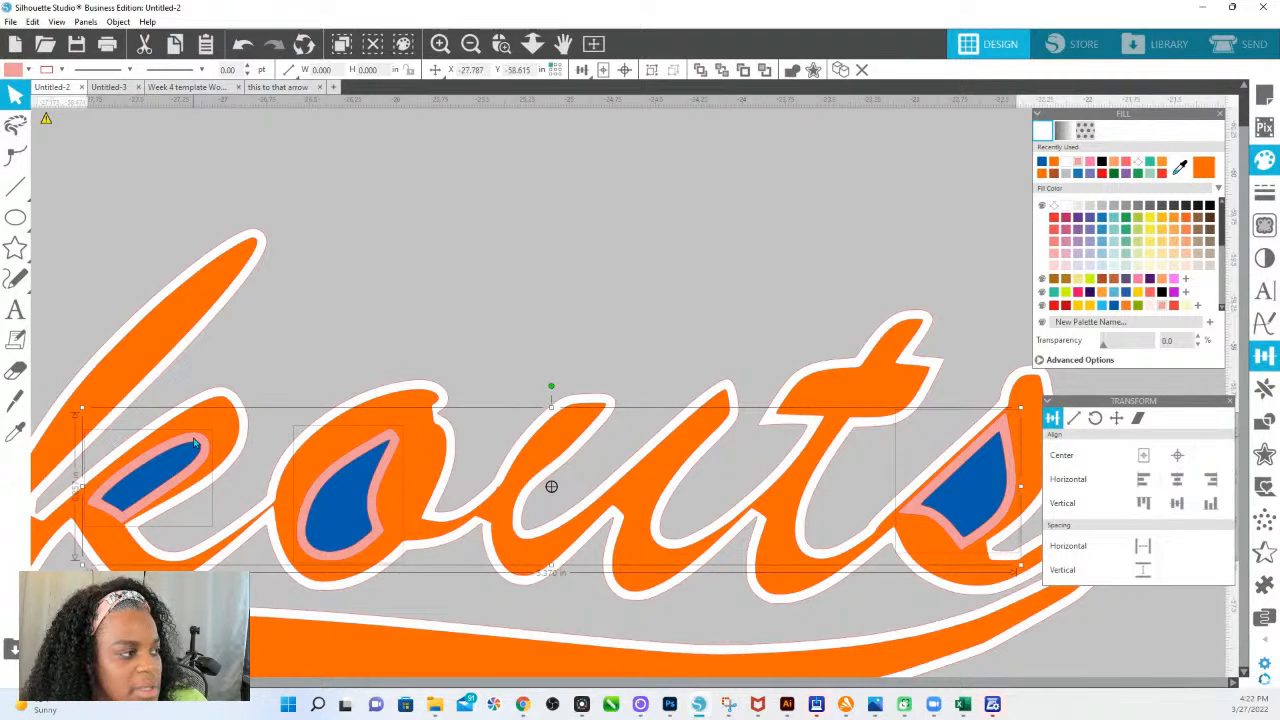
click(211, 427)
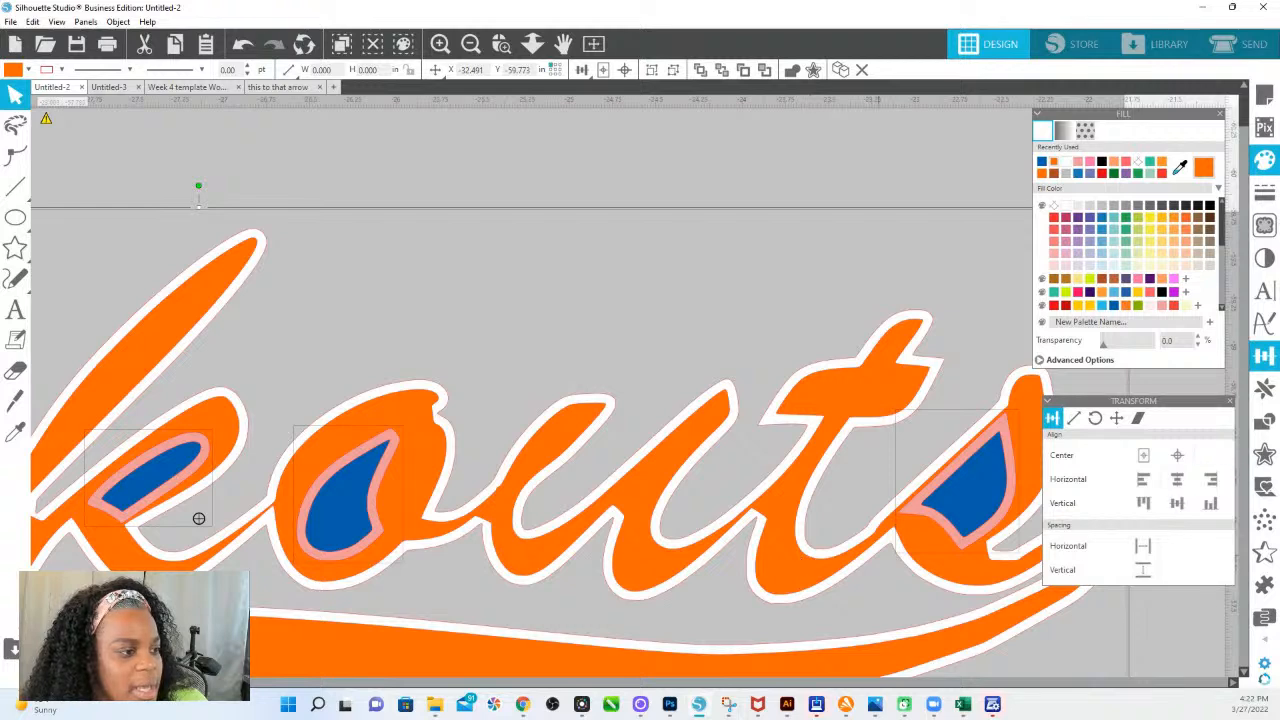
click(1264, 420)
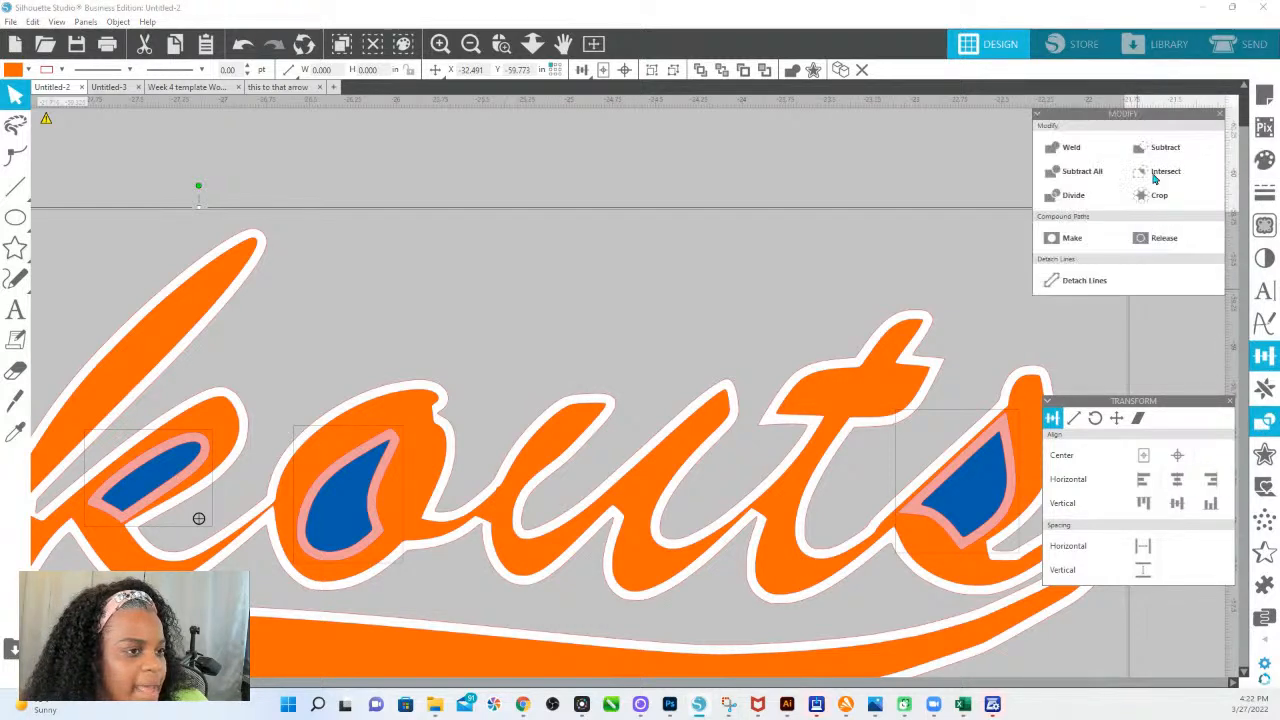
click(1165, 147)
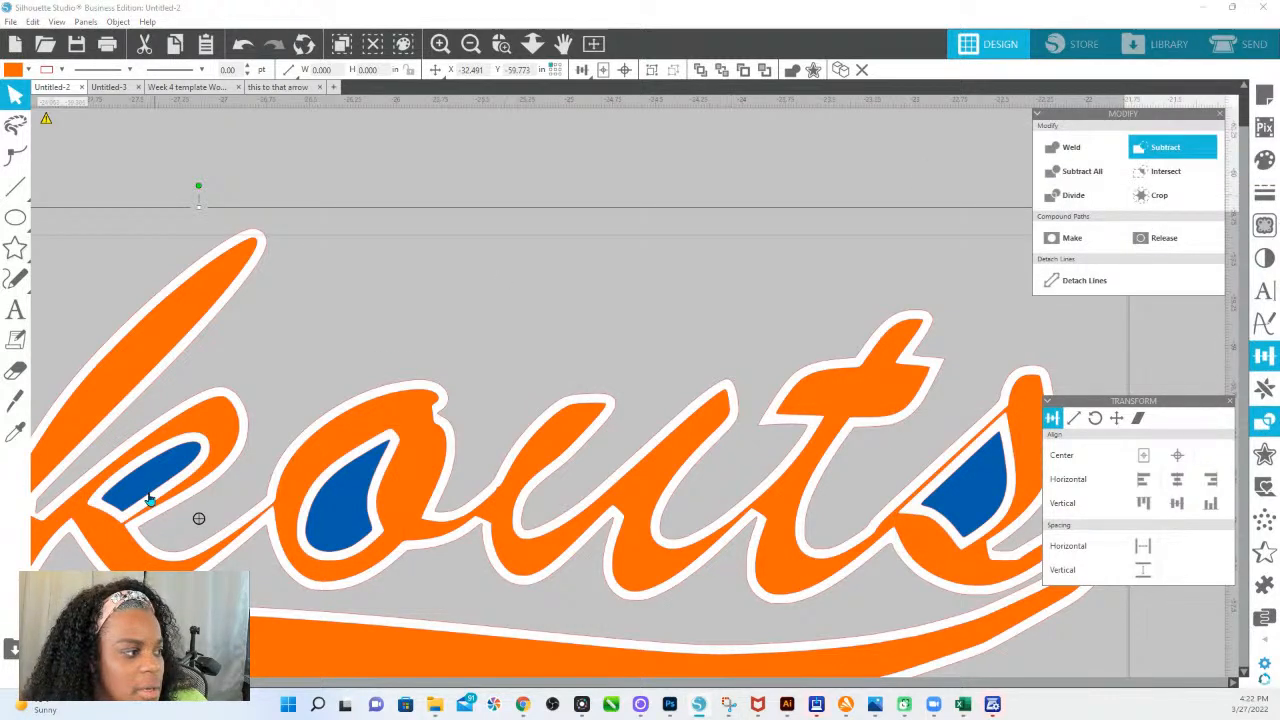
Step: Subtract the three blue counter shapes in the k, o and s from the white outline layer
click(148, 500)
shift+click(345, 500)
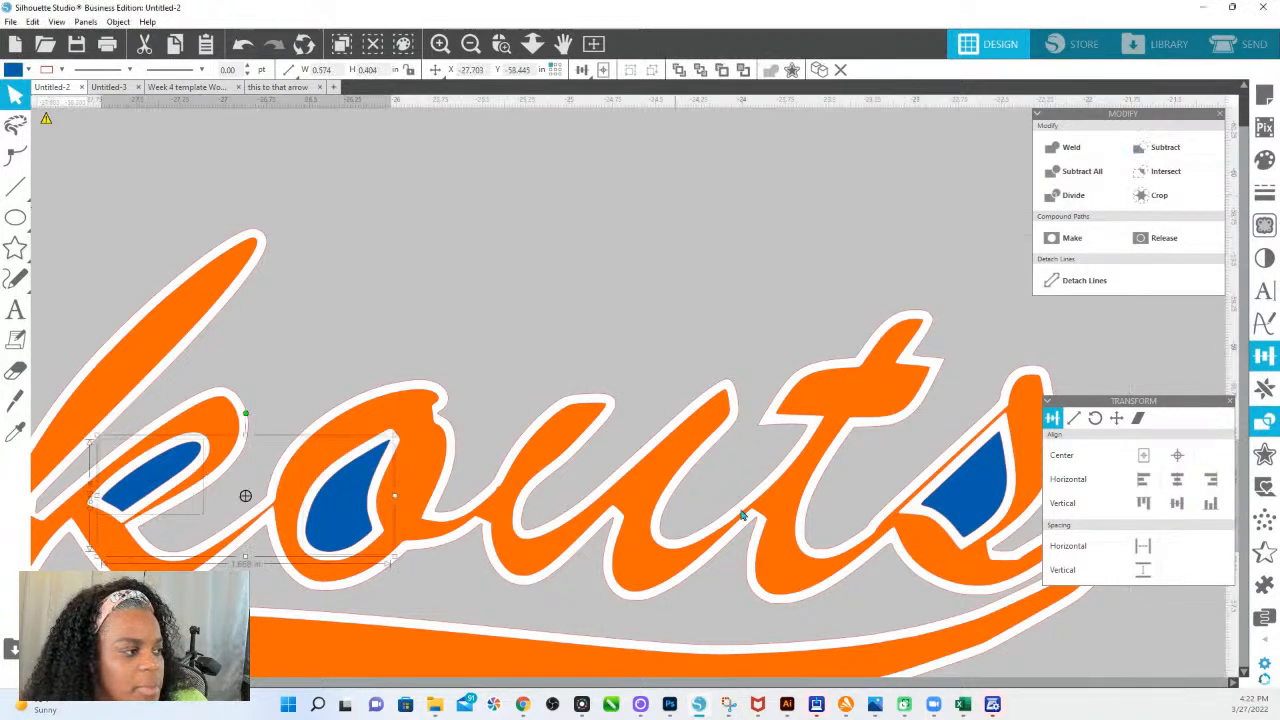
shift+click(955, 510)
click(917, 508)
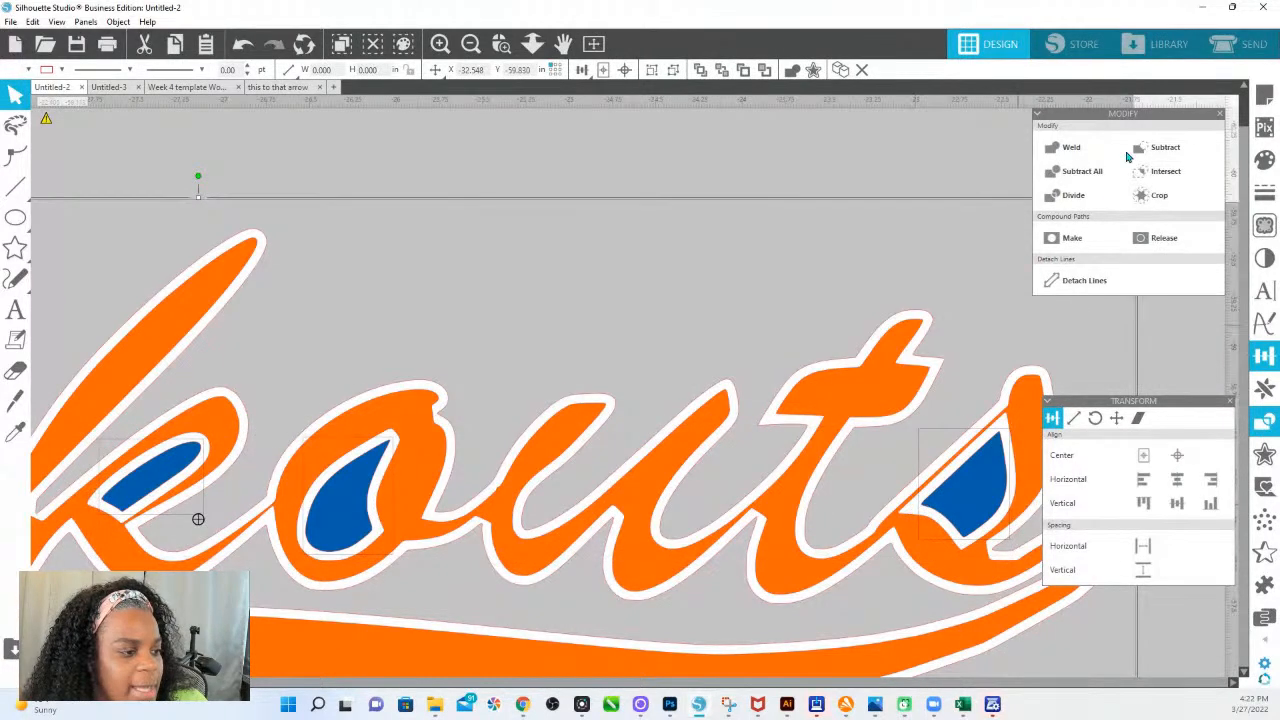
click(1140, 150)
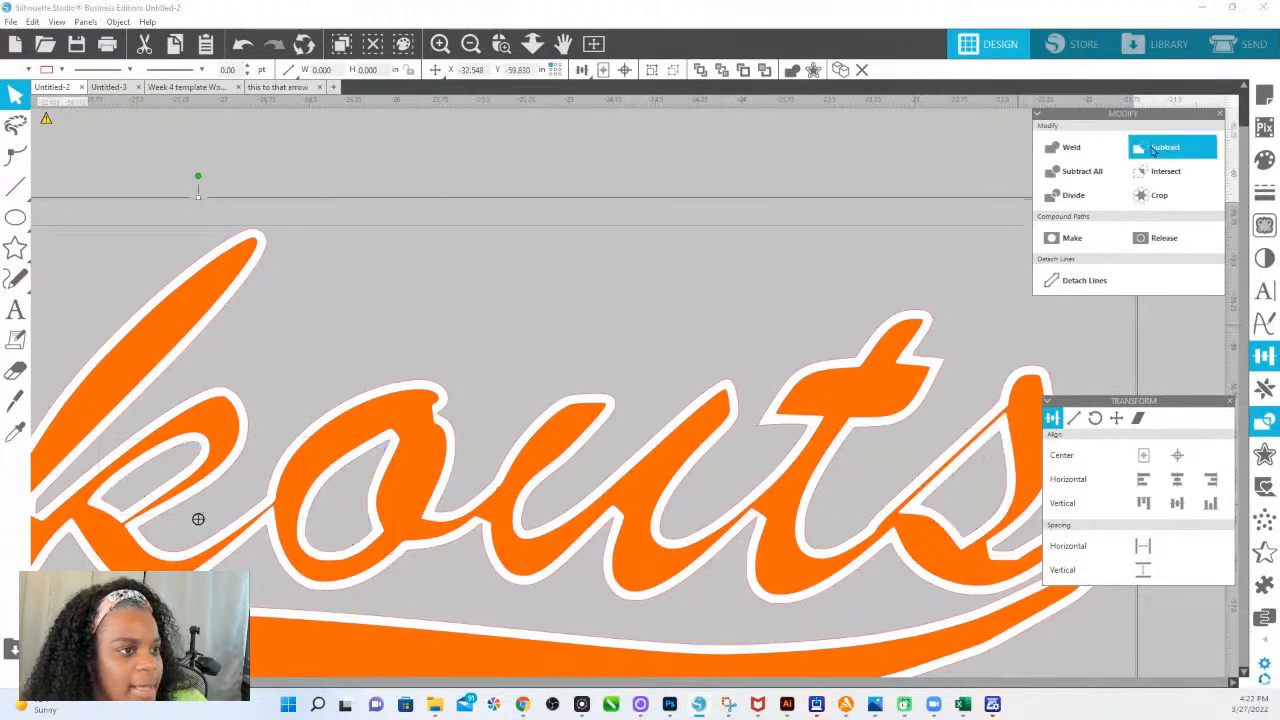
Step: Offset the complete Lookouts lettering outward by 0.125 in with round corners and fill the offset black
click(532, 43)
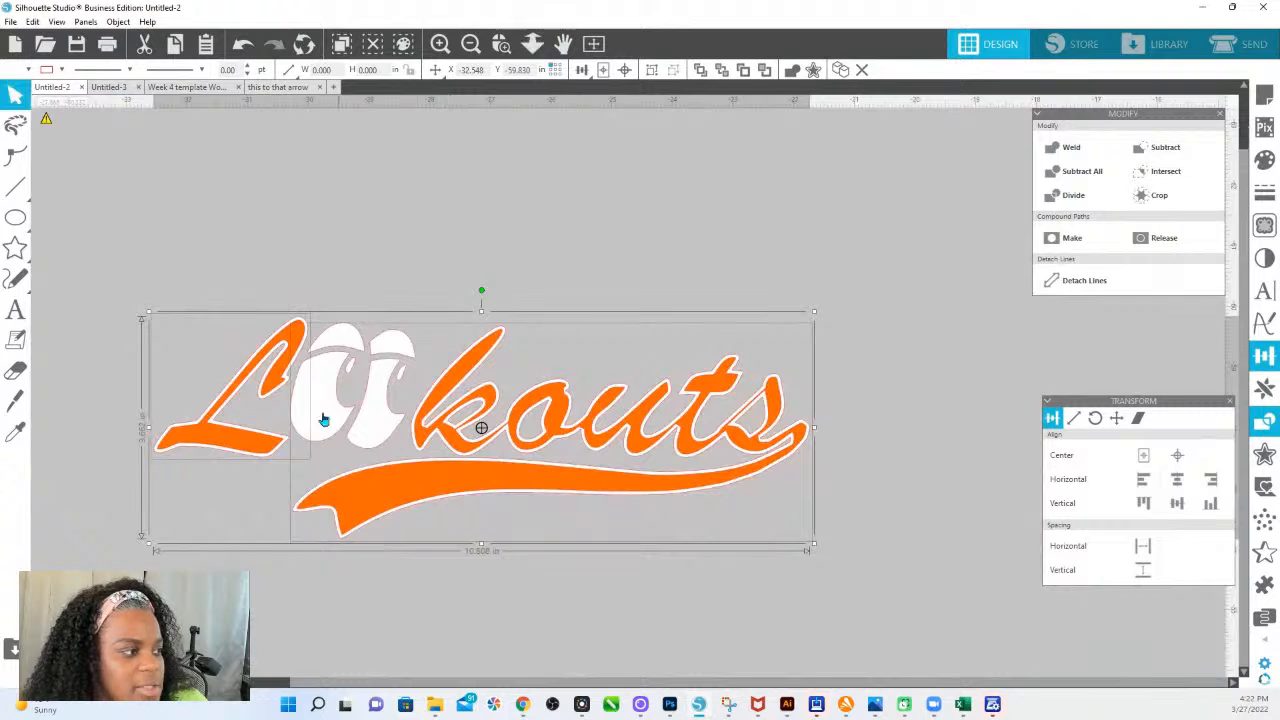
drag(200, 269, 817, 511)
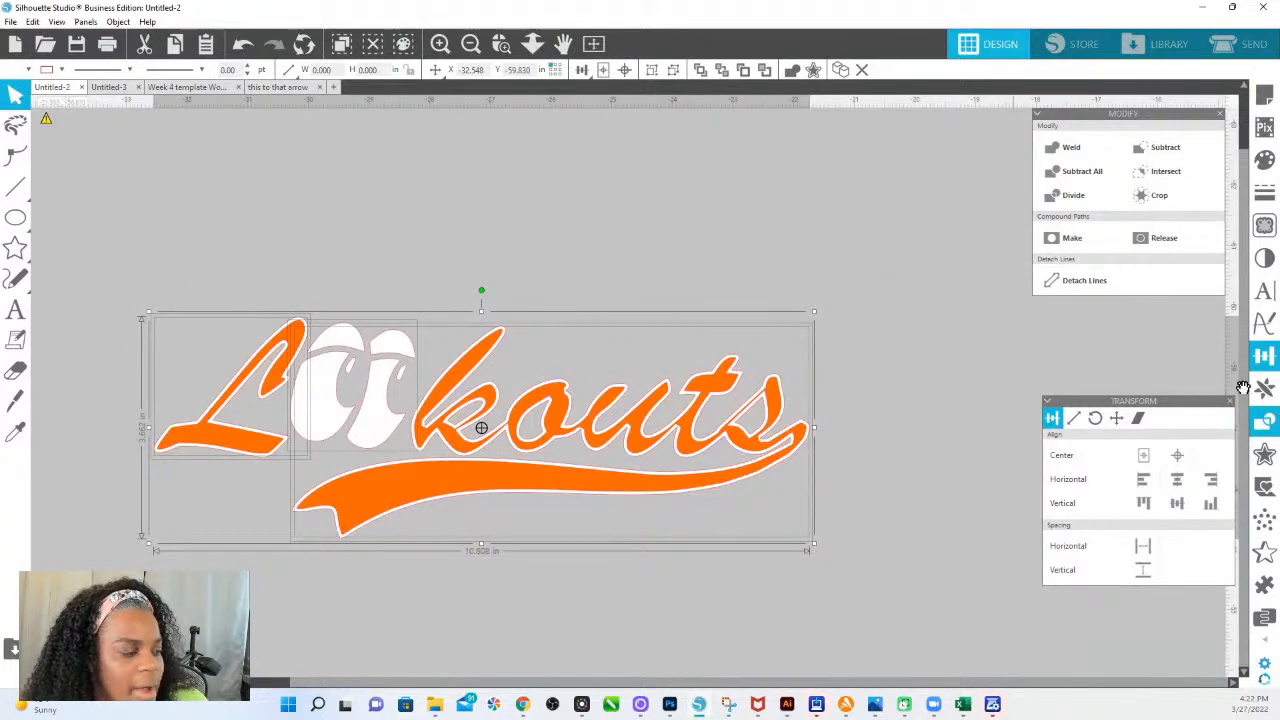
click(1266, 453)
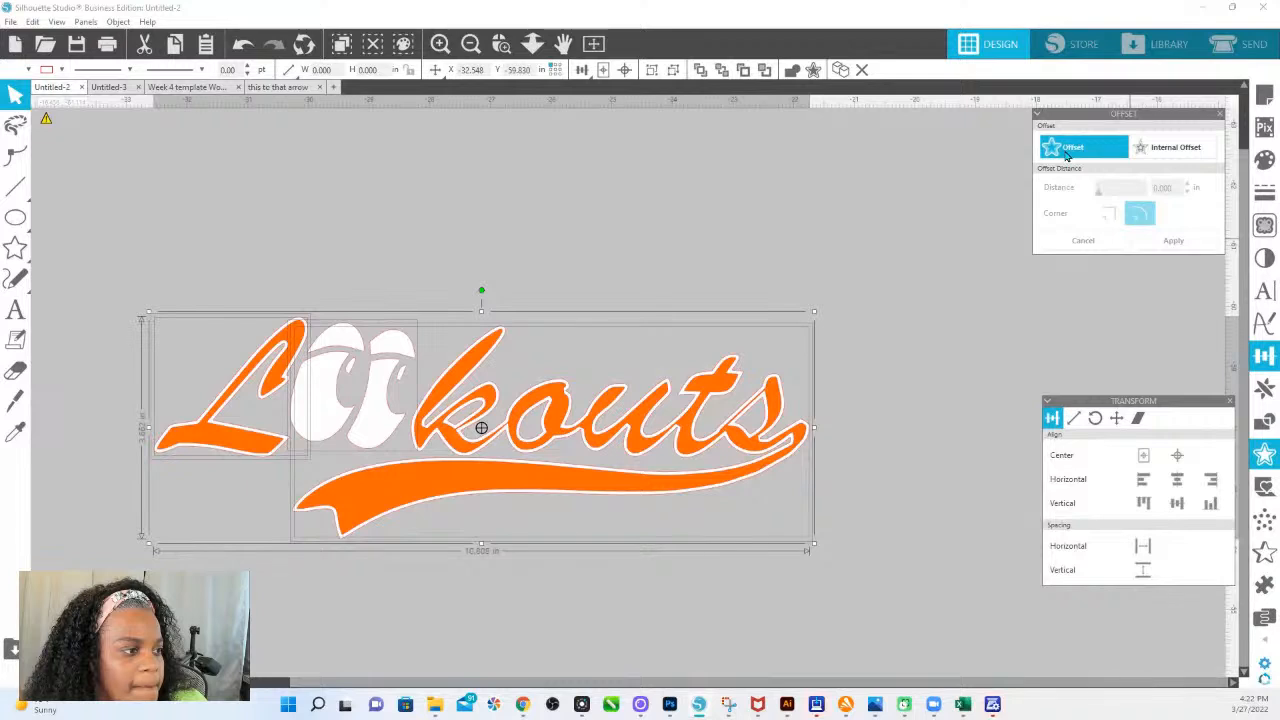
click(1067, 155)
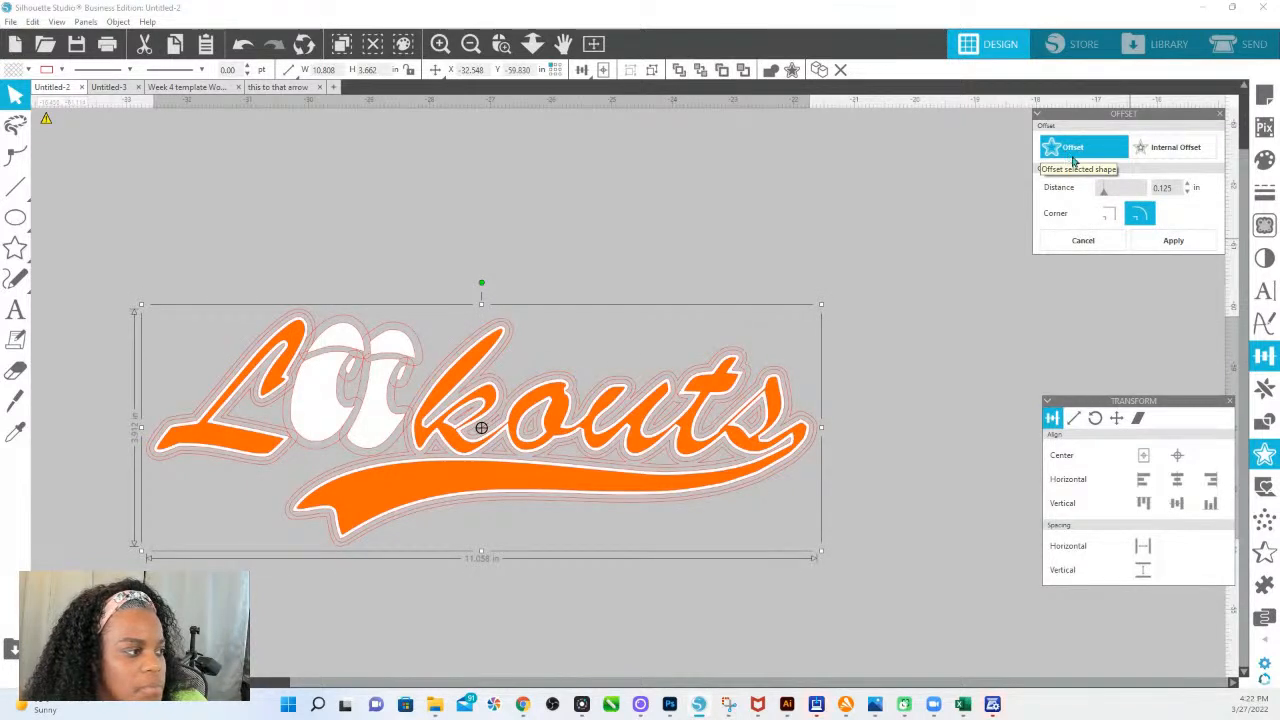
click(1267, 163)
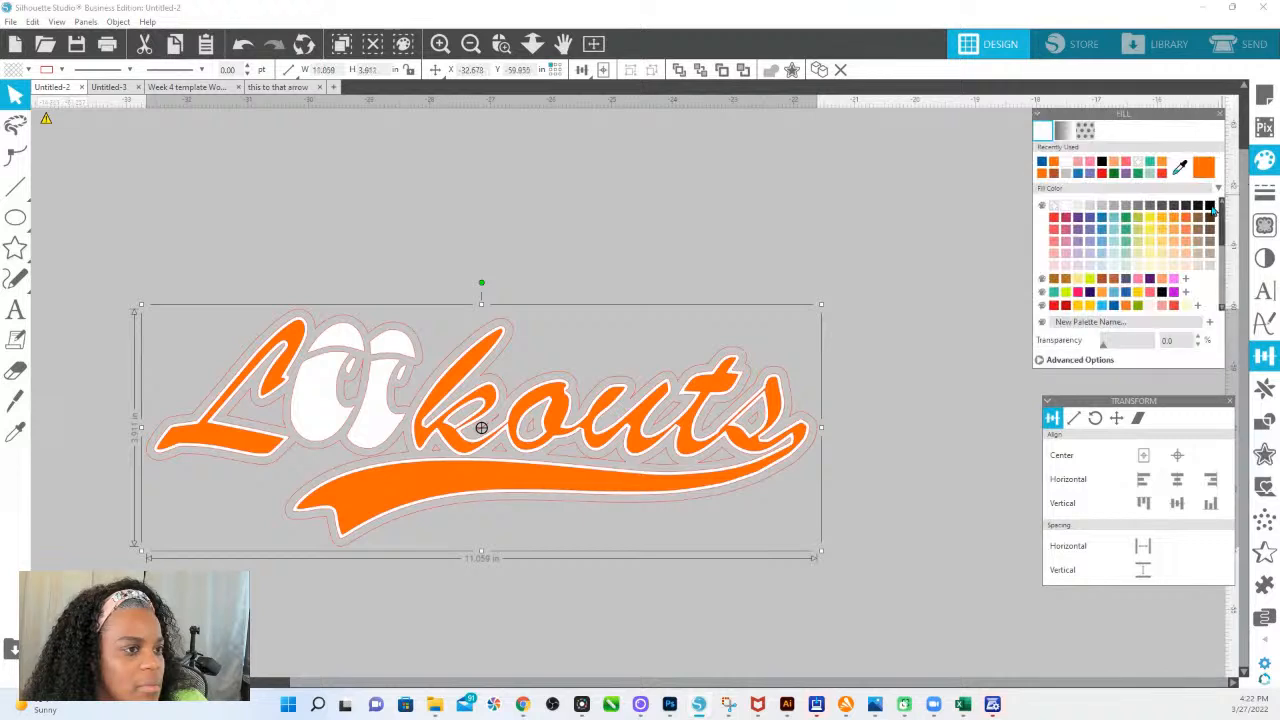
click(1210, 206)
click(563, 317)
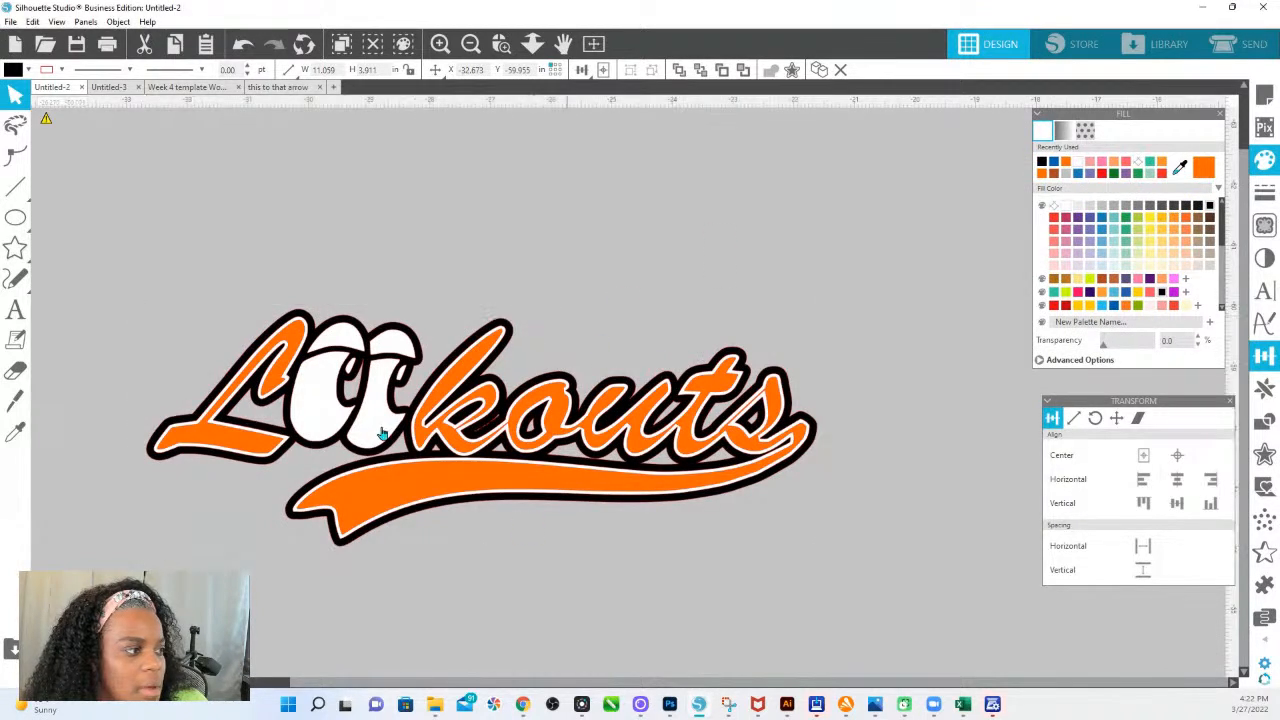
Step: Draw an ellipse about 1.03 by 1.85 in, tilt it to match the slanted eyes and place it over the first eye
click(15, 218)
drag(308, 332, 368, 440)
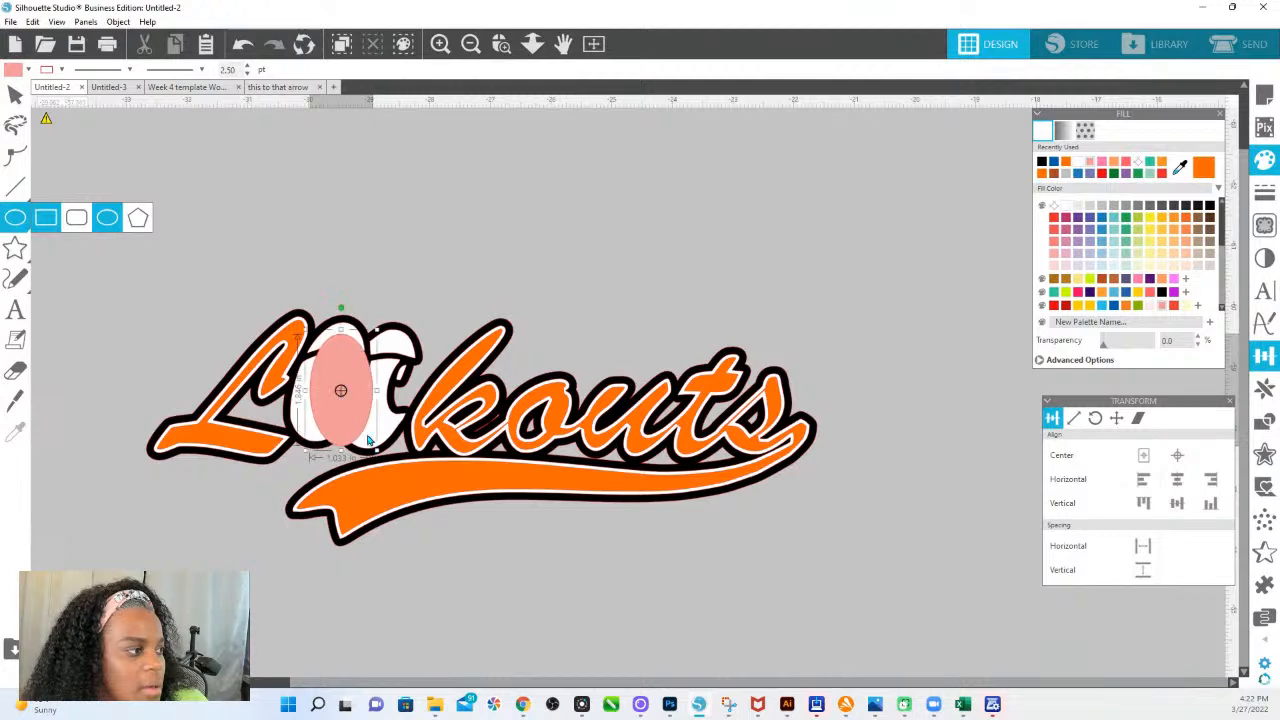
click(501, 44)
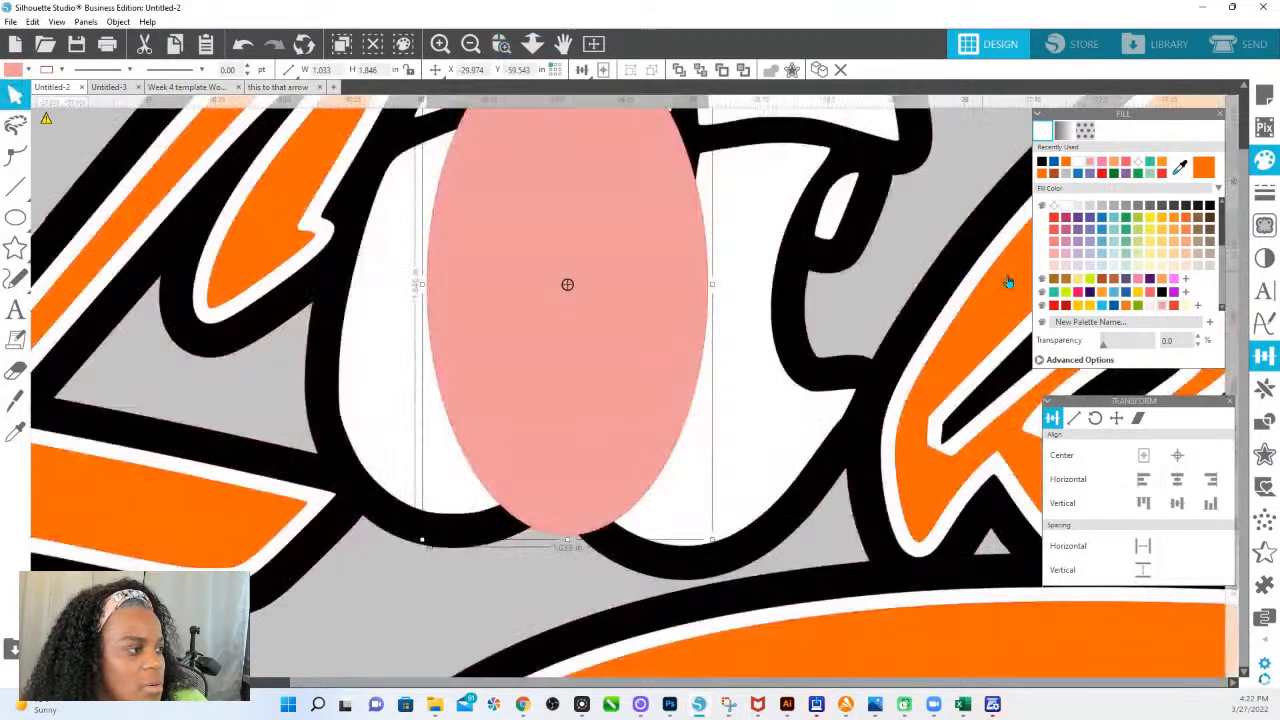
drag(507, 371, 452, 355)
click(533, 44)
drag(558, 136, 598, 211)
drag(576, 260, 569, 257)
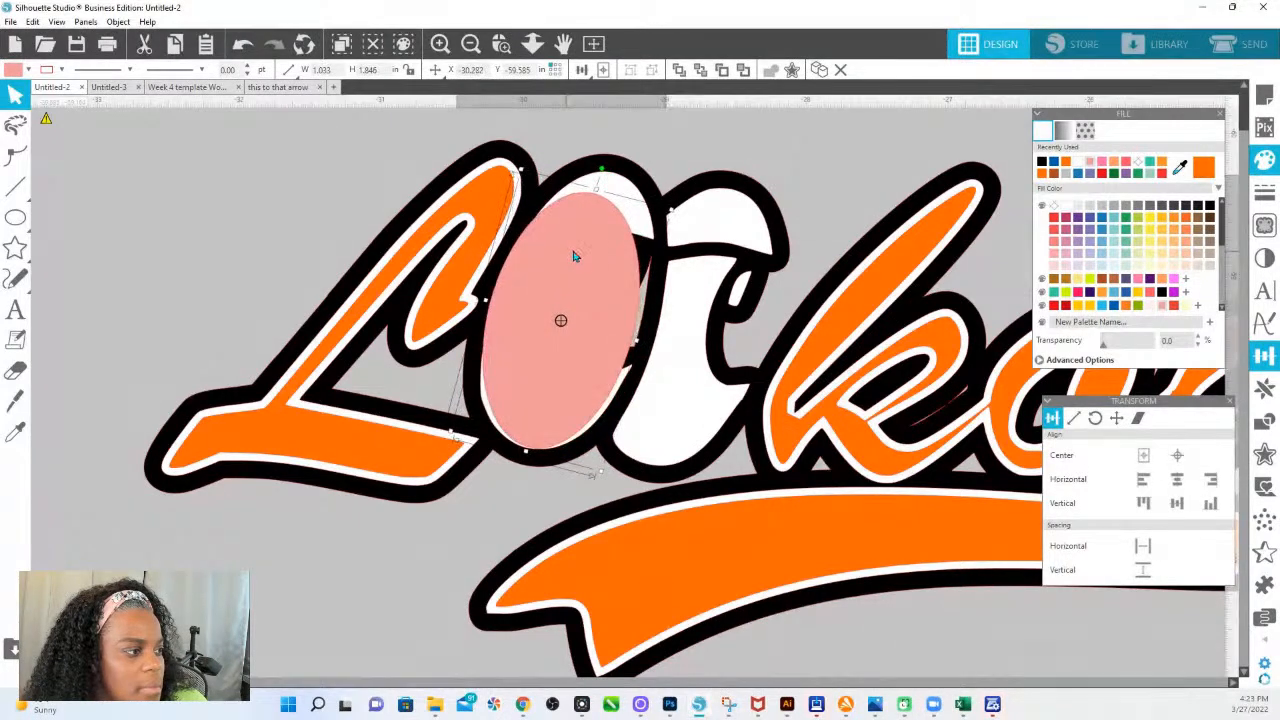
Step: Stretch the ellipse to about 1.17 by 2.02 in so it covers the whole first eye
drag(637, 340, 643, 342)
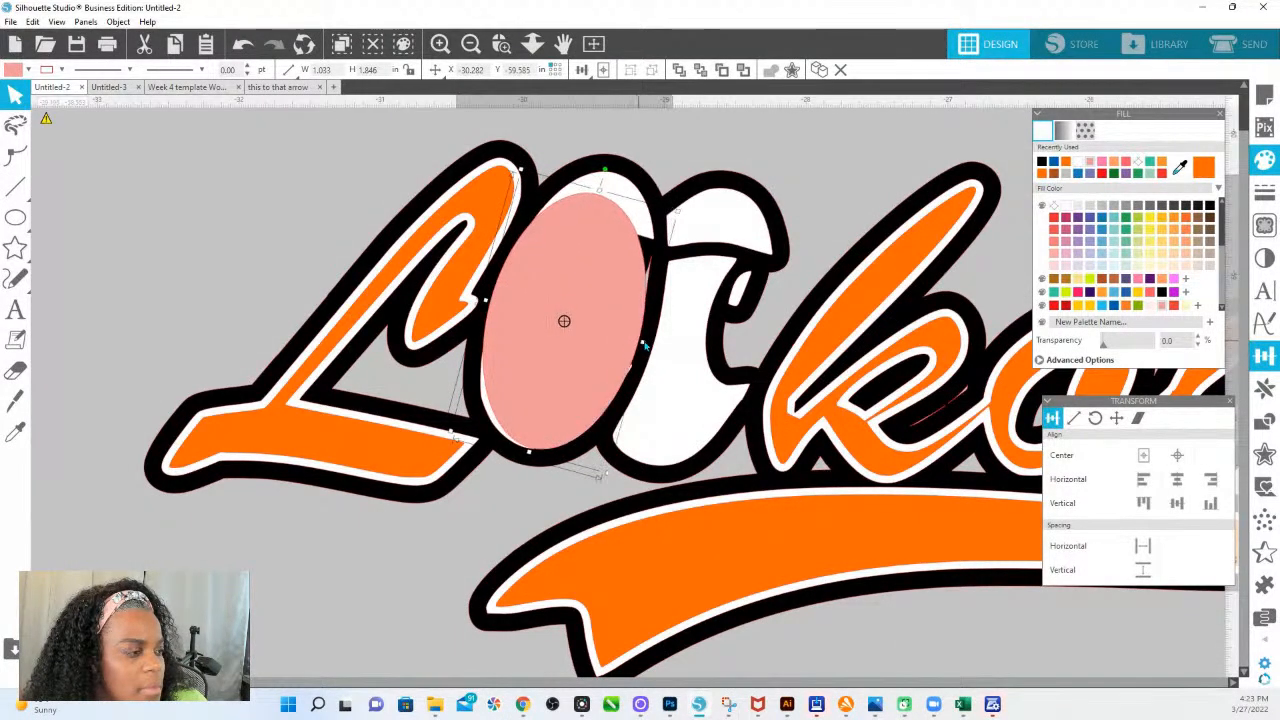
drag(600, 189, 622, 150)
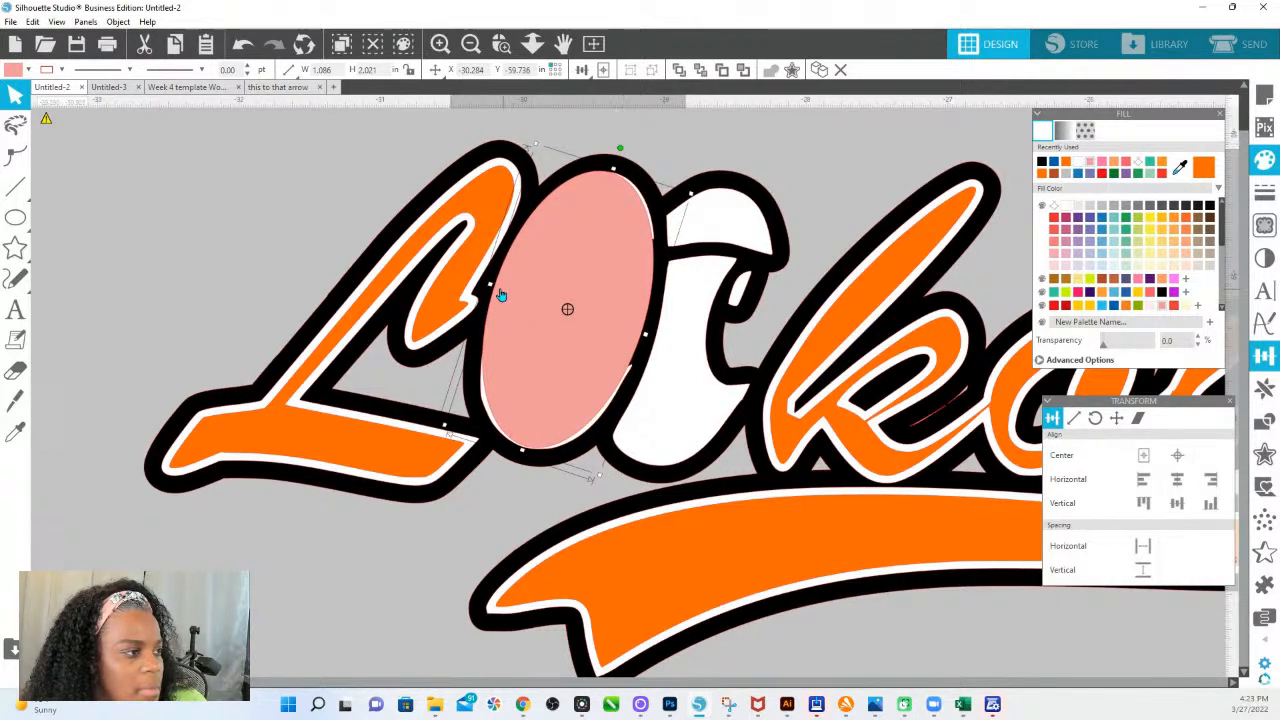
drag(493, 292, 486, 288)
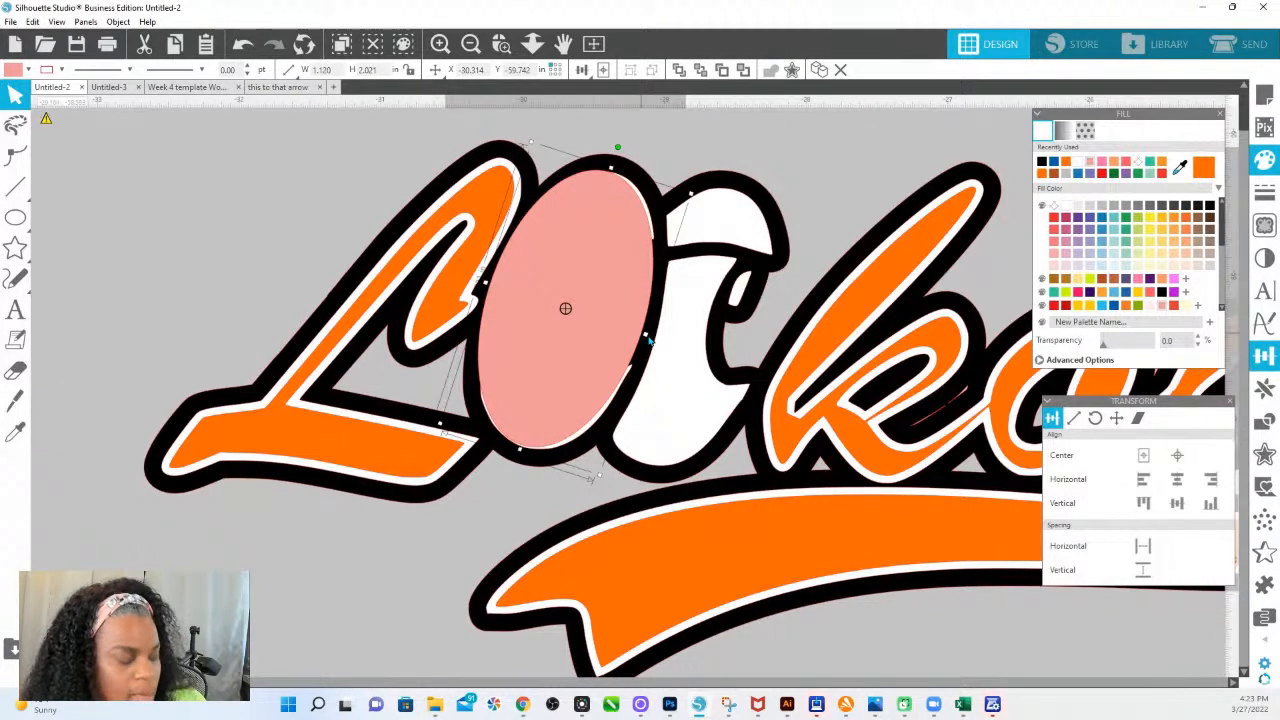
drag(647, 337, 653, 339)
Step: Place a copy of the ellipse over the second eye and lengthen both ellipses slightly to about 2.05 in to fit
drag(597, 316, 715, 333)
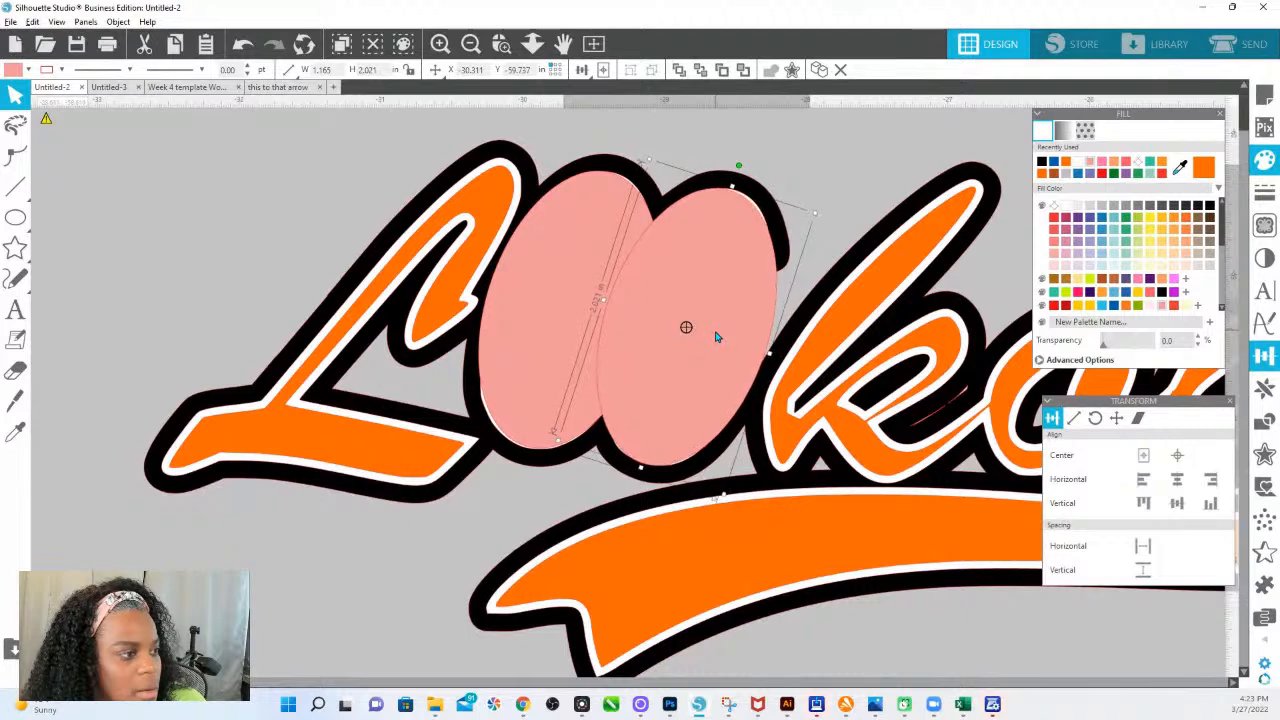
drag(734, 191, 735, 188)
click(505, 437)
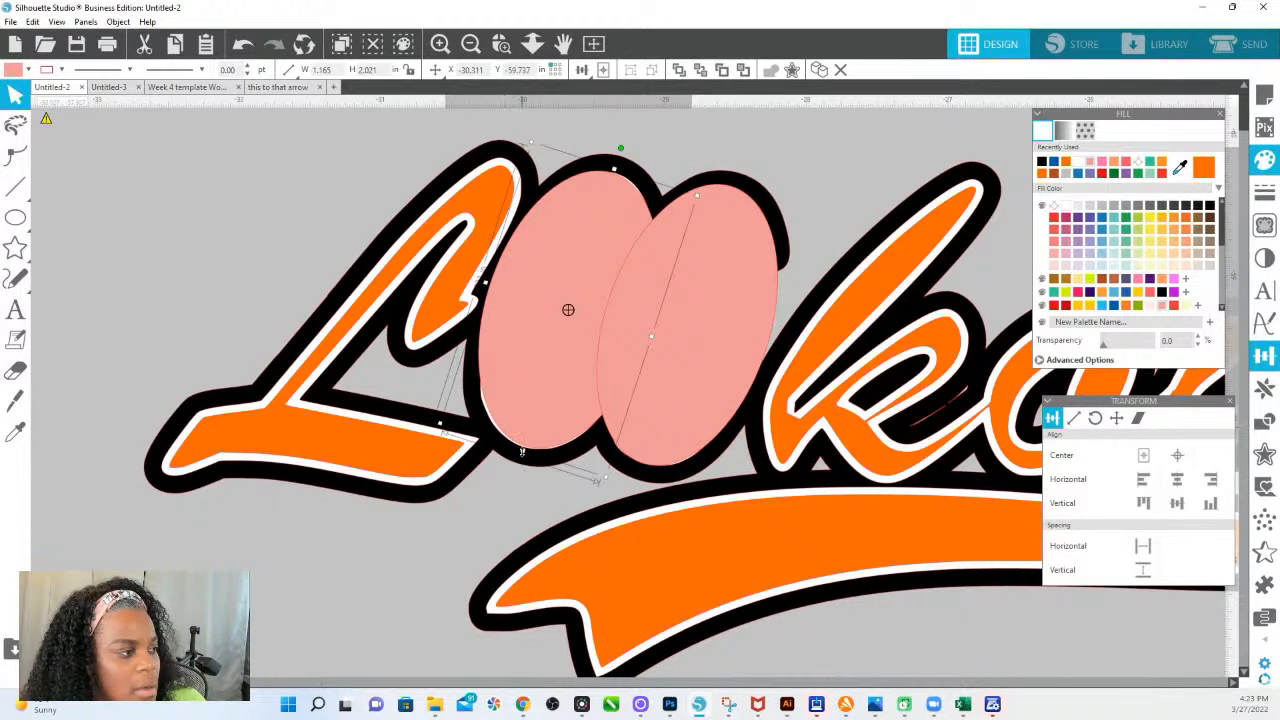
drag(522, 459, 522, 461)
click(795, 182)
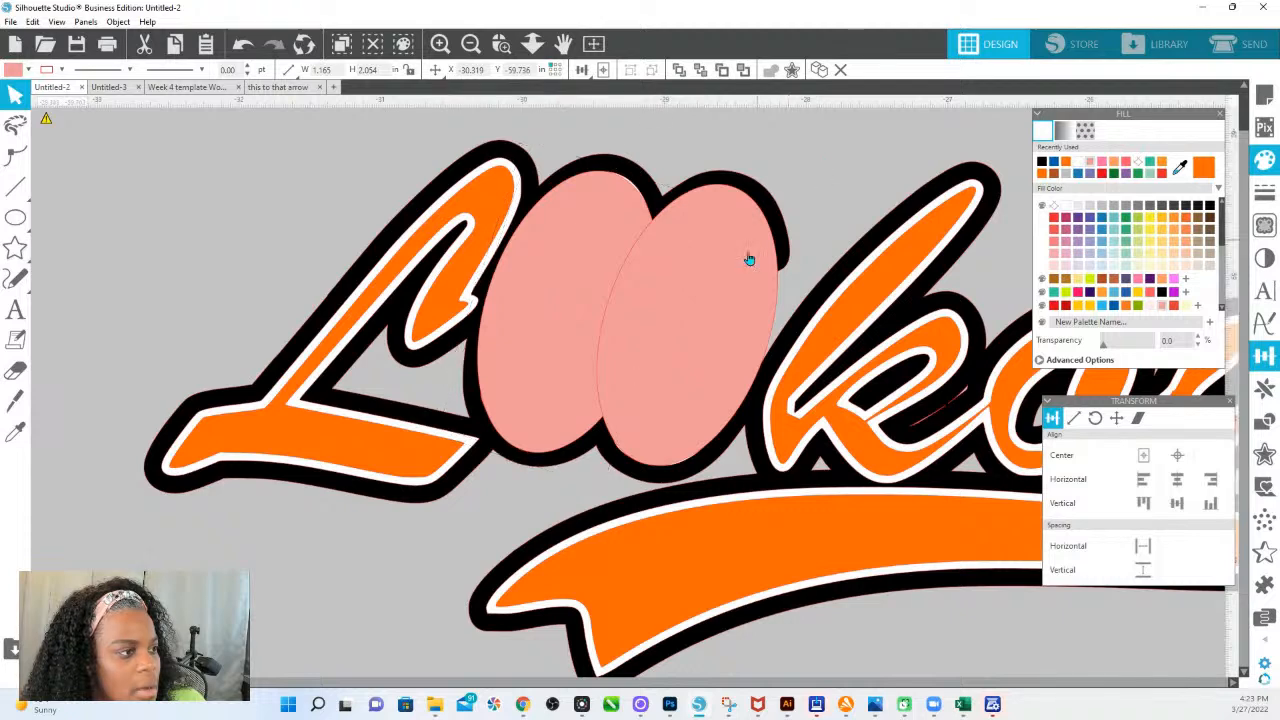
Step: Fill both eye ellipses with dark purple
click(749, 258)
shift+click(591, 256)
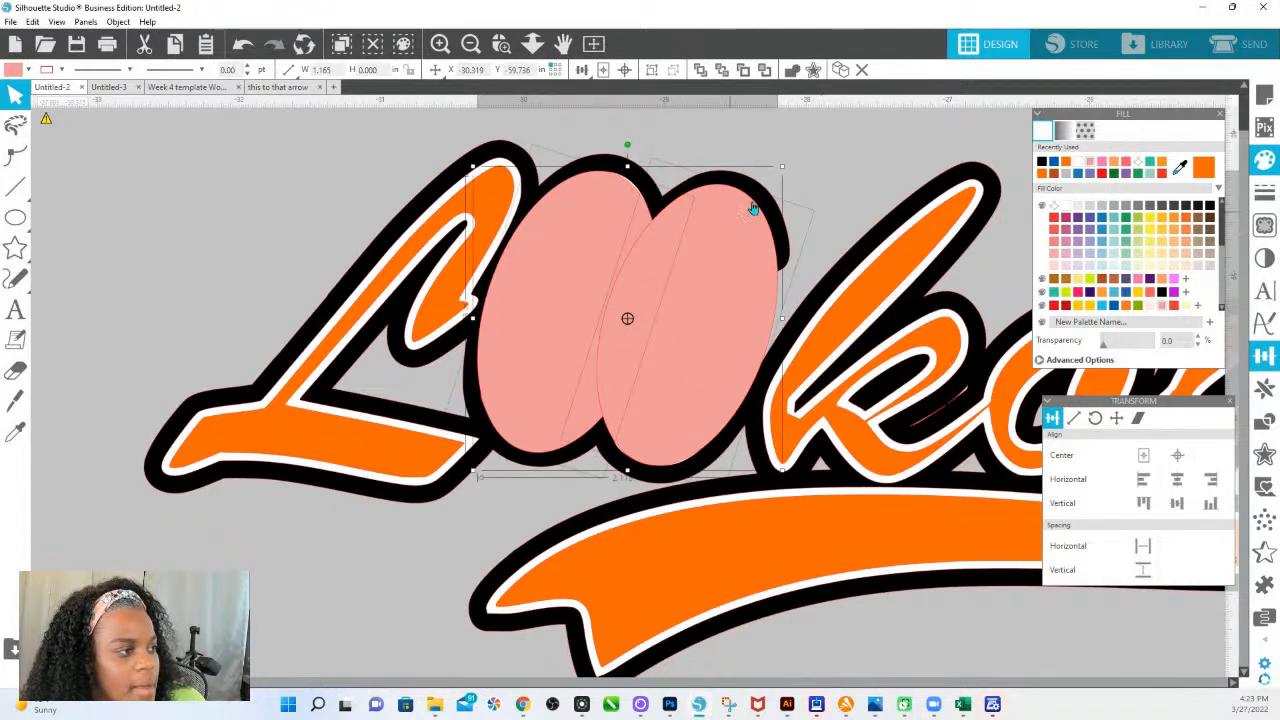
click(1136, 284)
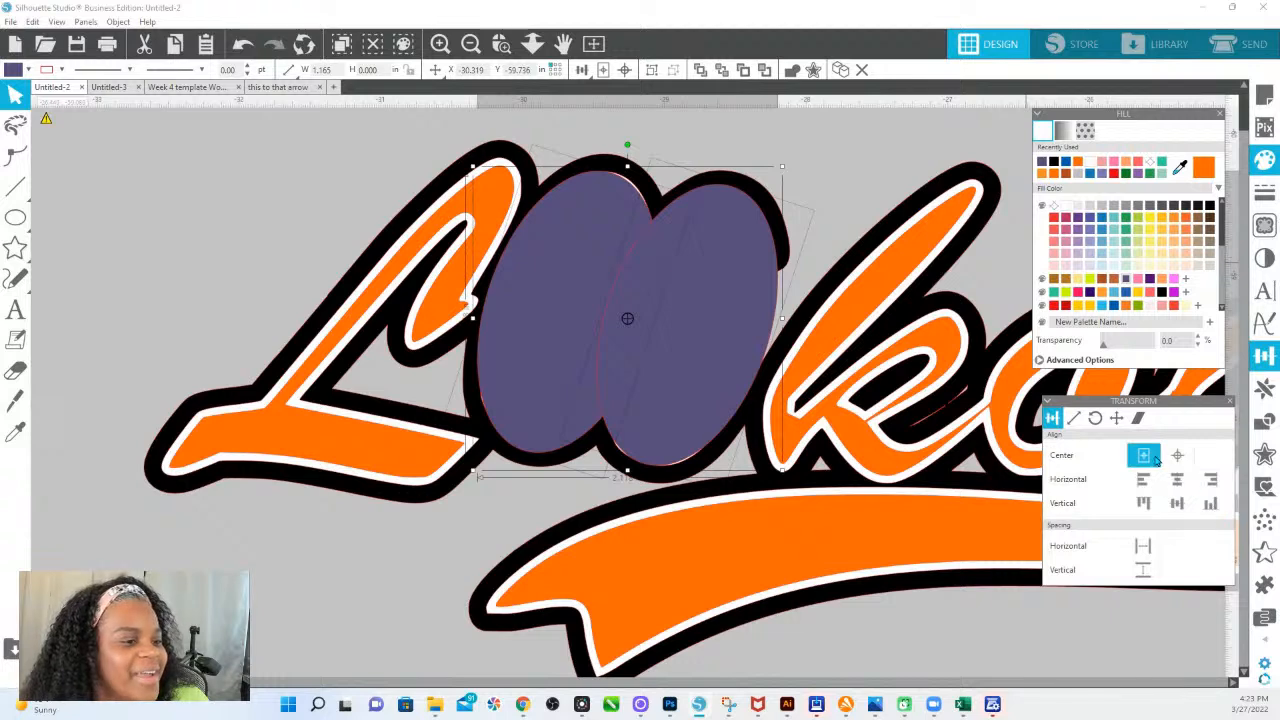
Step: Create a 0.125 in outward offset with round corners around the two eye ellipses
click(1264, 454)
click(1105, 147)
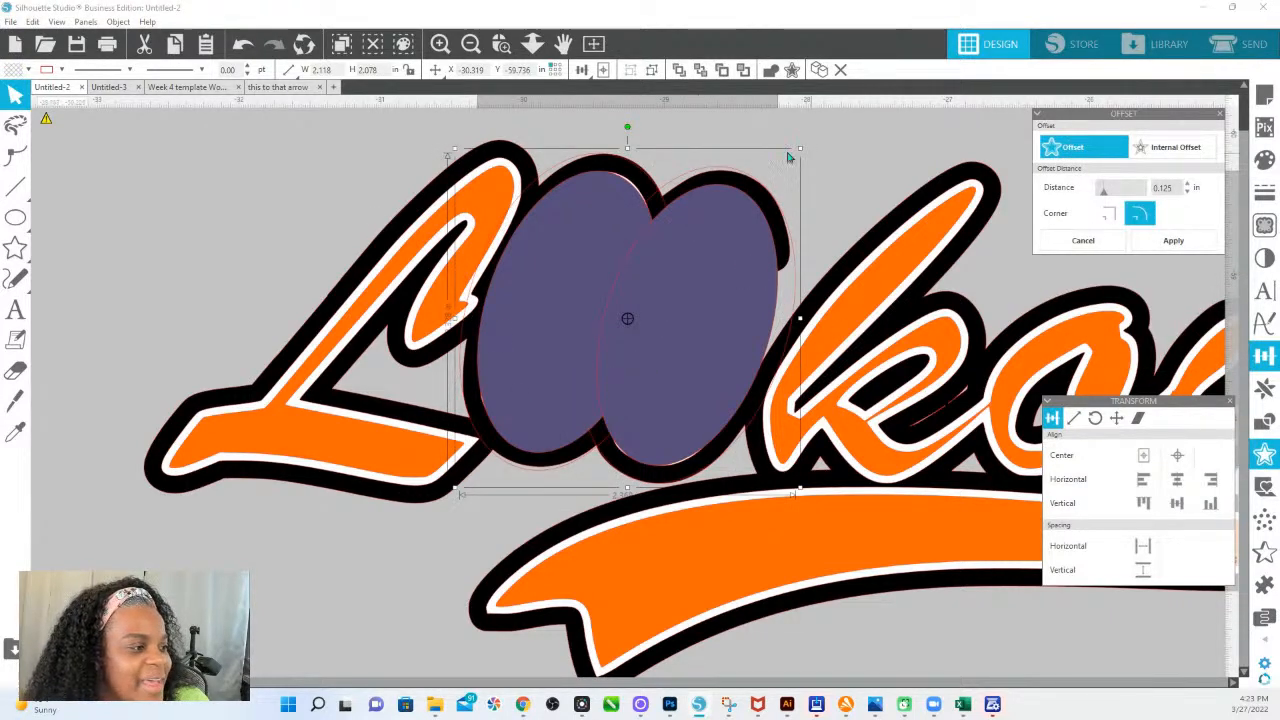
click(1160, 237)
click(1178, 241)
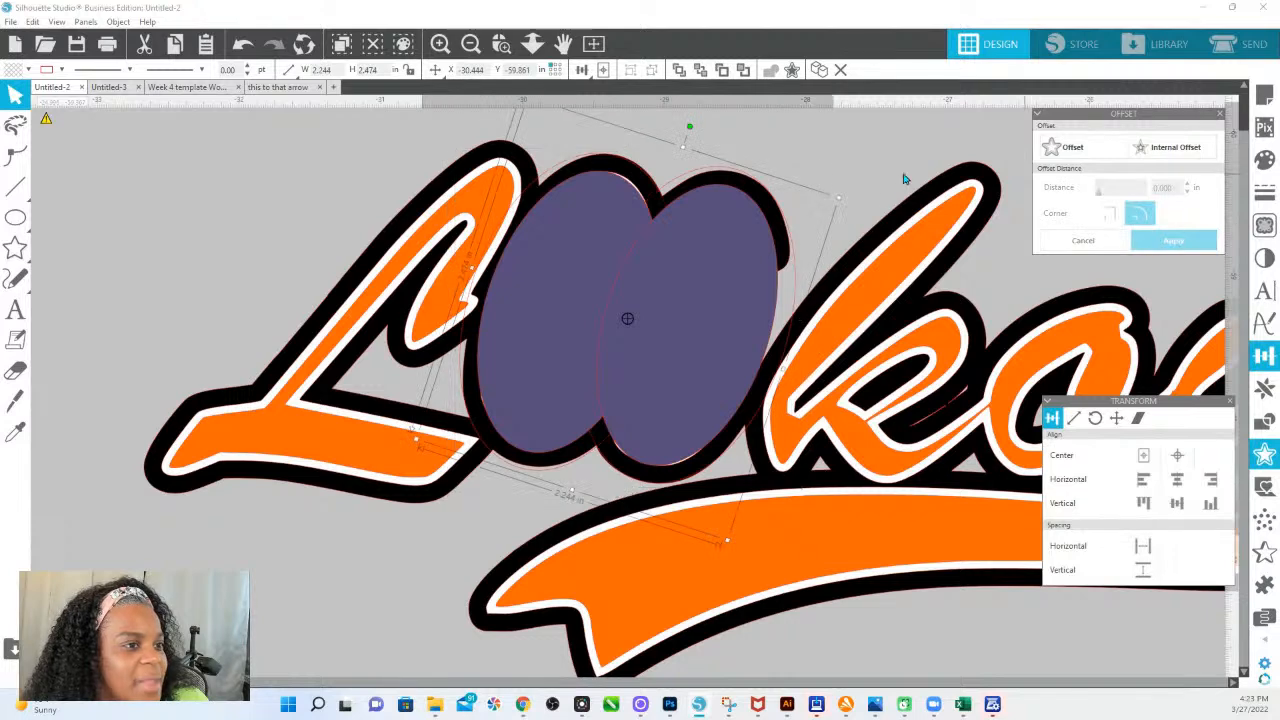
Step: Weld the eye offset to the black outline layer and send the merged shape to the back
click(479, 155)
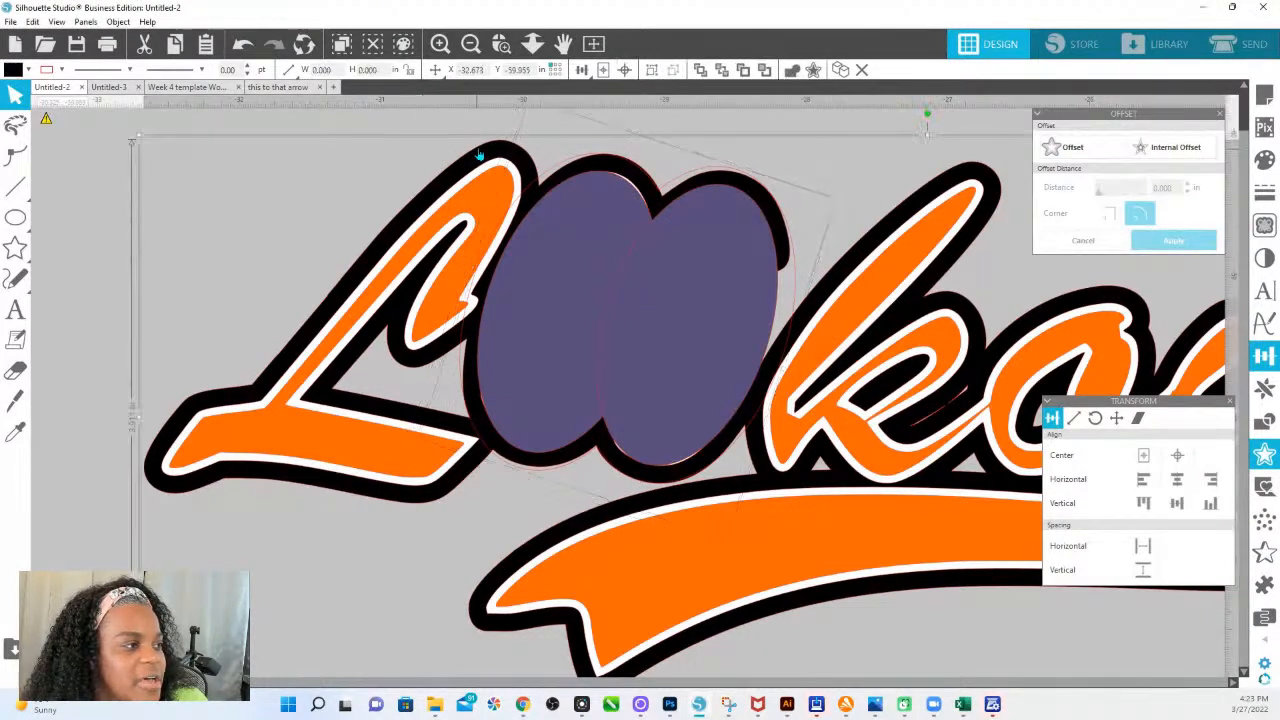
click(790, 70)
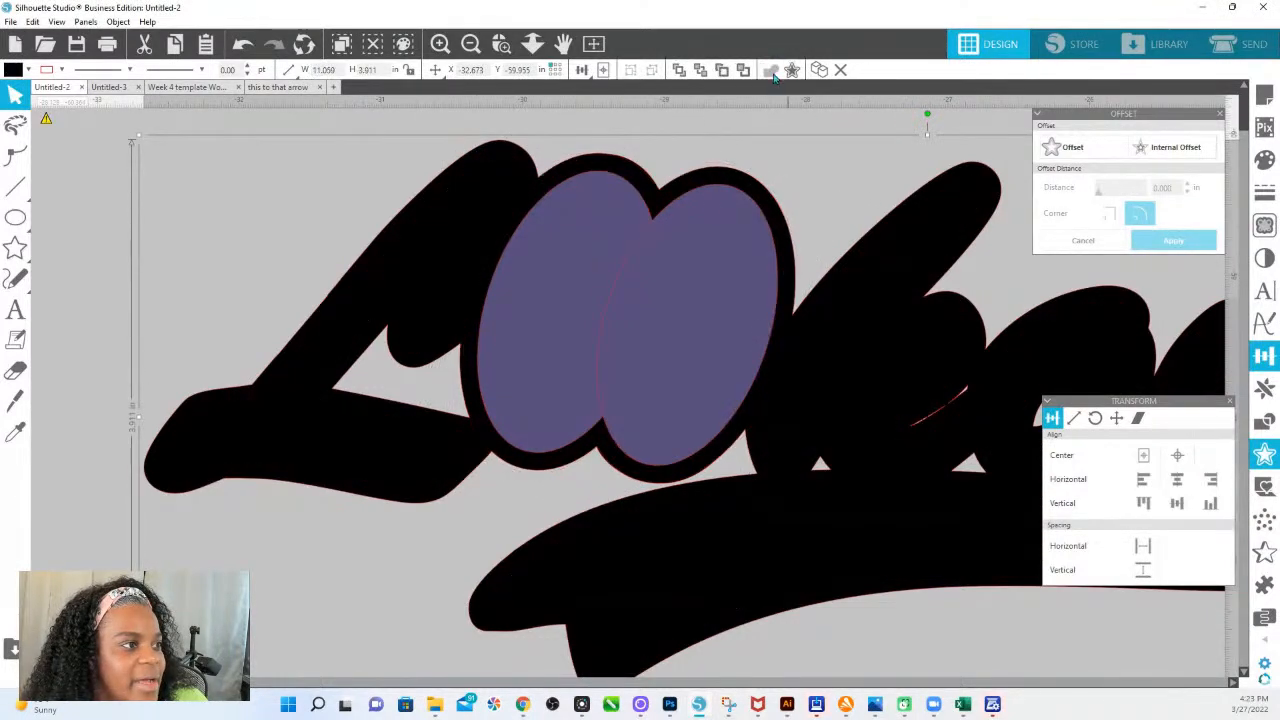
right_click(709, 183)
click(735, 438)
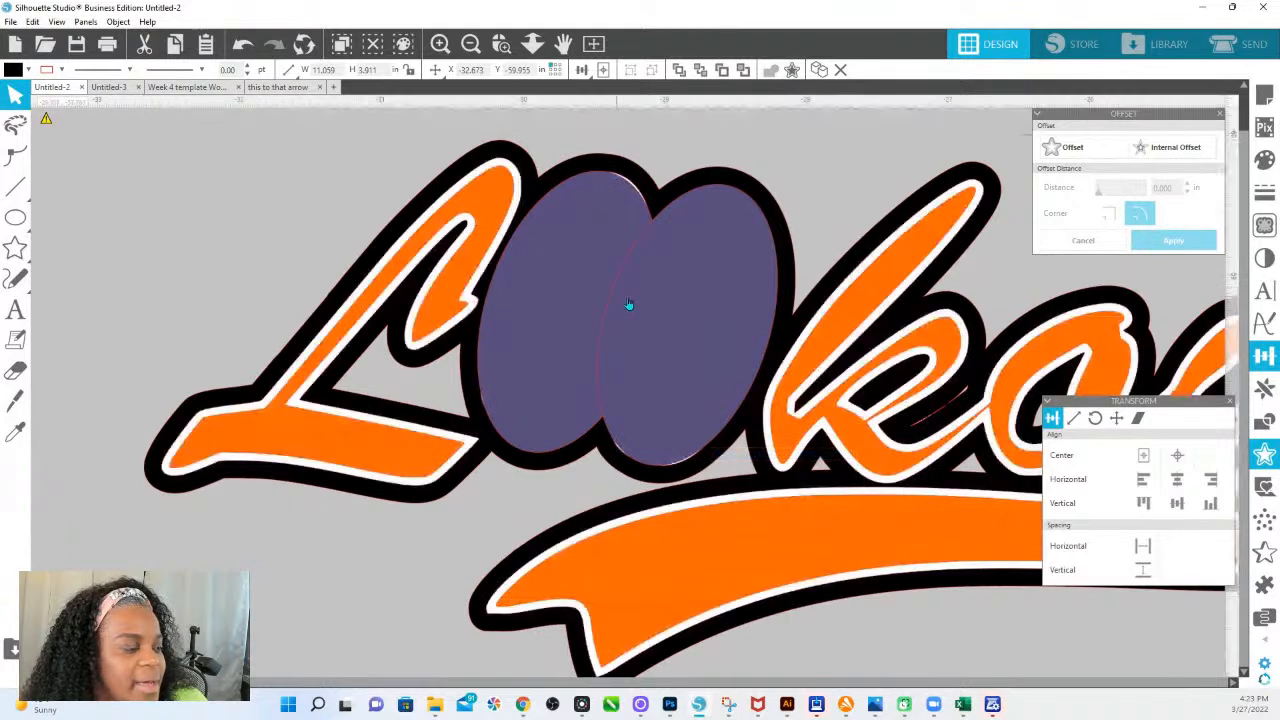
Step: Move both purple eye ellipses off the logo into the empty area beside the L
click(630, 303)
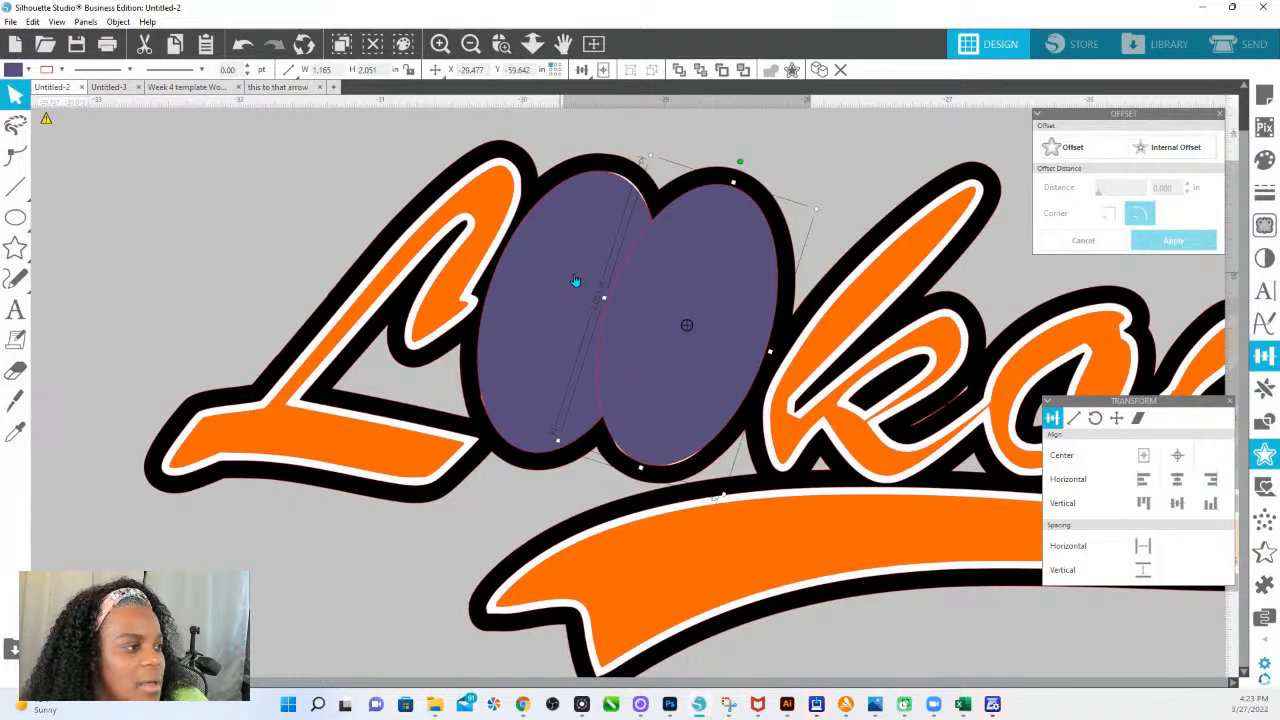
click(563, 266)
shift+click(686, 297)
drag(686, 297, 18, 161)
Step: Remove the line color from all parts of the finished Lookouts logo
click(532, 44)
drag(556, 113, 574, 170)
drag(920, 495, 574, 320)
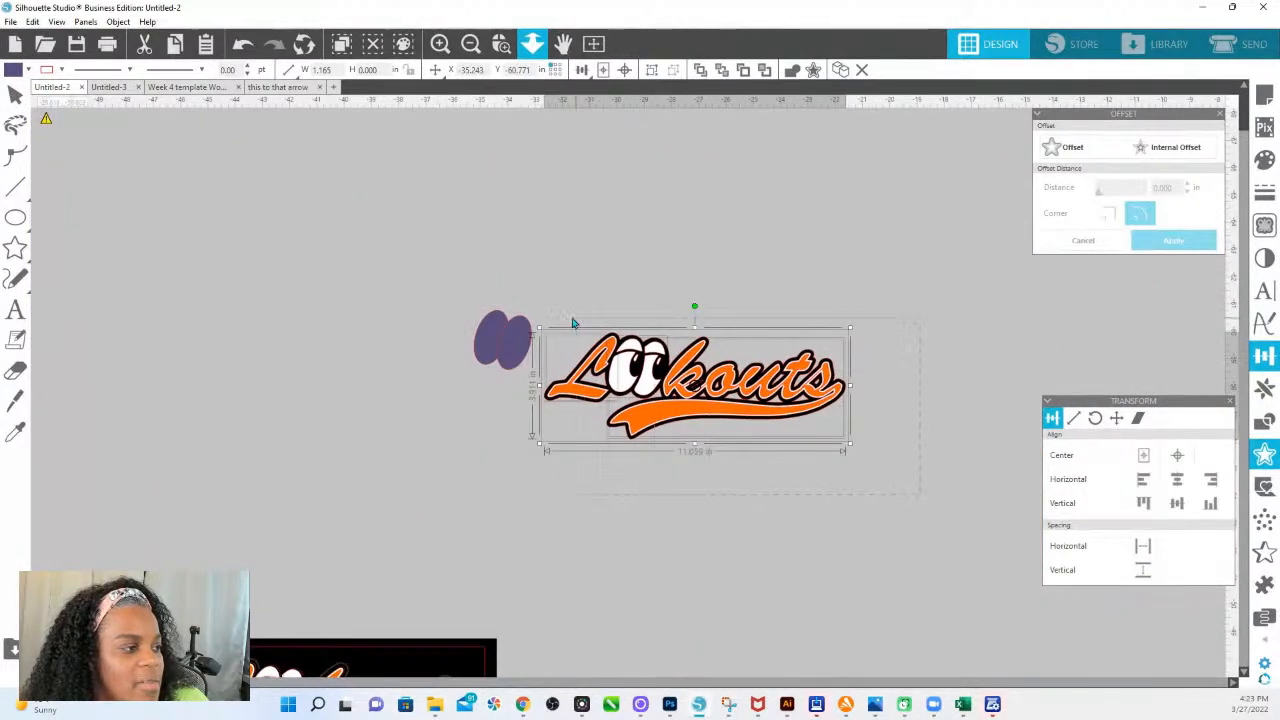
click(61, 70)
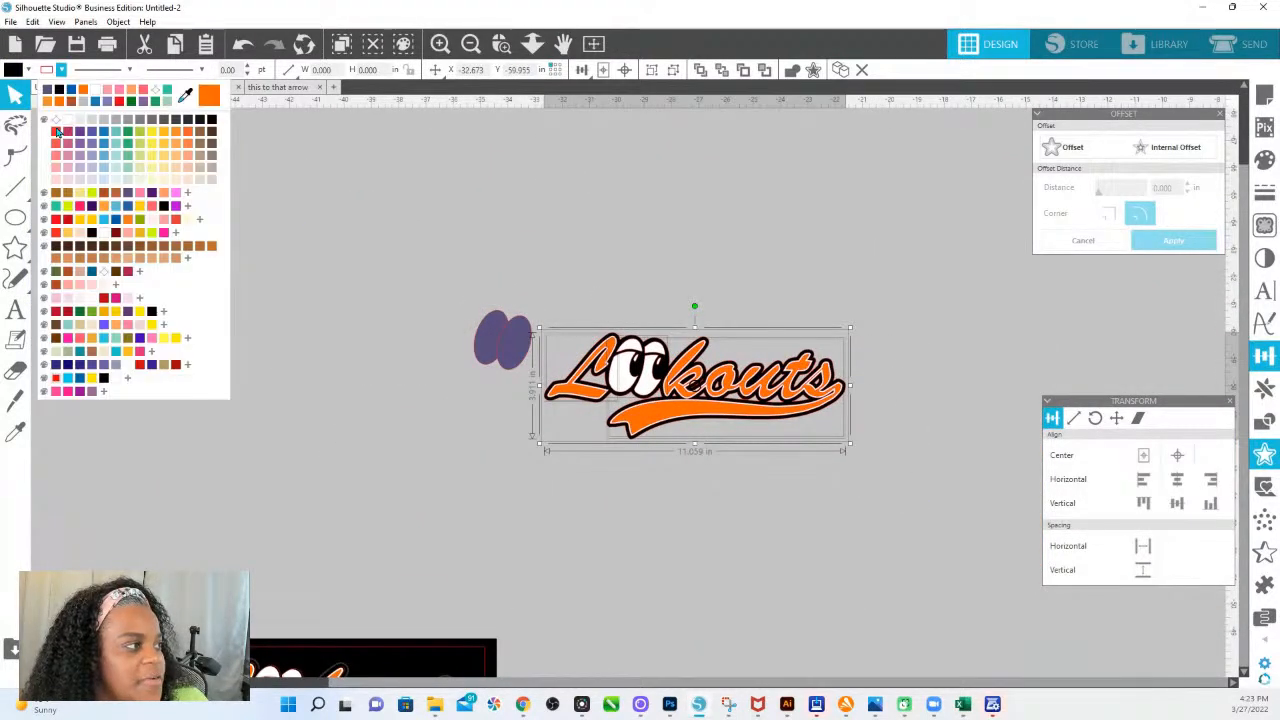
click(629, 459)
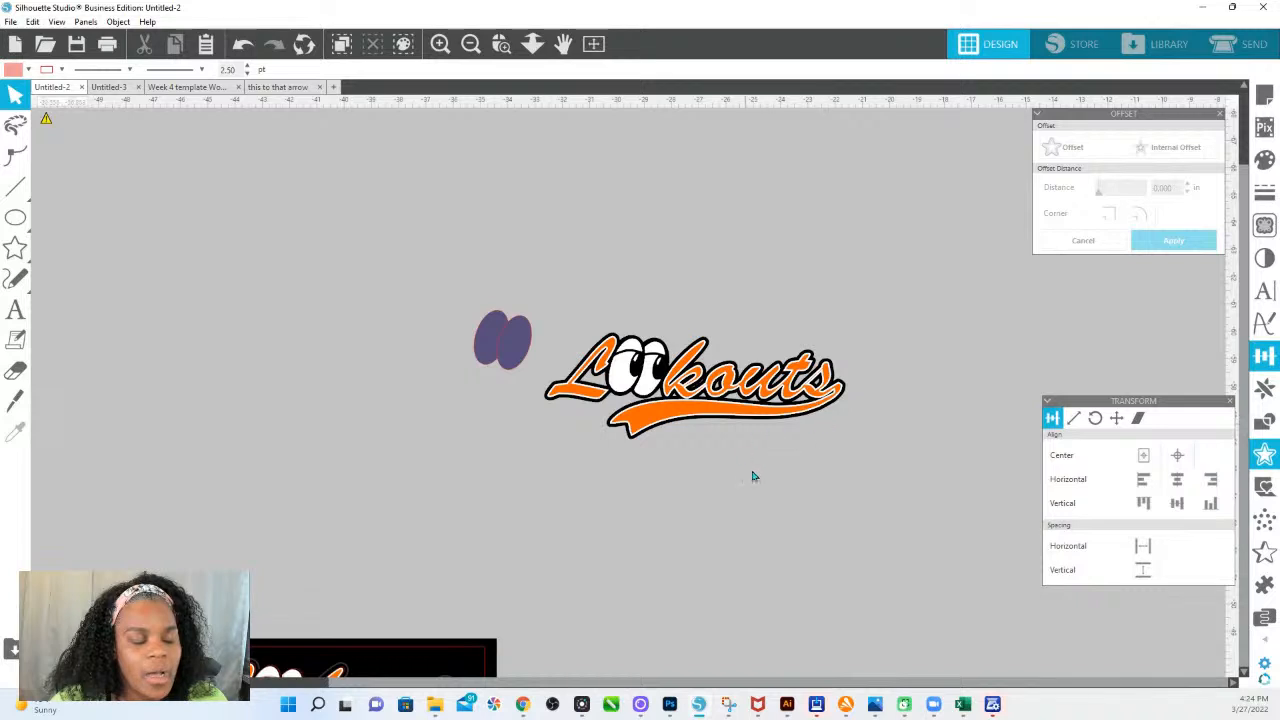
Step: Pull the orange, white and black layers of the logo apart to show each one separately
drag(663, 426, 691, 249)
drag(571, 403, 592, 237)
drag(643, 411, 655, 592)
drag(620, 404, 757, 284)
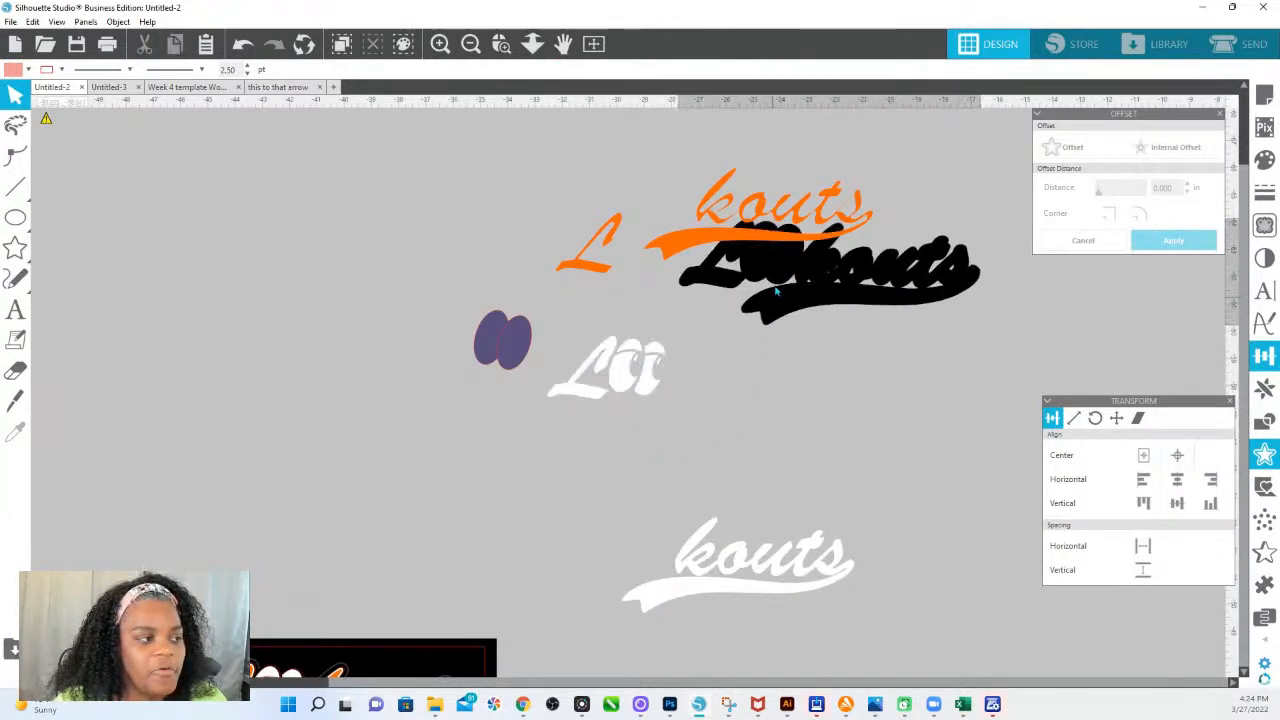
Step: Undo all the moves of the separated logo layers
key(ctrl+z)
key(ctrl+z)
key(ctrl+z)
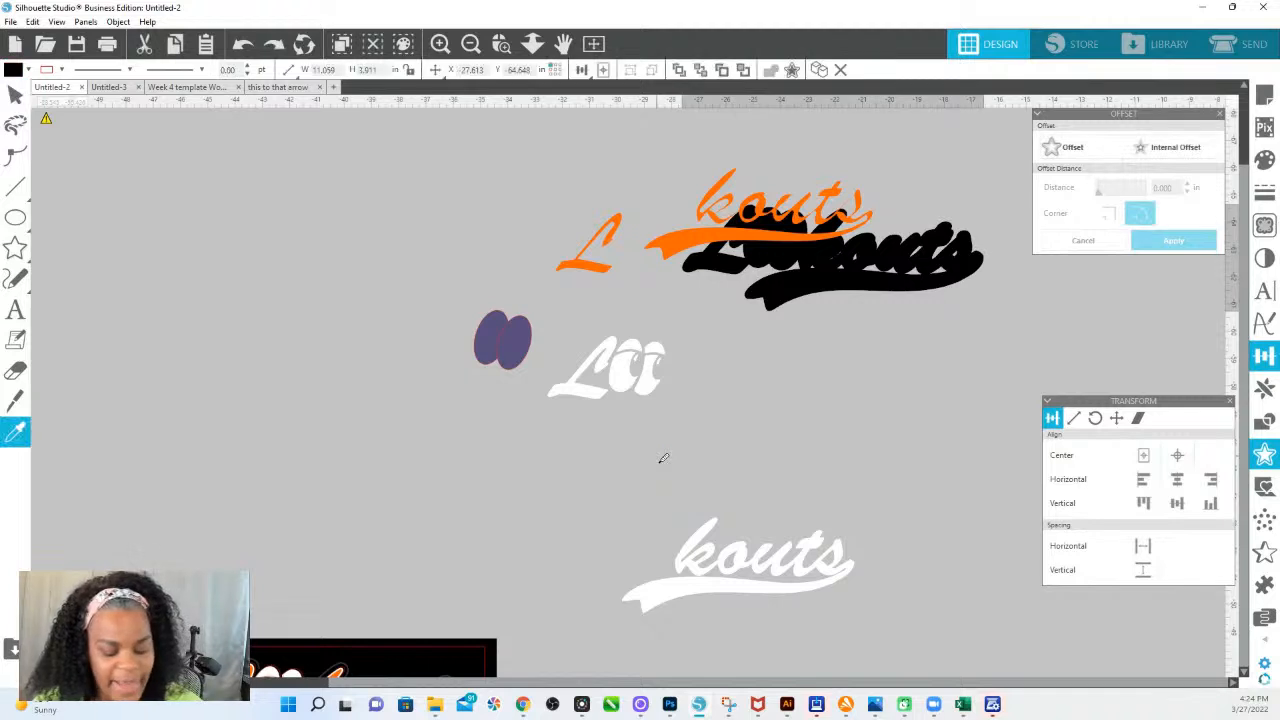
key(ctrl+z)
key(ctrl+z)
key(ctrl+z)
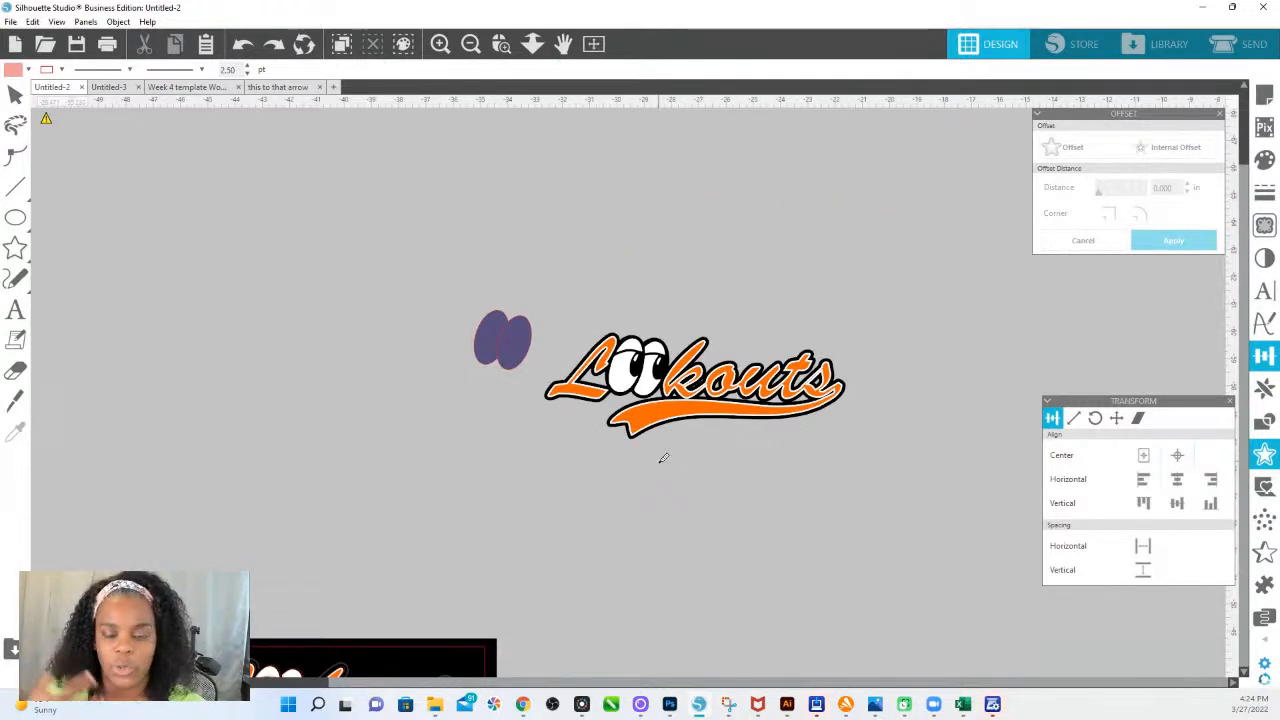
key(Escape)
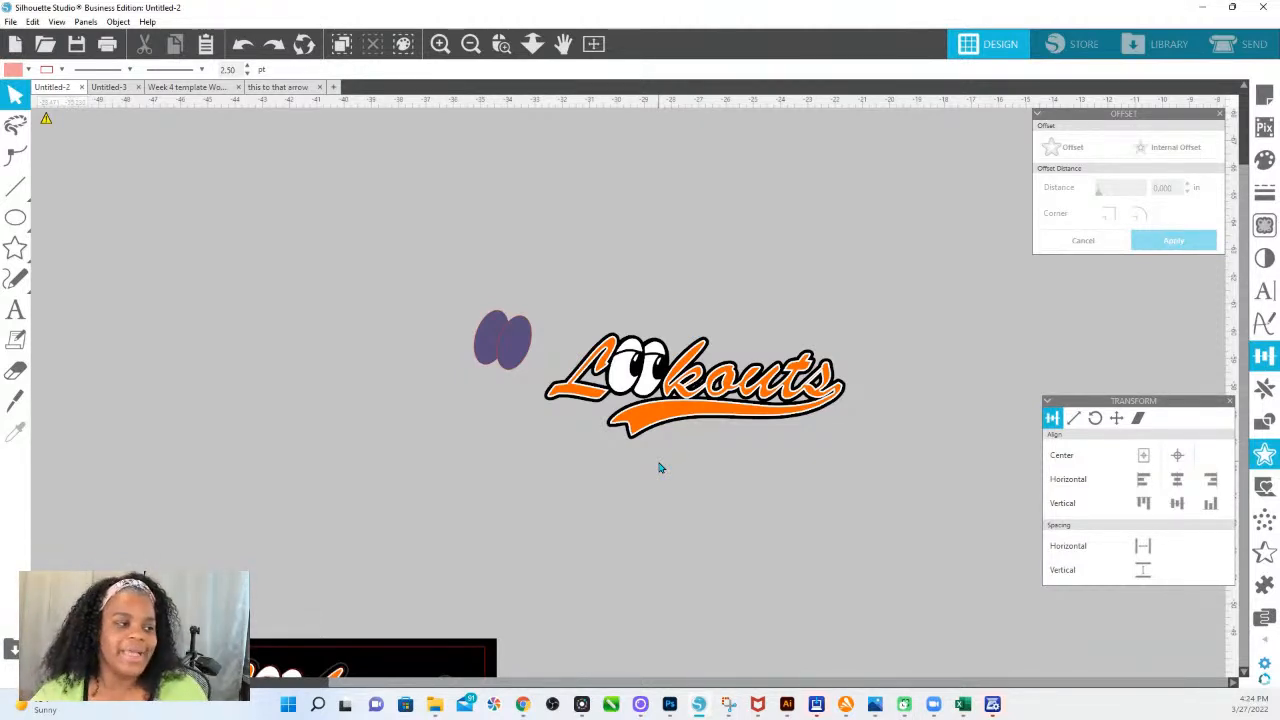
Step: Scale the complete Lookouts logo down proportionally to about 9.5 in wide
drag(872, 457, 562, 316)
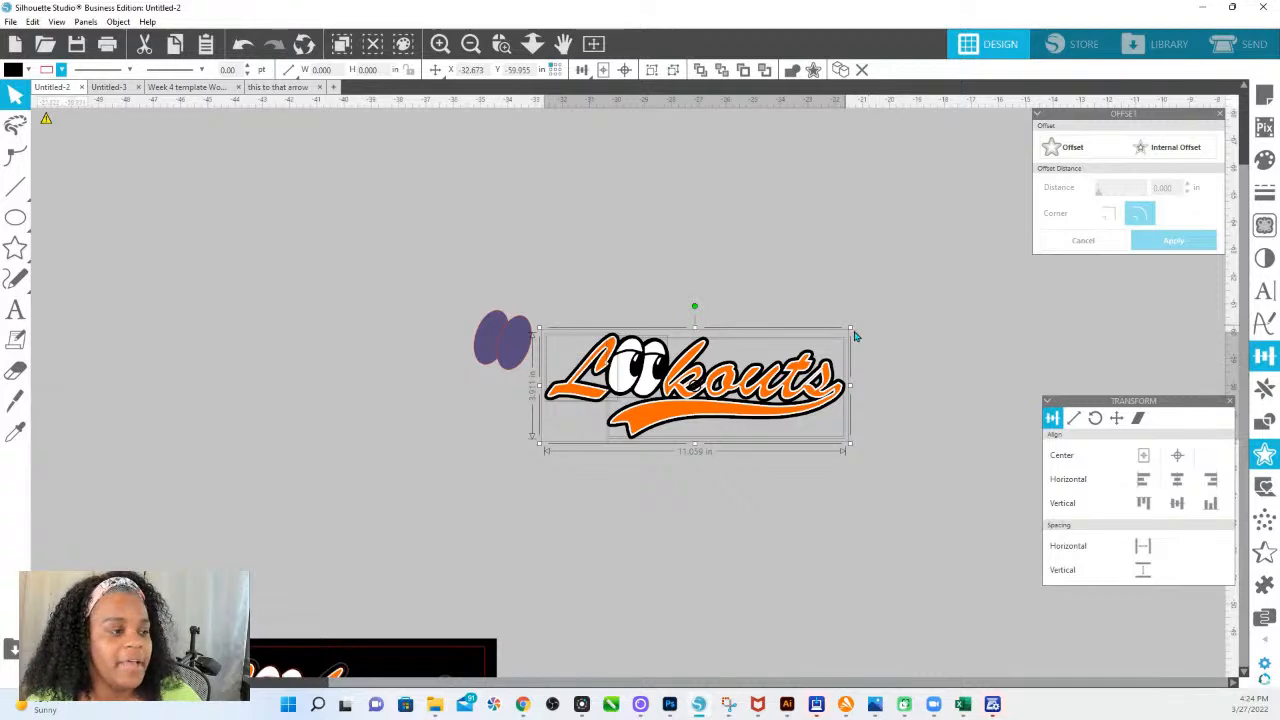
drag(849, 327, 801, 444)
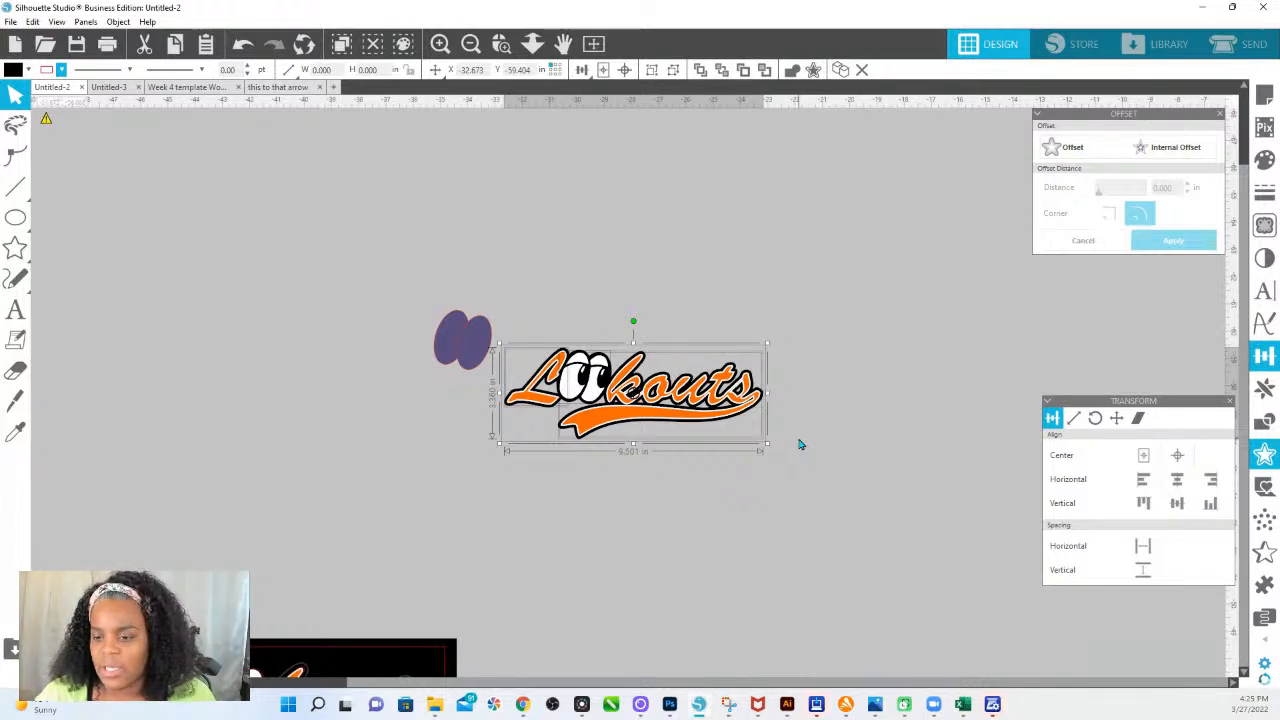
click(532, 44)
drag(476, 429, 427, 554)
scroll(491, 537, down, 5)
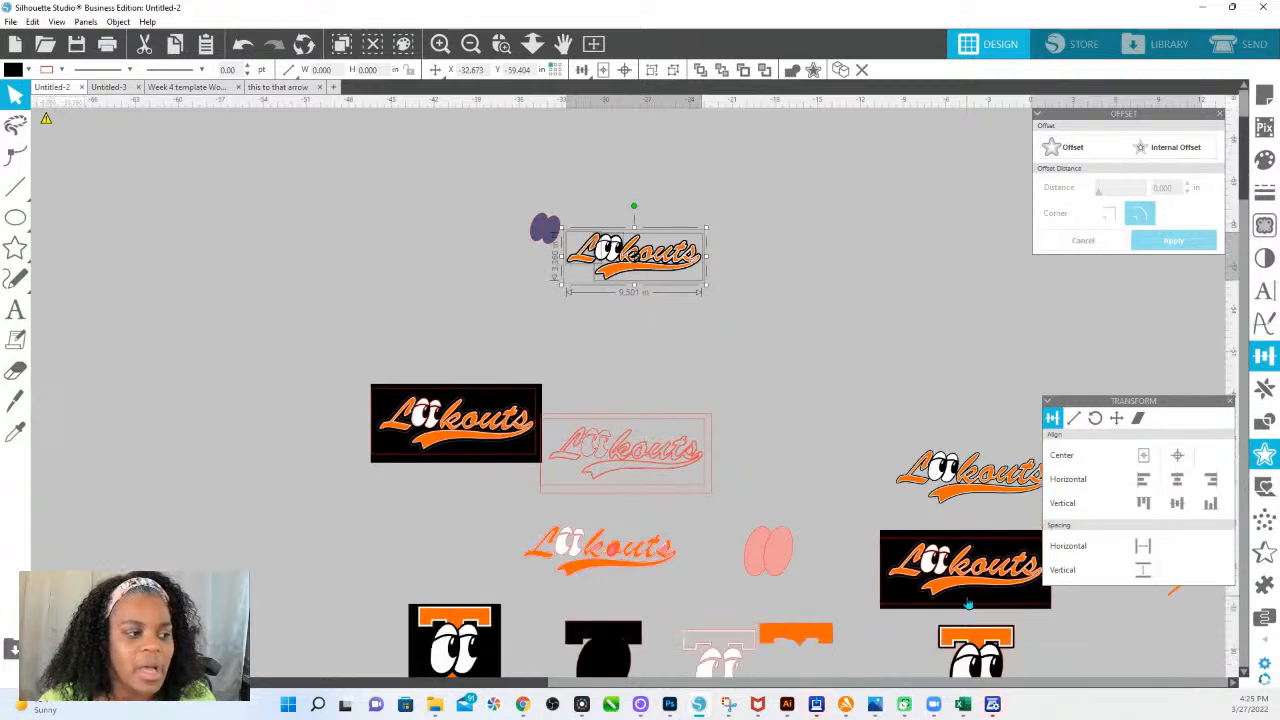
scroll(716, 609, down, 1)
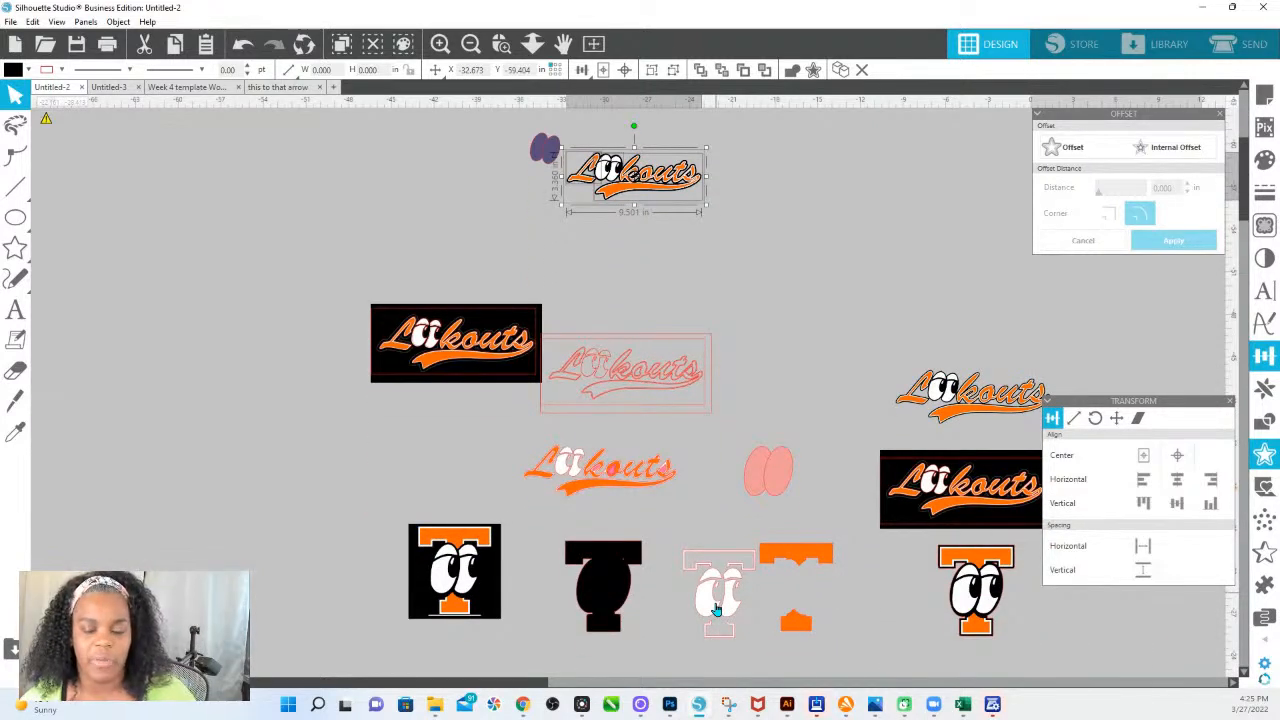